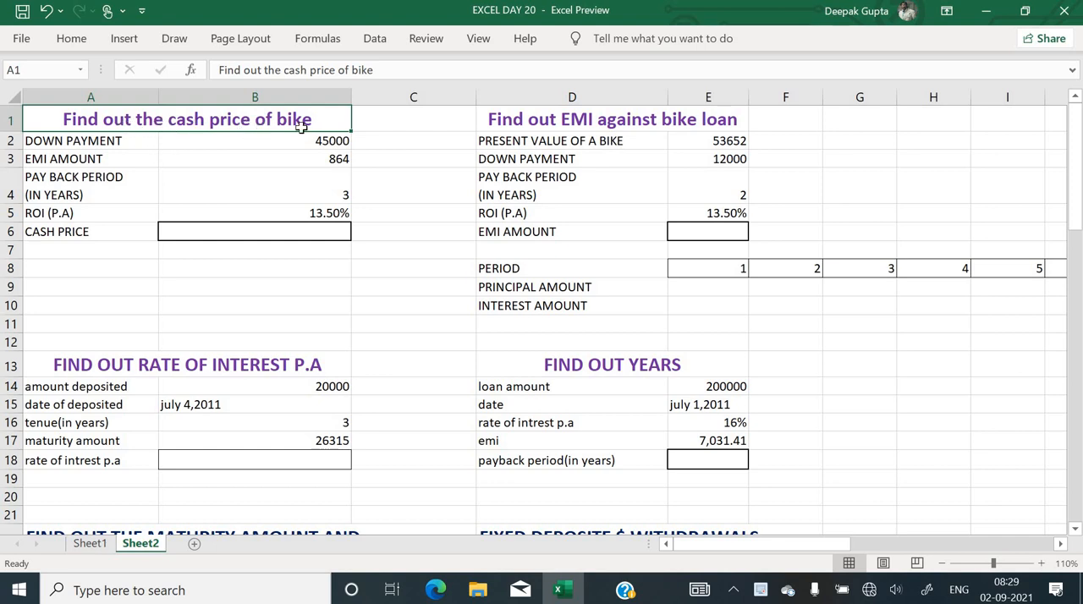
# Review the down payment, EMI amount, payback period and annual interest rate given for the bike cash price problem
pyautogui.click(125, 140)
pyautogui.click(304, 142)
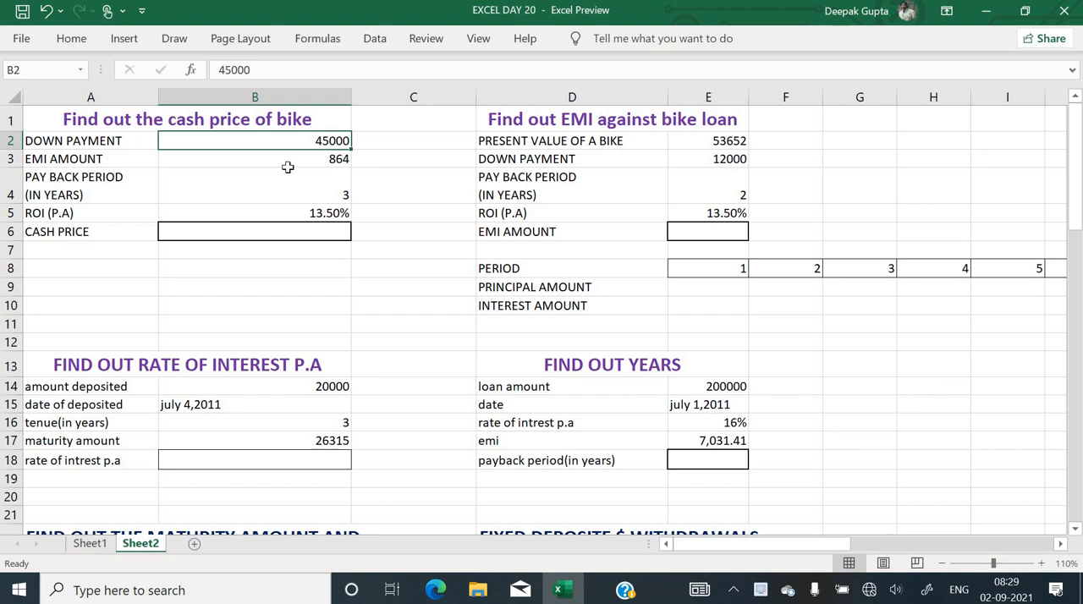
pyautogui.click(116, 158)
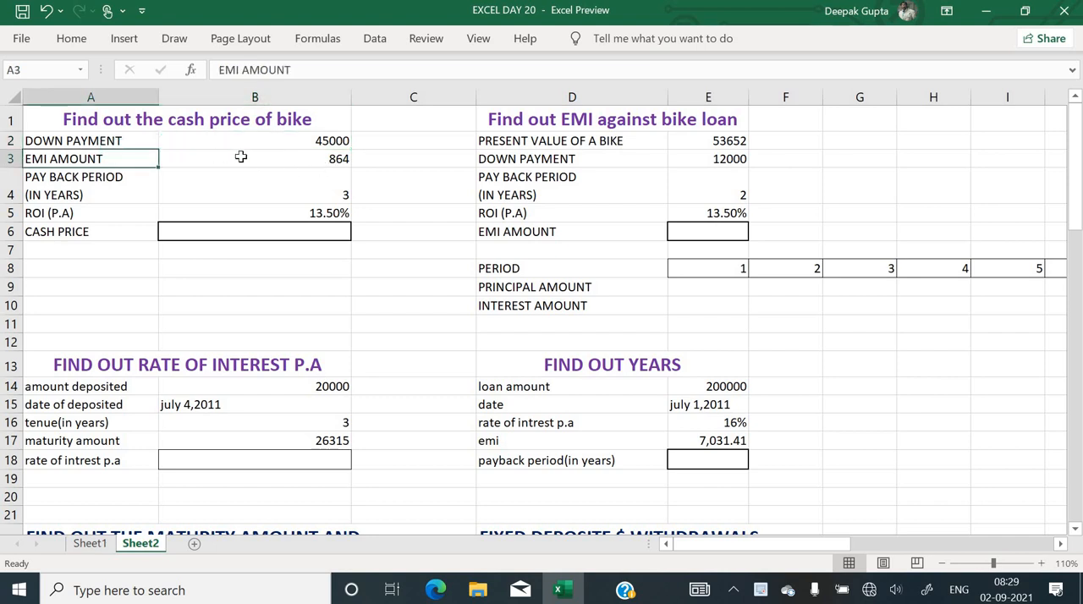
pyautogui.click(241, 157)
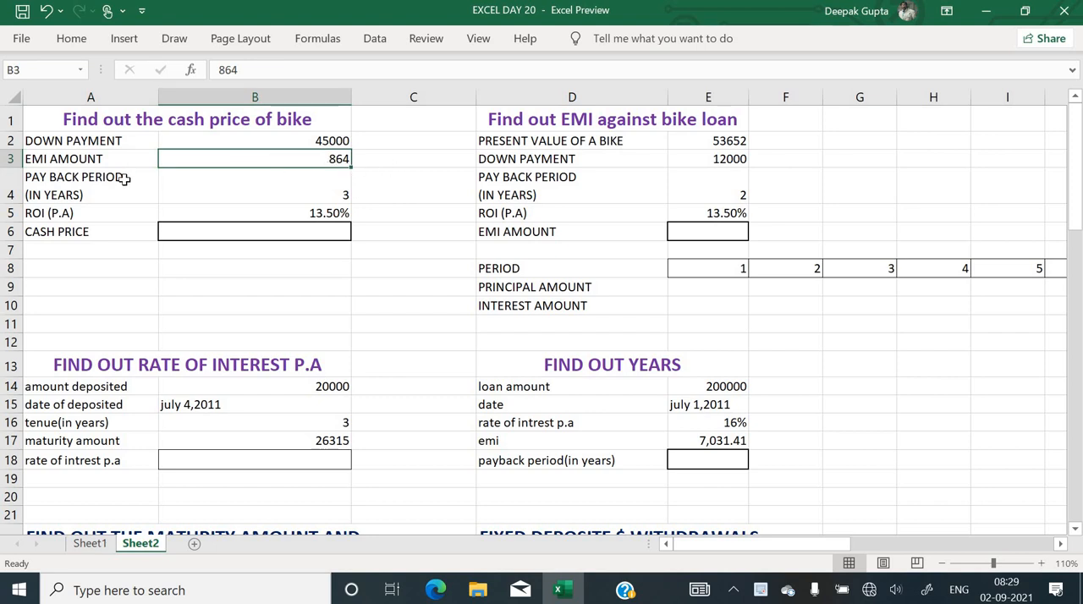
pyautogui.click(305, 199)
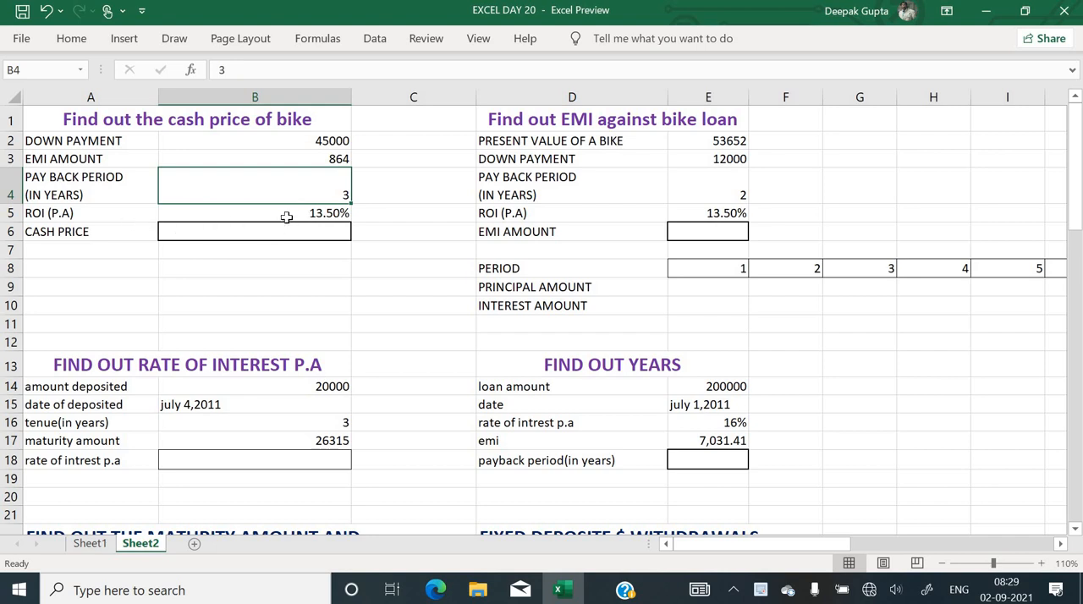
pyautogui.click(288, 216)
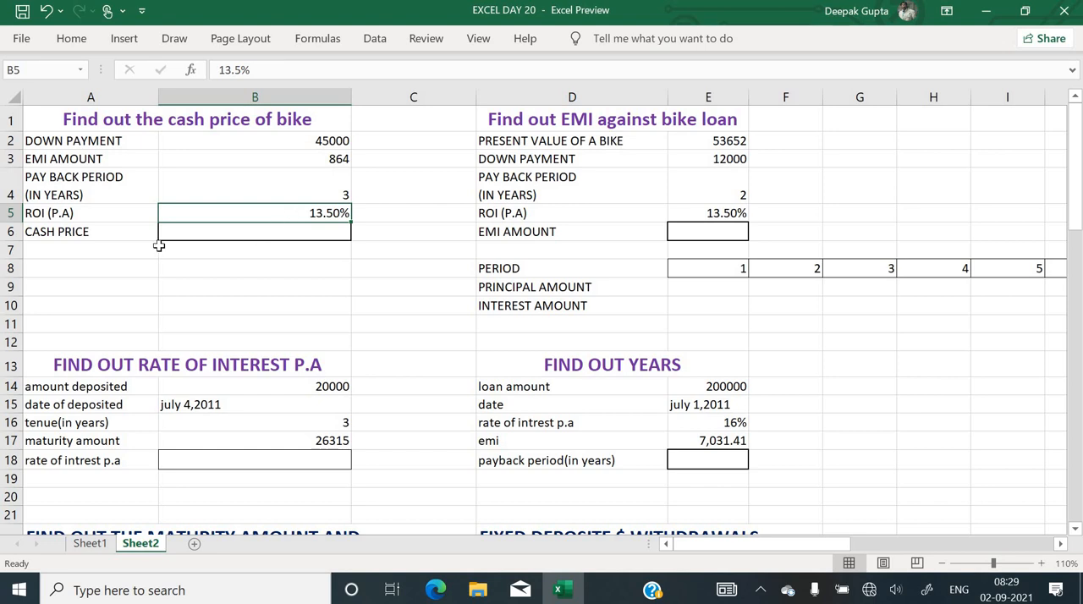
# Start the cash price formula in B6 as 45000 plus the PV function and open the function's arguments
pyautogui.click(291, 228)
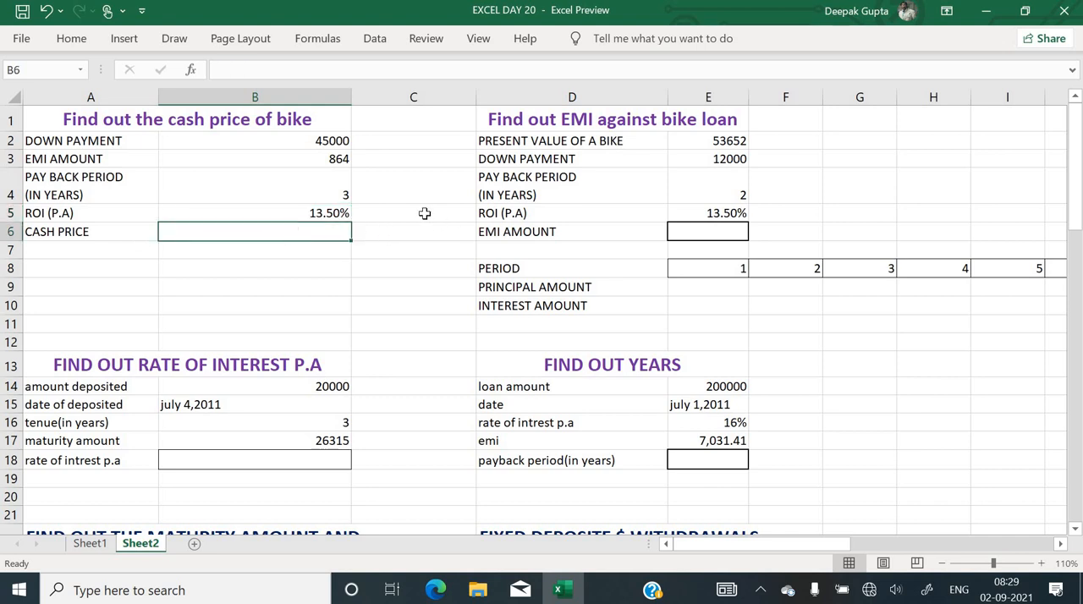
pyautogui.write('=')
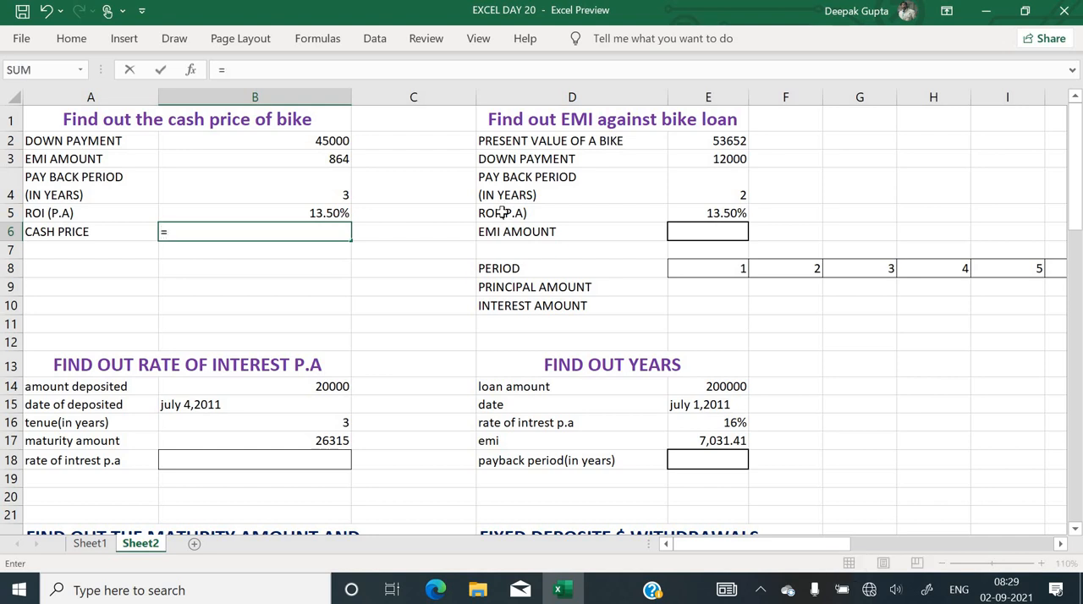
pyautogui.write('45000')
pyautogui.write('+')
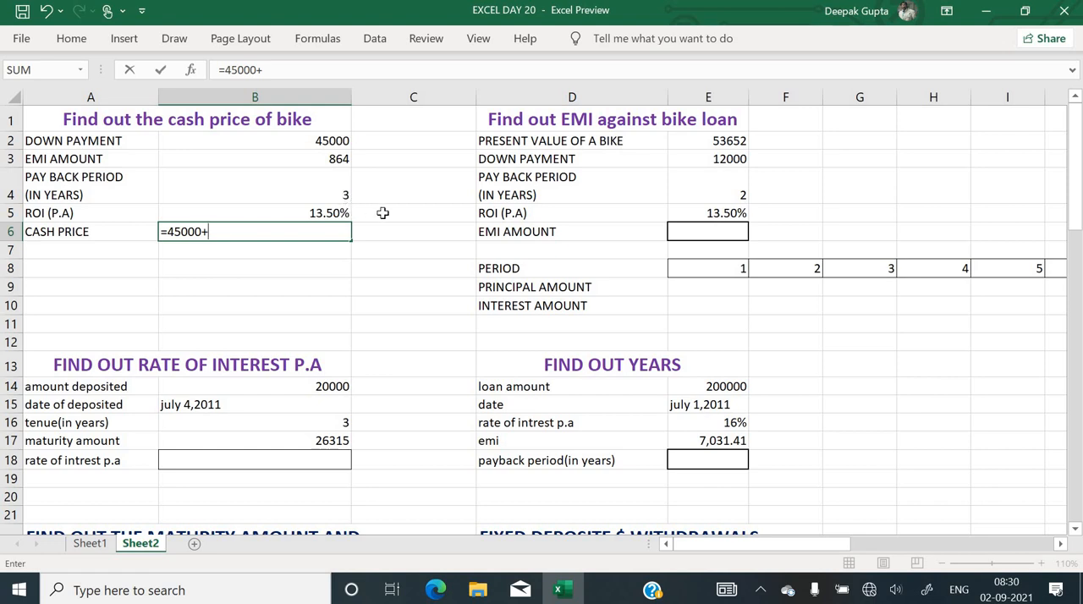
pyautogui.write('pv')
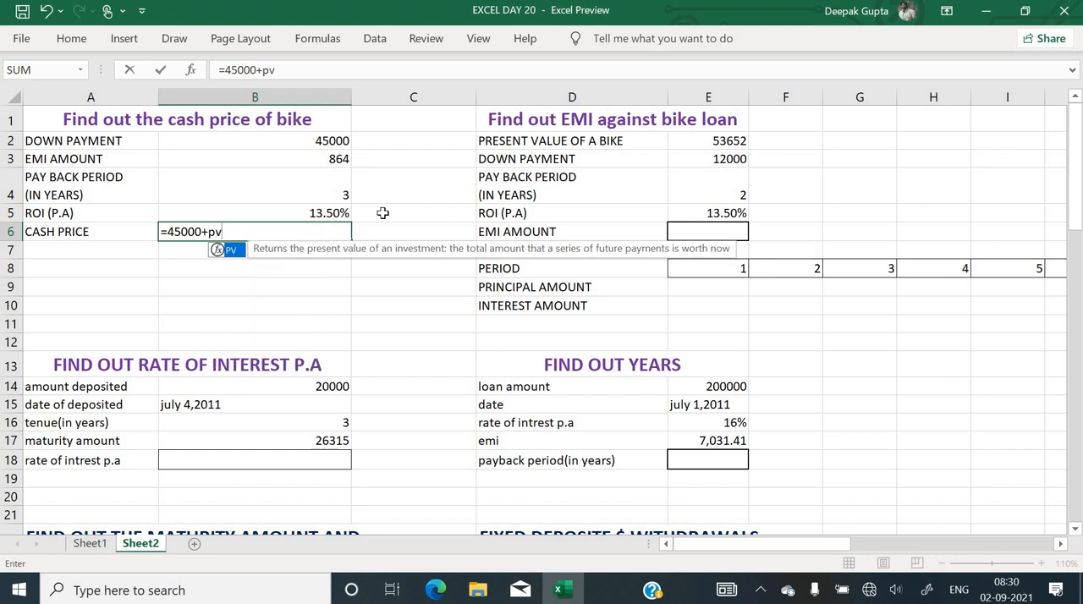
pyautogui.write('(')
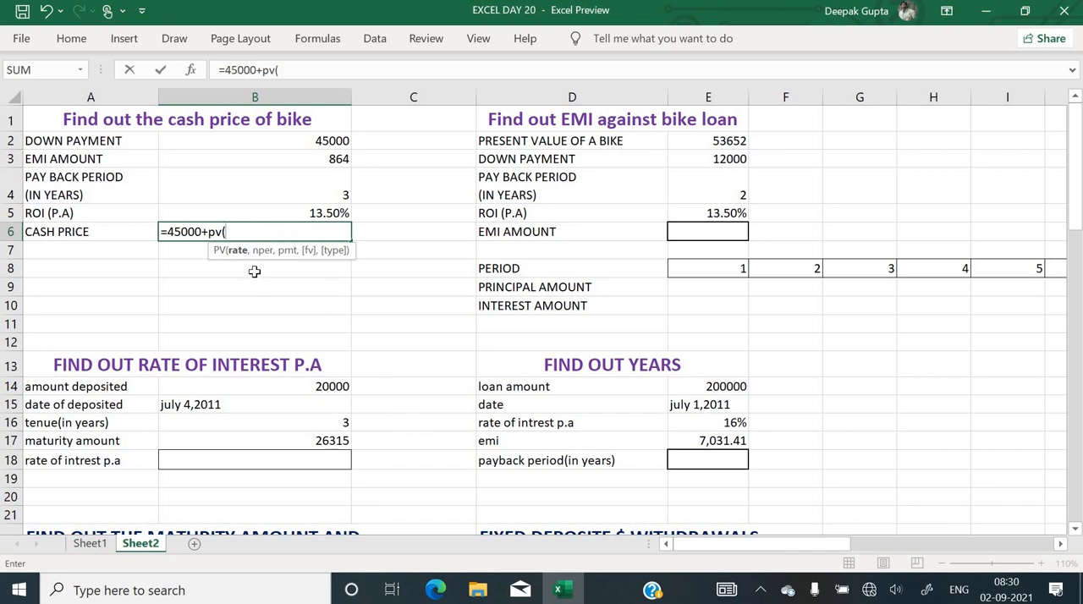
pyautogui.hotkey('ctrl', 'a')
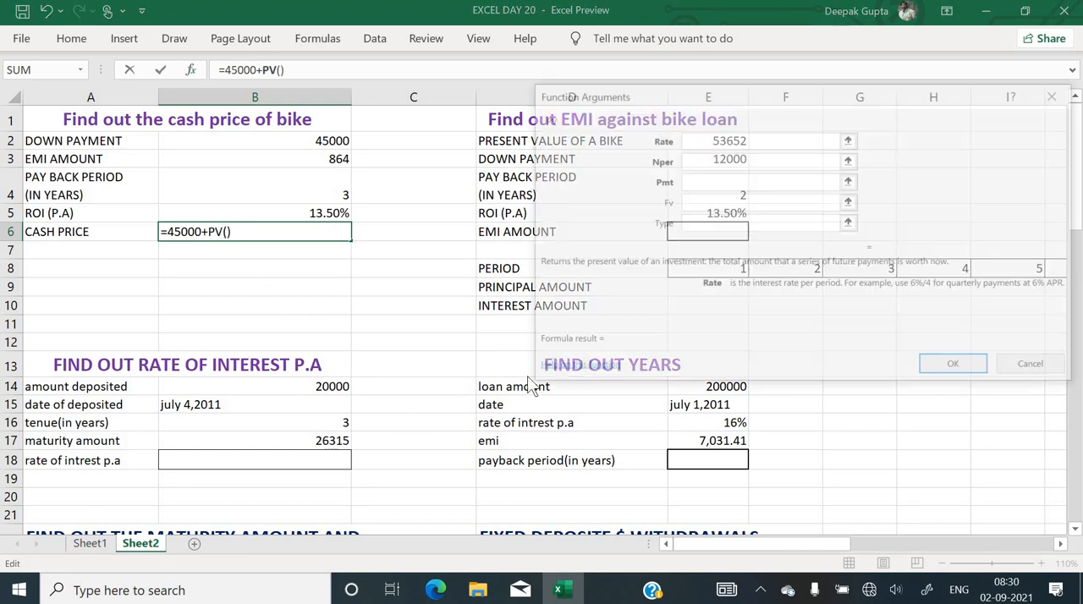
# Set the PV rate argument to B5/12 and the number of periods to B4*12
pyautogui.click(313, 214)
pyautogui.write('/')
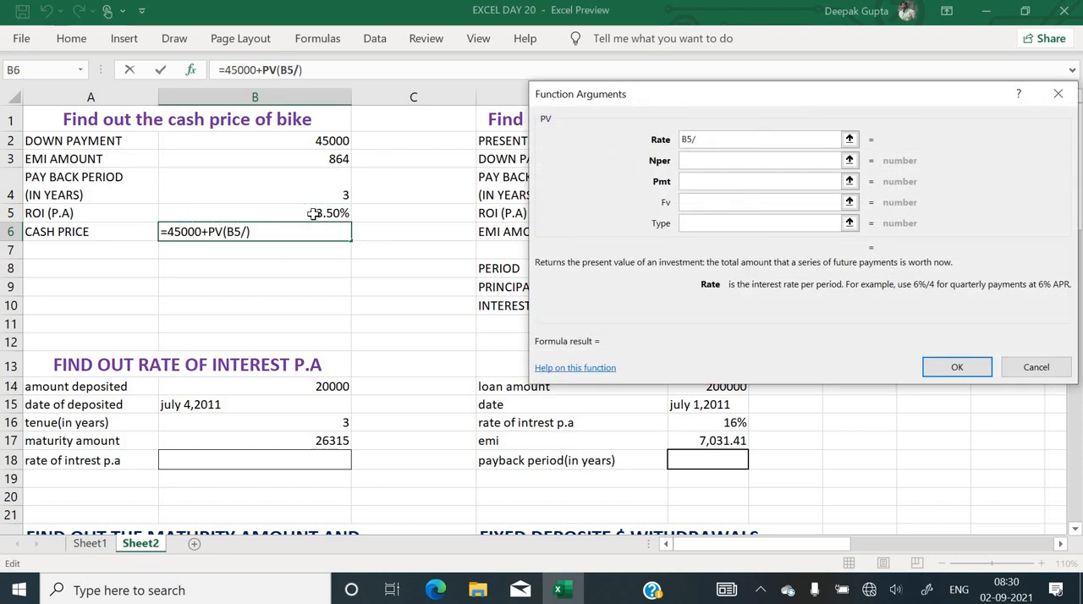
pyautogui.write('12')
pyautogui.click(724, 163)
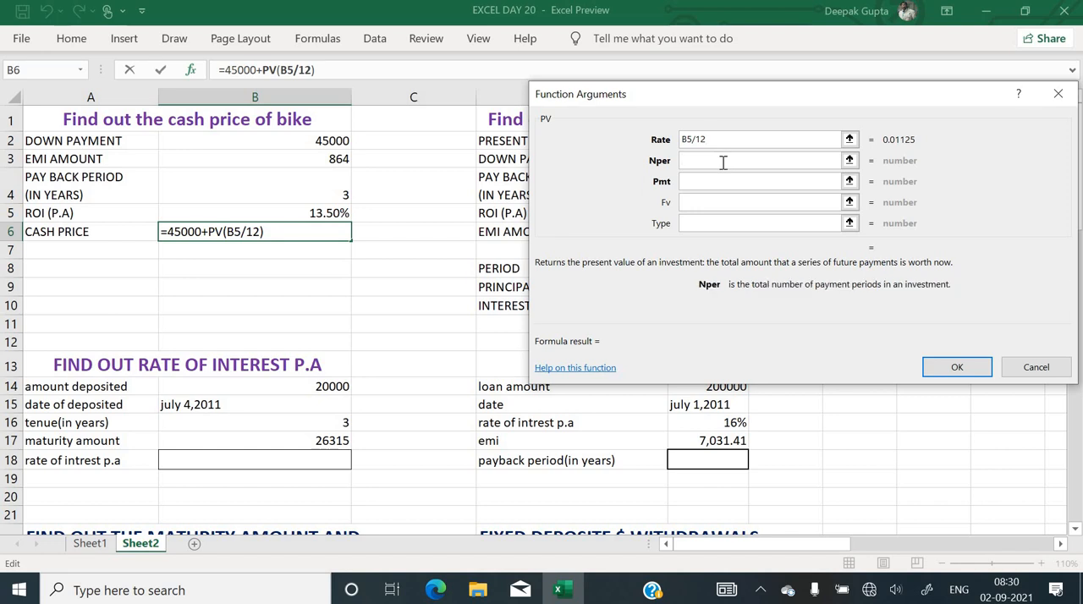
pyautogui.click(299, 197)
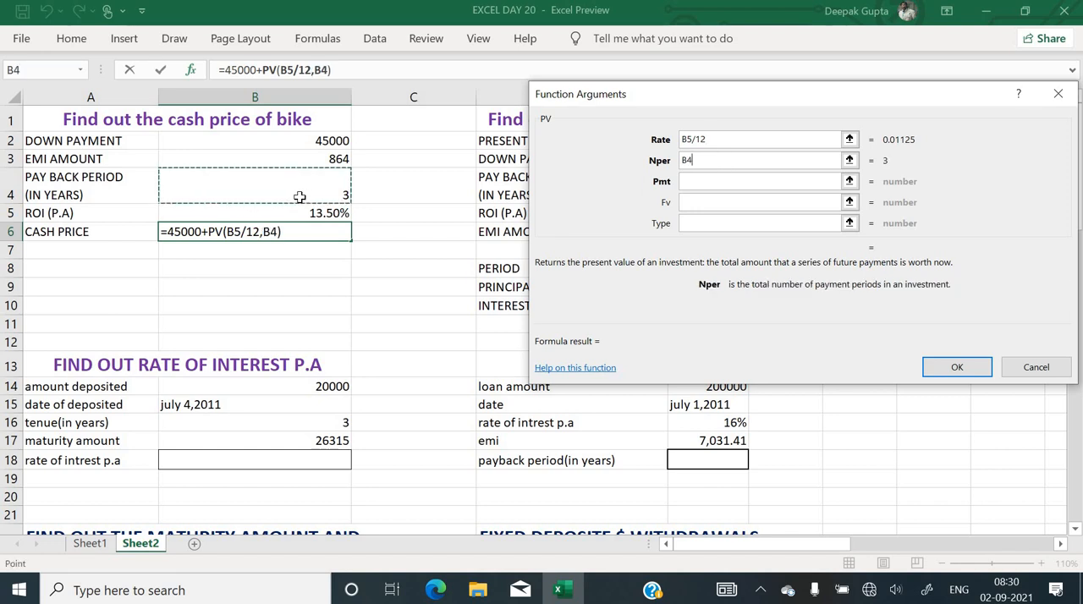
pyautogui.write('*')
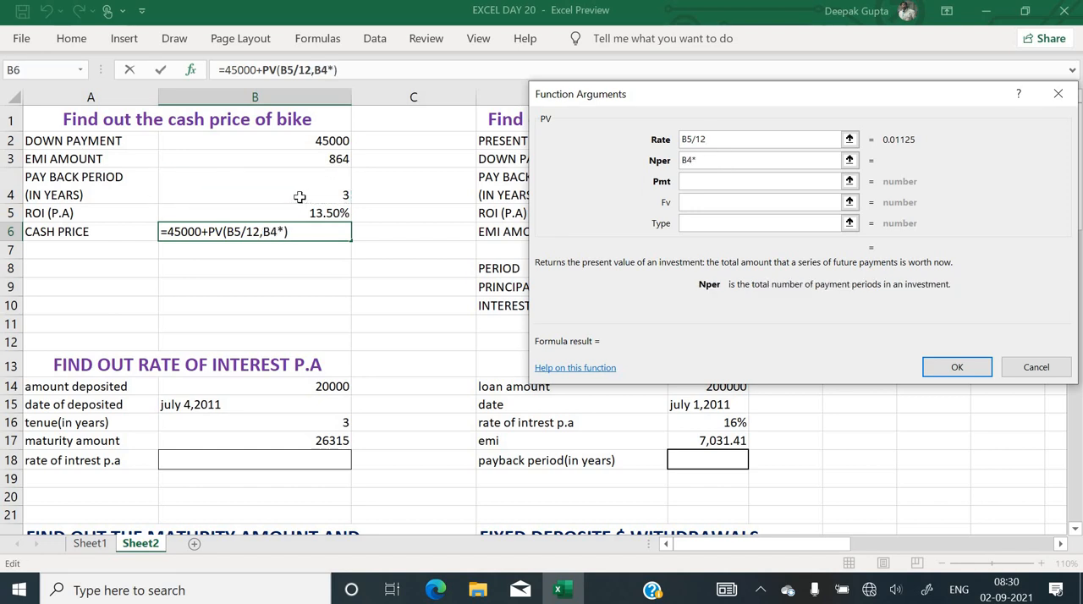
pyautogui.write('12')
# Set the PV payment to -B3, leave the future value empty, set the type to 0 and apply the formula
pyautogui.click(711, 185)
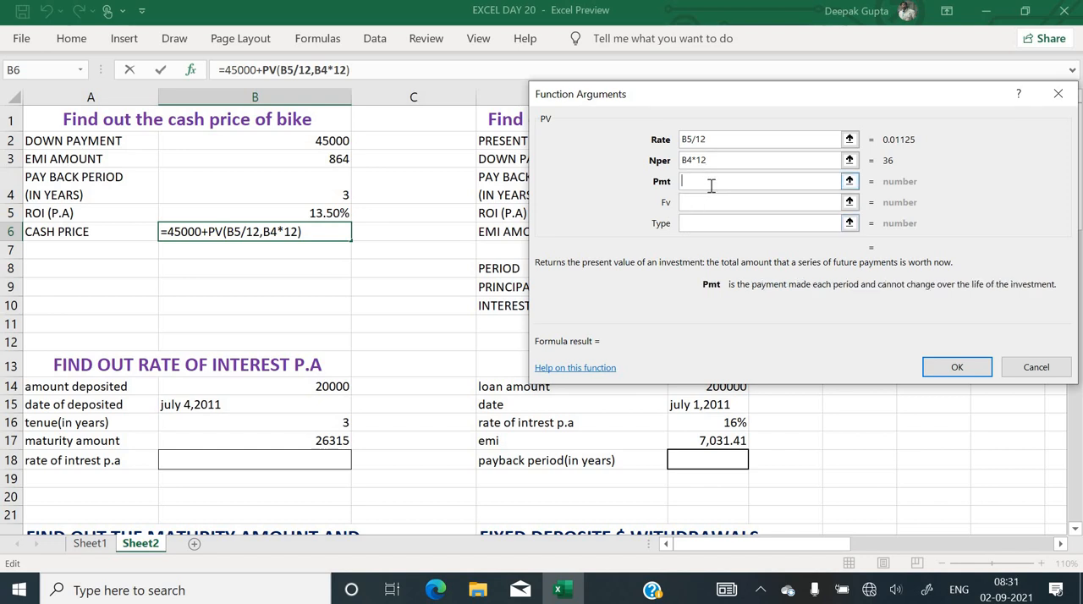
pyautogui.write('-')
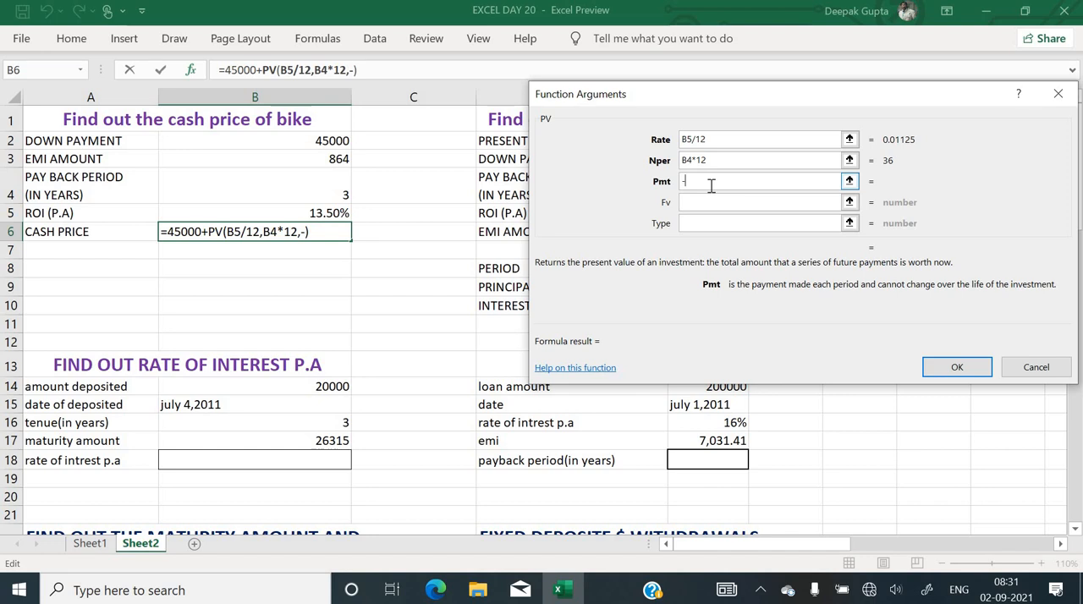
pyautogui.click(323, 159)
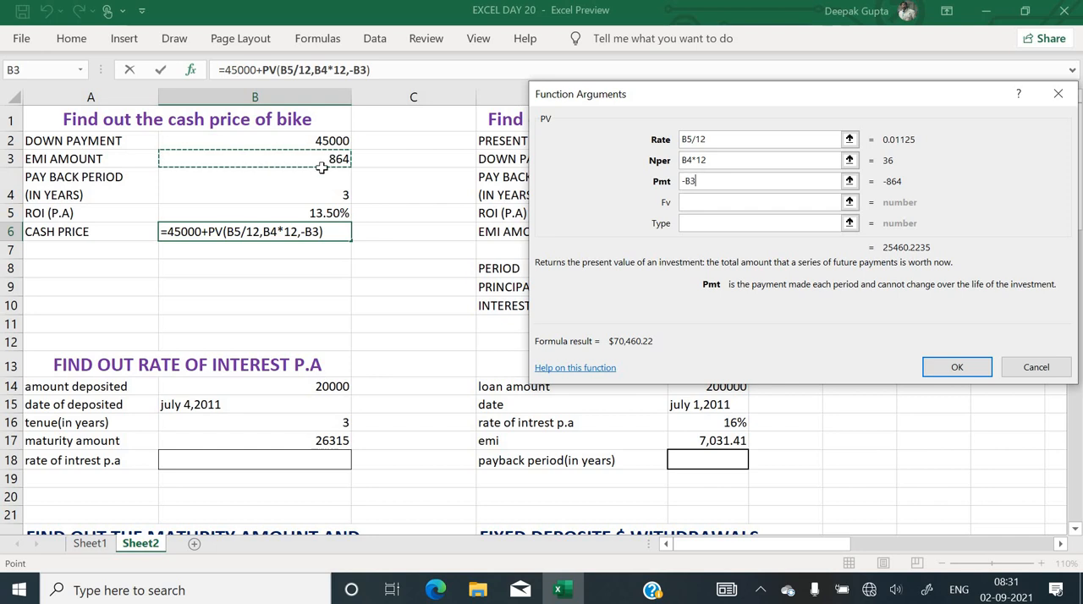
pyautogui.click(705, 205)
pyautogui.click(705, 221)
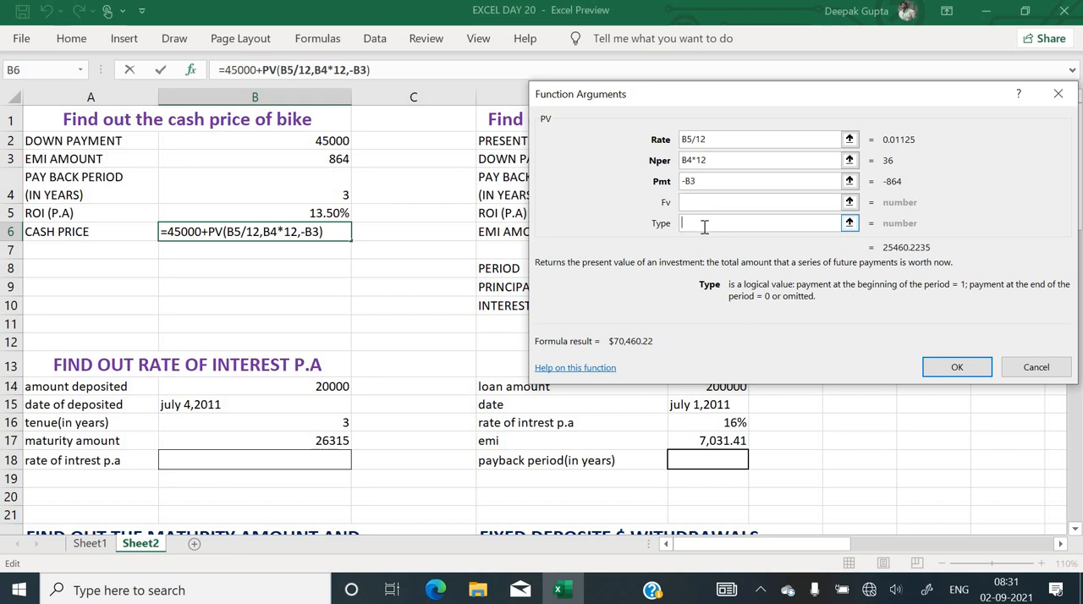
pyautogui.write('0')
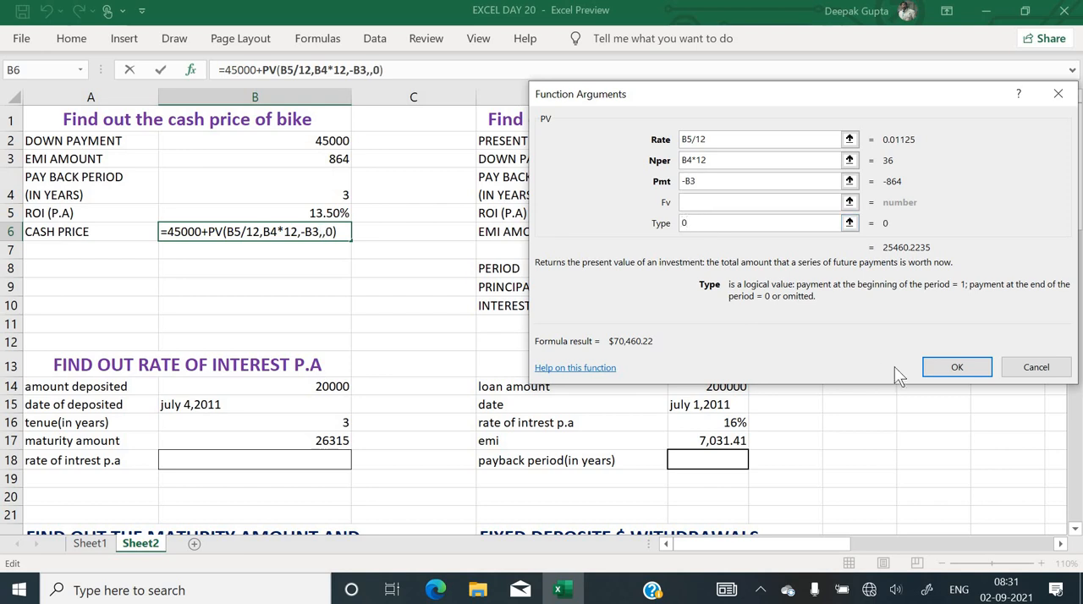
pyautogui.click(947, 367)
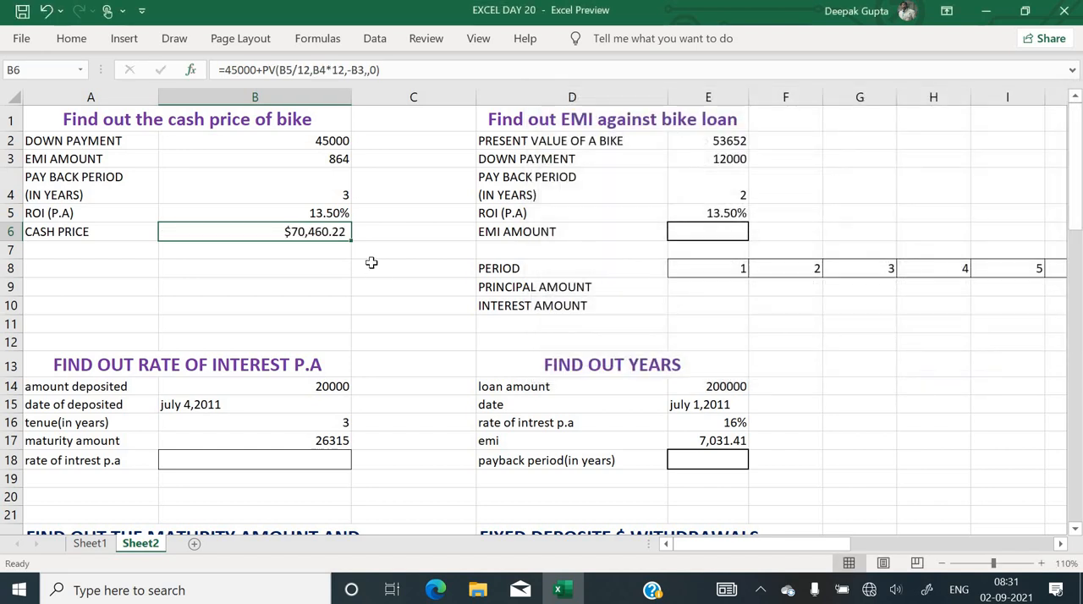
# Change the PV type argument in the B6 cash price formula to 1
pyautogui.click(191, 71)
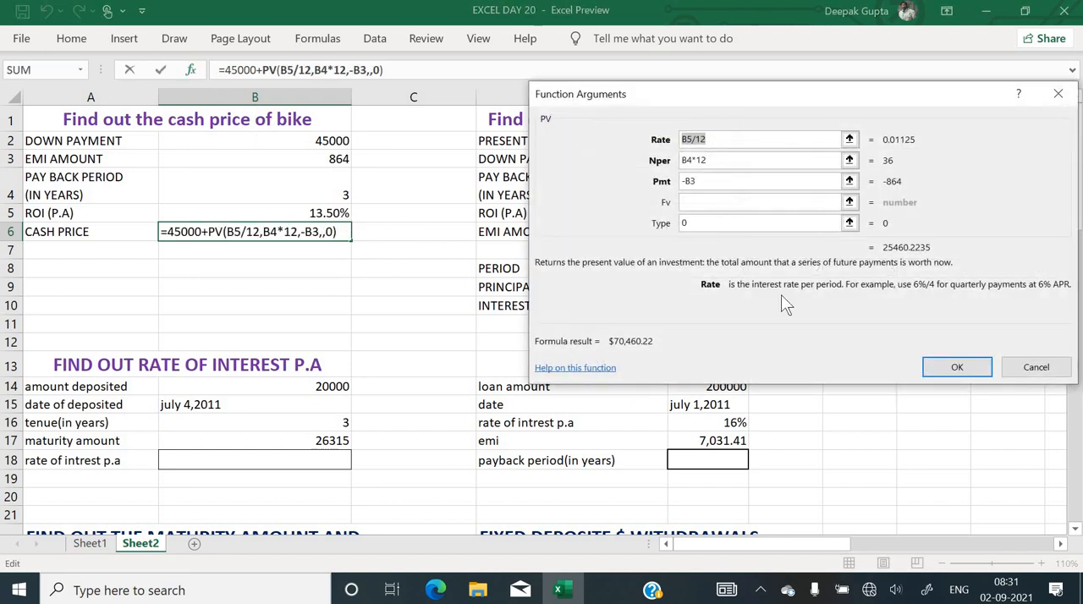
pyautogui.click(712, 229)
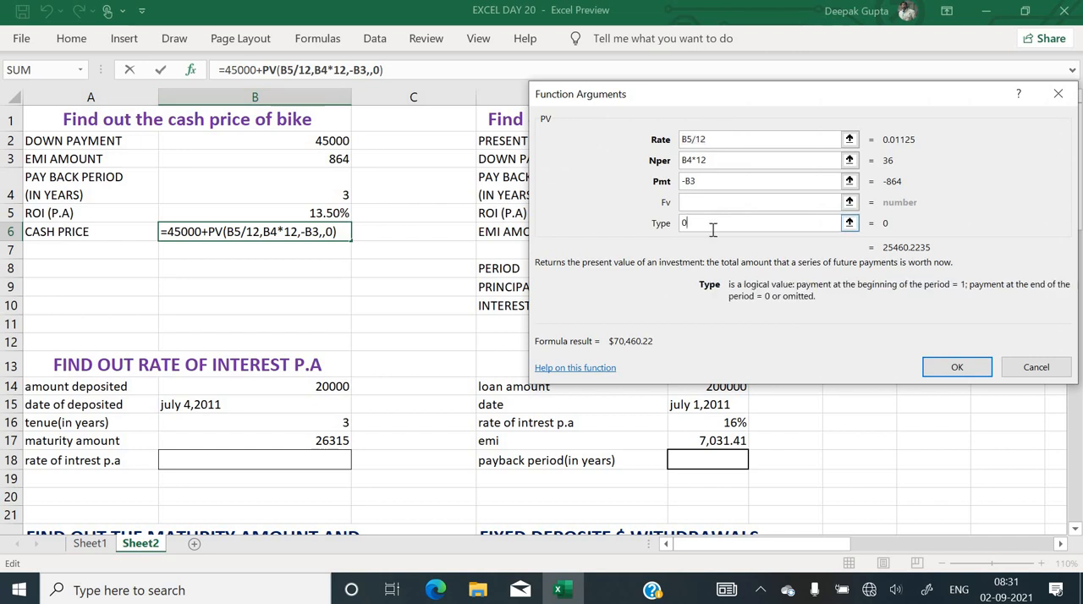
pyautogui.press('BackSpace')
pyautogui.write('1')
pyautogui.press('Return')
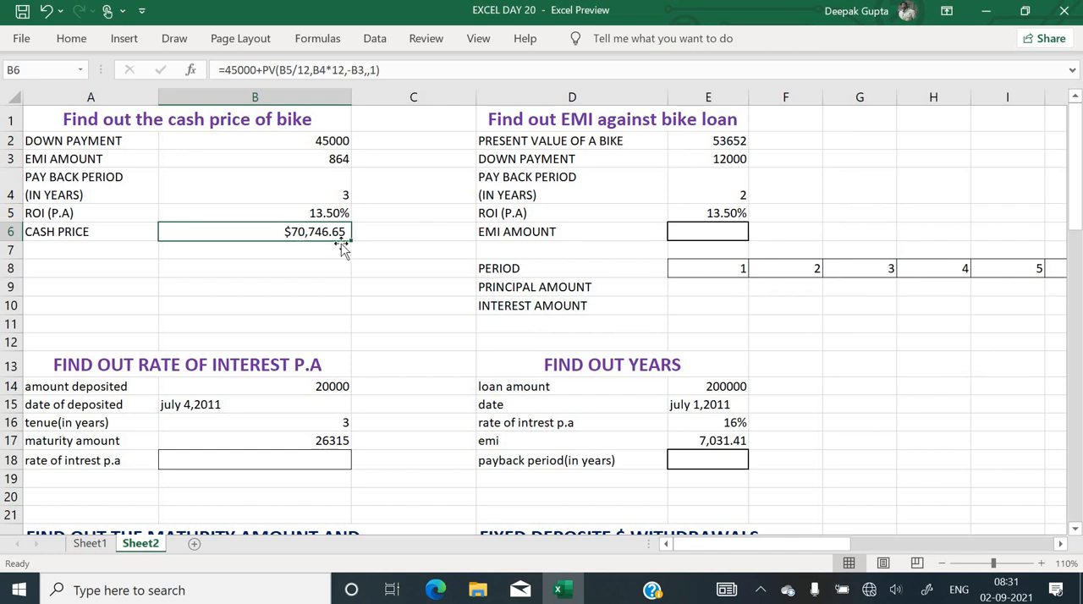
# Restore the PV type argument in the B6 cash price formula to 0
pyautogui.click(192, 69)
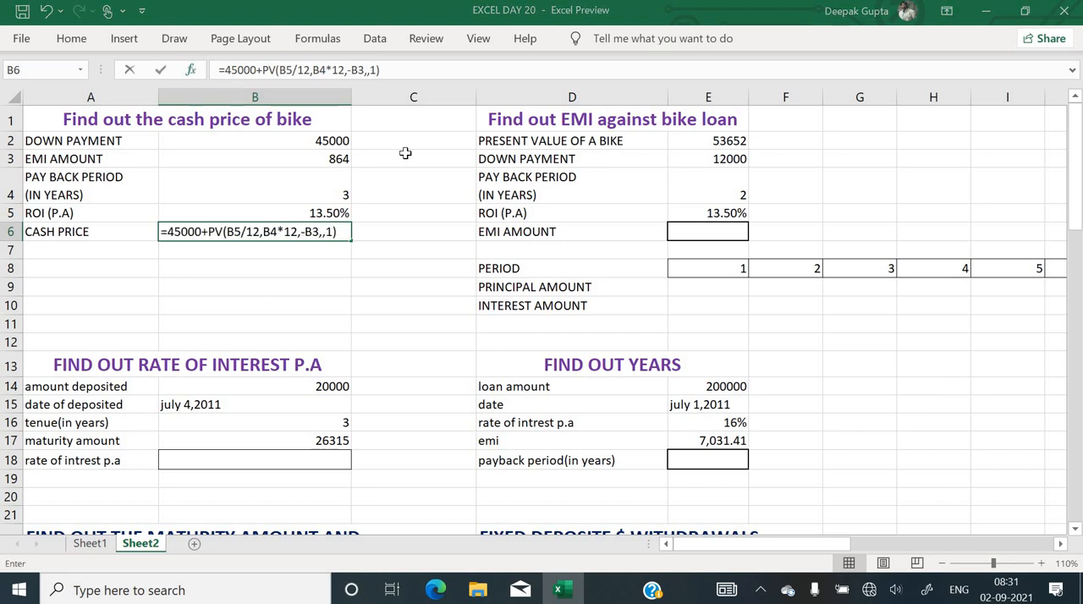
pyautogui.click(736, 222)
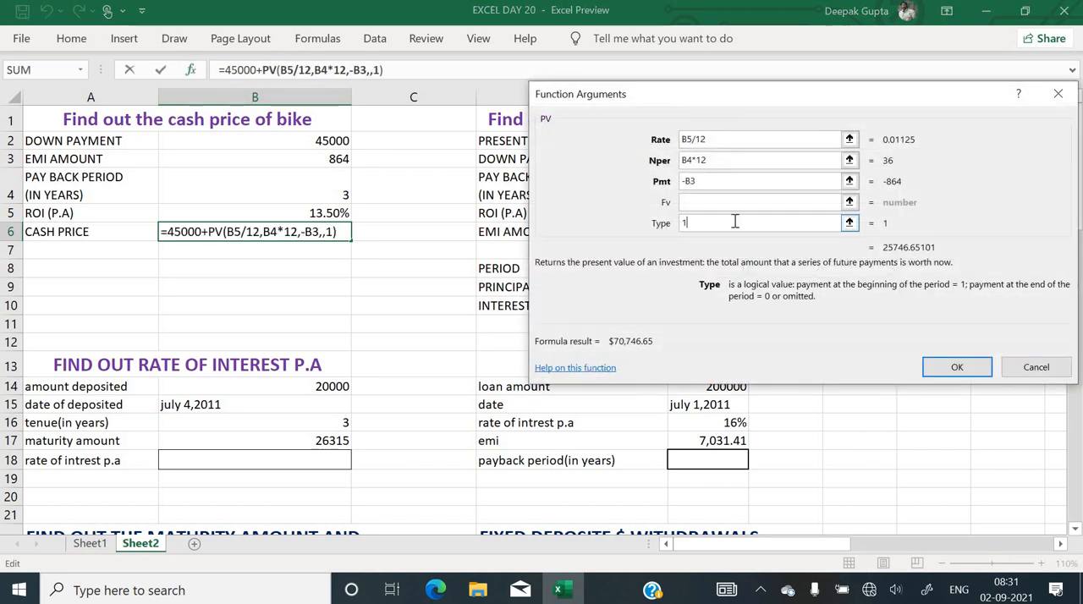
pyautogui.press('BackSpace')
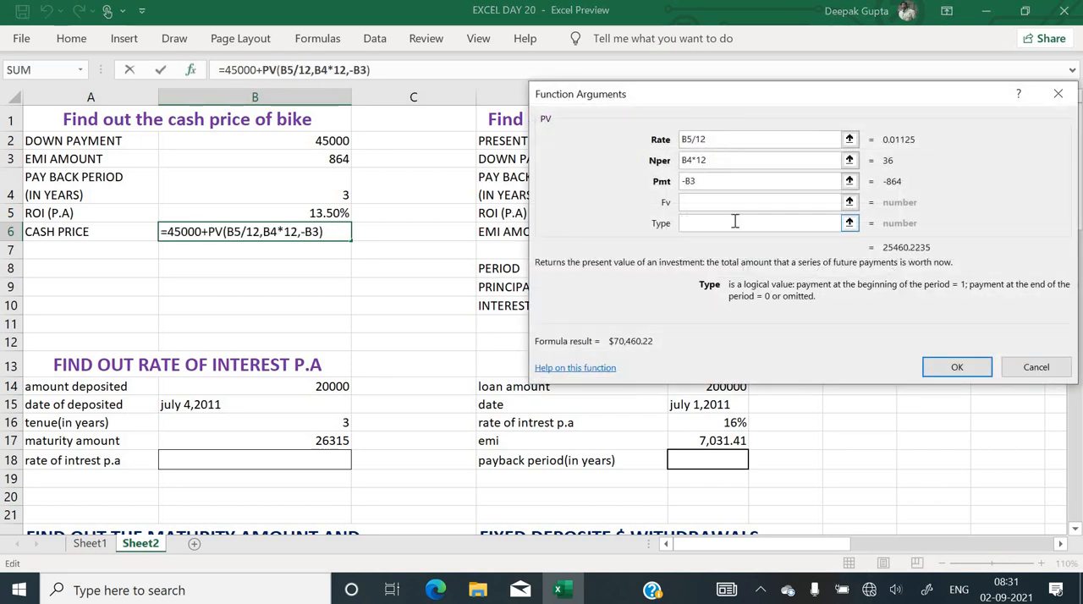
pyautogui.write('0')
pyautogui.press('Return')
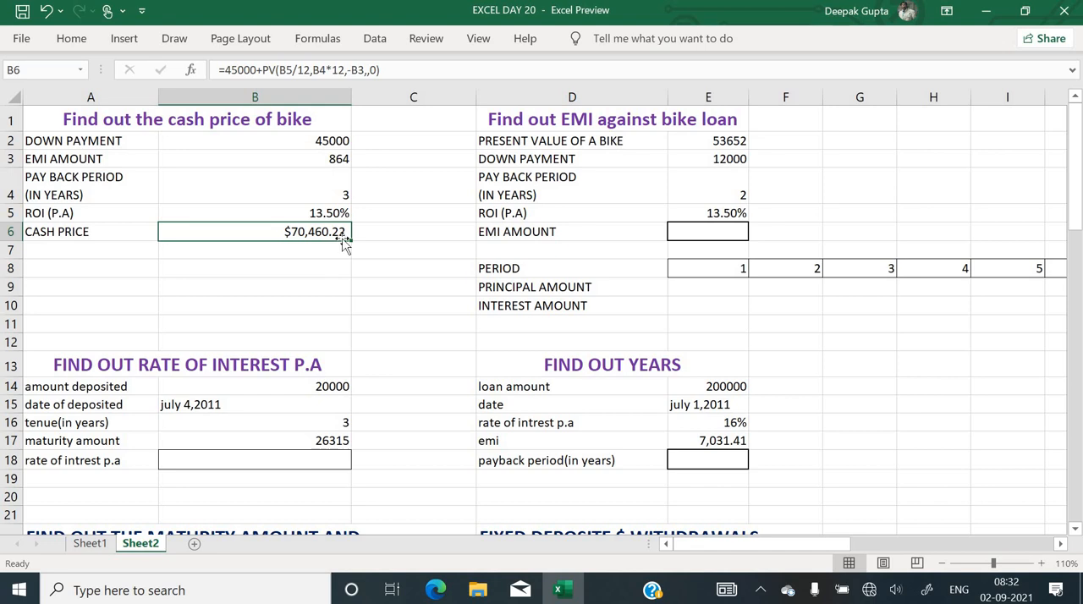
pyautogui.click(436, 234)
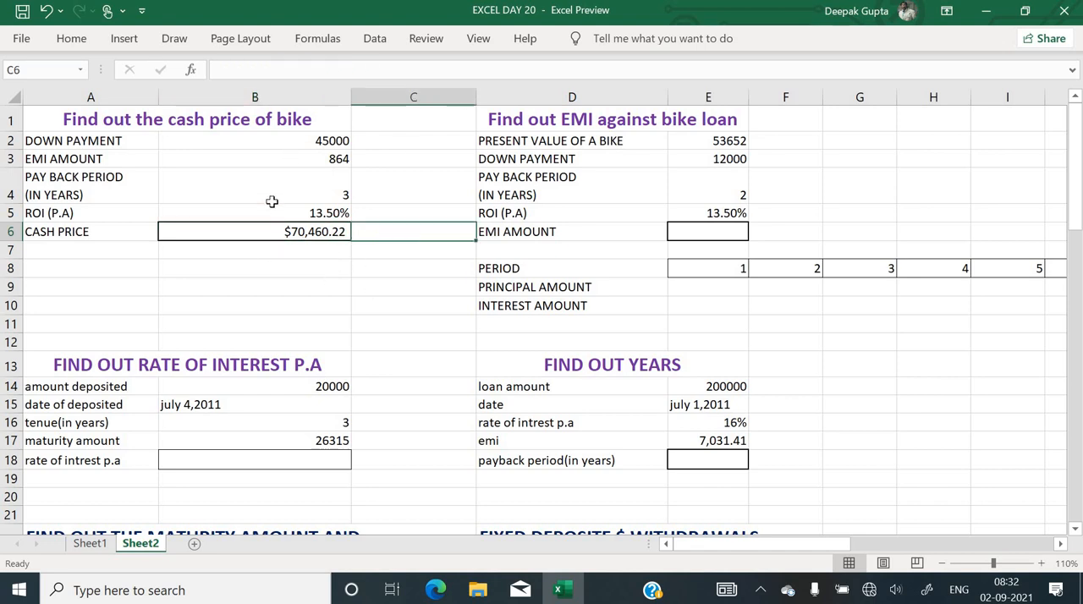
pyautogui.click(315, 229)
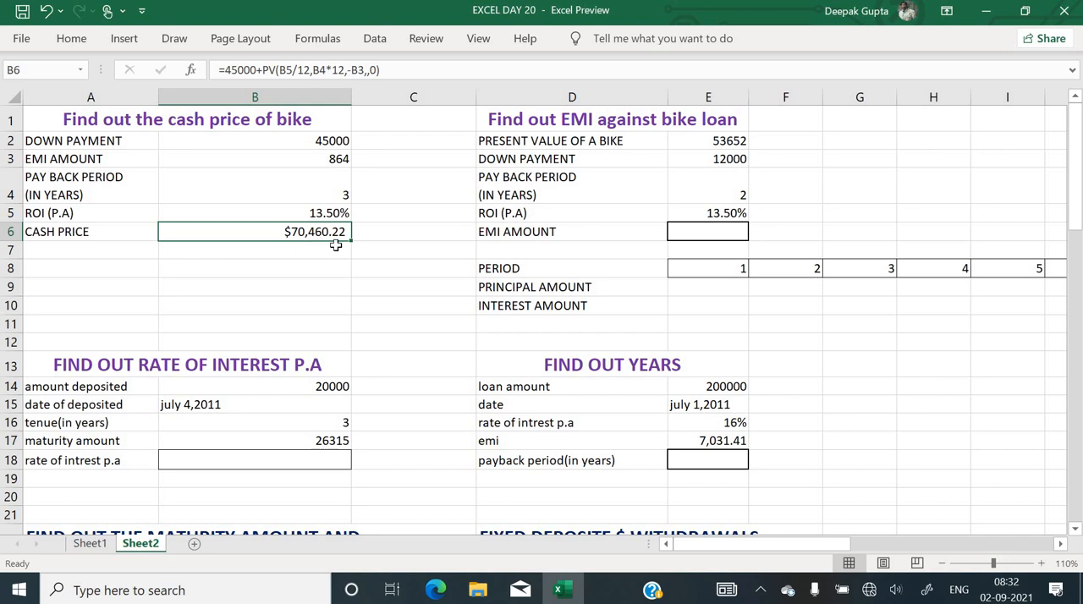
# Enter the formula =B2+(B3*12) in B8 to add the down payment and twelve EMI payments
pyautogui.click(310, 262)
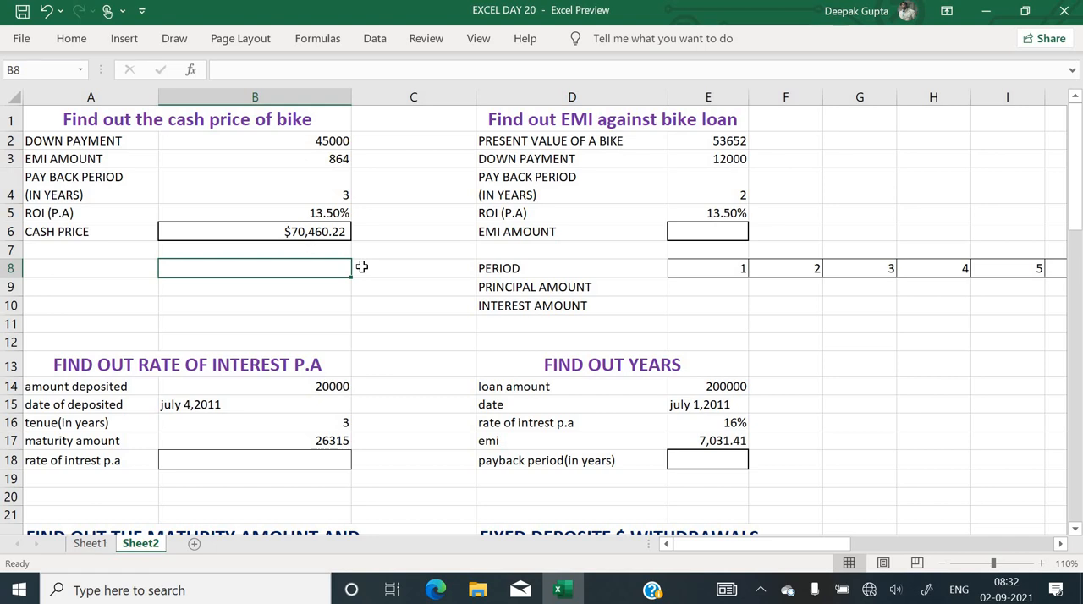
pyautogui.write('=')
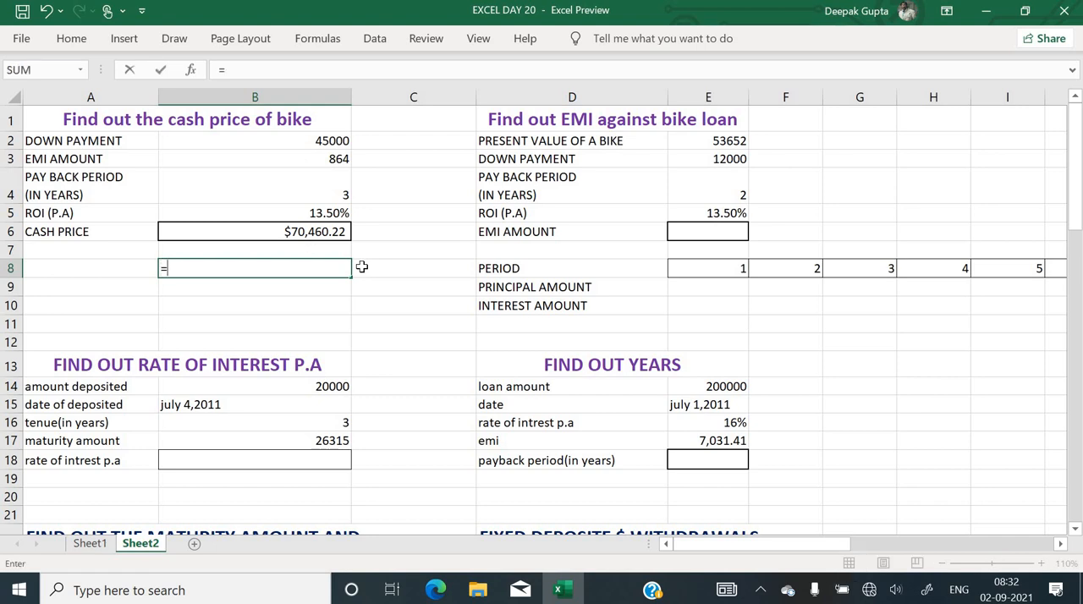
pyautogui.click(317, 139)
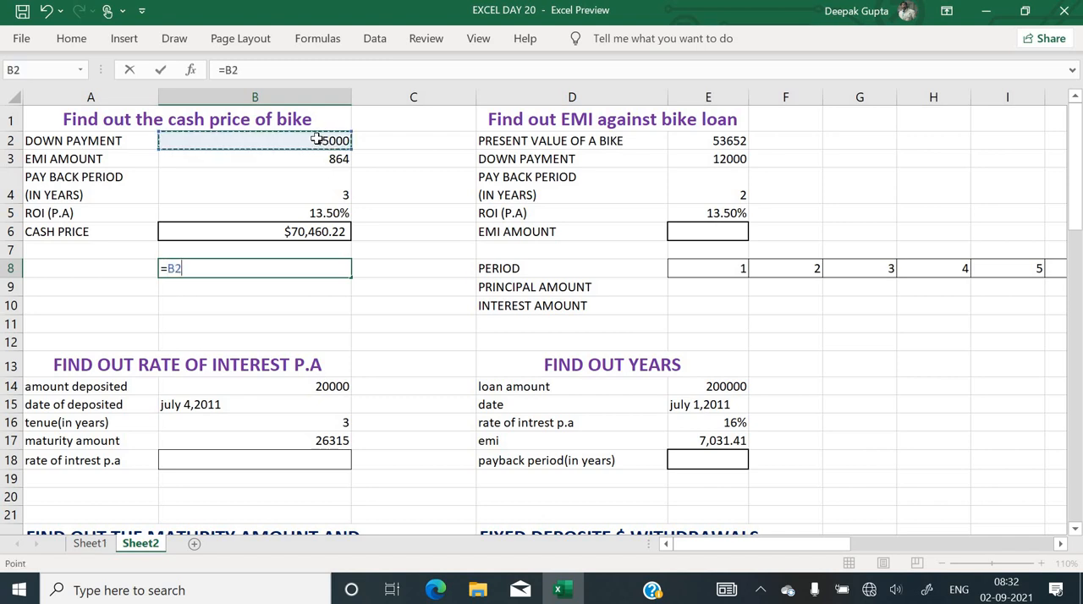
pyautogui.write('+')
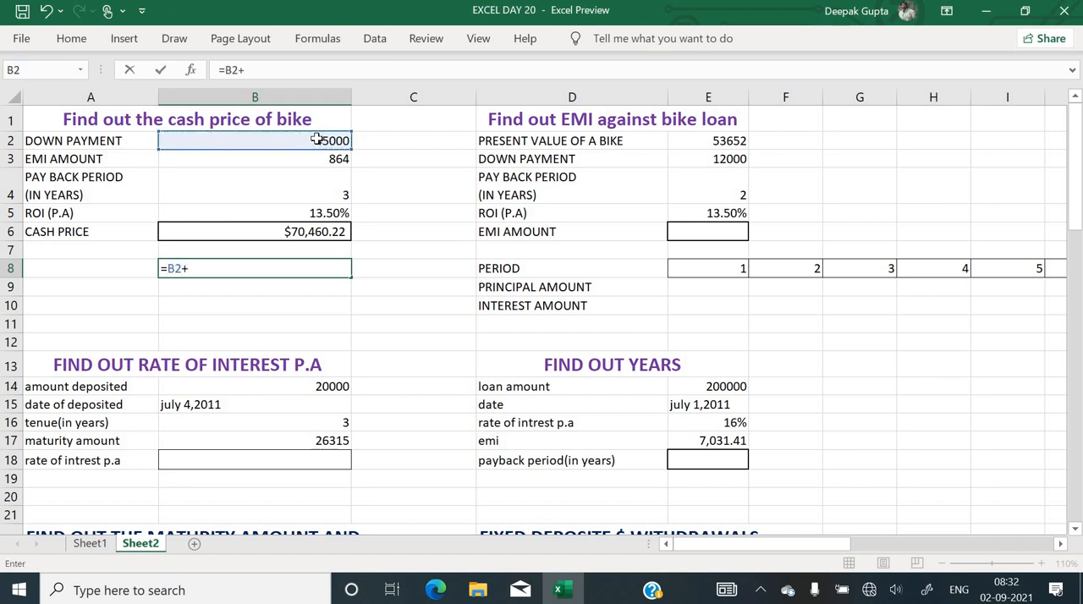
pyautogui.write('(')
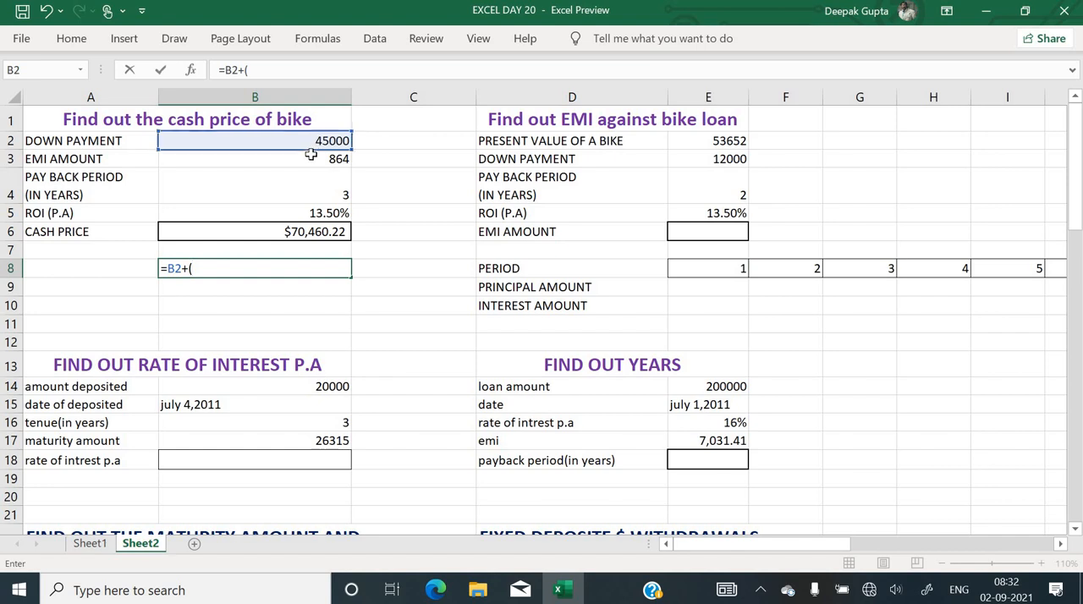
pyautogui.click(311, 157)
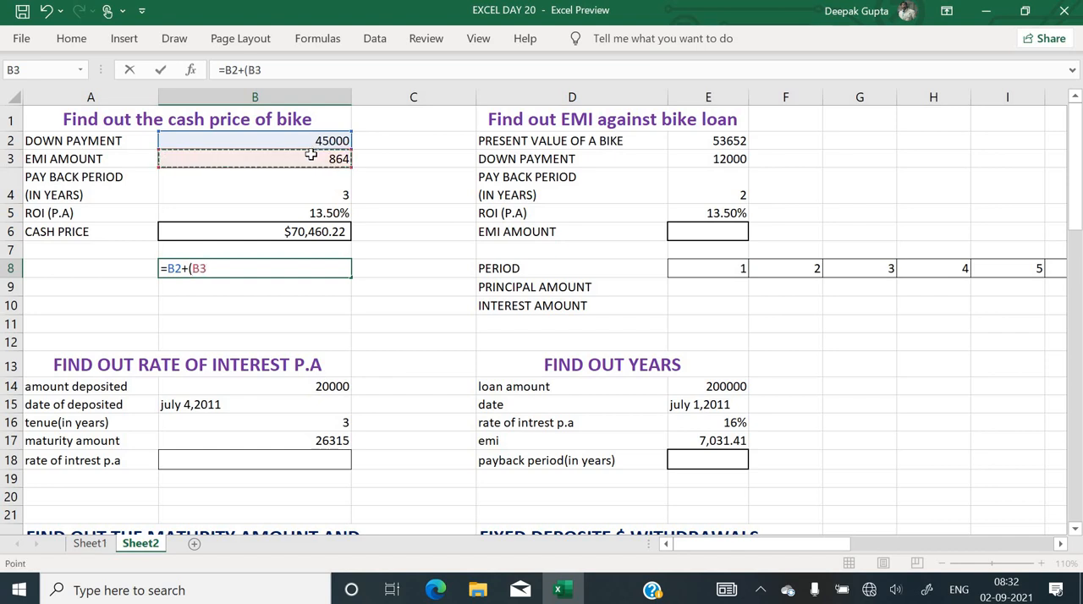
pyautogui.write('*12)')
pyautogui.press('Return')
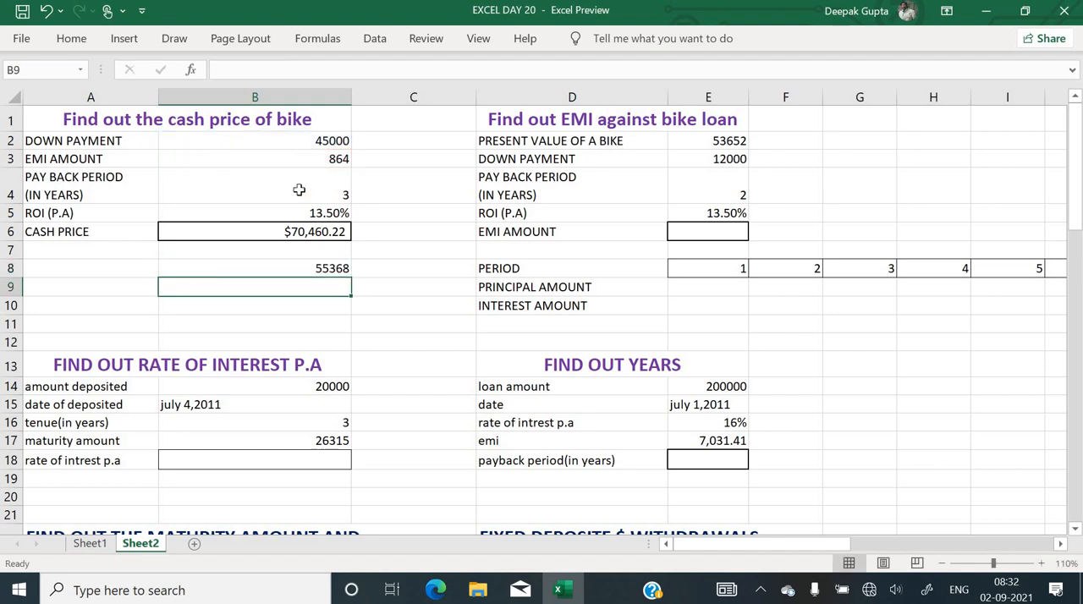
# Change the EMI multiplier in the B8 formula to 36
pyautogui.click(310, 267)
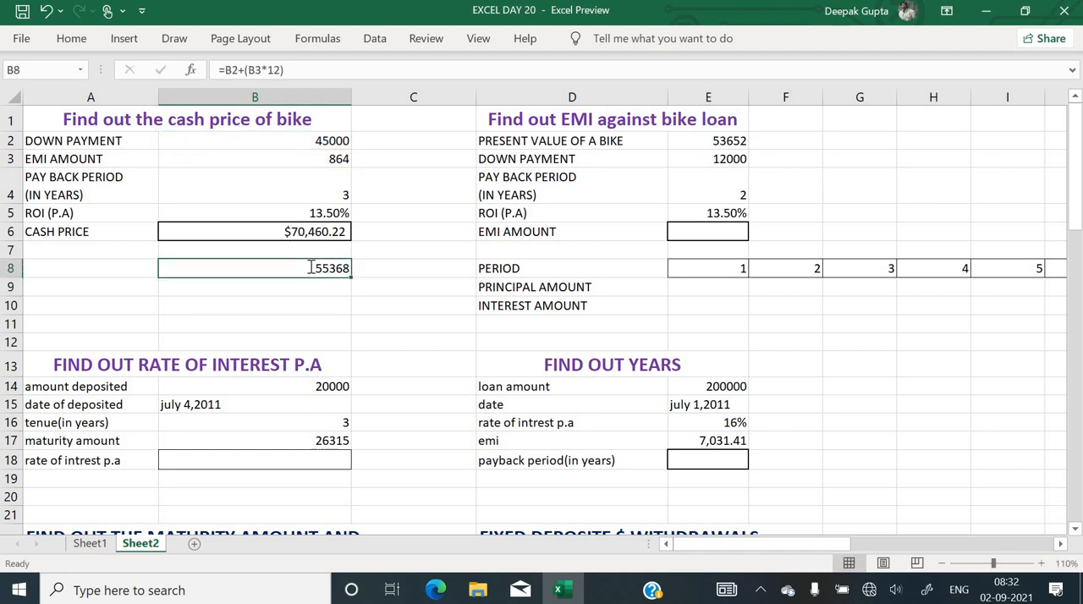
pyautogui.doubleClick(234, 264)
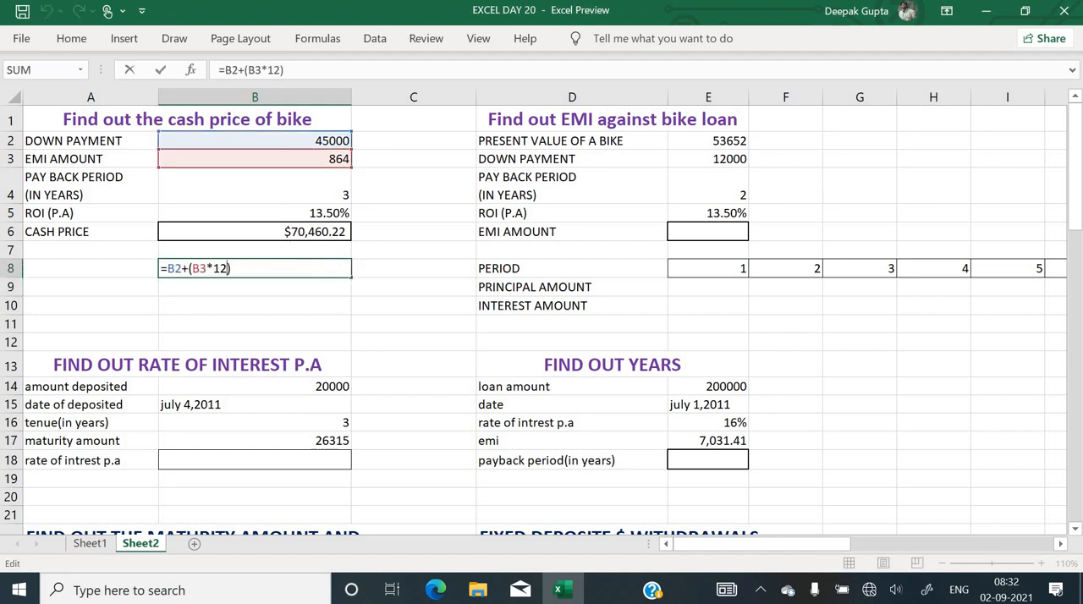
pyautogui.press('BackSpace')
pyautogui.press('BackSpace')
pyautogui.write('3')
pyautogui.write('6')
pyautogui.press('Return')
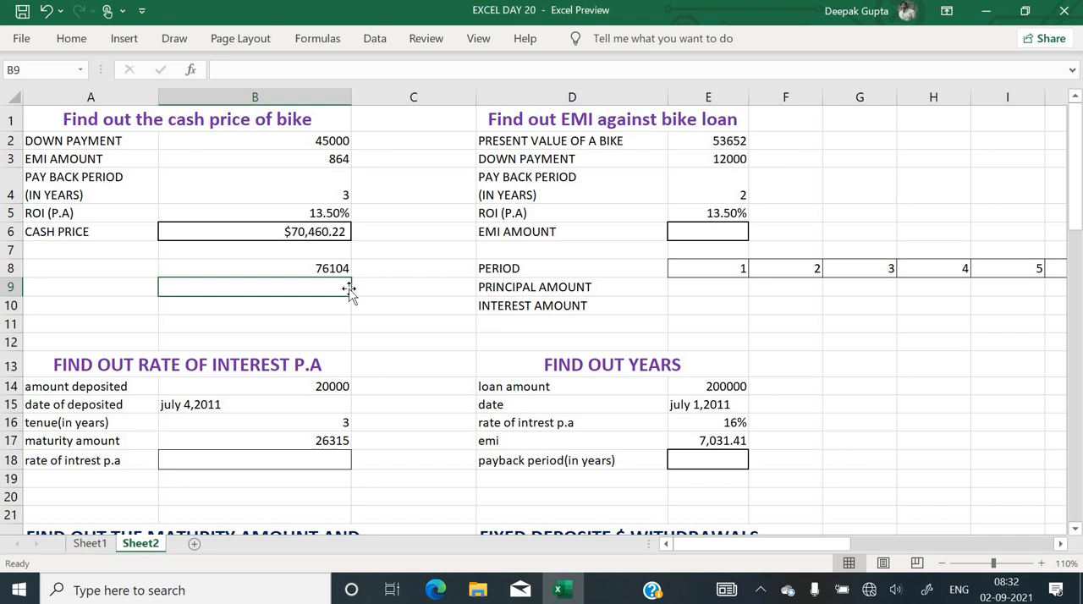
# Subtract the cash price from the total paid with the formula =B8-B6 in B9
pyautogui.write('=')
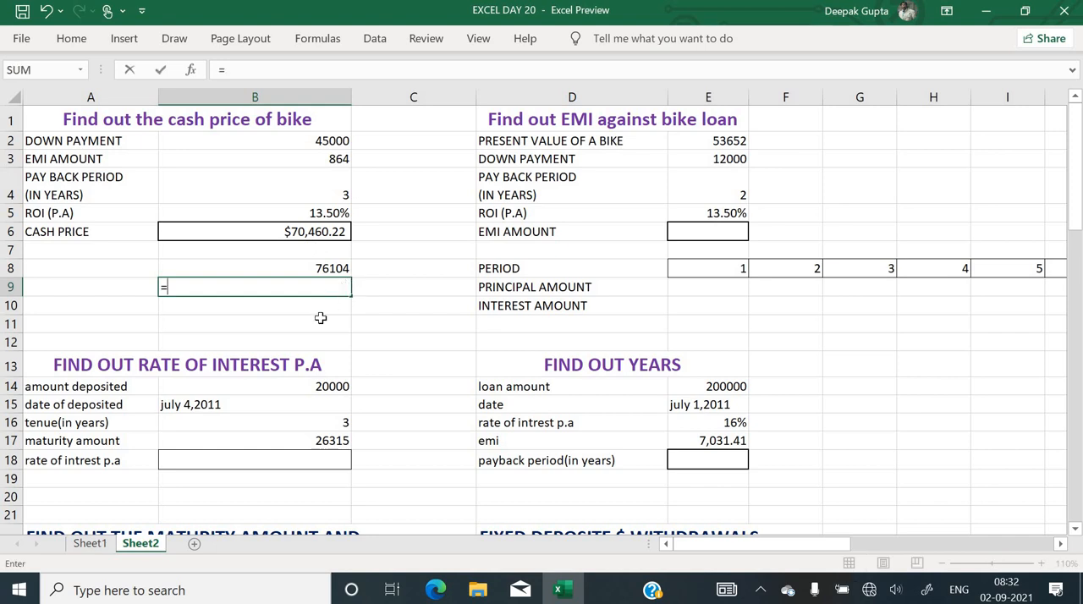
pyautogui.press('Up')
pyautogui.write('-')
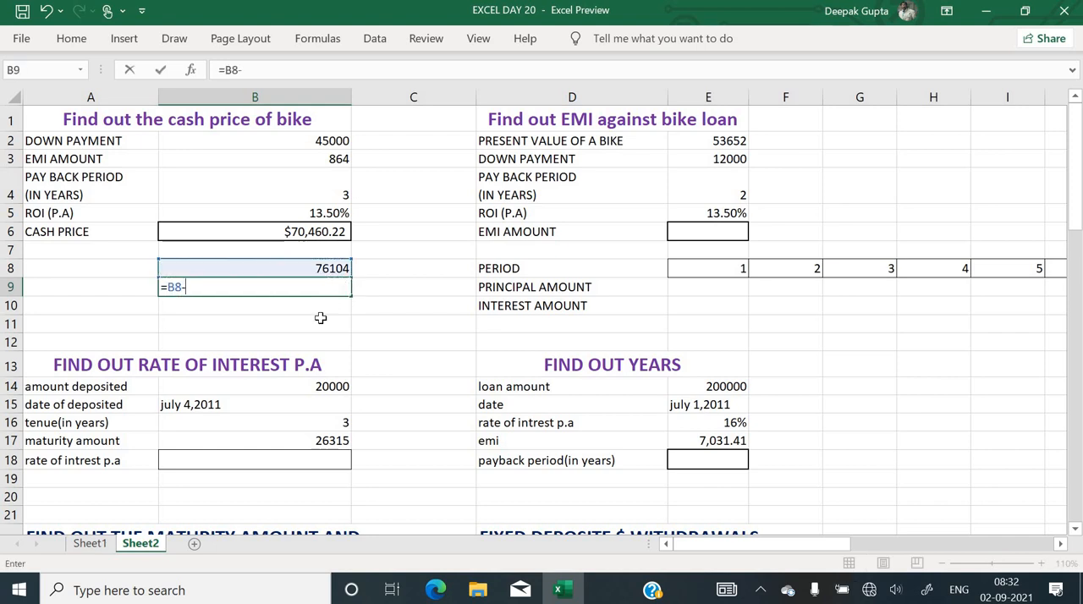
pyautogui.press('Up')
pyautogui.press('Up')
pyautogui.press('Up')
pyautogui.press('Return')
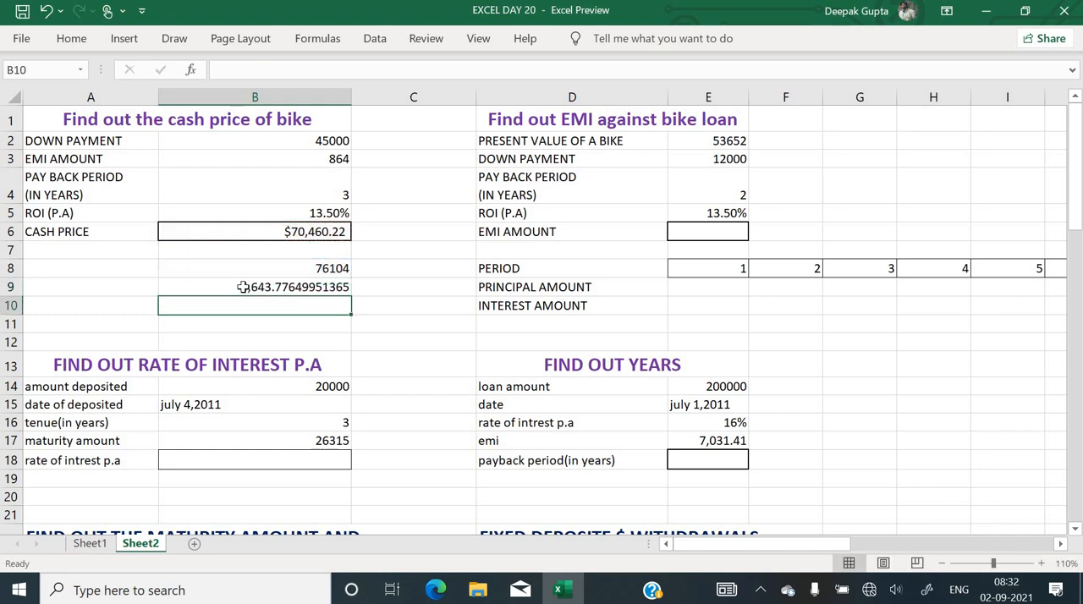
# Review the cash price, total paid and difference formulas in B6, B8 and B9
pyautogui.click(295, 236)
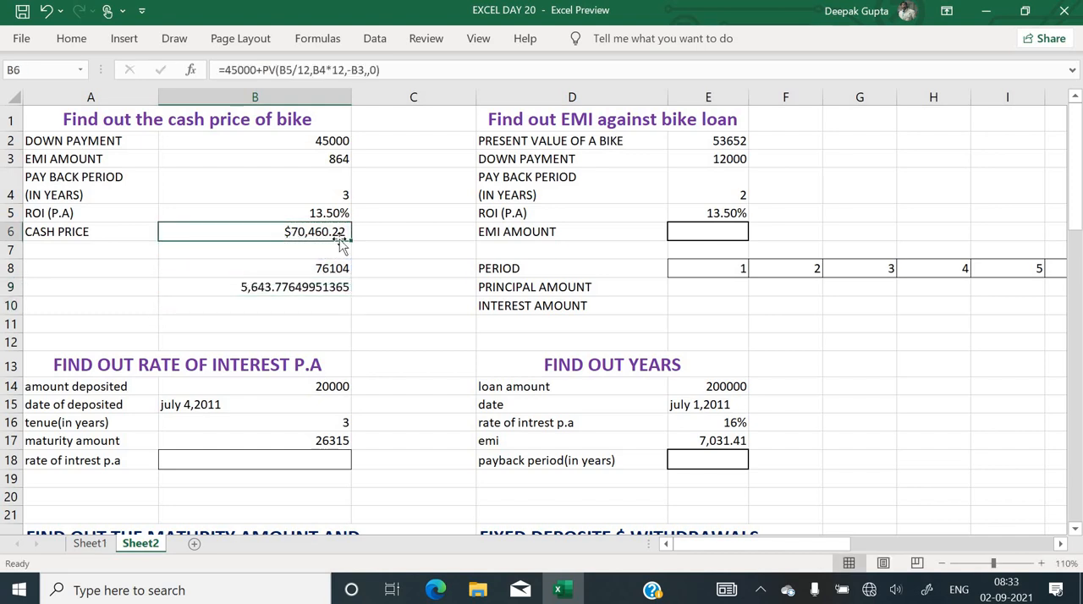
pyautogui.click(328, 270)
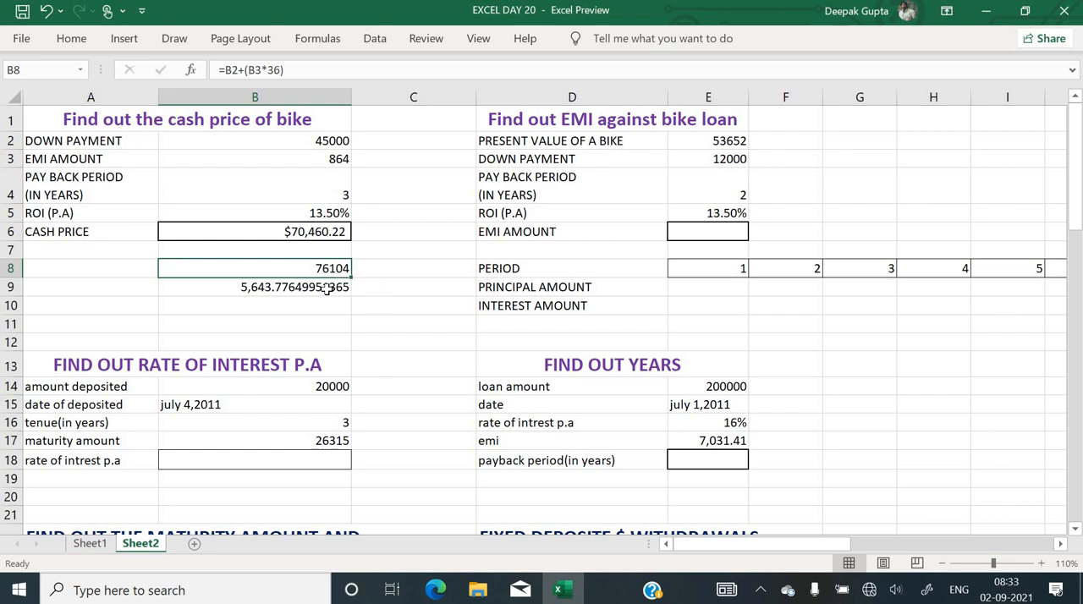
pyautogui.click(300, 287)
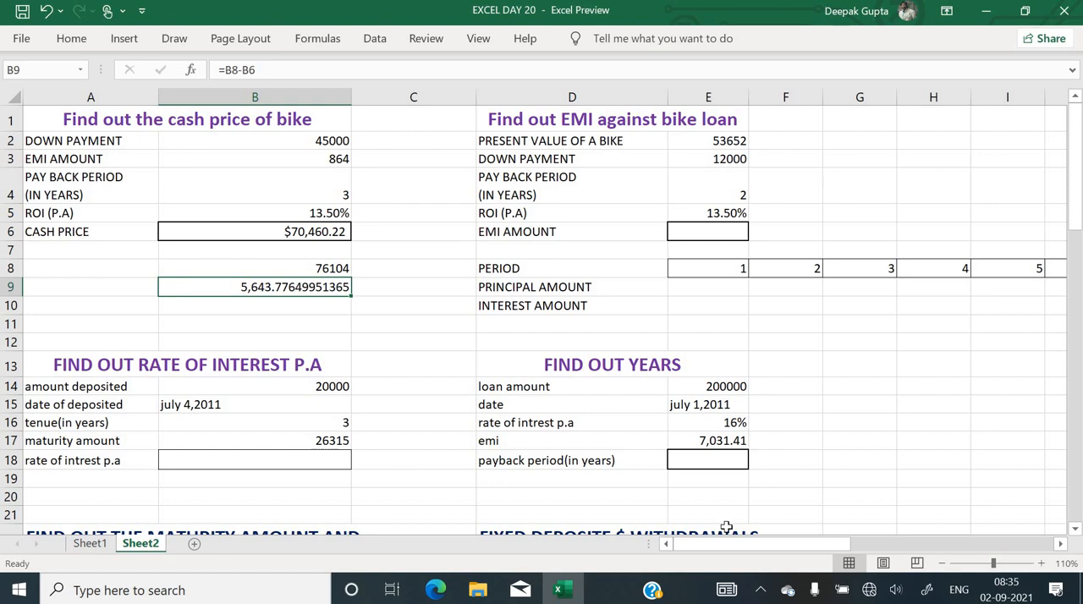
# Examine the bike loan EMI exercise in D1:E6, including present value, down payment, payback period, interest rate and the EMI amount cell
pyautogui.click(607, 232)
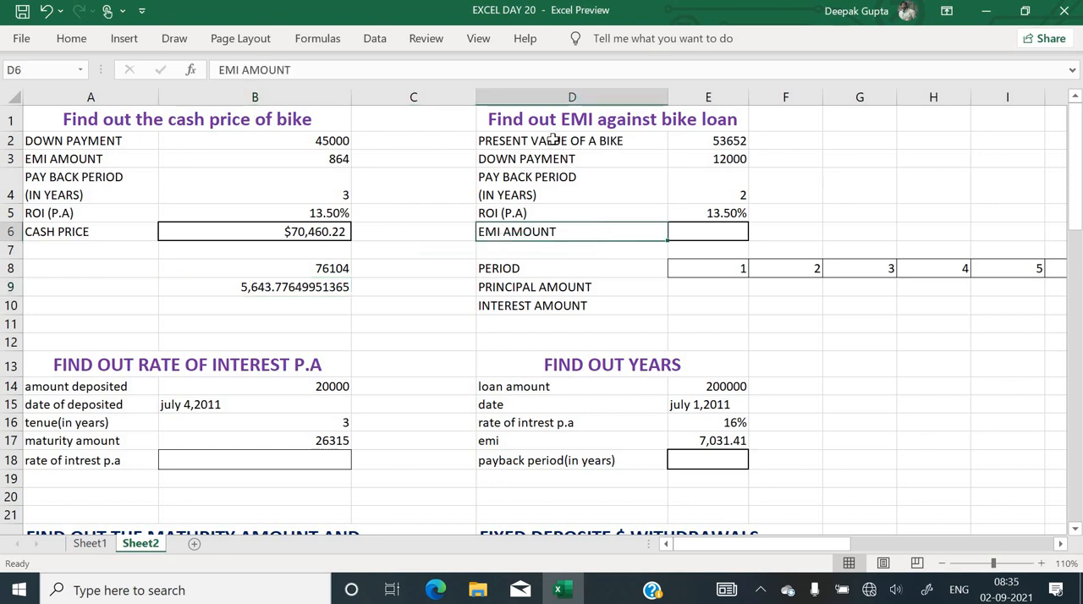
pyautogui.click(572, 121)
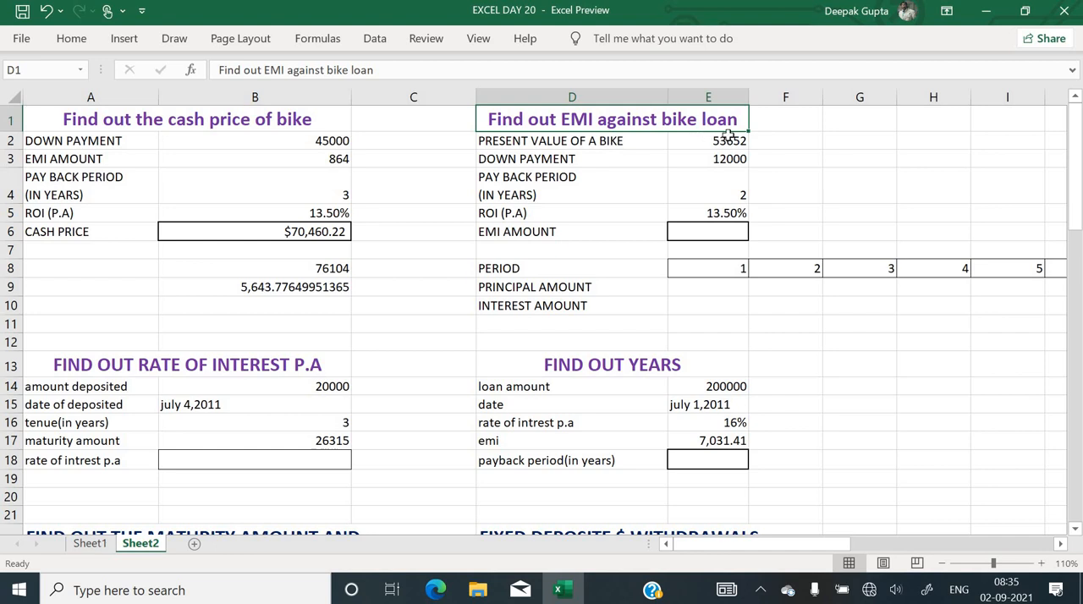
pyautogui.click(611, 144)
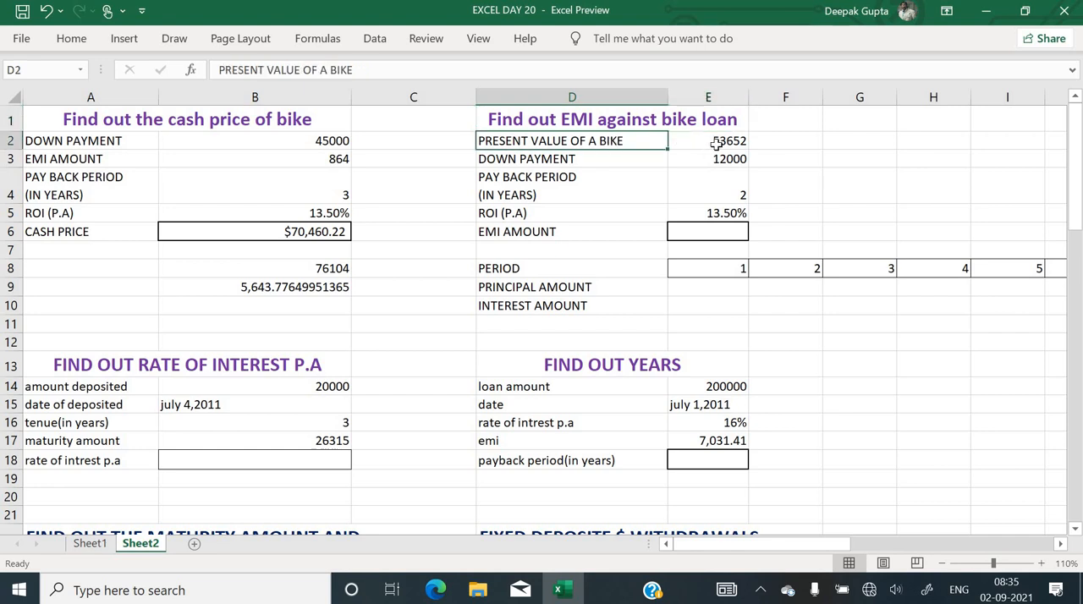
pyautogui.click(717, 144)
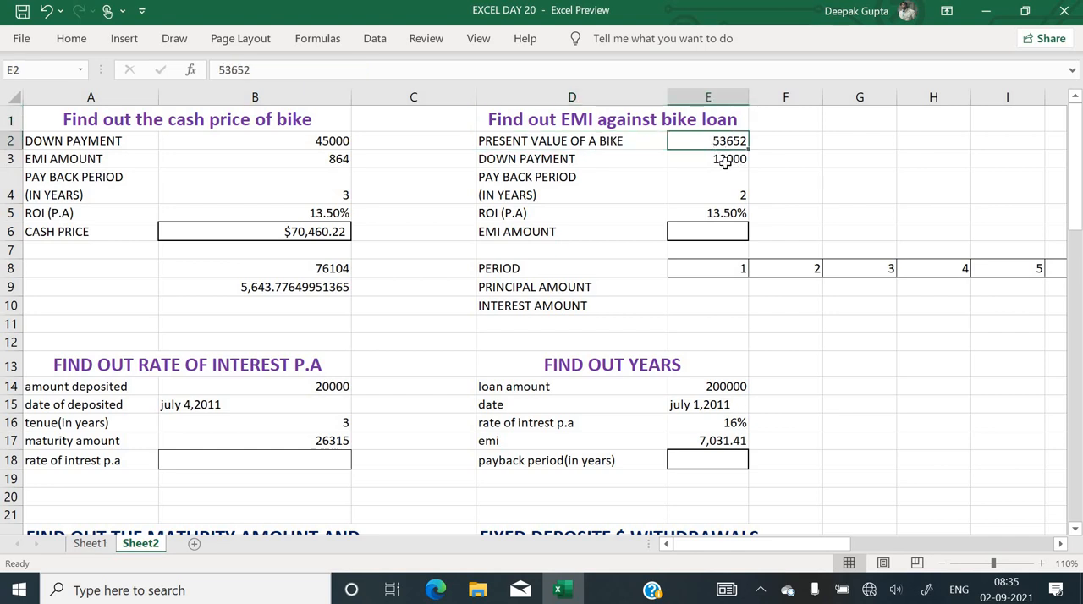
pyautogui.click(615, 161)
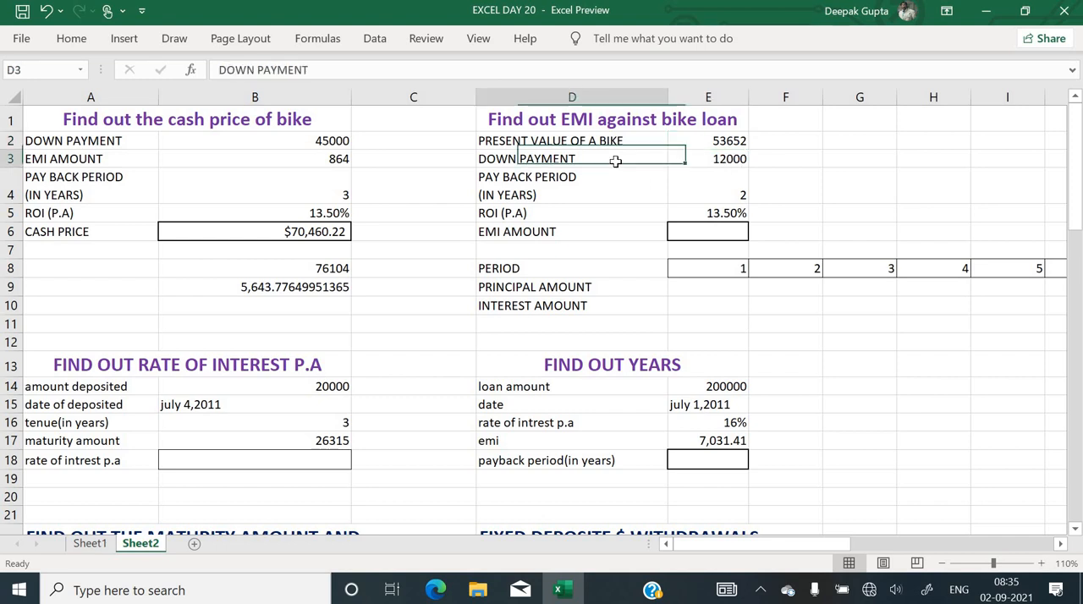
pyautogui.click(711, 161)
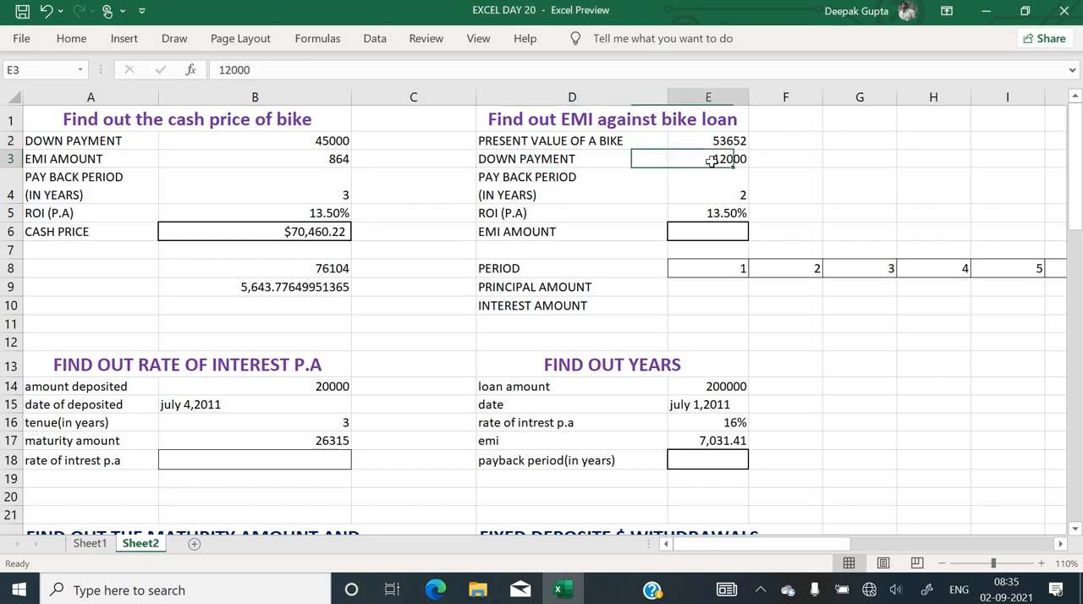
pyautogui.click(628, 194)
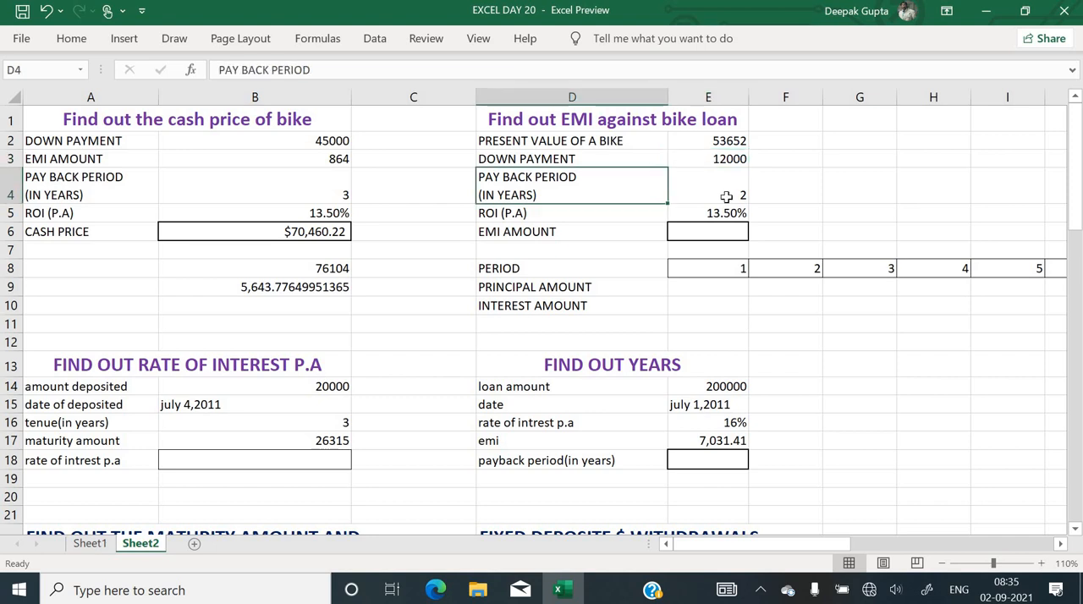
pyautogui.click(726, 196)
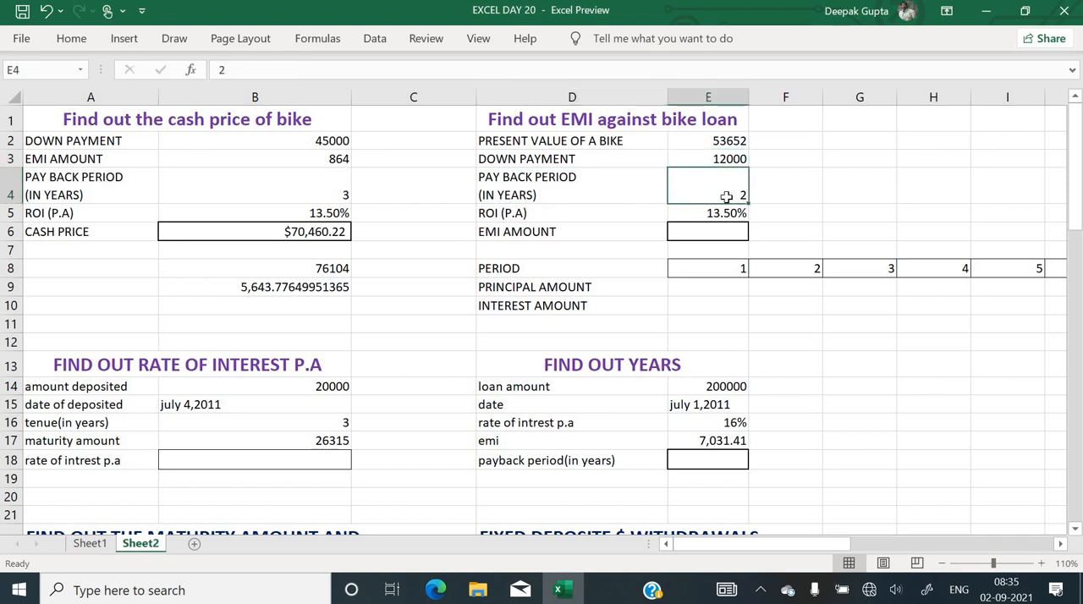
pyautogui.click(631, 227)
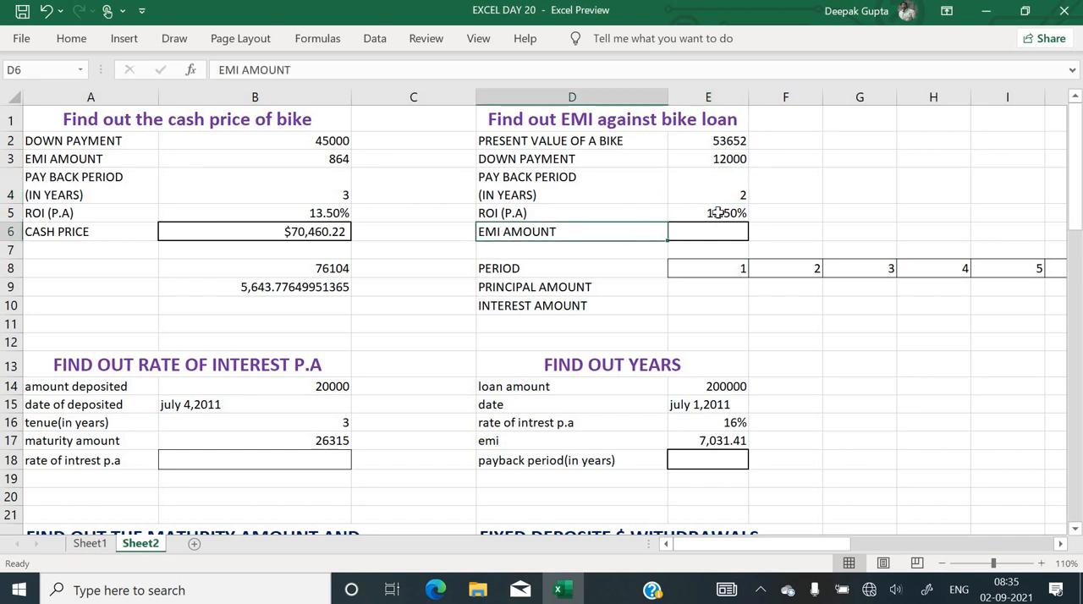
pyautogui.click(726, 213)
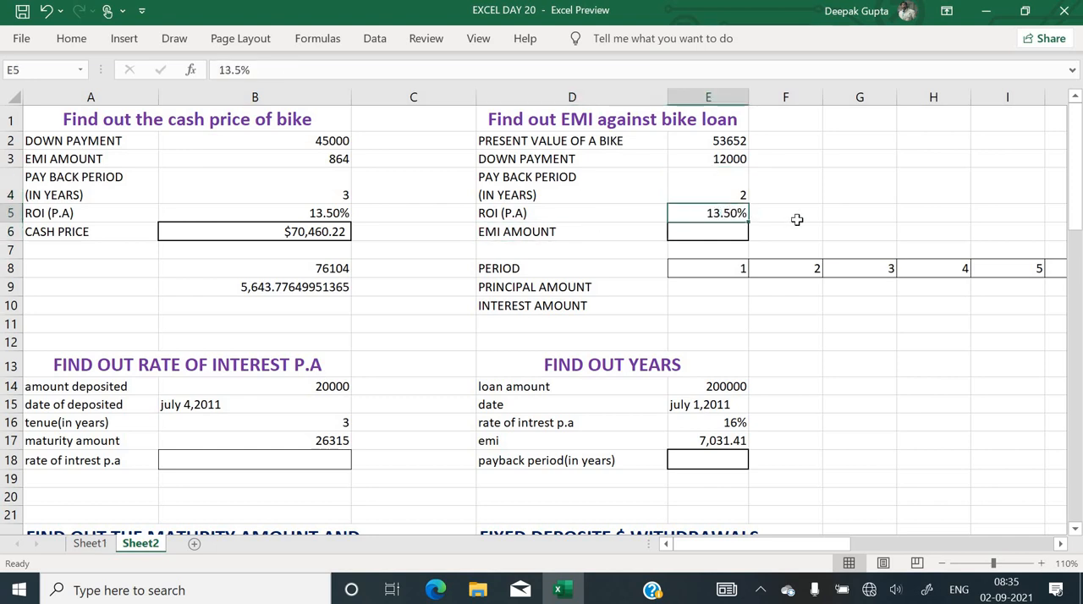
pyautogui.click(715, 234)
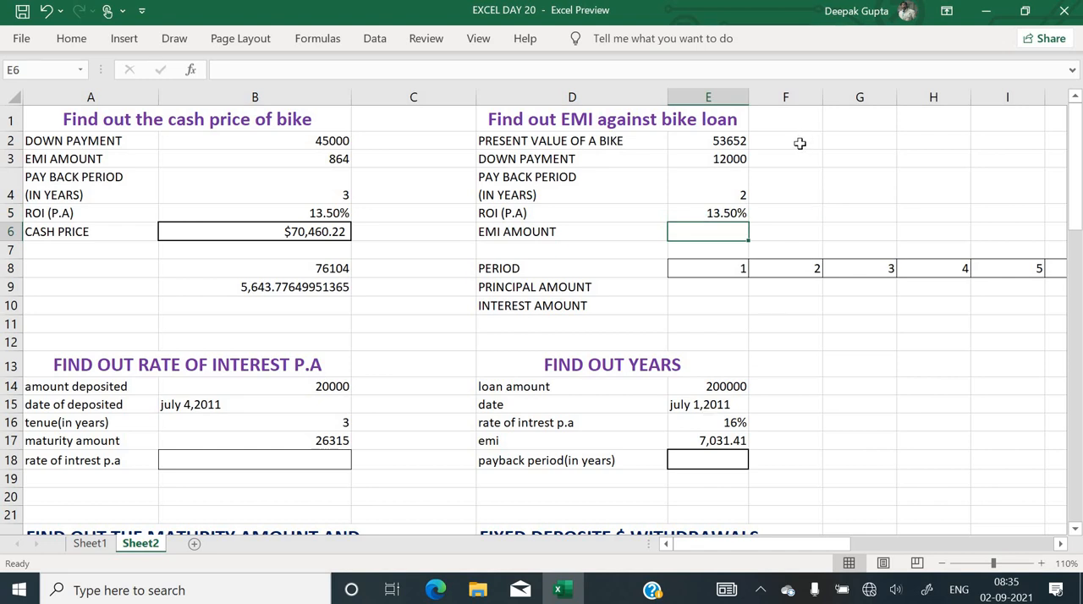
# Calculate the bike loan amount in F2 by subtracting the down payment from the present value with =E2-E3
pyautogui.click(799, 143)
pyautogui.write('=')
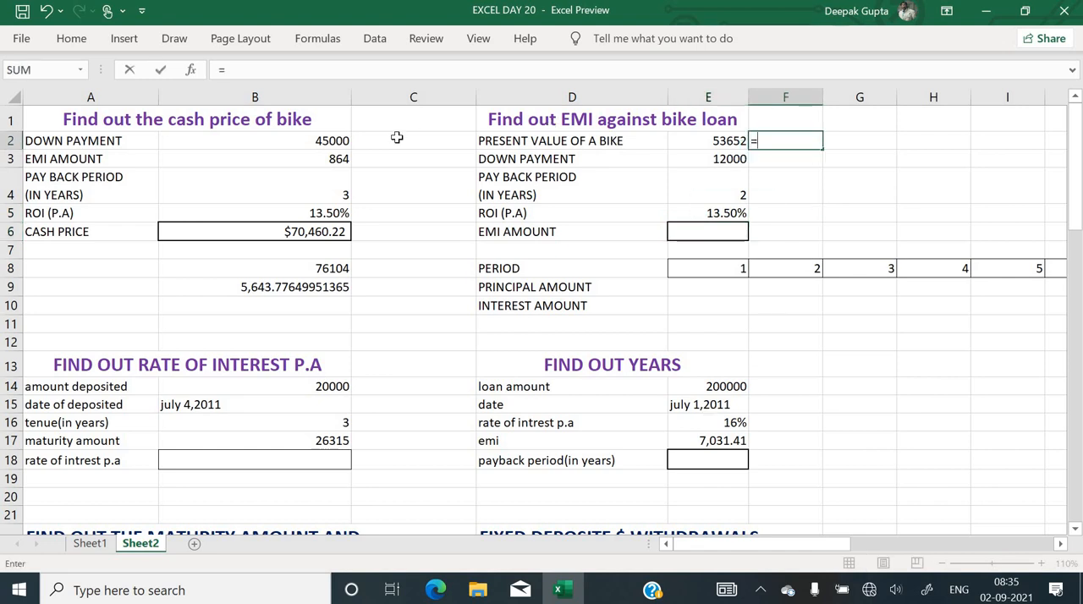
pyautogui.press('Left')
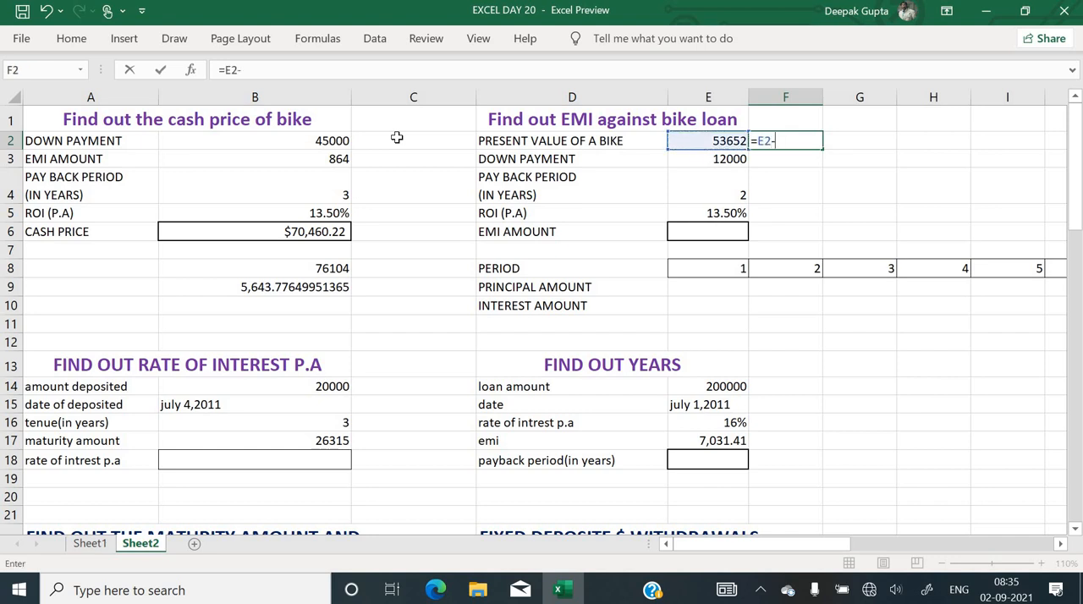
pyautogui.write('-')
pyautogui.press('Right')
pyautogui.press('Down')
pyautogui.press('Left')
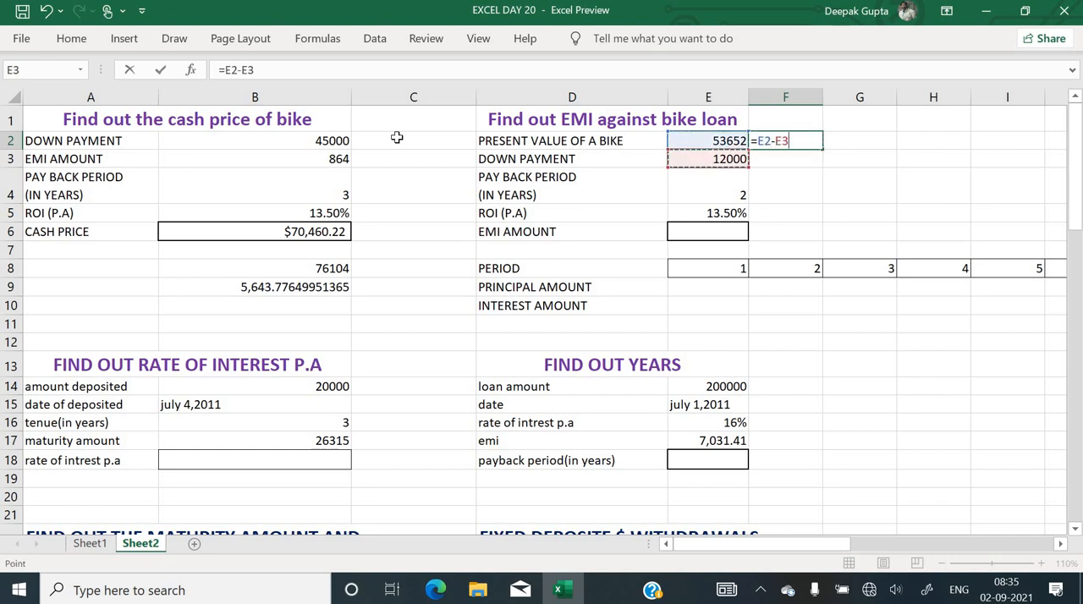
pyautogui.press('Return')
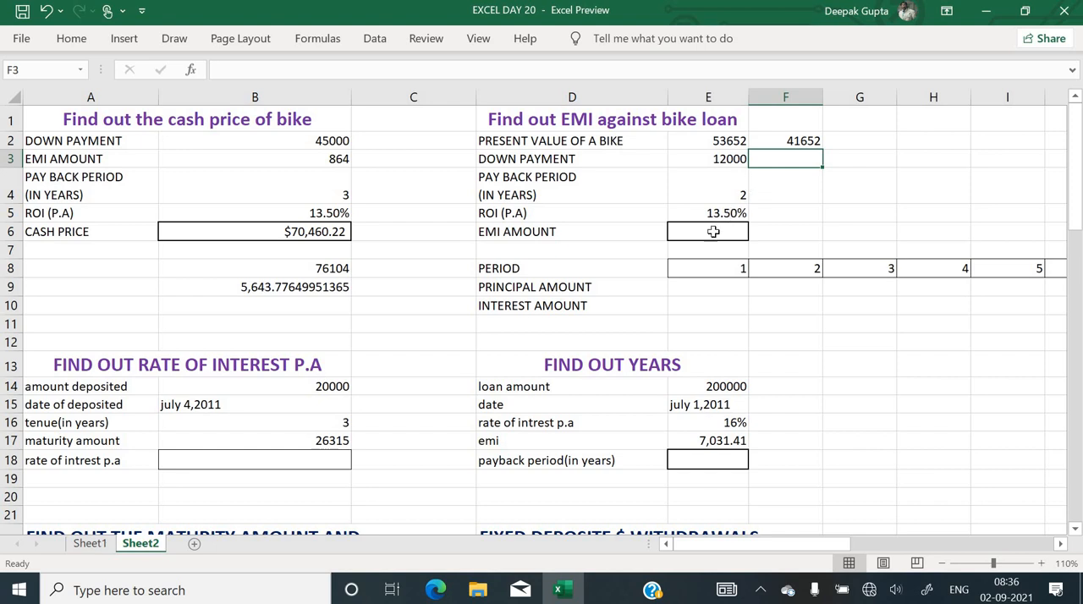
# Start a PMT function in the EMI amount cell E6 and set its rate argument to E5/12
pyautogui.write('=')
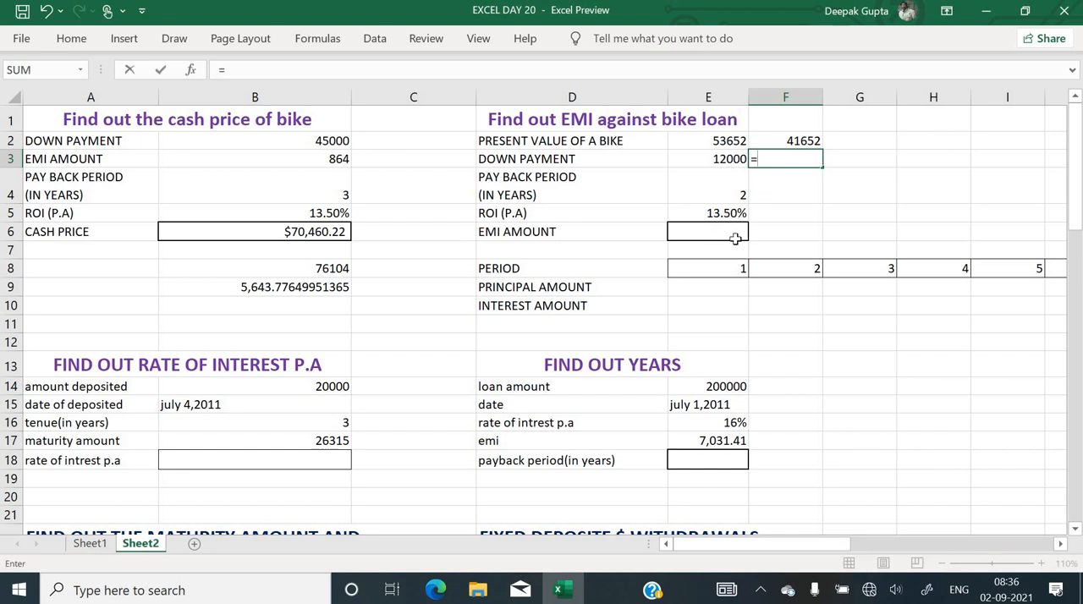
pyautogui.press('Escape')
pyautogui.press('Down')
pyautogui.press('Down')
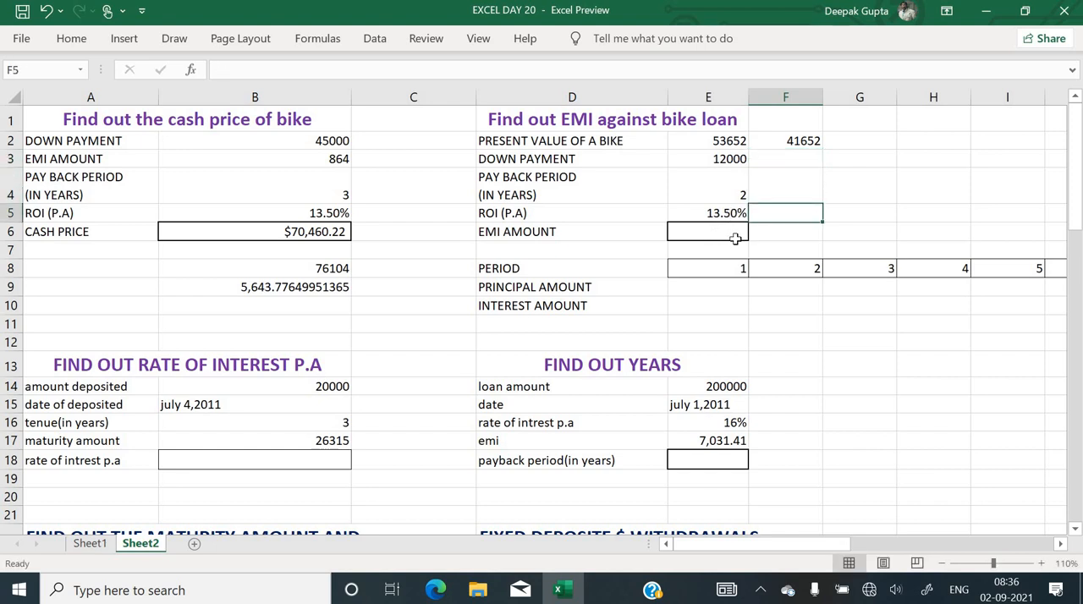
pyautogui.press('Left')
pyautogui.press('Down')
pyautogui.write('=')
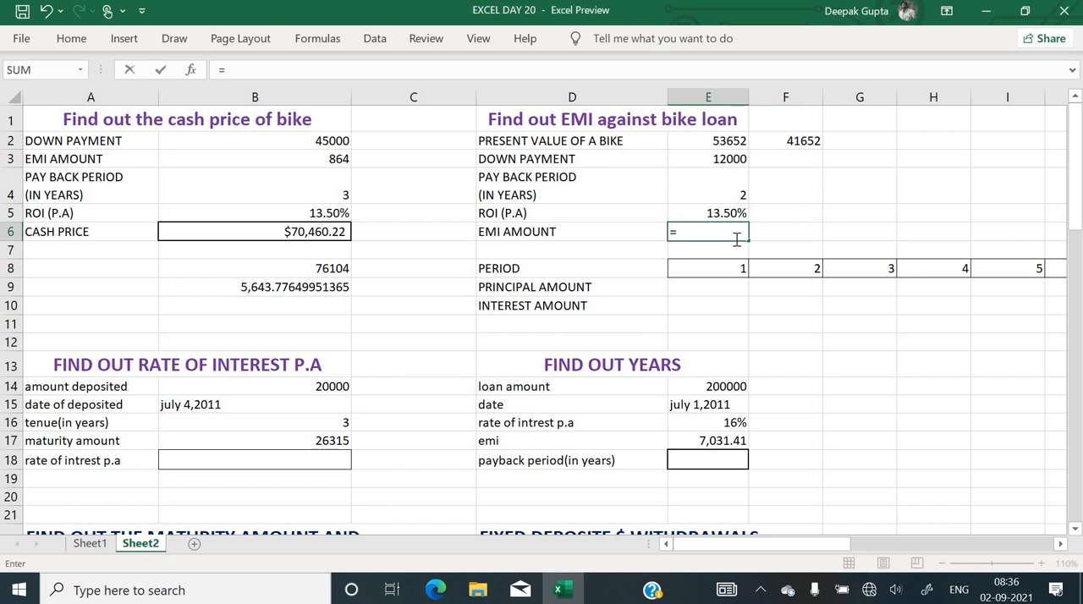
pyautogui.write('pmt')
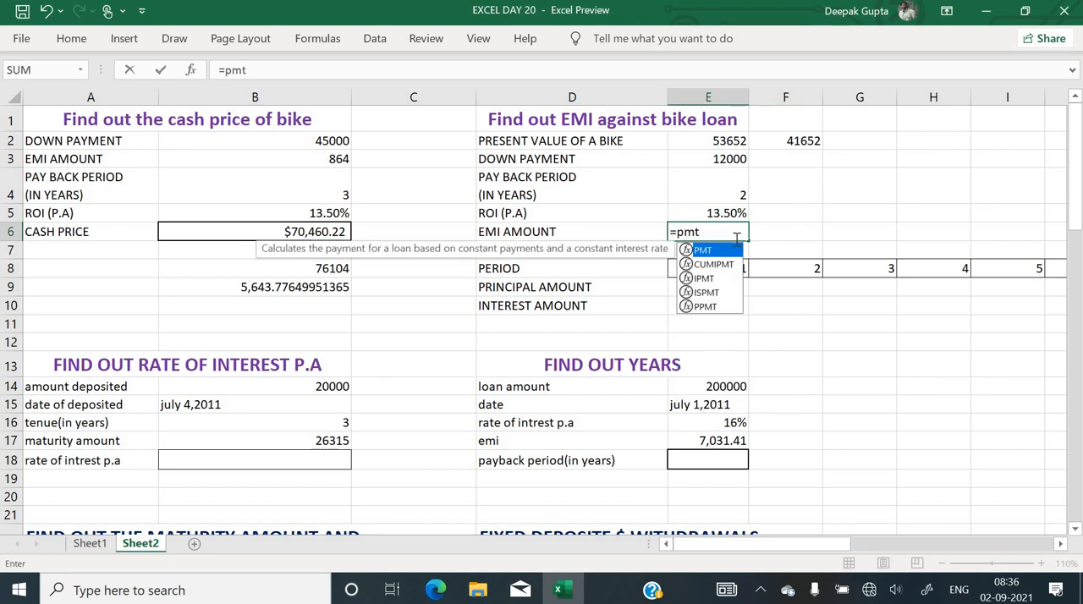
pyautogui.press('Tab')
pyautogui.hotkey('ctrl', 'a')
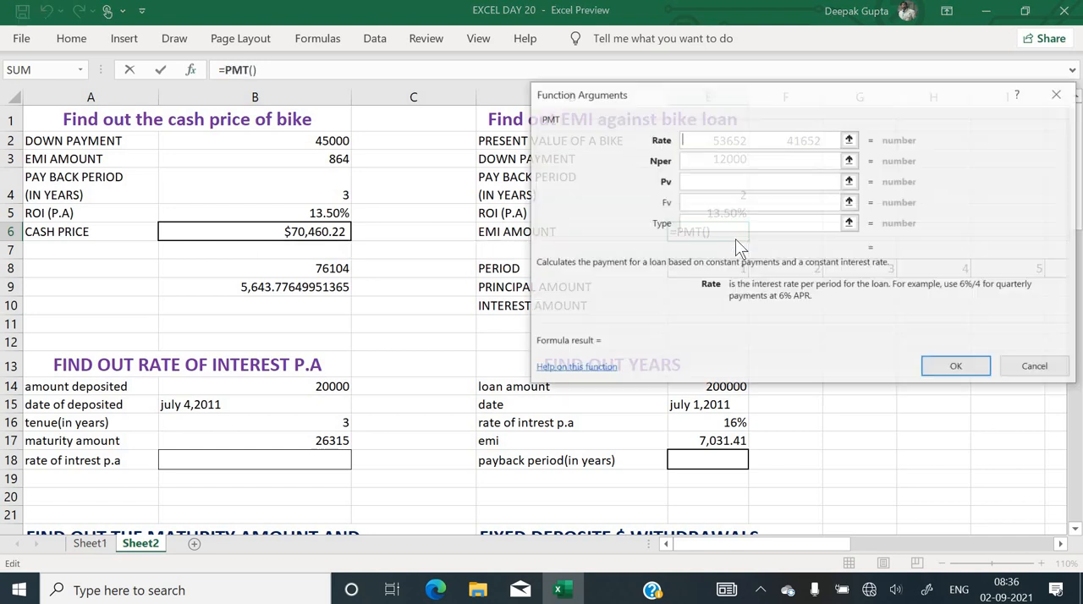
pyautogui.moveTo(710, 96); pyautogui.dragTo(539, 251)
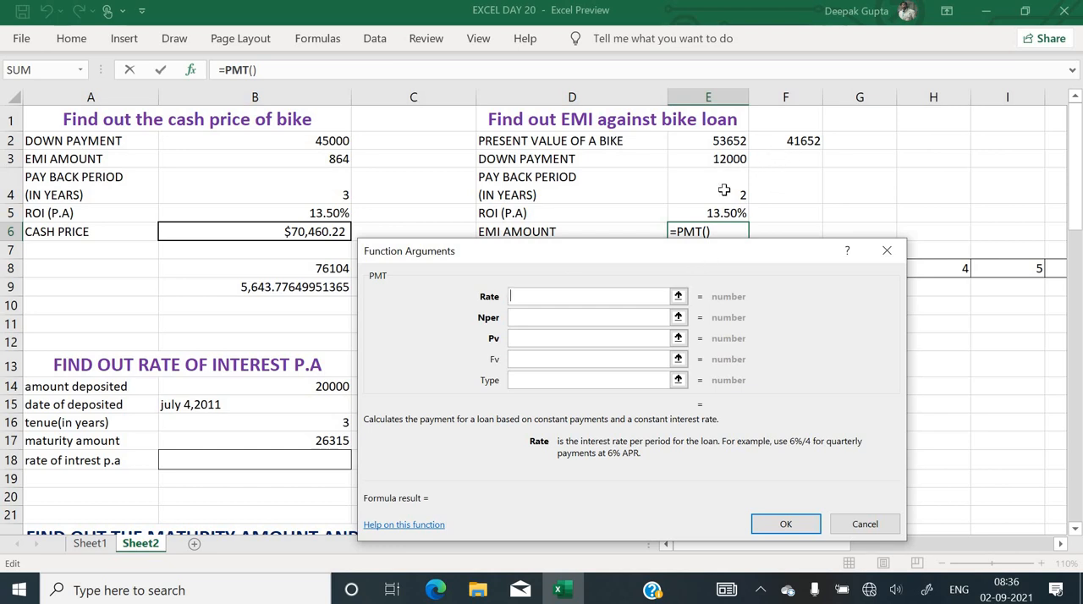
pyautogui.click(684, 217)
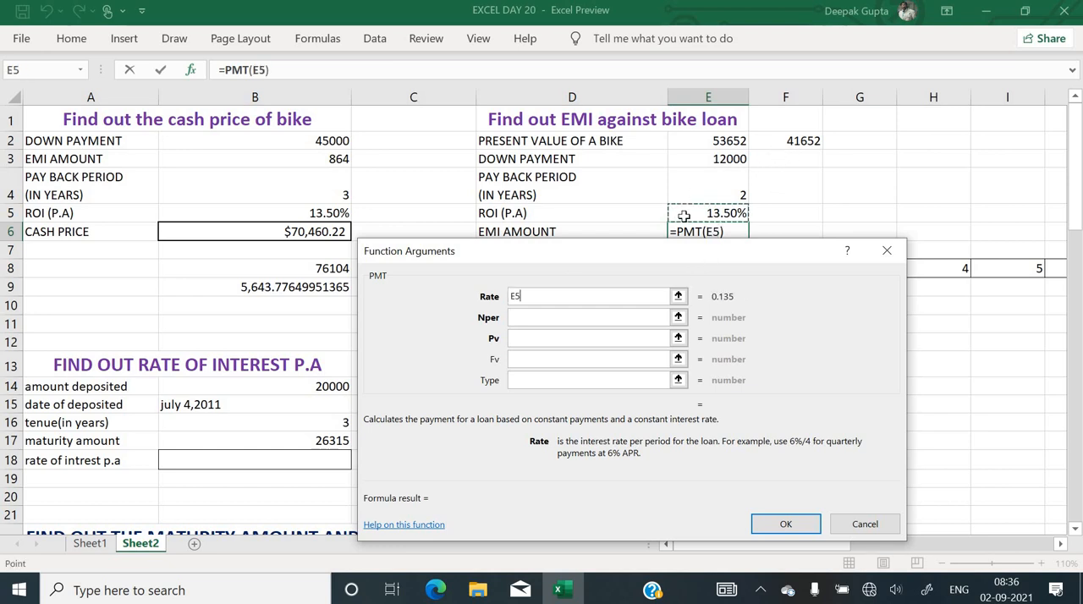
pyautogui.write('/12')
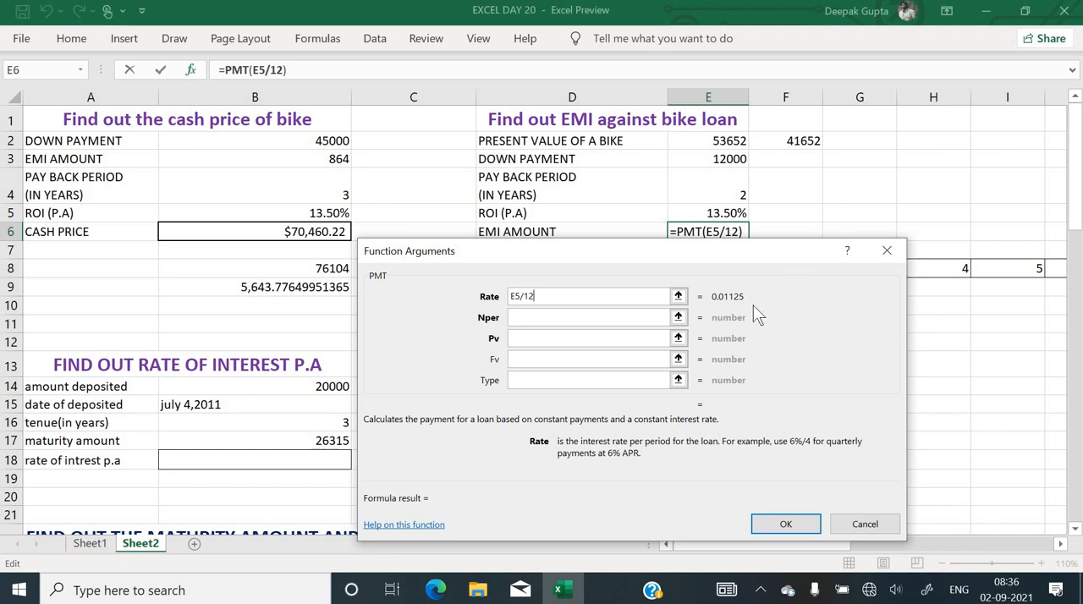
# Set the number of payments of the PMT function to E4*12
pyautogui.click(591, 317)
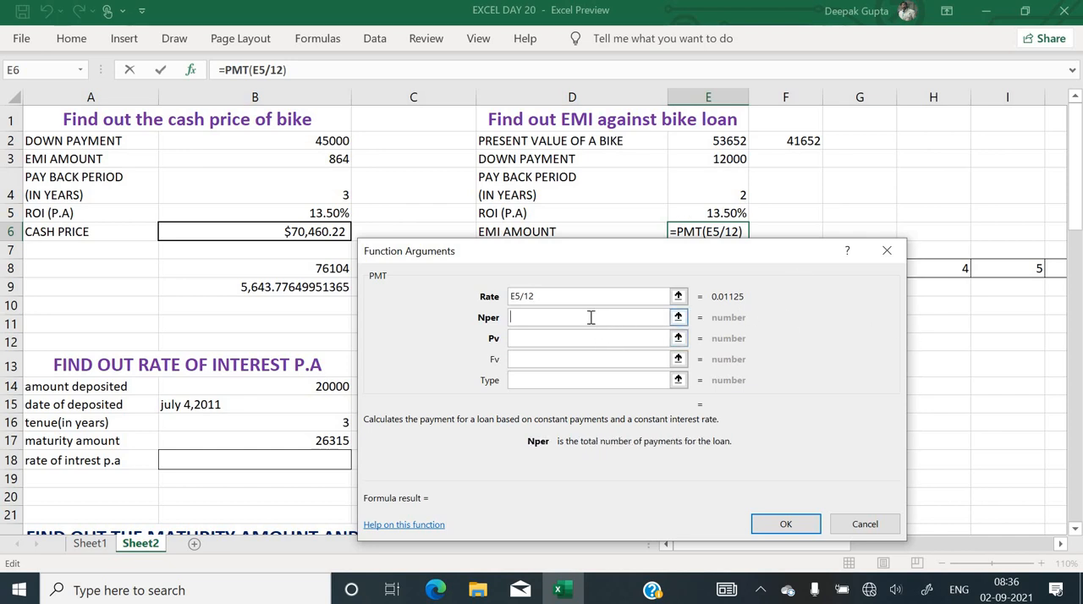
pyautogui.write('*')
pyautogui.press('BackSpace')
pyautogui.click(695, 184)
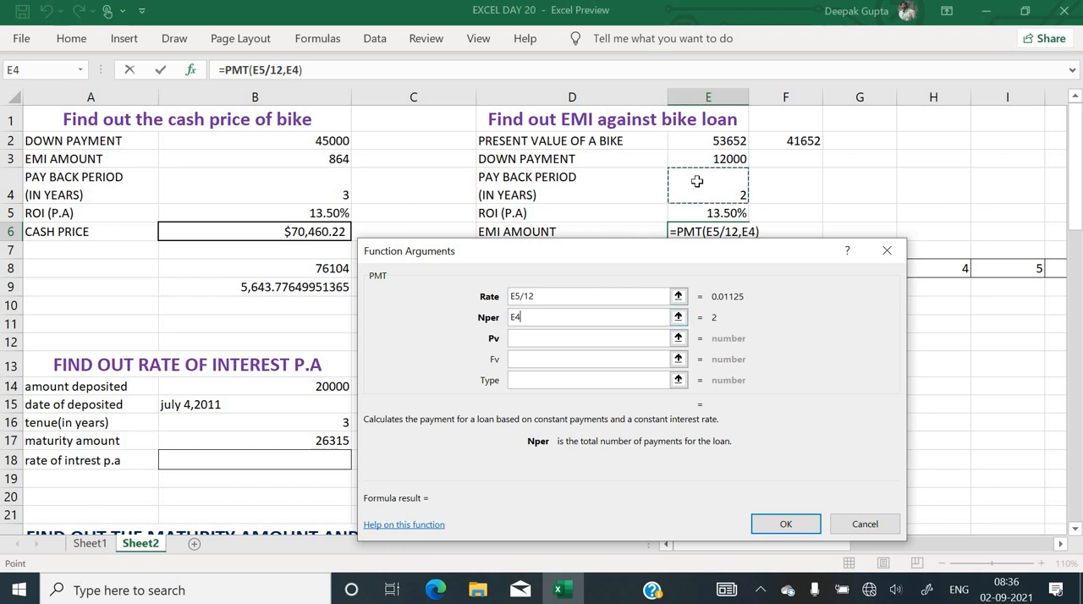
pyautogui.write('*12')
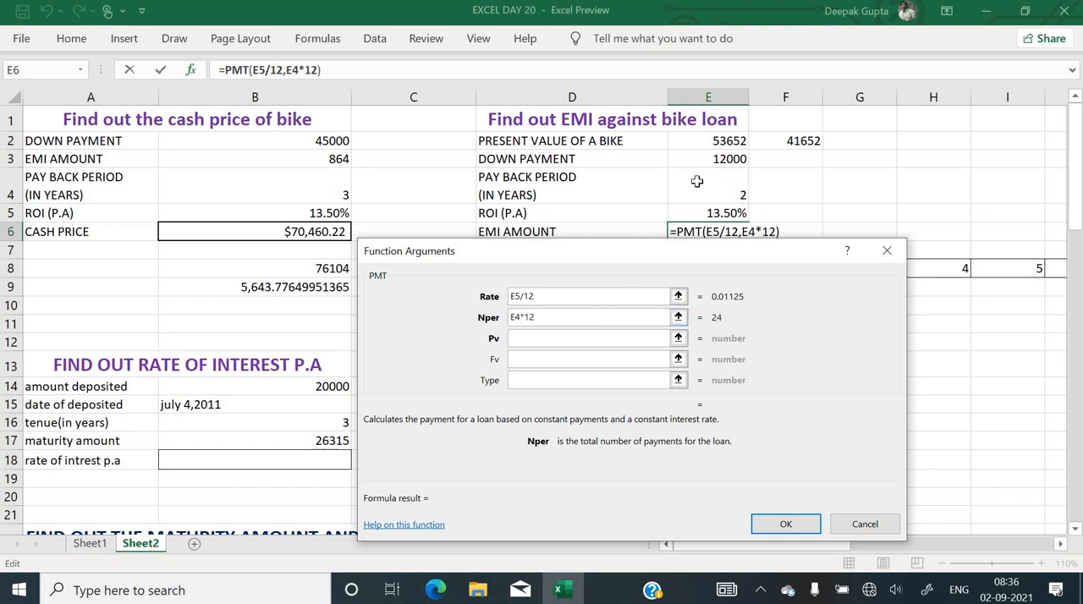
# Complete the PMT function in E6 with -F2 as the present value and 0 as the payment type
pyautogui.click(608, 337)
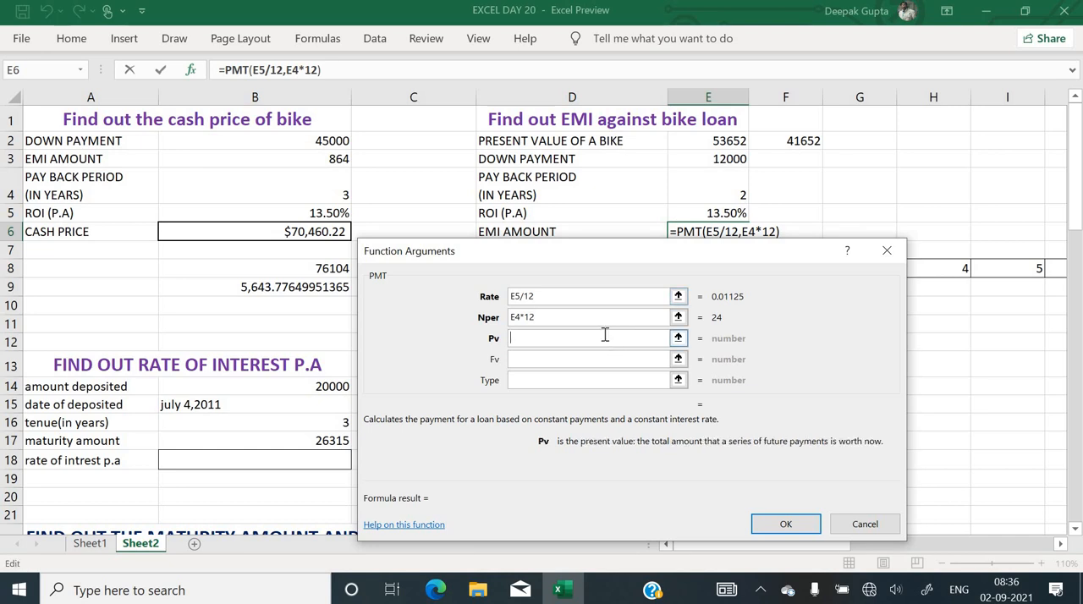
pyautogui.moveTo(583, 255); pyautogui.dragTo(627, 275)
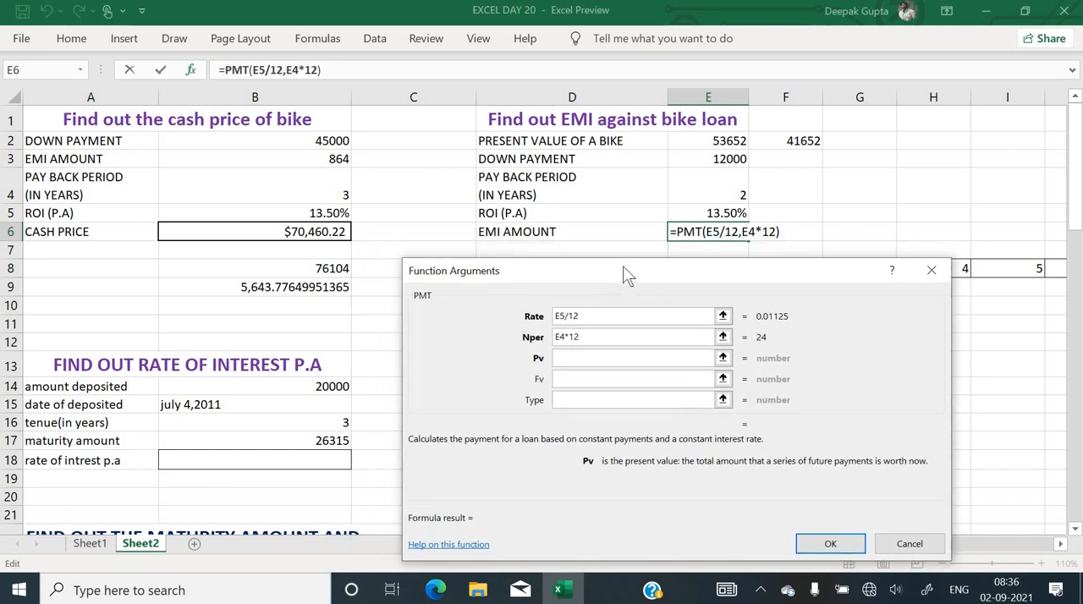
pyautogui.click(812, 144)
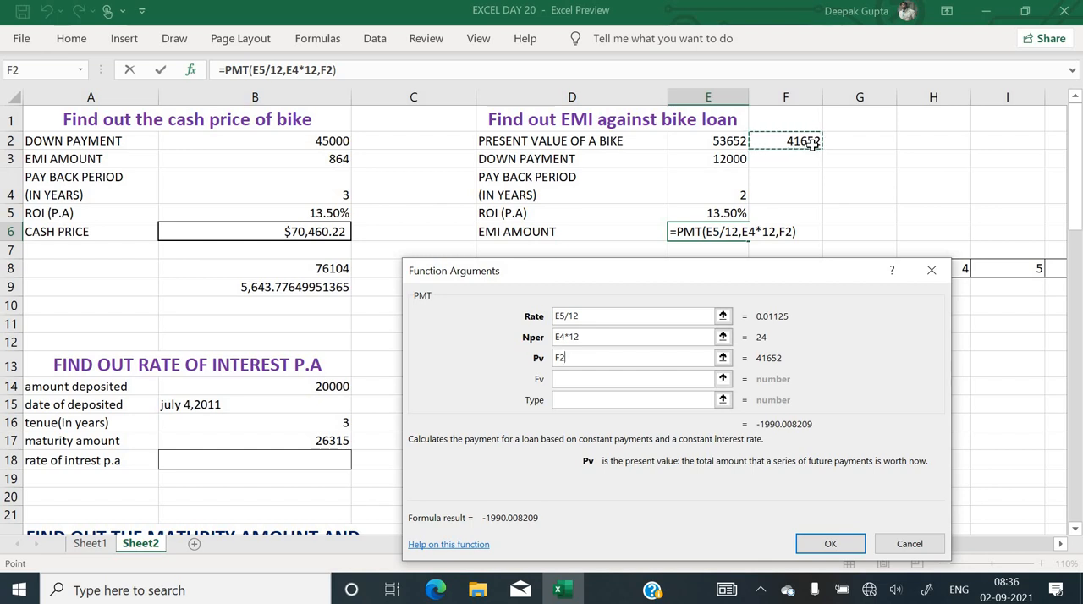
pyautogui.click(558, 357)
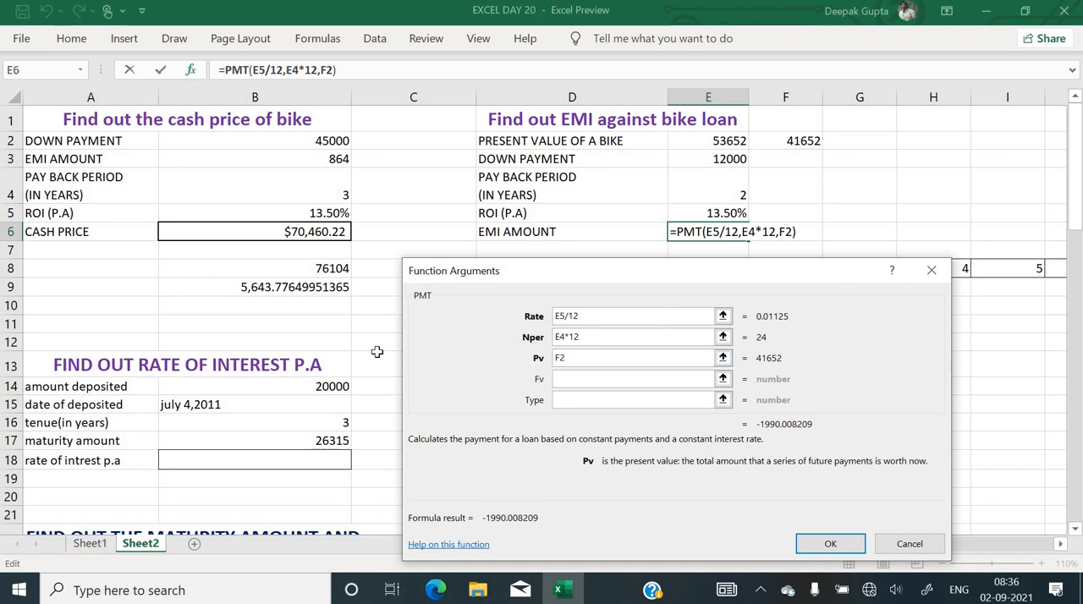
pyautogui.write('-')
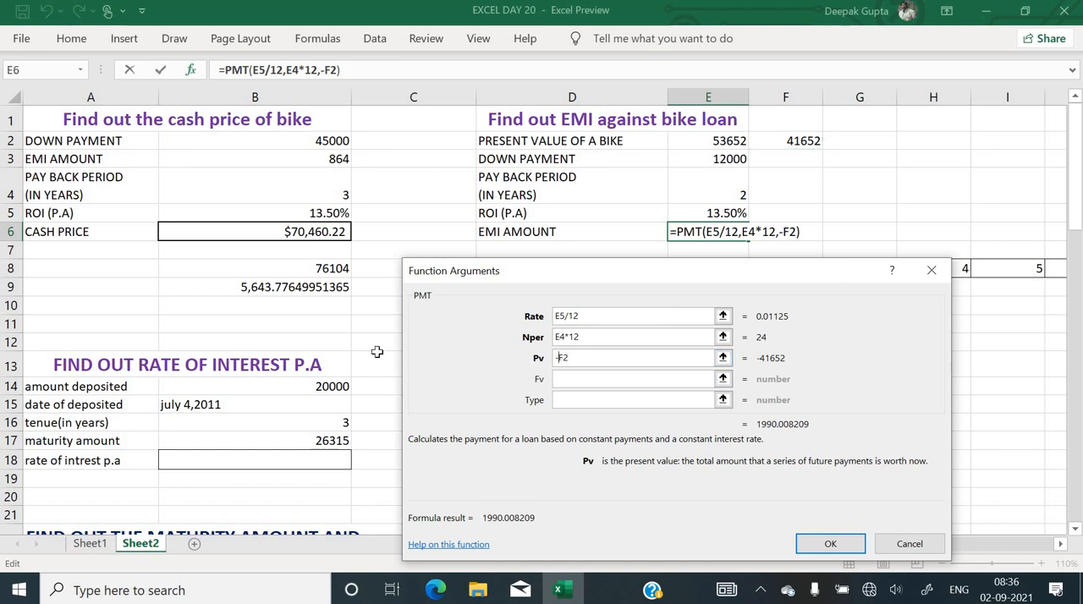
pyautogui.click(594, 401)
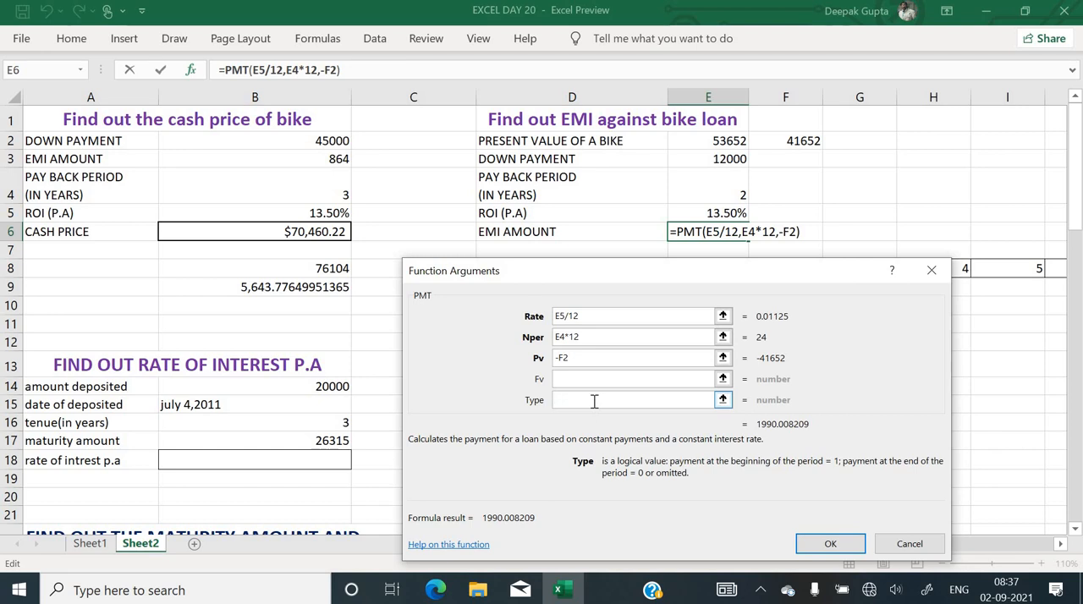
pyautogui.write('0')
pyautogui.click(823, 545)
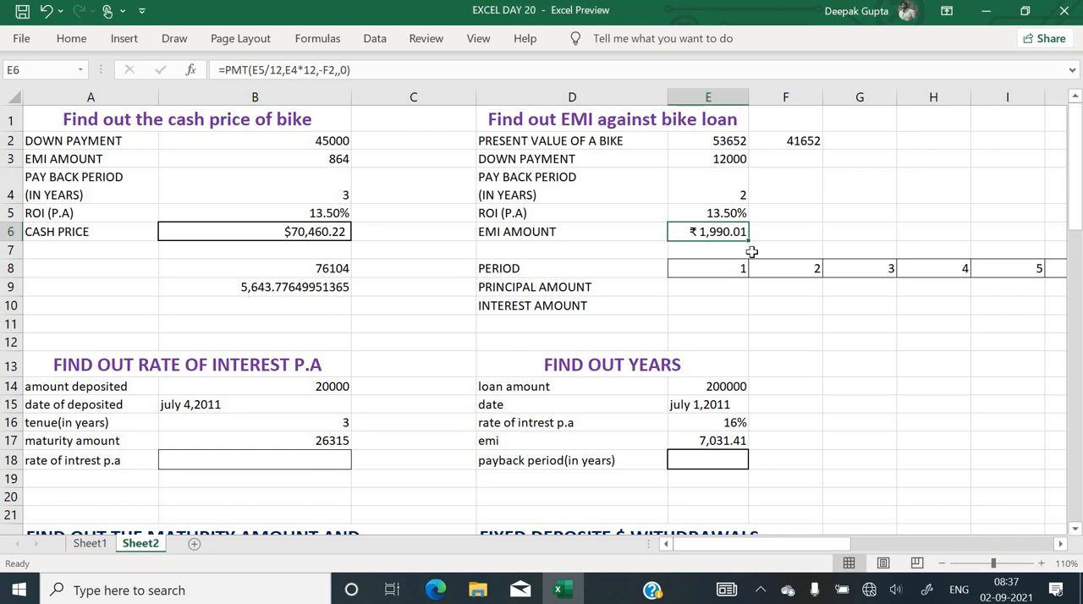
# Change the payment type of the PMT function in E6 to 1 and inspect the formula
pyautogui.click(192, 70)
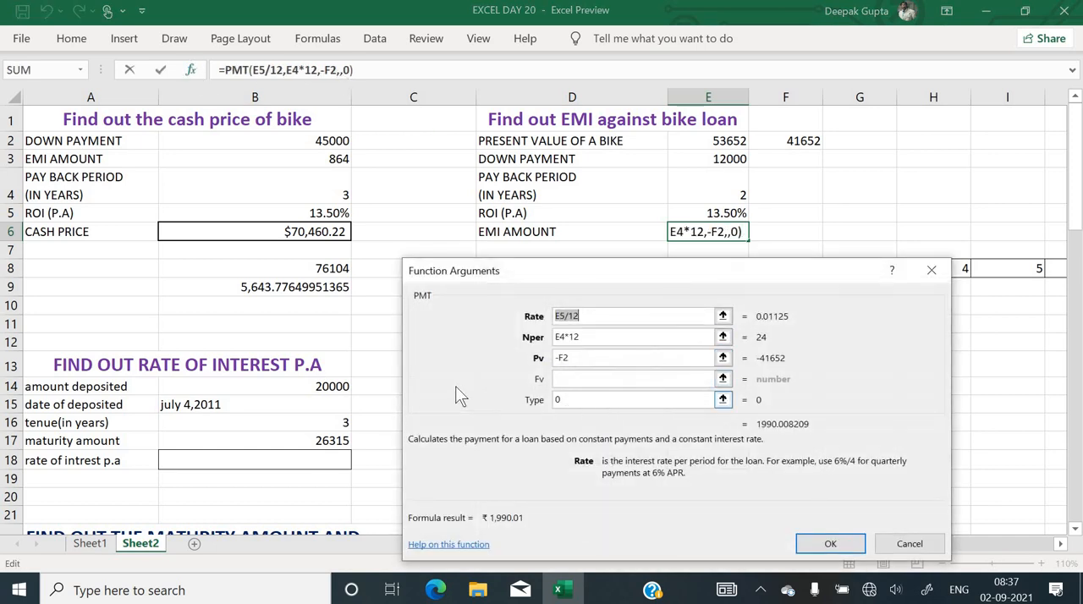
pyautogui.press('BackSpace')
pyautogui.write('1')
pyautogui.press('Return')
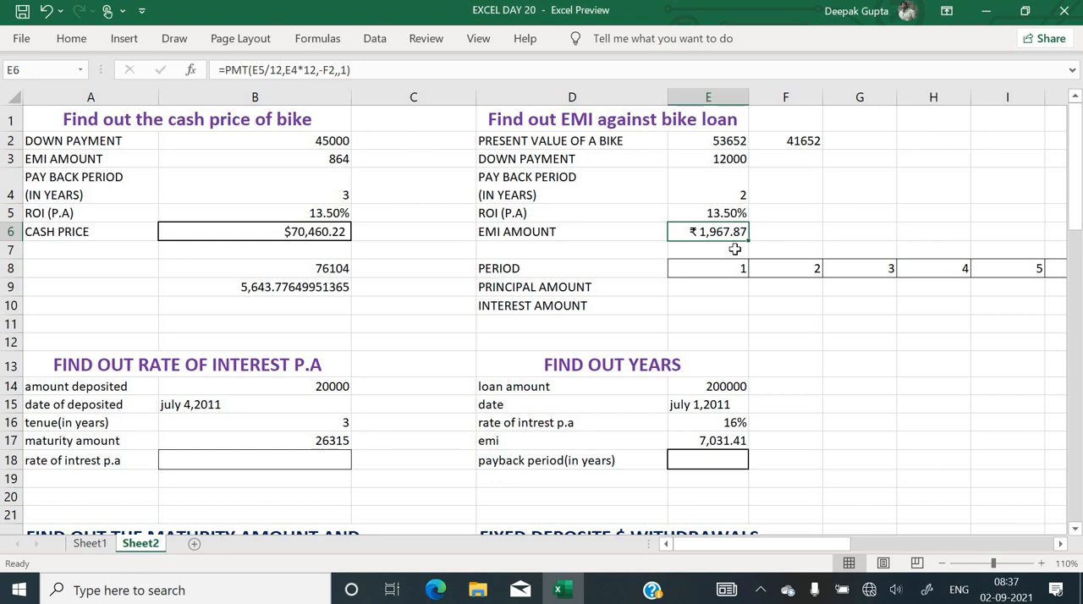
pyautogui.press('F2')
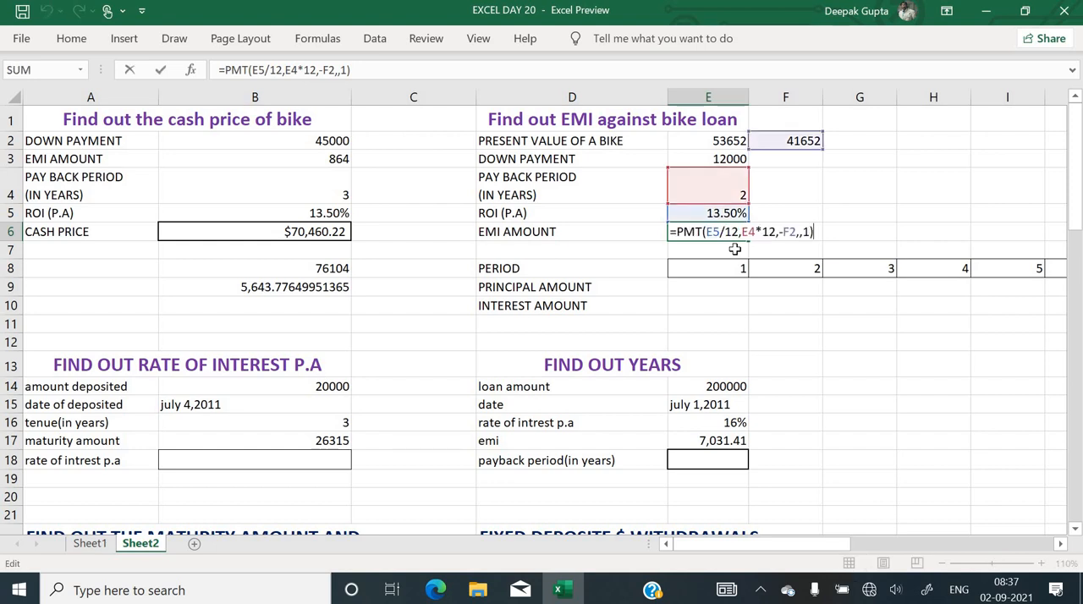
pyautogui.press('Escape')
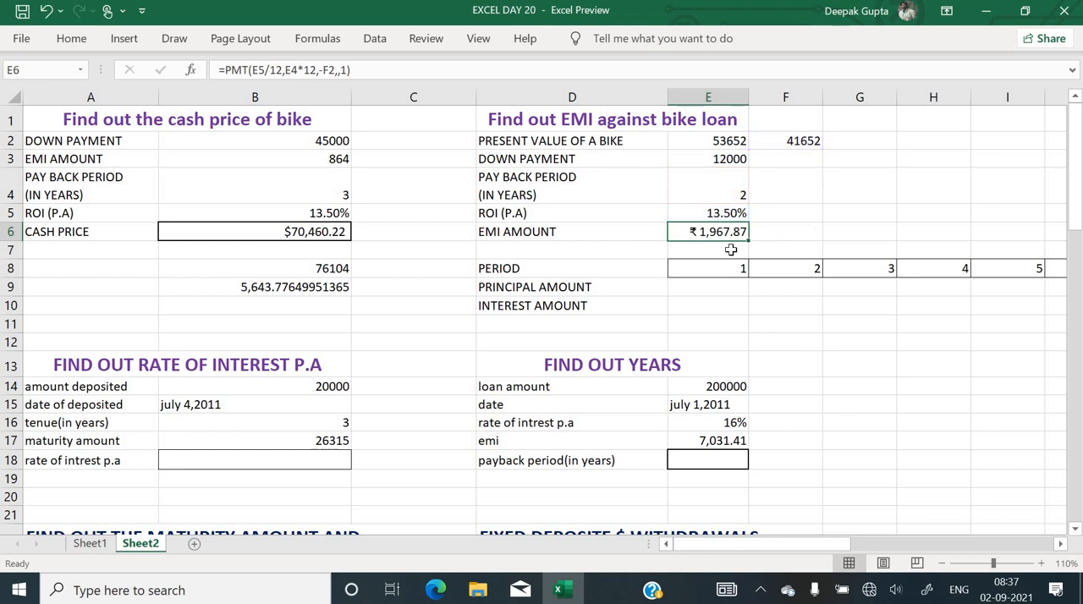
# Set the payment type of the PMT function in E6 back to 0
pyautogui.click(191, 72)
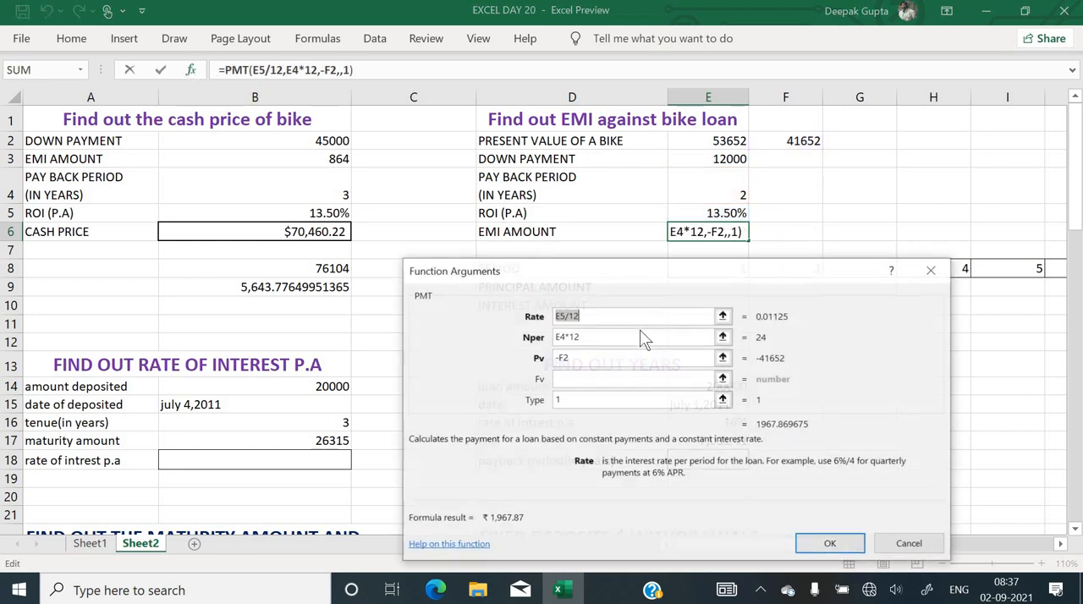
pyautogui.click(593, 399)
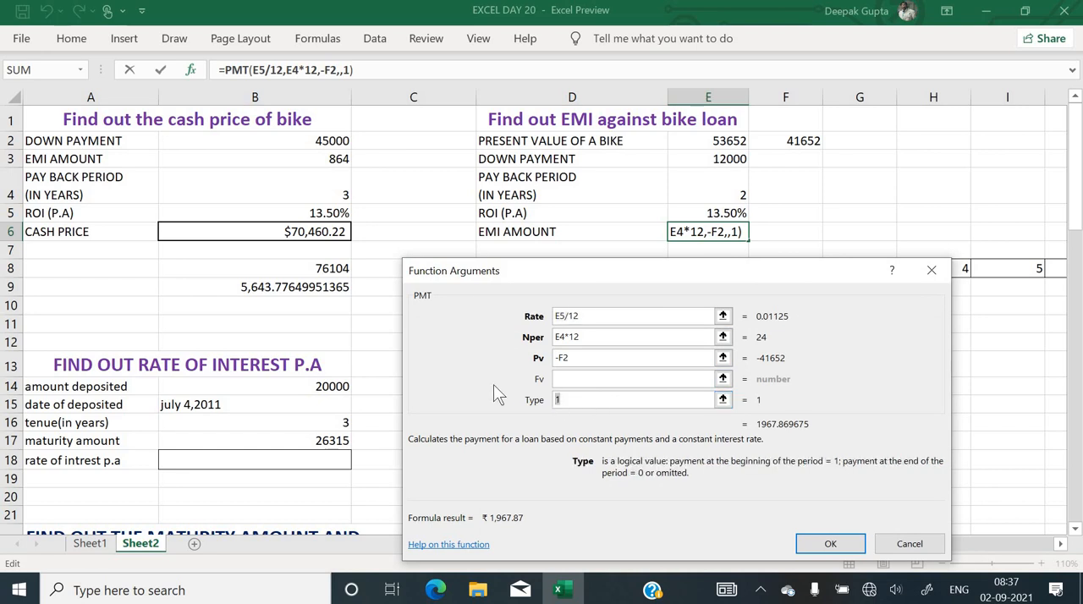
pyautogui.write('0')
pyautogui.press('Return')
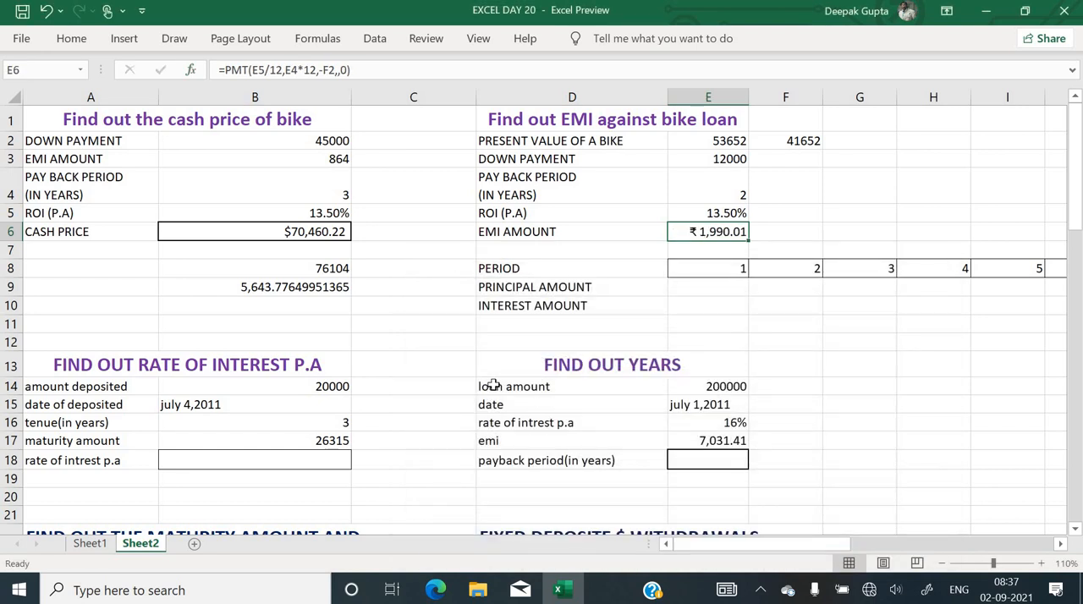
# Start a PPMT function in E9 for the period 1 principal amount and set its rate argument to E5/12
pyautogui.click(709, 287)
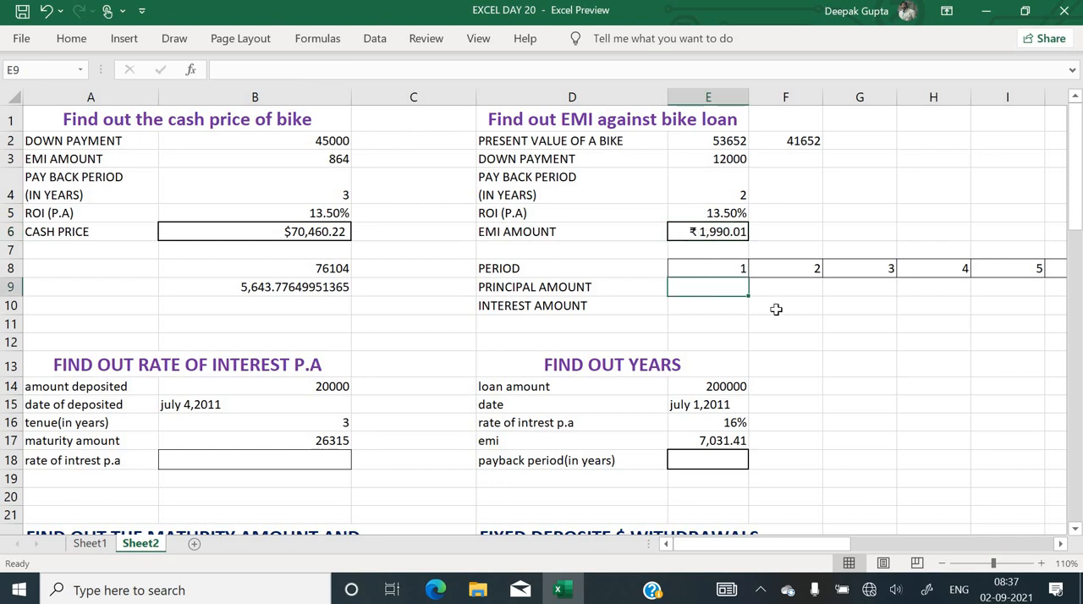
pyautogui.press('Down')
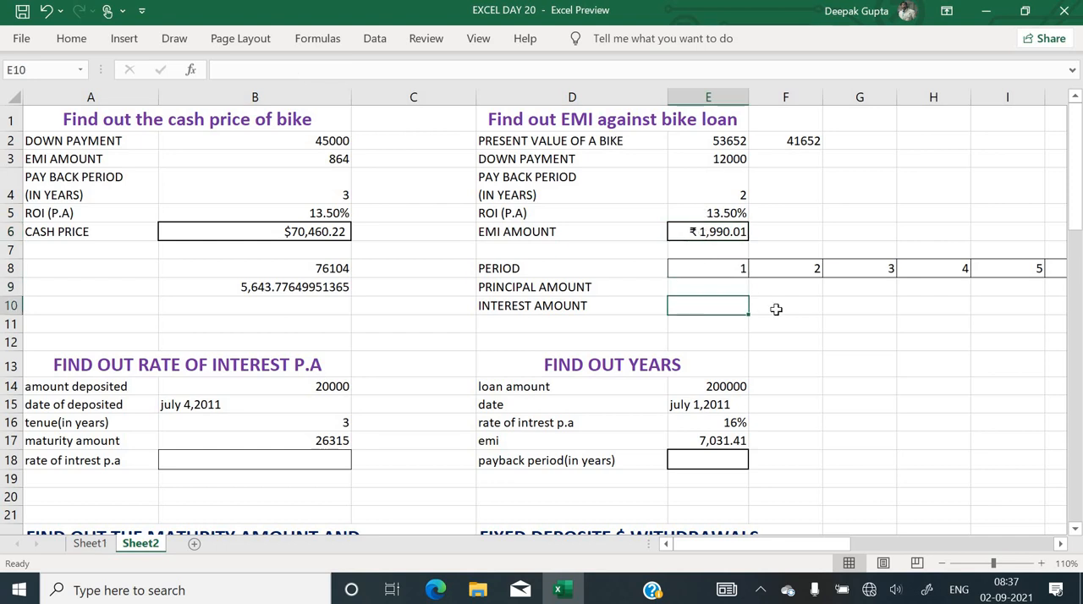
pyautogui.press('Up')
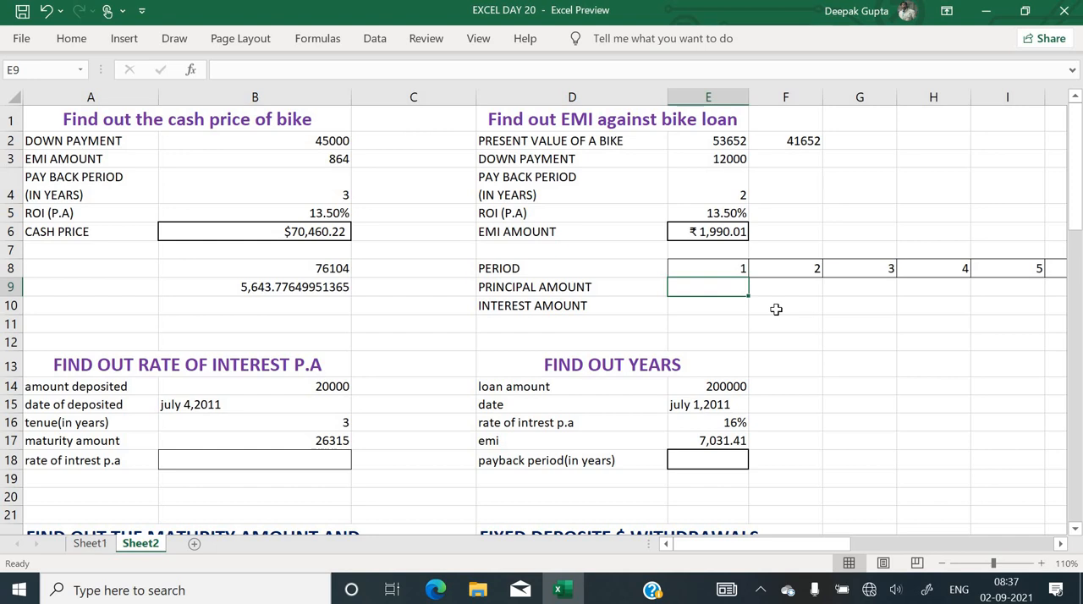
pyautogui.write('=')
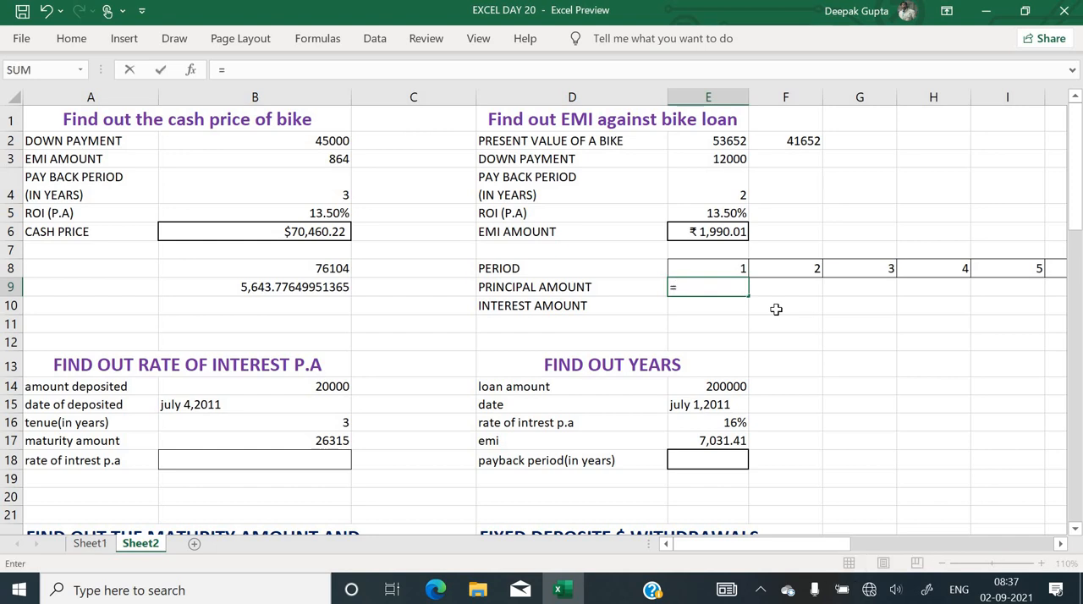
pyautogui.write('ppmt')
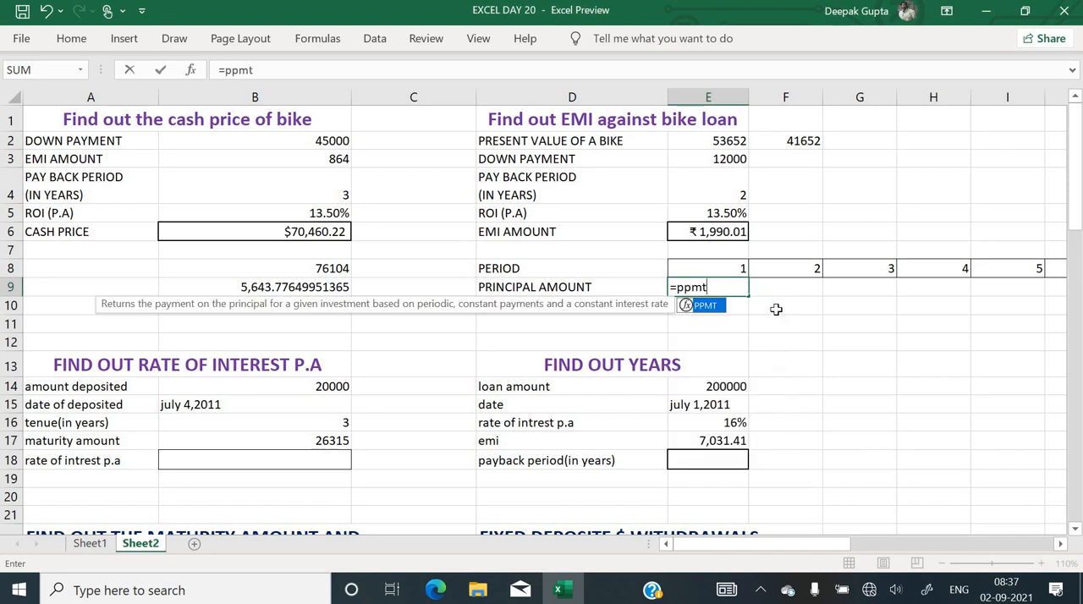
pyautogui.write('(')
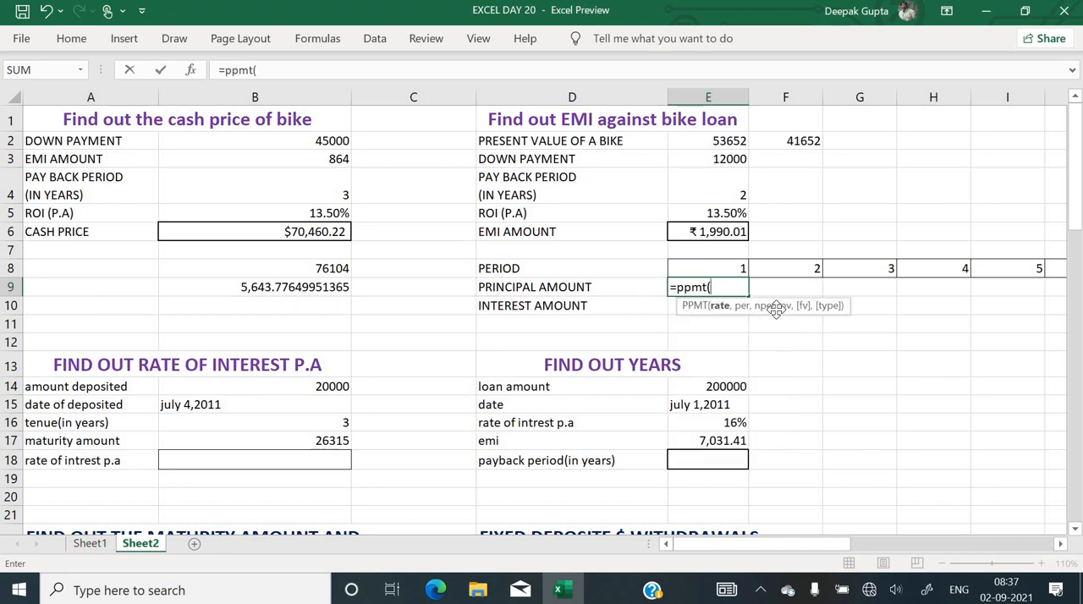
pyautogui.hotkey('ctrl', 'a')
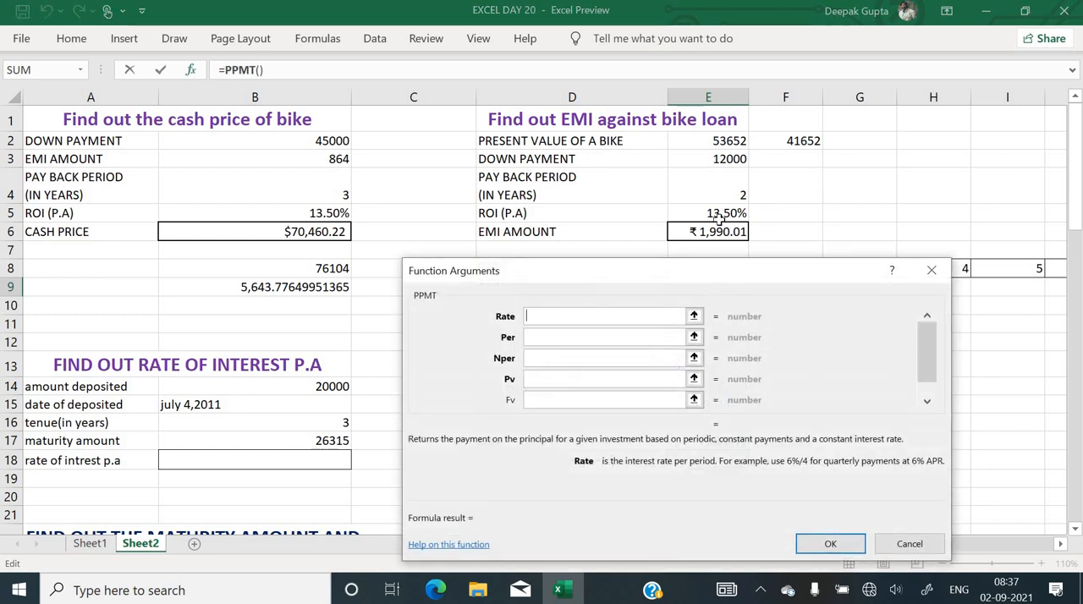
pyautogui.click(717, 217)
pyautogui.write('/')
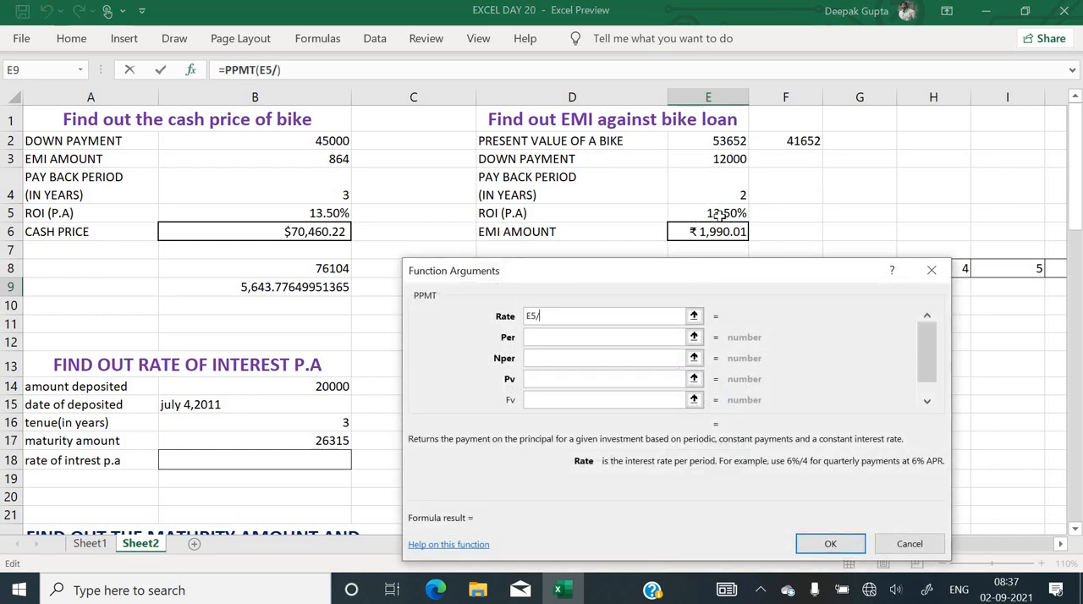
pyautogui.write('12')
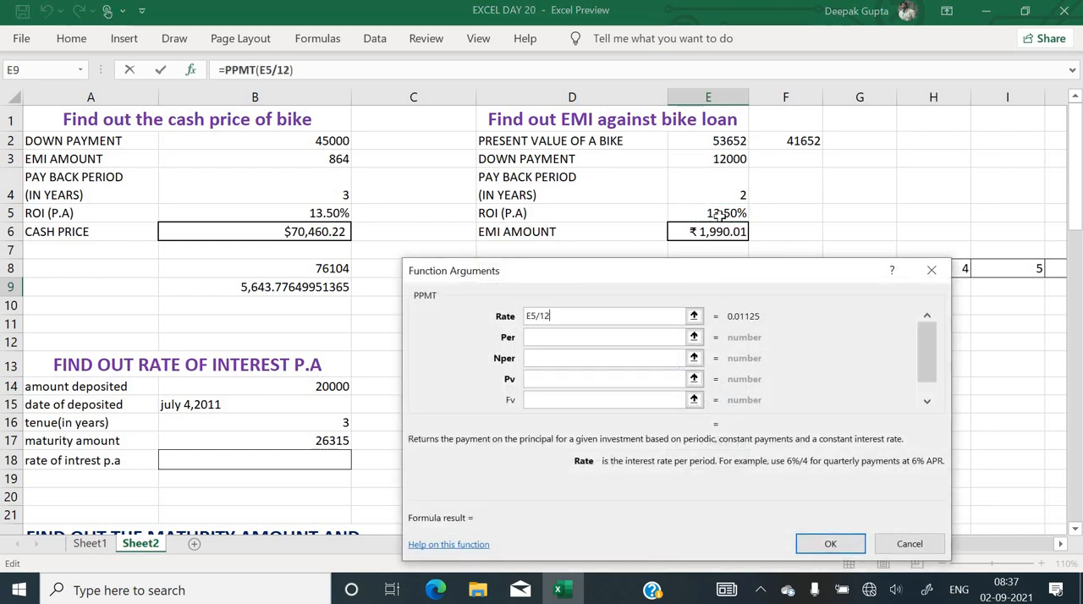
# Set the period argument of the PPMT function in E9 to E8
pyautogui.click(592, 338)
pyautogui.moveTo(634, 277); pyautogui.dragTo(401, 241)
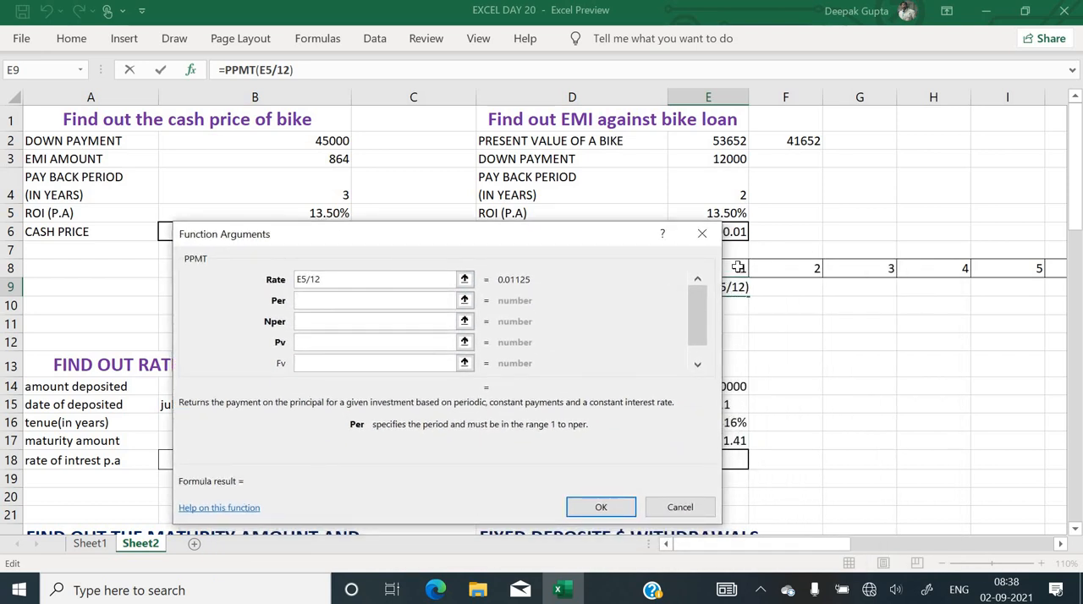
pyautogui.click(739, 268)
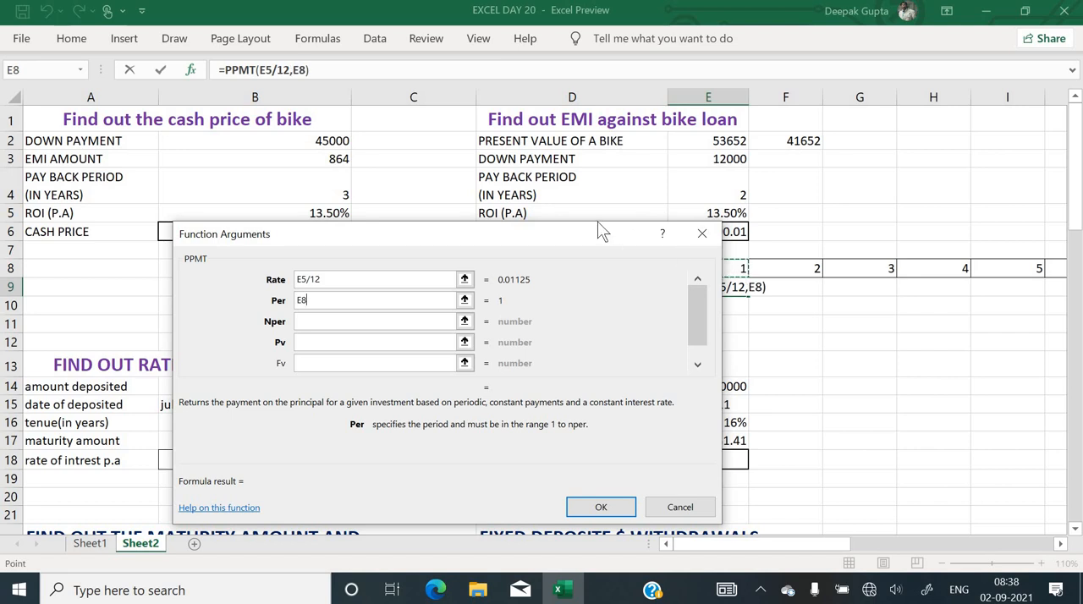
pyautogui.moveTo(565, 245); pyautogui.dragTo(423, 229)
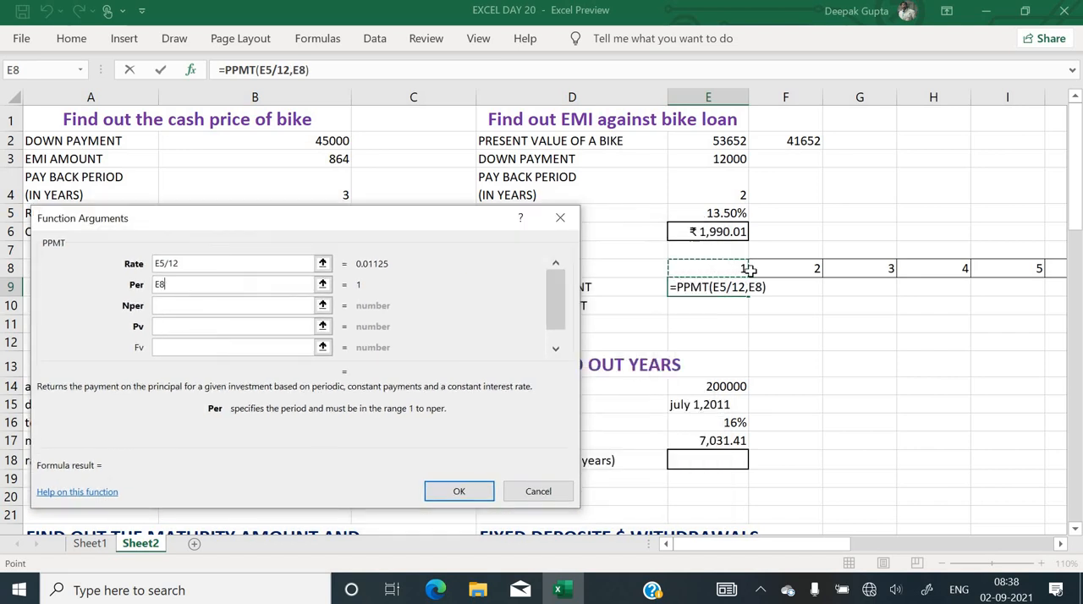
# Set the PPMT function's number of periods to E4*12 and its present value to -F2
pyautogui.click(207, 308)
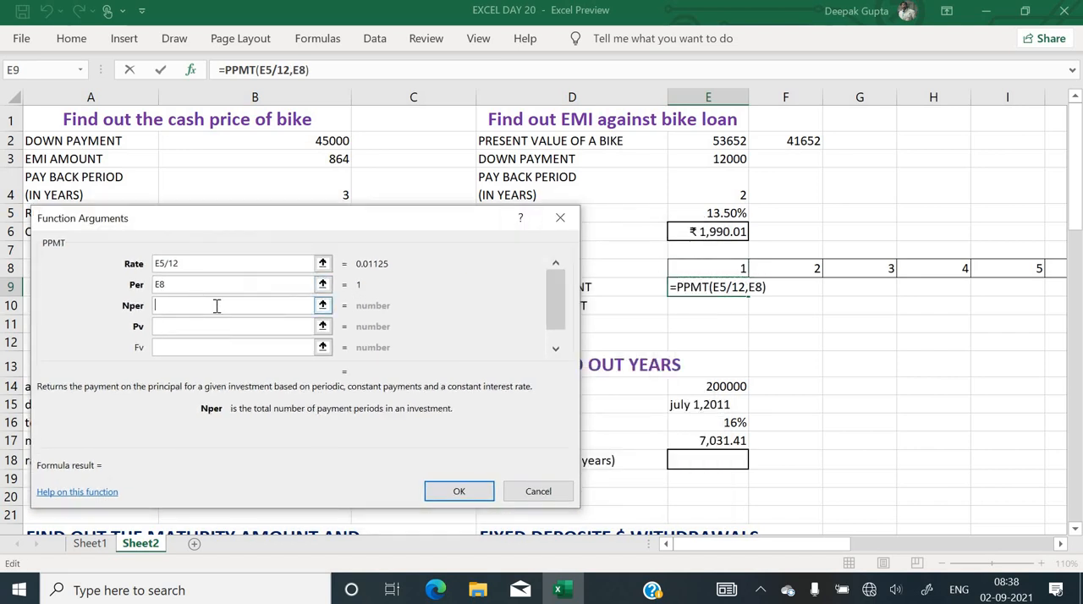
pyautogui.click(699, 192)
pyautogui.write('*')
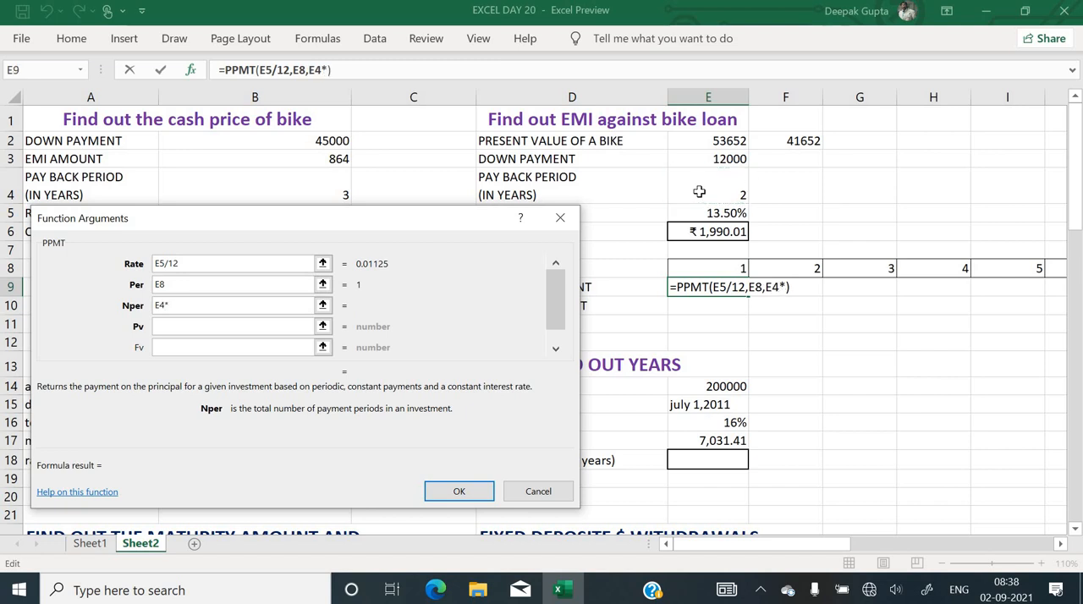
pyautogui.write('12')
pyautogui.click(251, 326)
pyautogui.write('-')
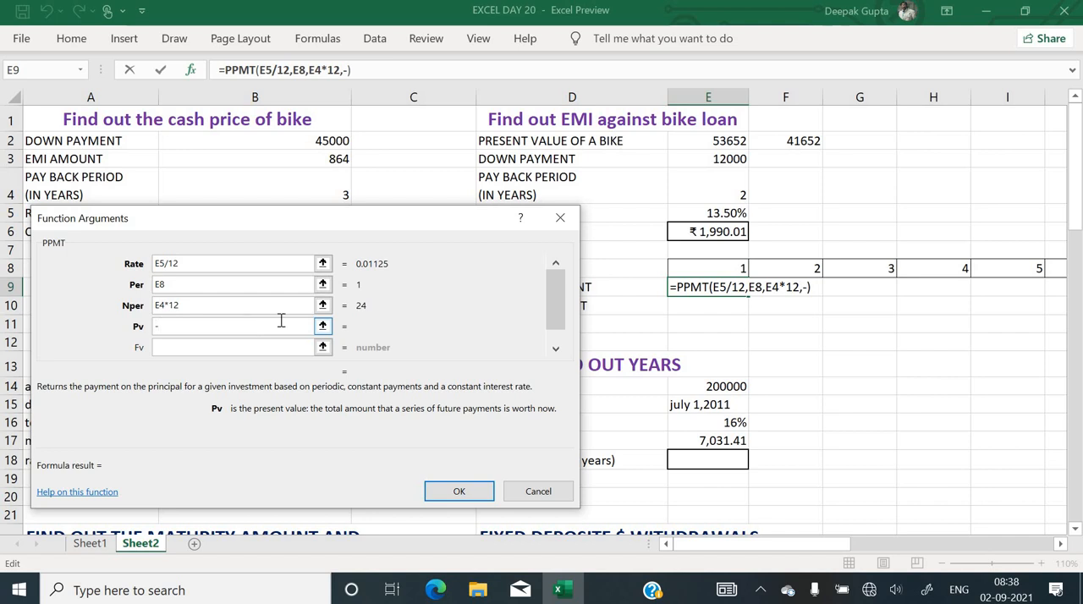
pyautogui.click(811, 140)
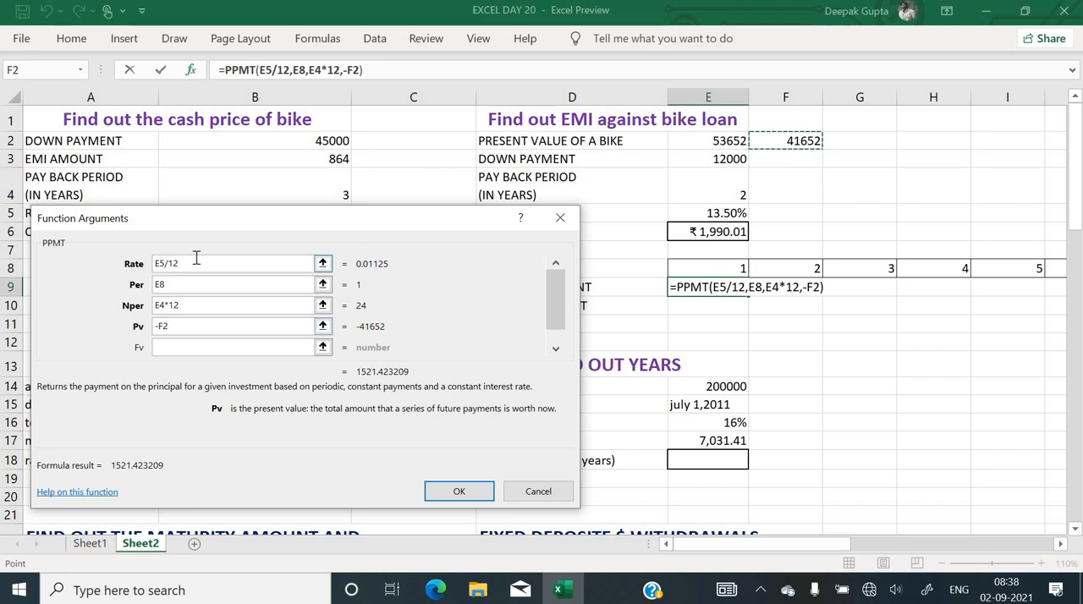
# Make the PPMT references absolute as $E$5/12, $E$4*12 and -$F$2, and enter the formula in E9
pyautogui.moveTo(195, 258); pyautogui.dragTo(64, 239)
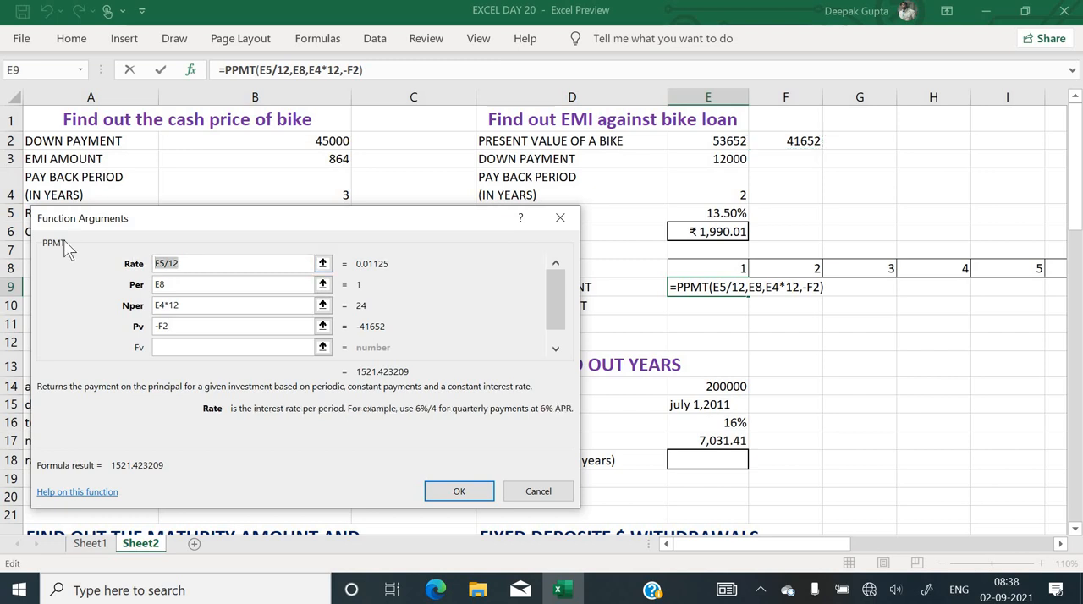
pyautogui.press('F4')
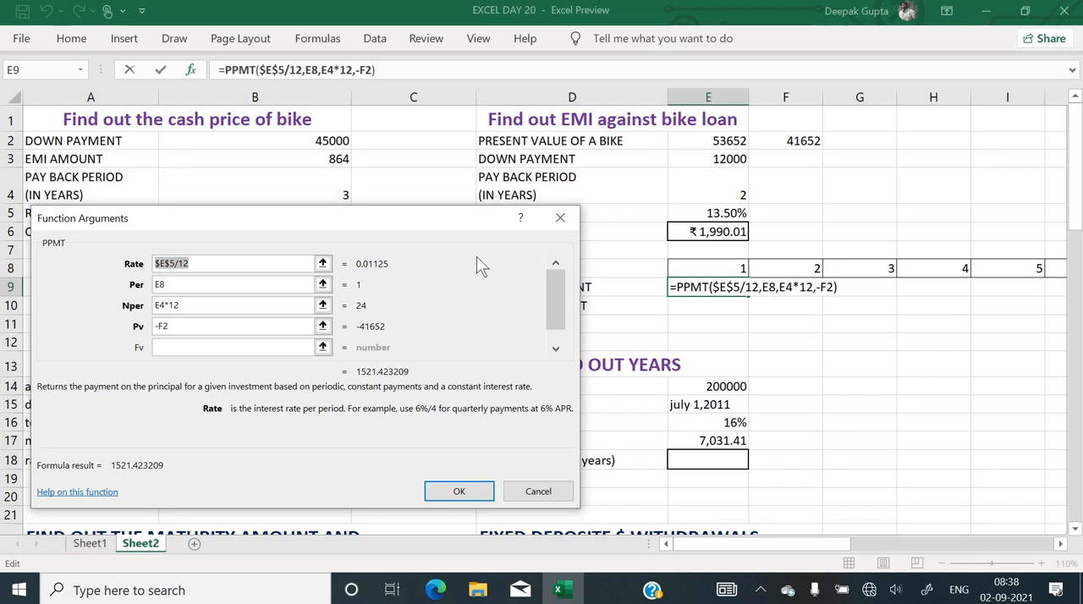
pyautogui.moveTo(193, 306); pyautogui.dragTo(131, 309)
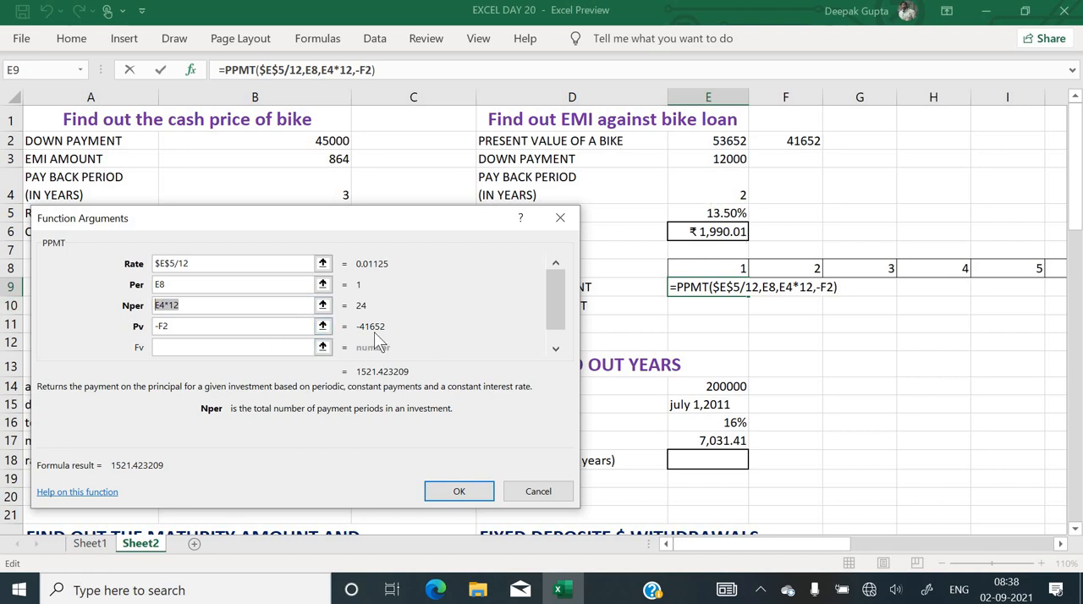
pyautogui.press('F4')
pyautogui.moveTo(227, 326); pyautogui.dragTo(112, 330)
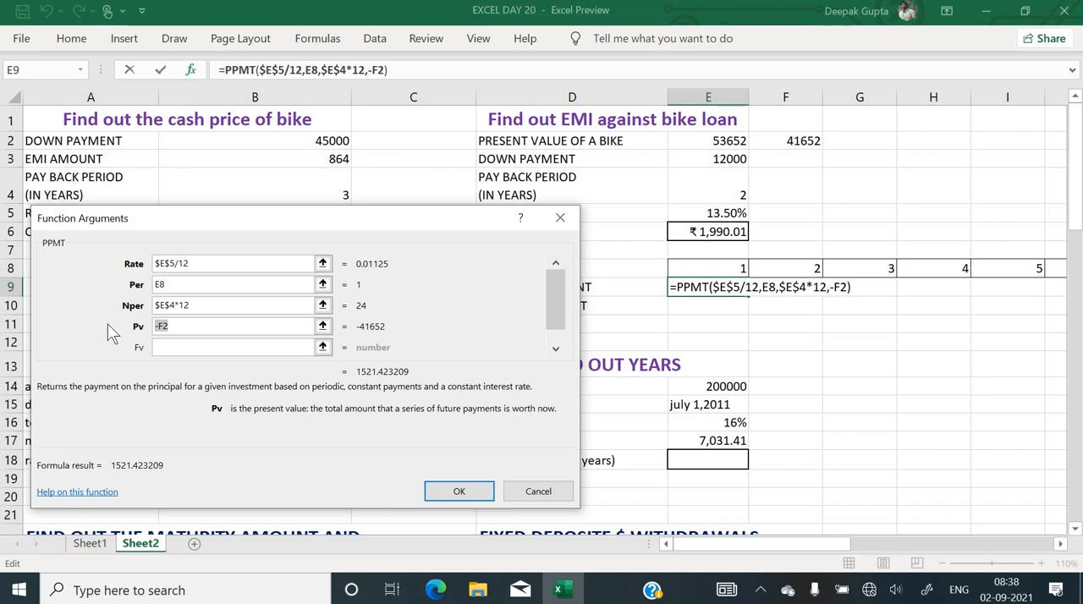
pyautogui.press('F4')
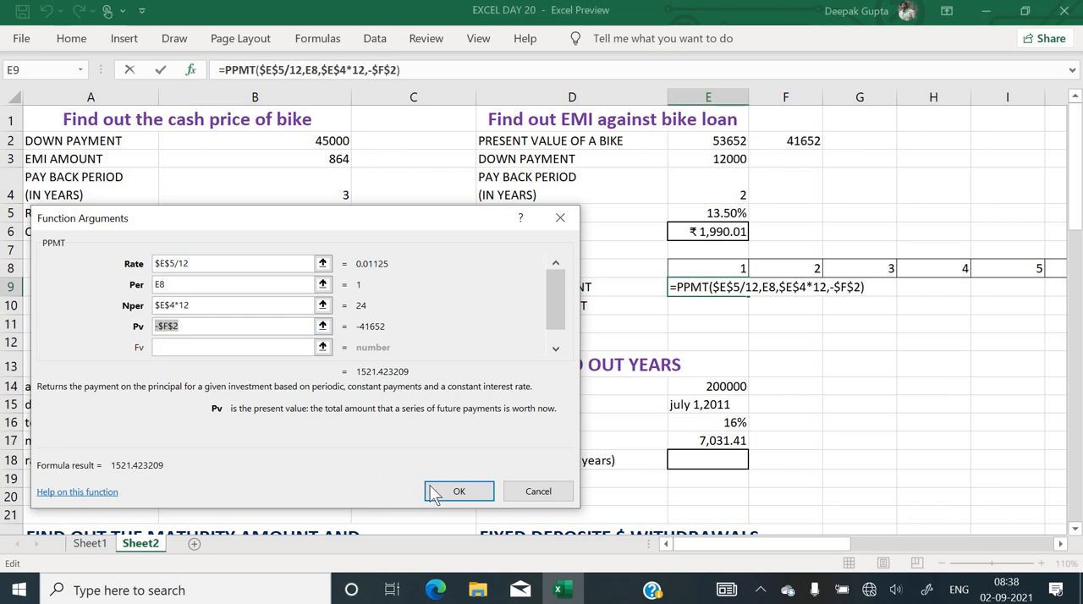
pyautogui.click(458, 493)
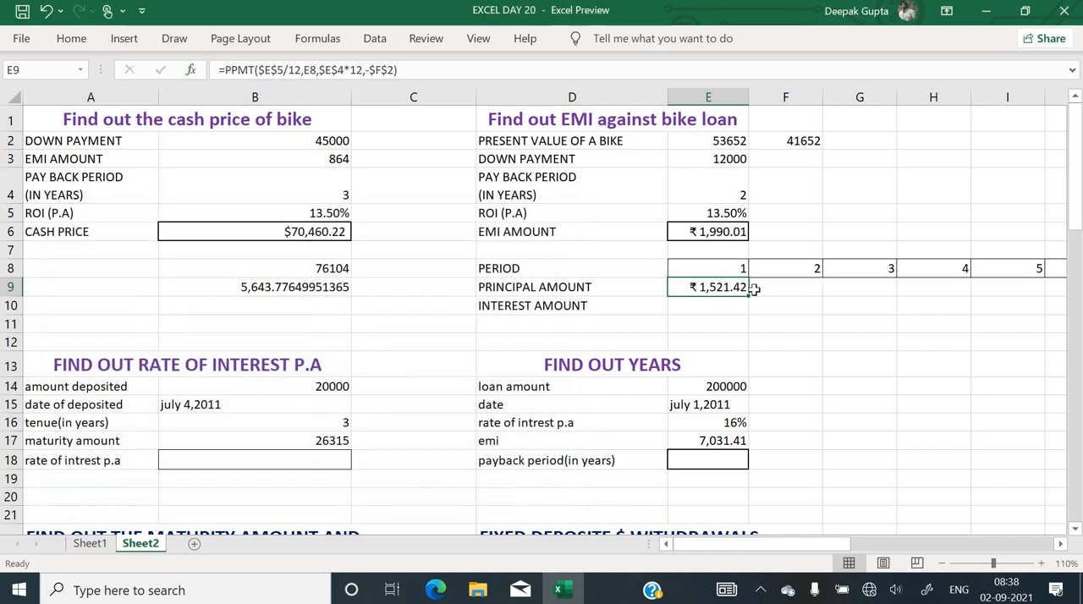
# Fill the principal amount formula from E9 across row 9 to AB9 for all 24 periods
pyautogui.moveTo(758, 296); pyautogui.dragTo(916, 285)
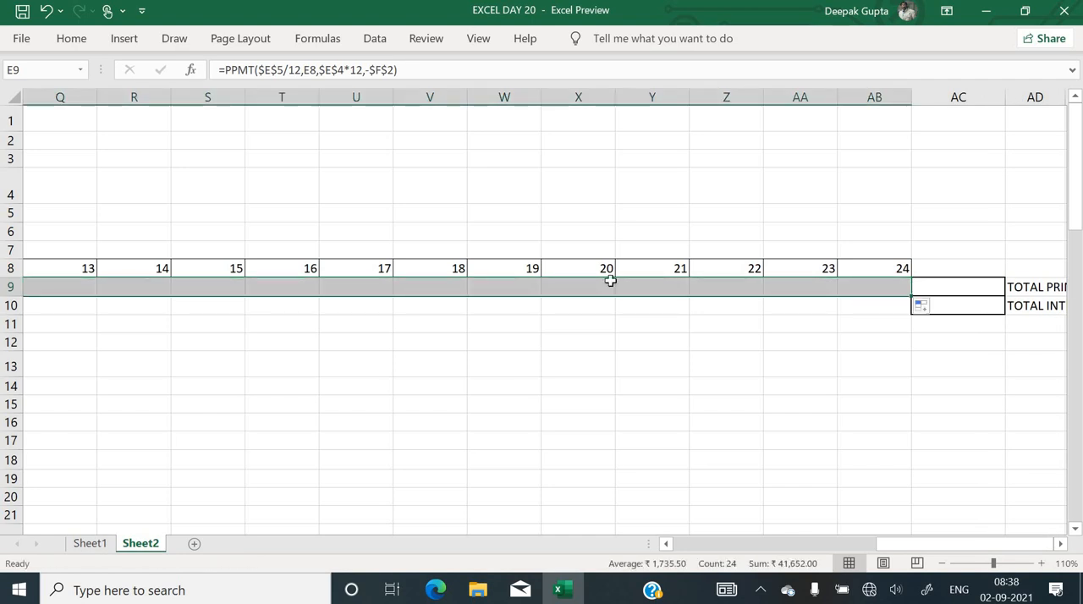
pyautogui.click(530, 325)
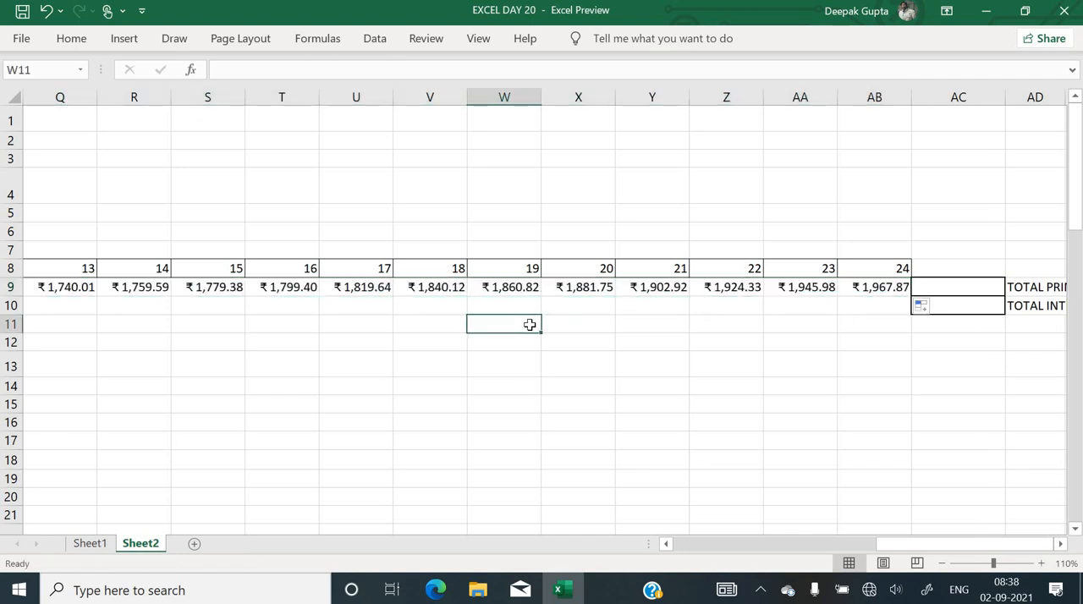
# Review the principal amounts back to period 1 and examine the PPMT formulas in E9, F9 and G9
pyautogui.press('Left')
pyautogui.press('Left')
pyautogui.press('Left')
pyautogui.press('Left')
pyautogui.press('Left')
pyautogui.press('Left')
pyautogui.press('Left')
pyautogui.press('Left')
pyautogui.press('Left')
pyautogui.press('Left')
pyautogui.press('Left')
pyautogui.press('Left')
pyautogui.press('Left')
pyautogui.press('Left')
pyautogui.press('Left')
pyautogui.press('Left')
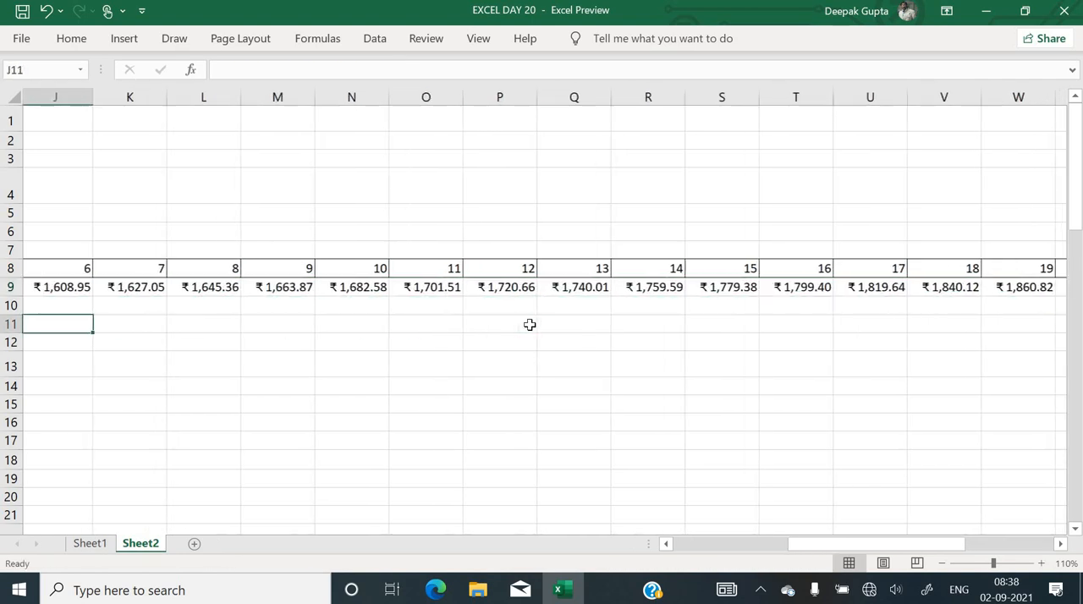
pyautogui.press('Left')
pyautogui.press('Left')
pyautogui.press('Left')
pyautogui.press('Left')
pyautogui.press('Up')
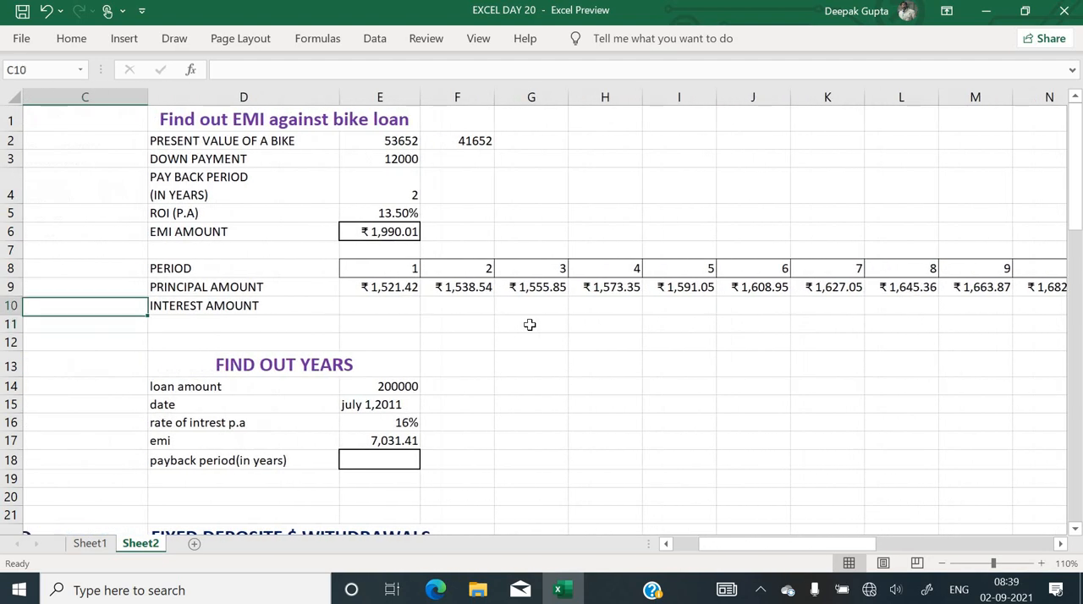
pyautogui.press('Right')
pyautogui.press('Right')
pyautogui.press('Up')
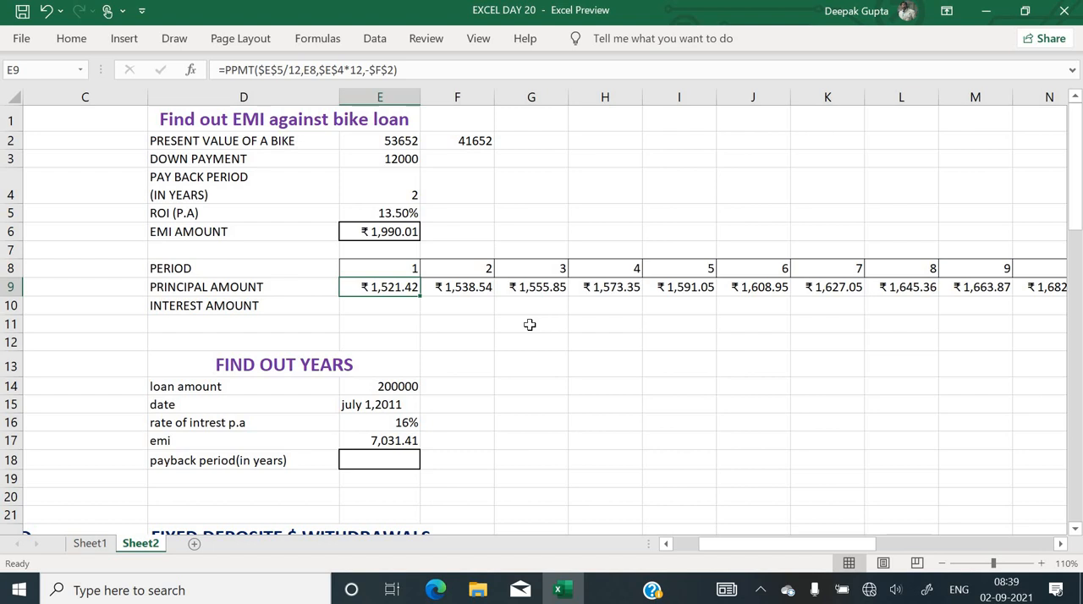
pyautogui.click(463, 292)
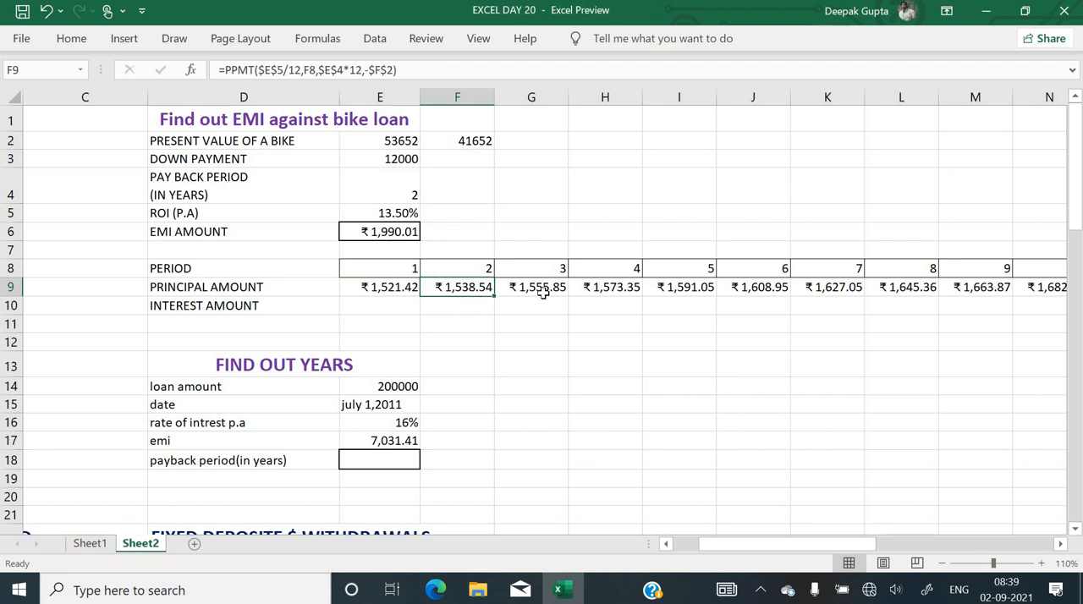
pyautogui.click(543, 293)
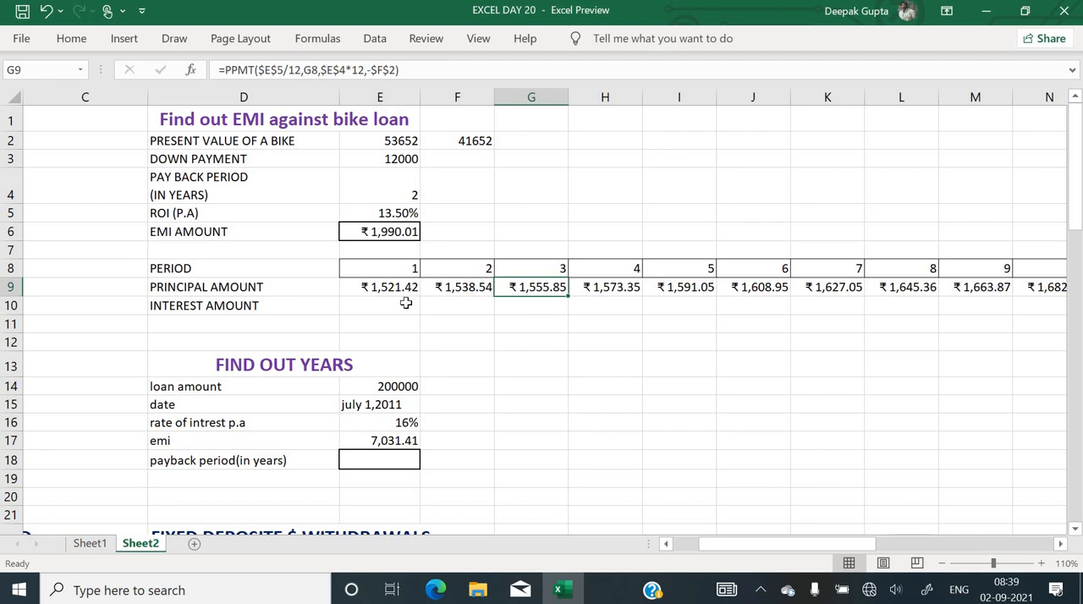
# Start an IPMT function in E10 for the period 1 interest amount with its rate argument set to $E$5/12
pyautogui.click(406, 305)
pyautogui.write('=')
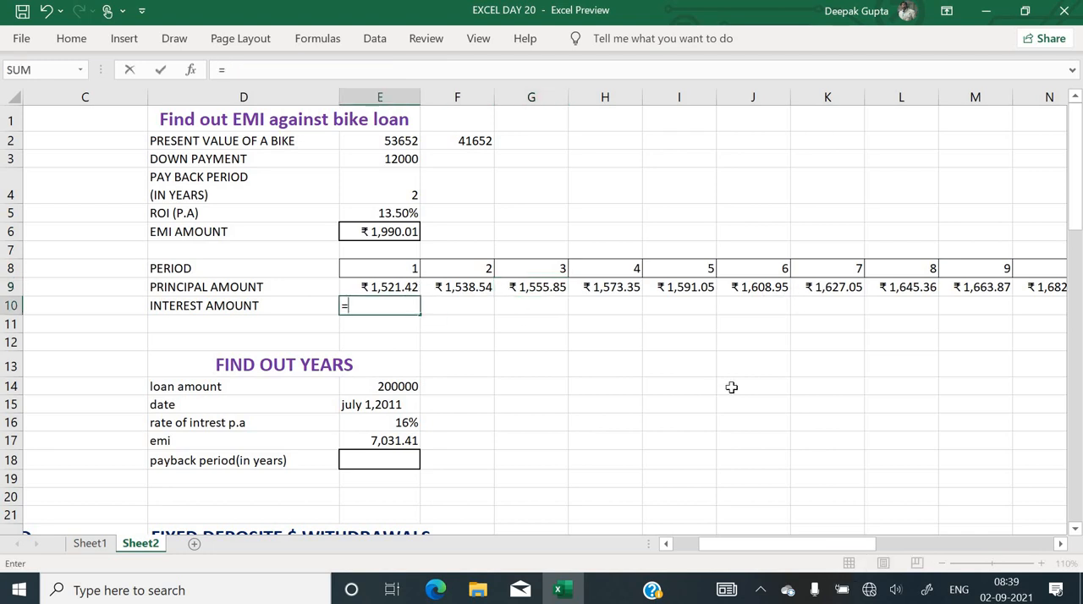
pyautogui.write('ipmt(')
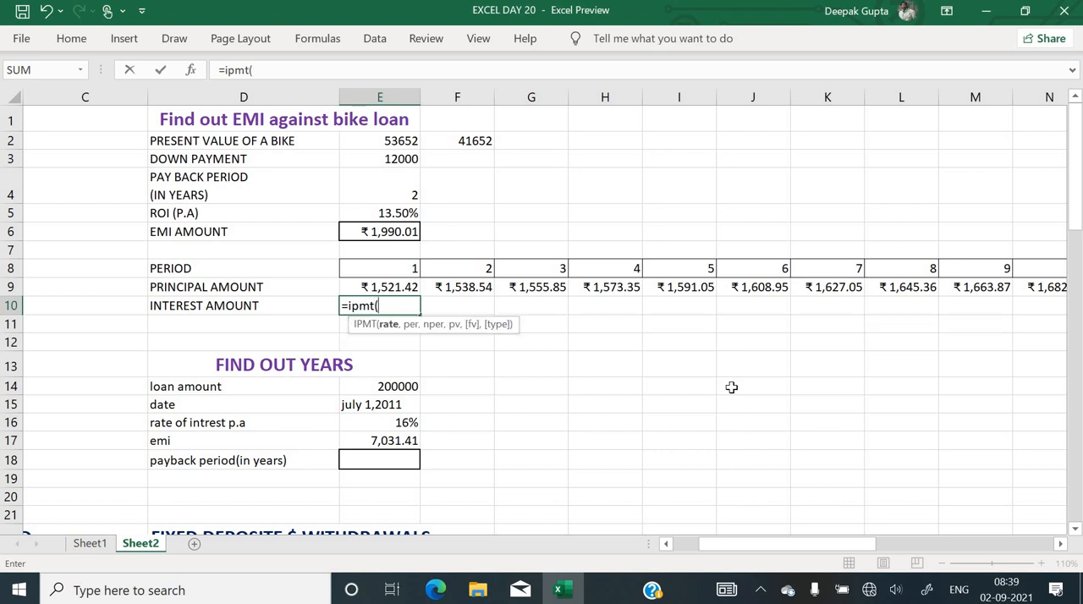
pyautogui.hotkey('ctrl', 'a')
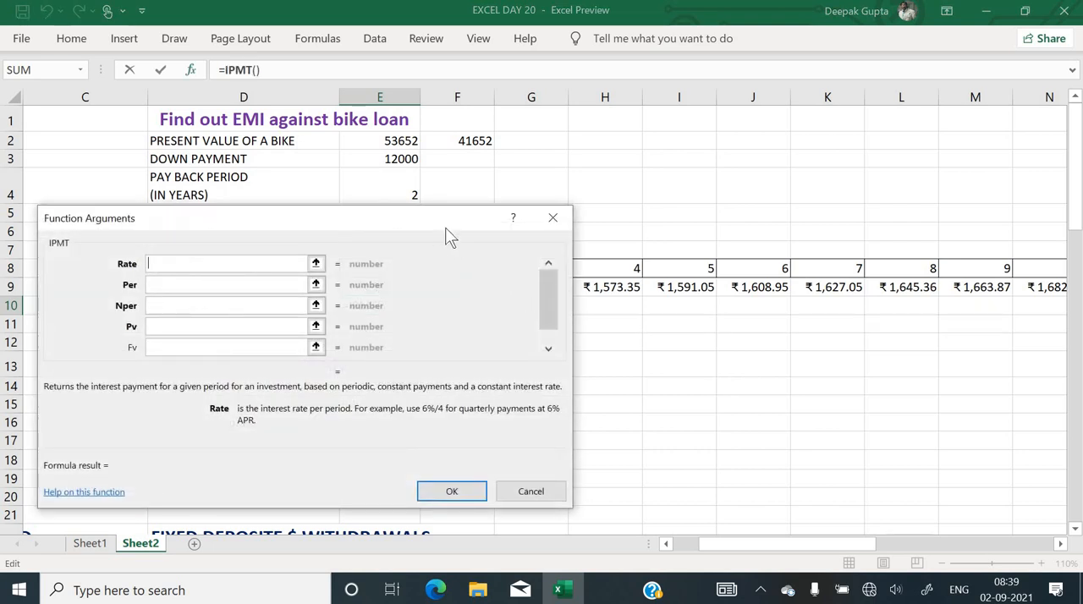
pyautogui.moveTo(445, 226); pyautogui.dragTo(892, 254)
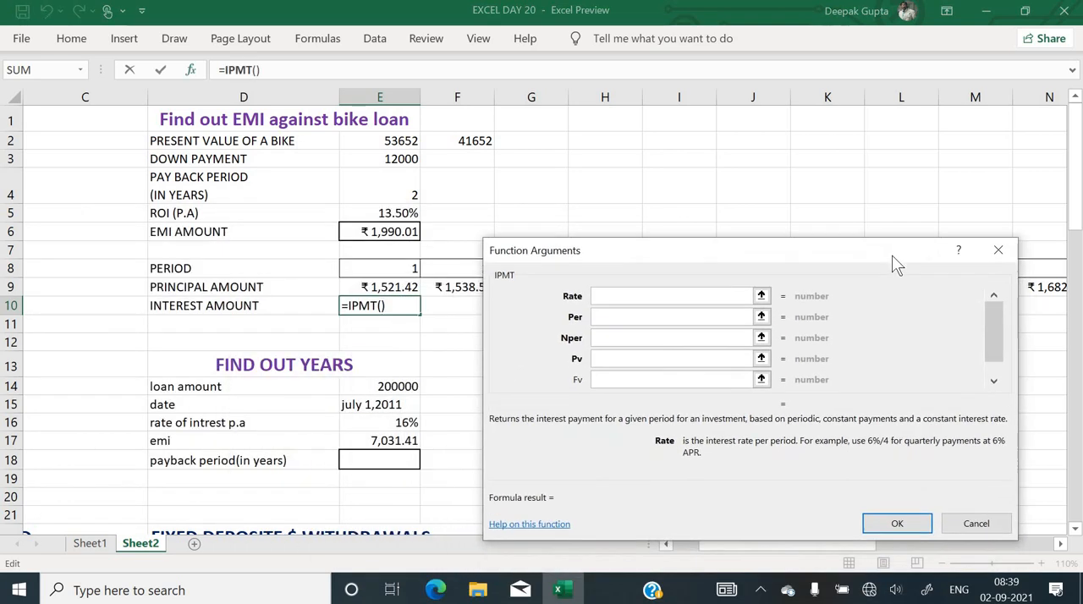
pyautogui.click(375, 213)
pyautogui.write('/1')
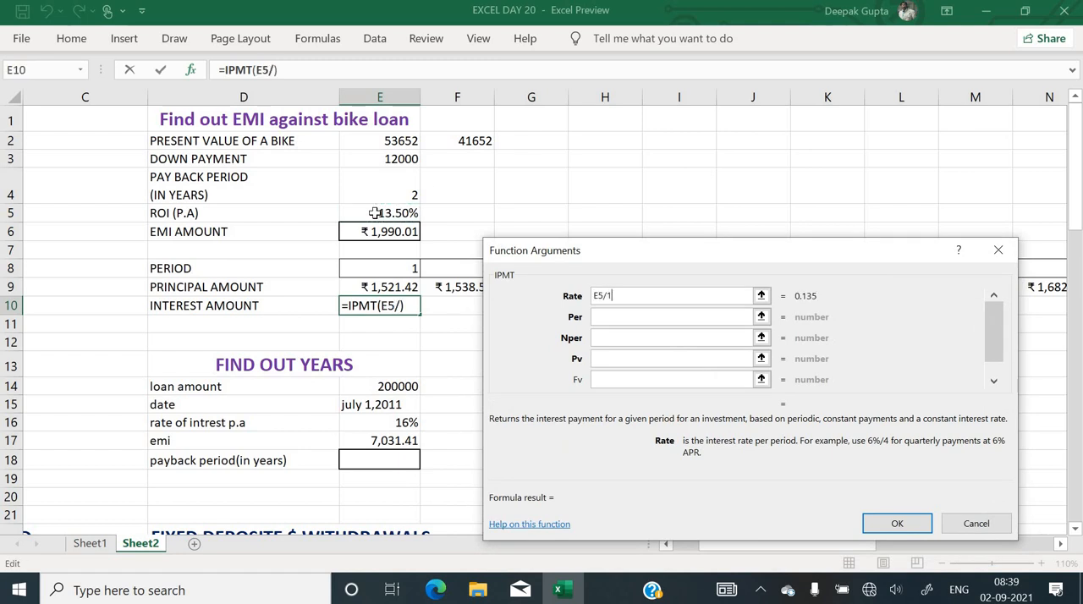
pyautogui.write('2')
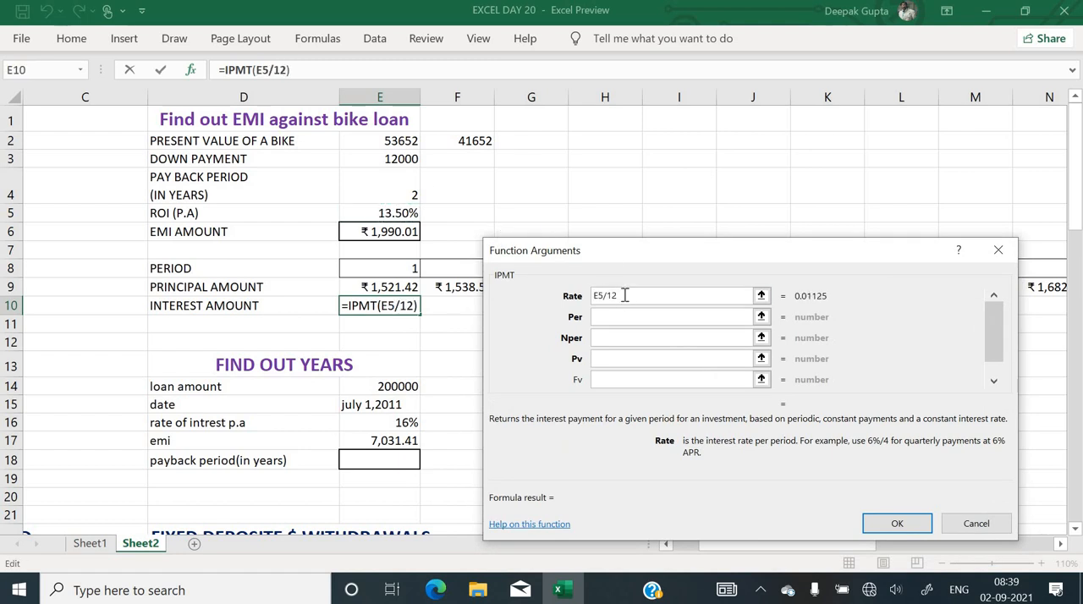
pyautogui.moveTo(624, 295); pyautogui.dragTo(494, 284)
pyautogui.press('F4')
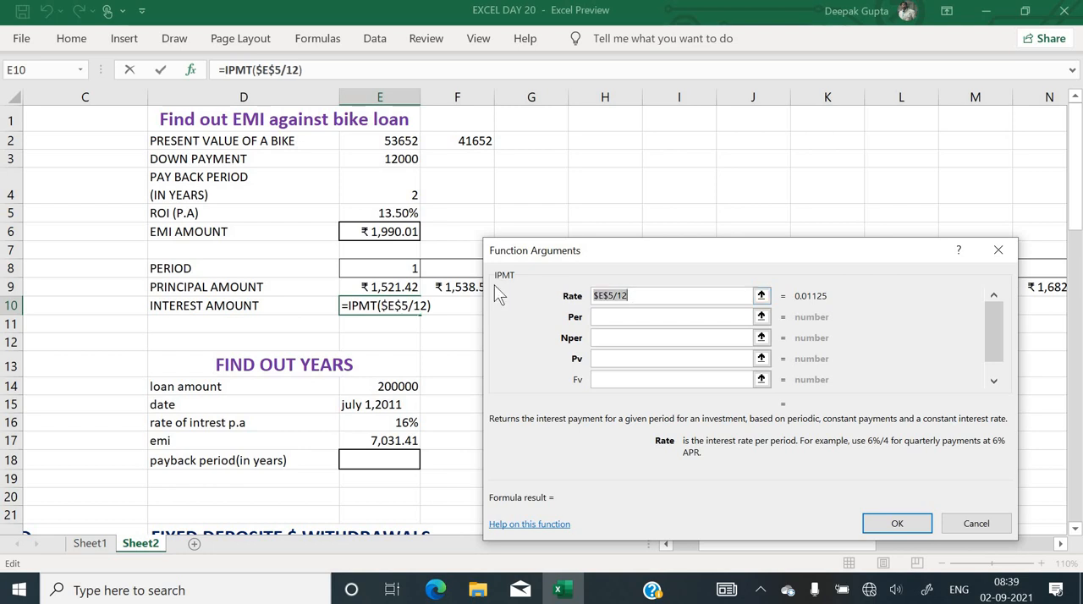
# Set the IPMT function's period to E8 and its number of periods to E4*12
pyautogui.click(636, 318)
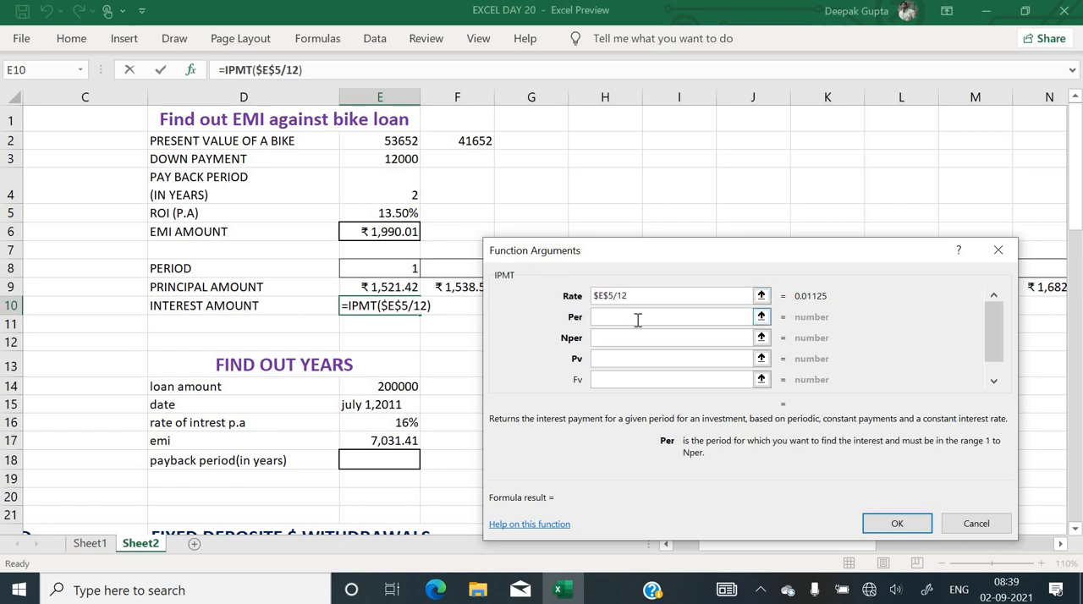
pyautogui.click(393, 270)
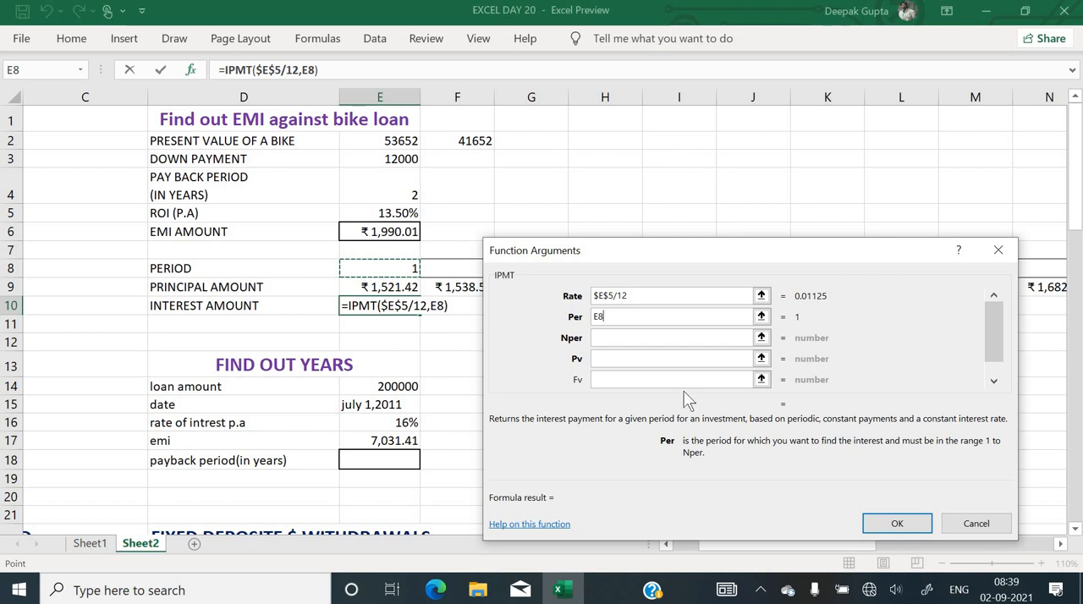
pyautogui.click(641, 339)
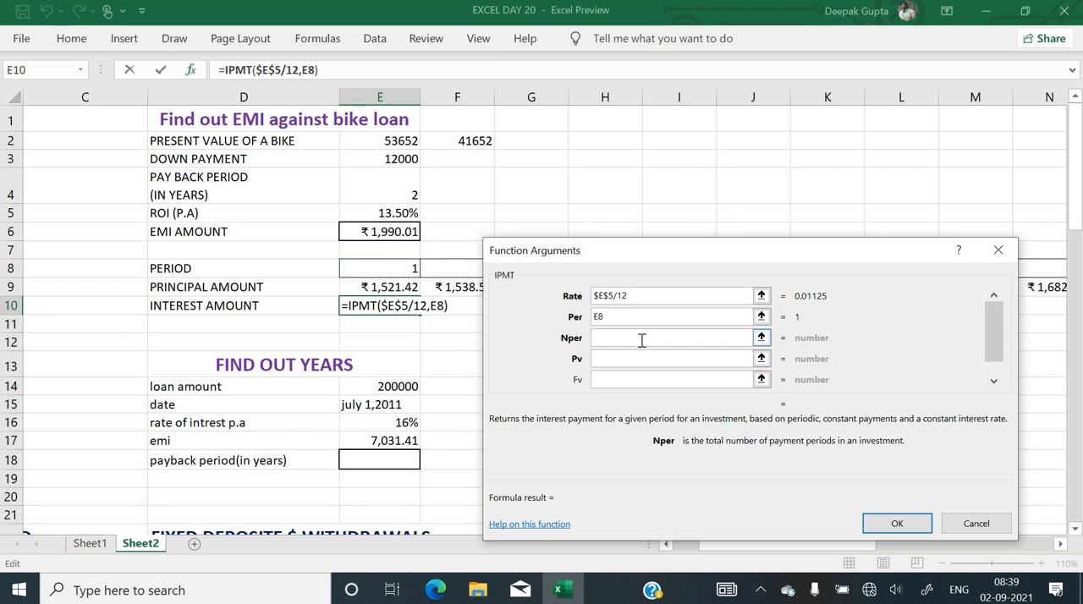
pyautogui.click(400, 195)
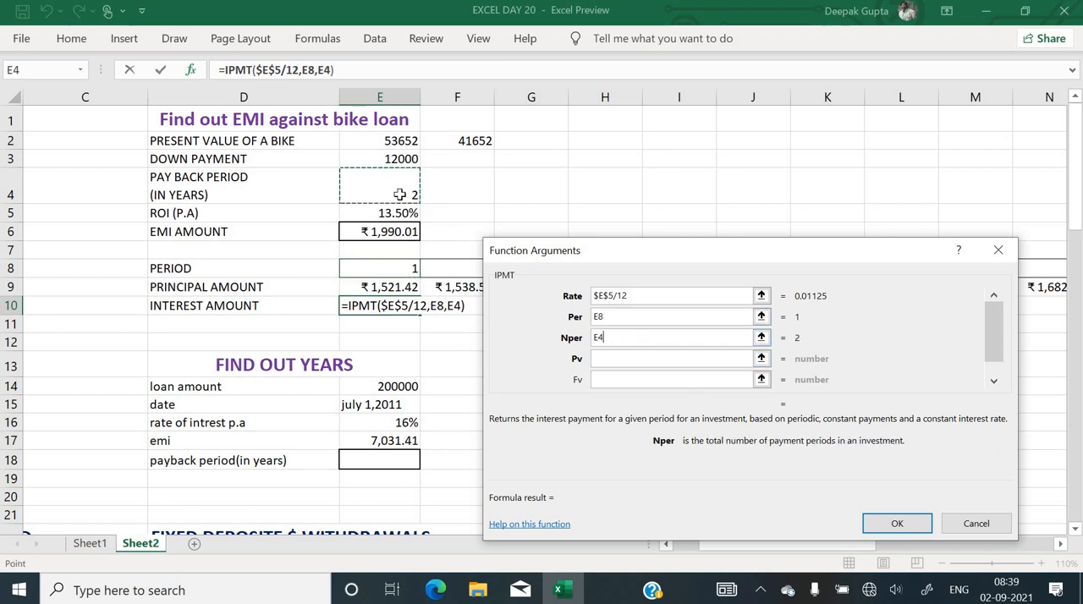
pyautogui.write('*12')
pyautogui.press('Tab')
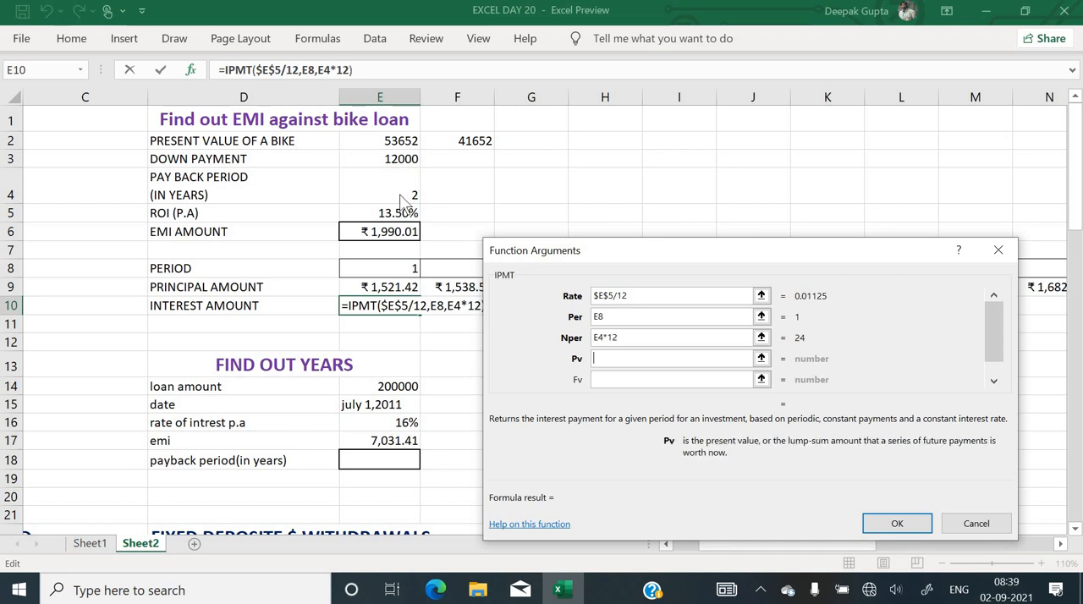
# Complete the IPMT function in E10 with present value -$F$2 and the number of periods as $E$4*12
pyautogui.write('-')
pyautogui.click(459, 144)
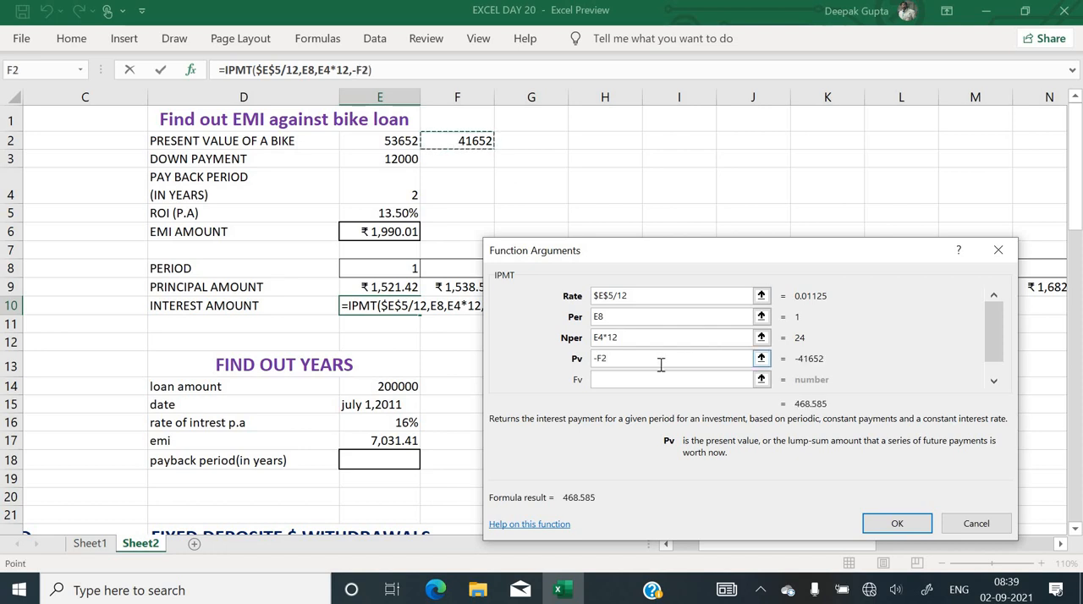
pyautogui.moveTo(658, 364); pyautogui.dragTo(479, 365)
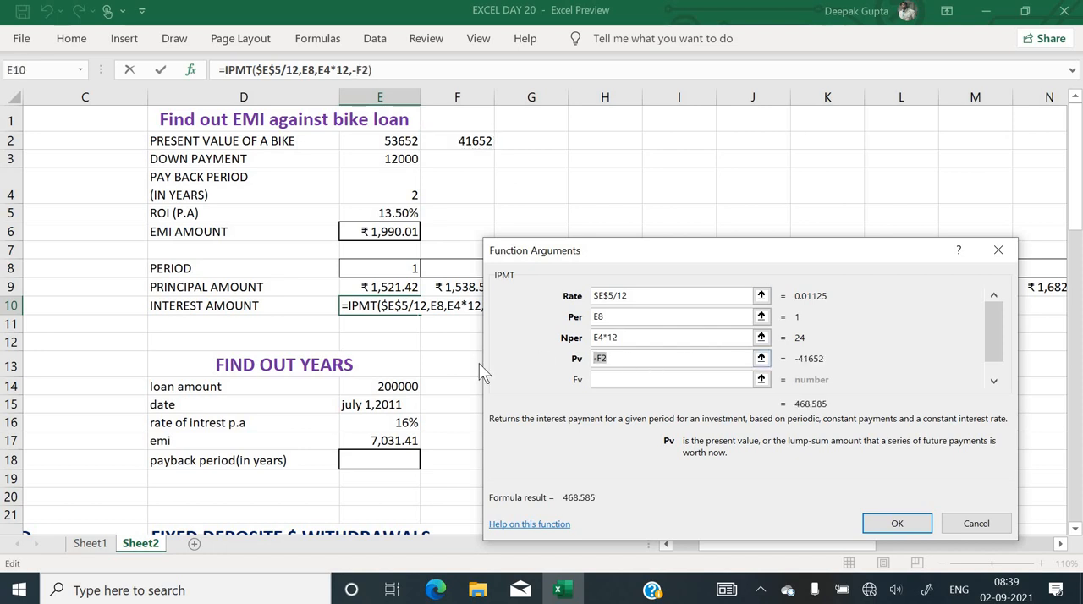
pyautogui.press('F4')
pyautogui.moveTo(622, 336); pyautogui.dragTo(472, 302)
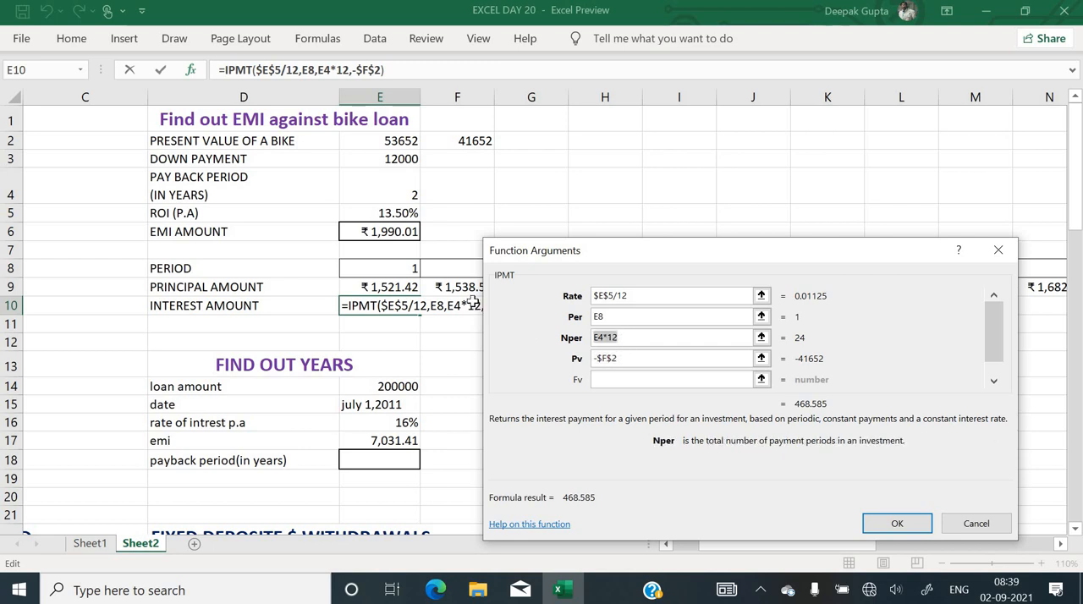
pyautogui.press('F4')
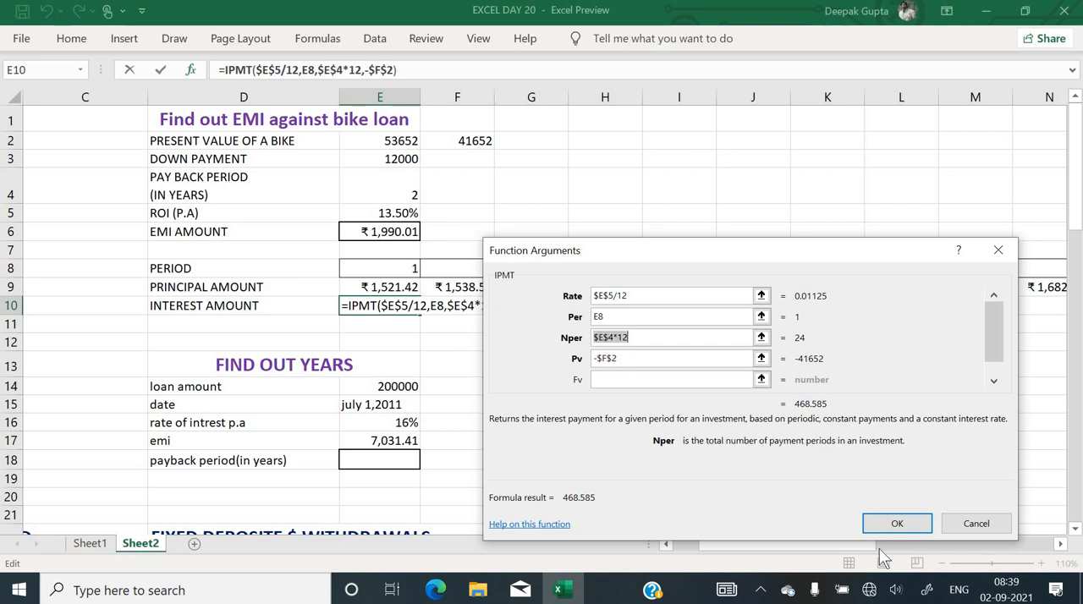
pyautogui.click(896, 523)
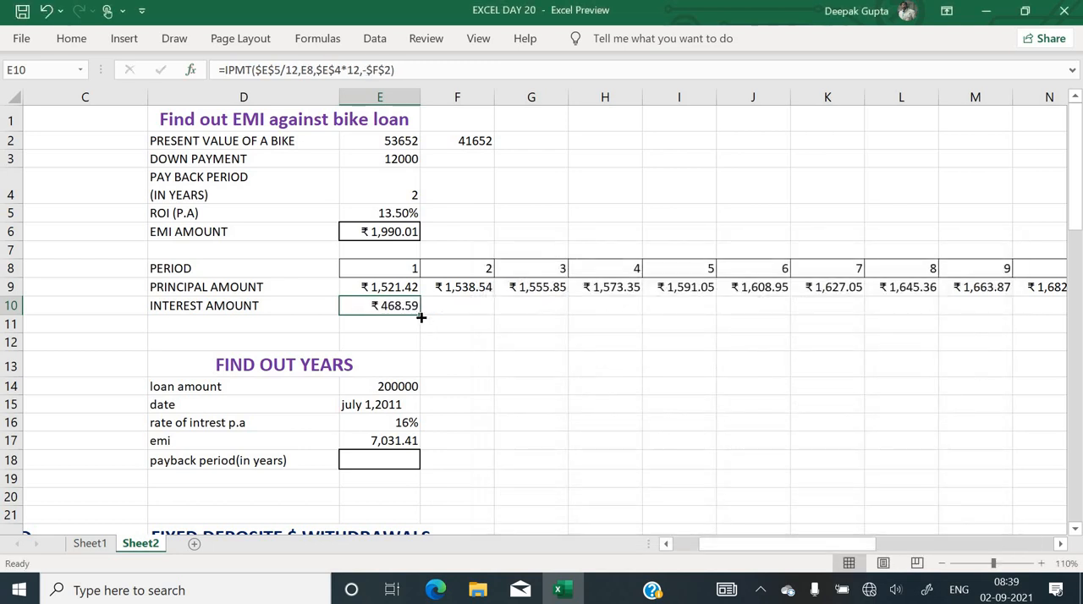
# Fill the interest amount formula from E10 across row 10 to AB10 for all 24 periods
pyautogui.moveTo(664, 321); pyautogui.dragTo(1039, 317)
pyautogui.click(592, 339)
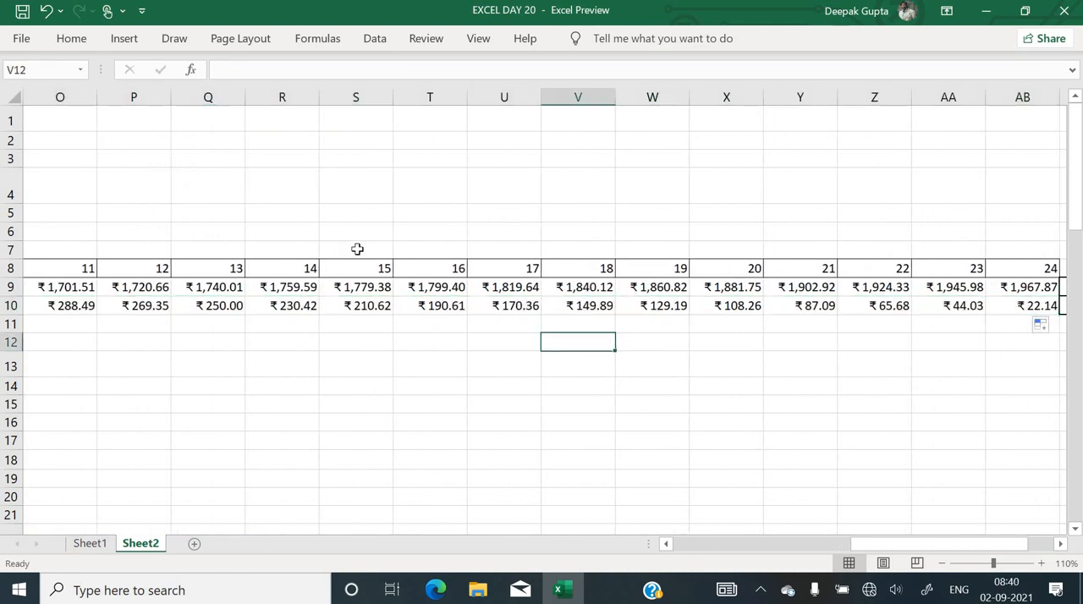
# Review the interest amounts and their IPMT formulas in row 10 from period 14 back to the early periods
pyautogui.click(279, 309)
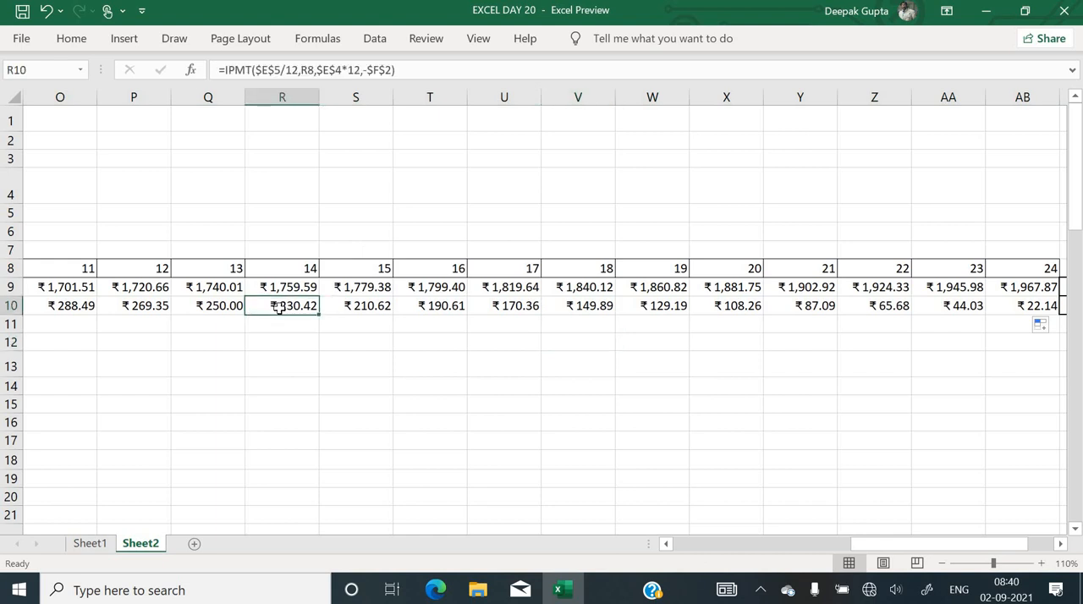
pyautogui.press('Left')
pyautogui.press('Left')
pyautogui.press('Left')
pyautogui.press('Left')
pyautogui.press('Left')
pyautogui.press('Left')
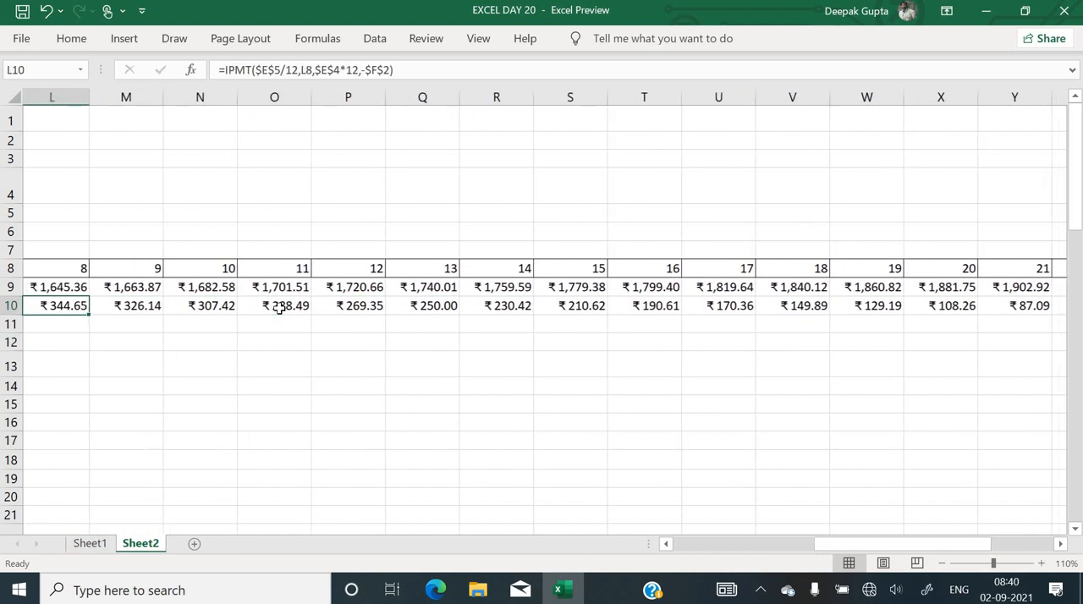
pyautogui.press('Left')
pyautogui.press('Left')
pyautogui.press('Left')
pyautogui.press('Left')
pyautogui.press('Left')
pyautogui.press('Left')
pyautogui.press('Left')
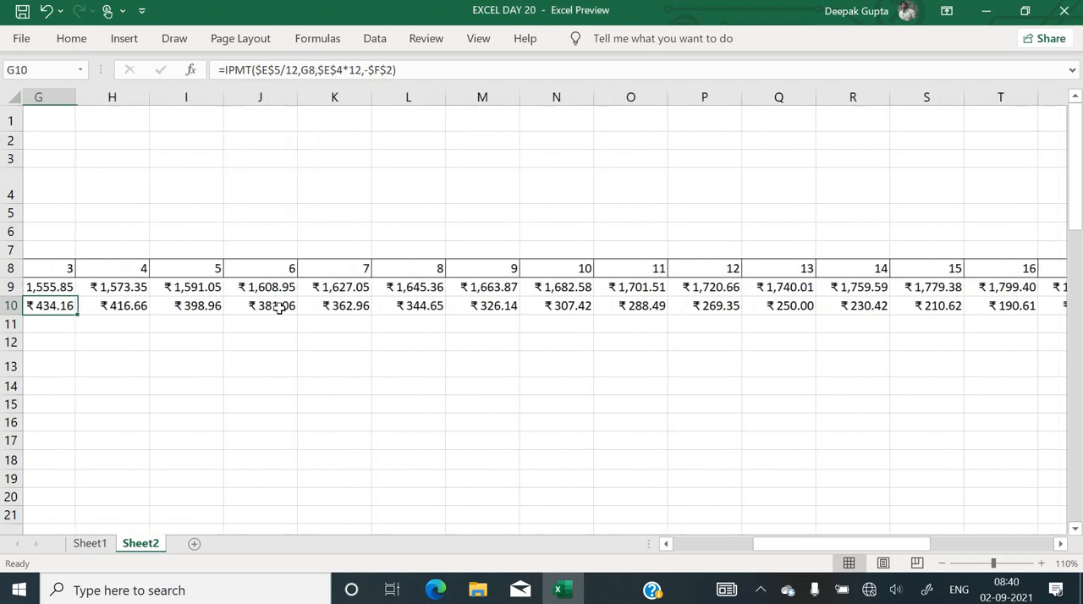
# Select the principal and interest amounts in E9:AB10 and add each period's sum in row 11 with AutoSum
pyautogui.press('Up')
pyautogui.press('Left')
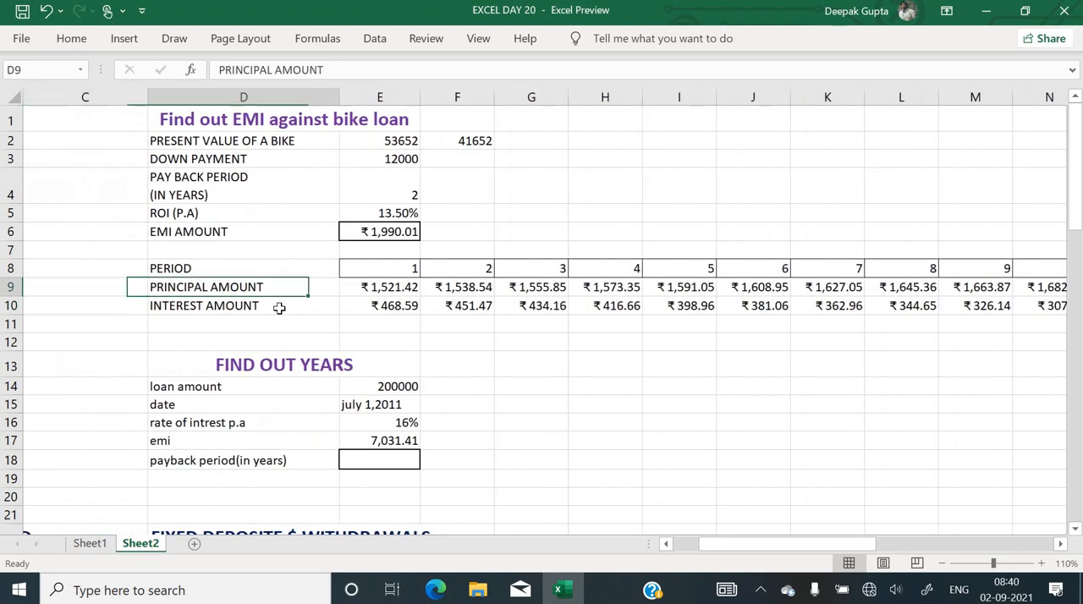
pyautogui.press('Right')
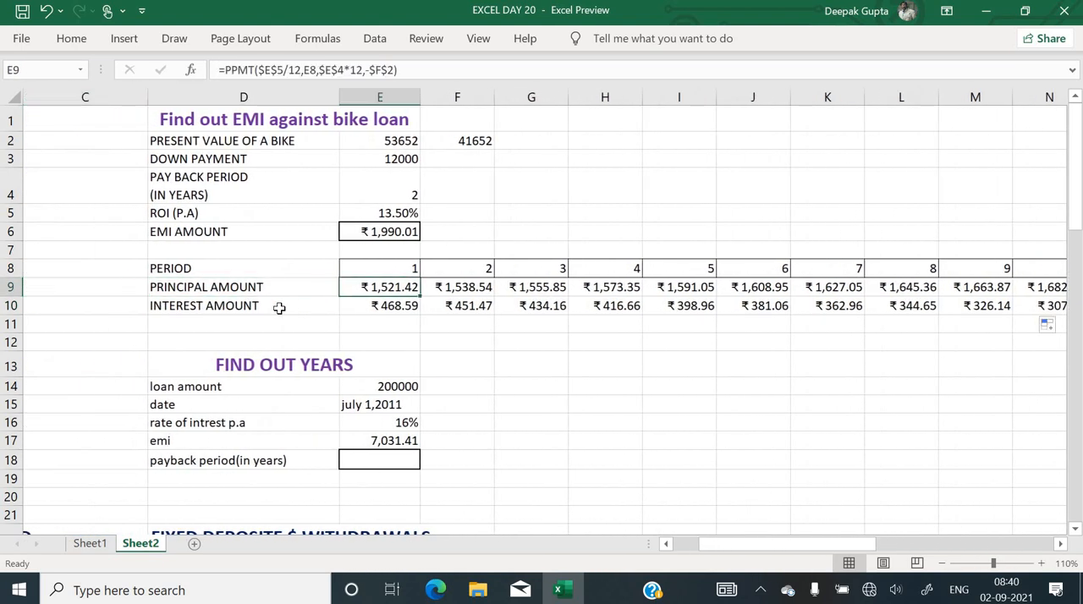
pyautogui.hotkey('shift', 'Right')
pyautogui.hotkey('shift', 'Down')
pyautogui.hotkey('shift', 'Right')
pyautogui.hotkey('shift', 'Right')
pyautogui.hotkey('shift', 'Right')
pyautogui.hotkey('shift', 'Right')
pyautogui.hotkey('shift', 'Right')
pyautogui.hotkey('shift', 'Right')
pyautogui.hotkey('shift', 'Right')
pyautogui.hotkey('shift', 'Right')
pyautogui.hotkey('shift', 'Right')
pyautogui.hotkey('shift', 'Right')
pyautogui.hotkey('shift', 'Right')
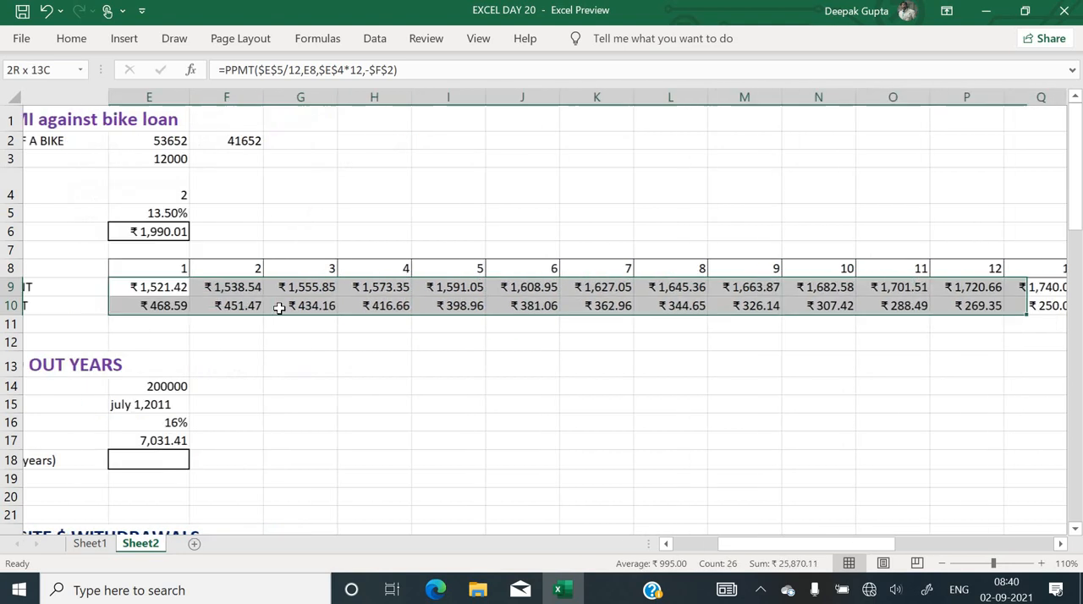
pyautogui.hotkey('shift', 'Right')
pyautogui.hotkey('shift', 'Right')
pyautogui.hotkey('shift', 'Right')
pyautogui.hotkey('shift', 'Right')
pyautogui.hotkey('shift', 'Right')
pyautogui.hotkey('shift', 'Right')
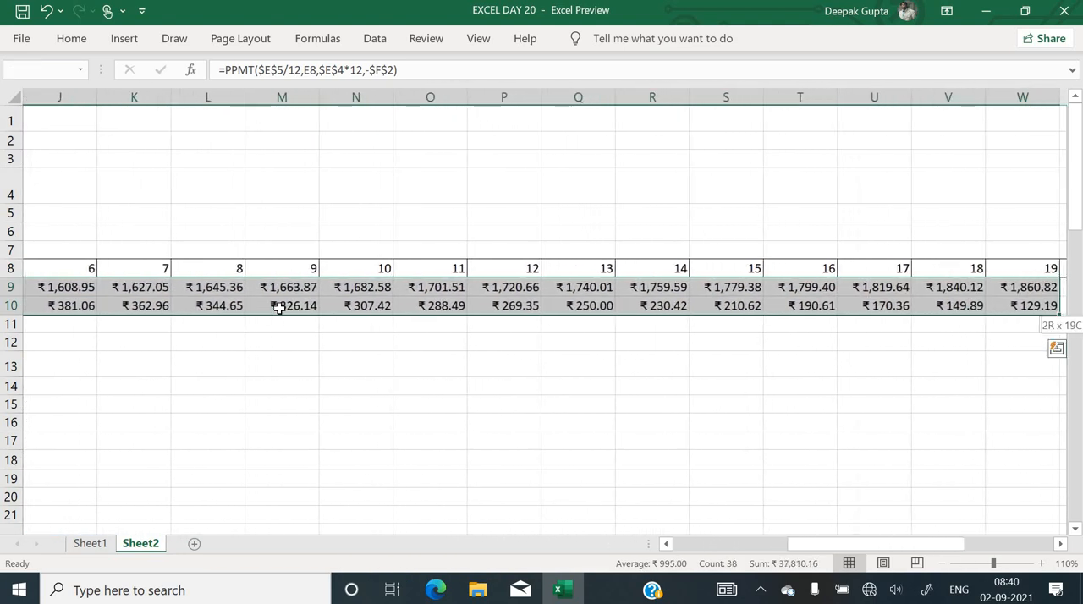
pyautogui.hotkey('shift', 'Right')
pyautogui.hotkey('shift', 'Right')
pyautogui.hotkey('shift', 'Right')
pyautogui.hotkey('shift', 'Right')
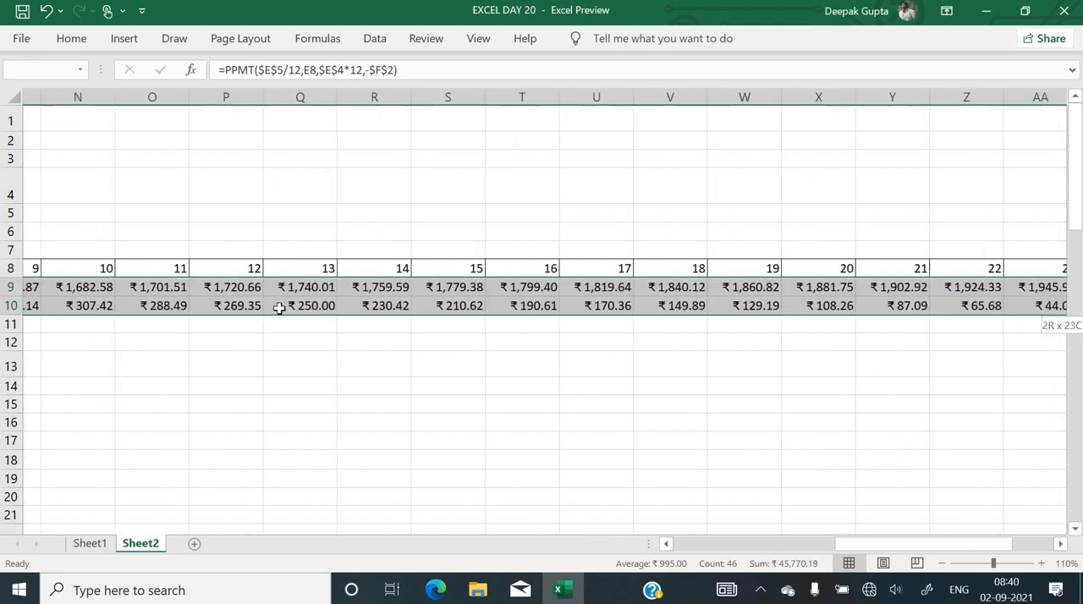
pyautogui.hotkey('shift', 'Right')
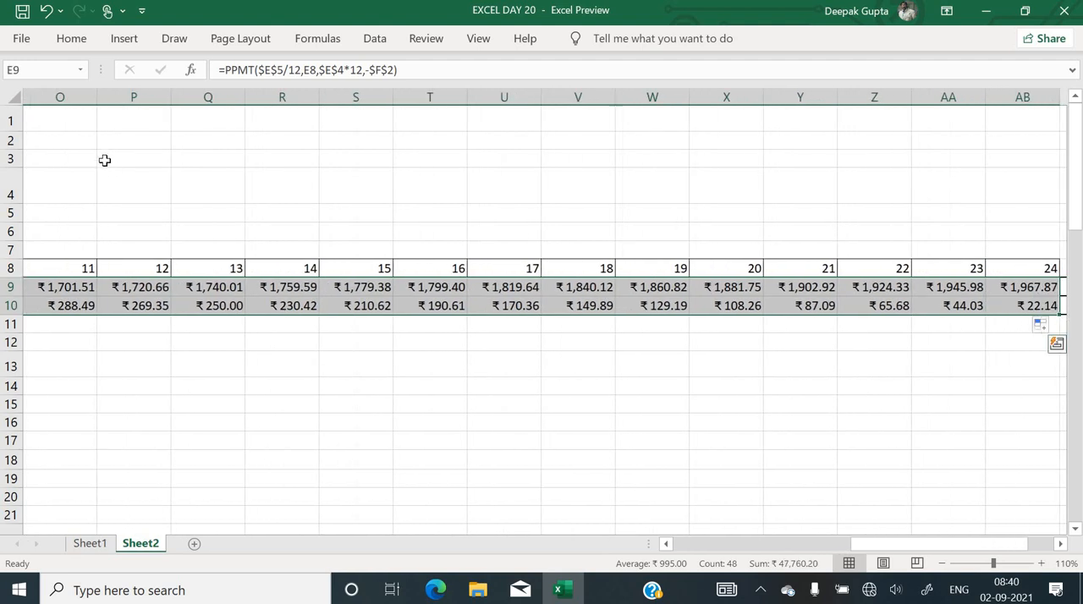
pyautogui.click(69, 39)
pyautogui.click(918, 76)
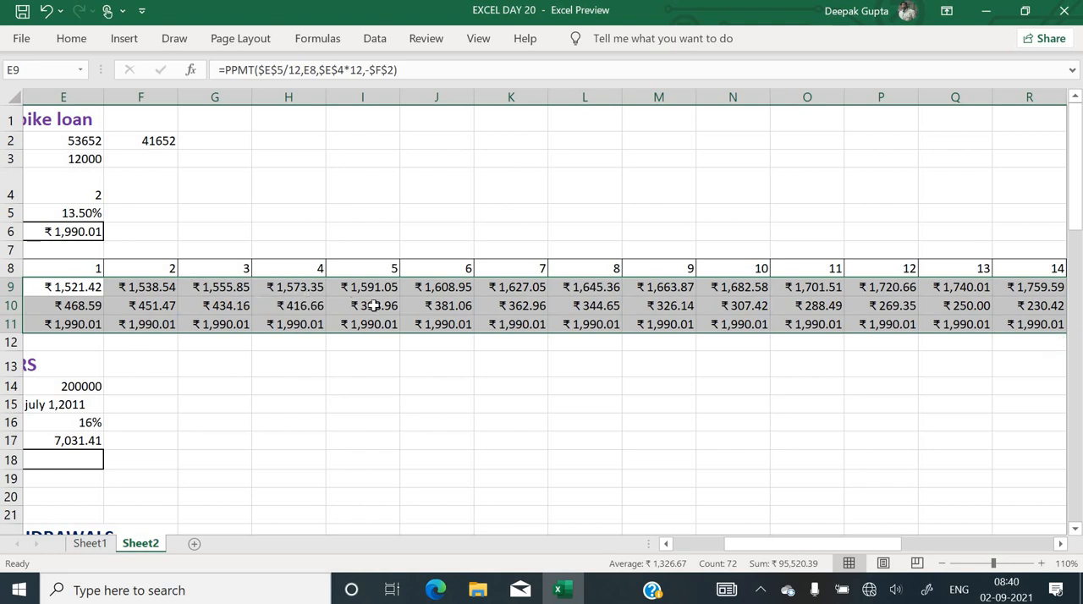
# Calculate the total principal in AC9 with =SUM(E9:AB9)
pyautogui.hscroll(6, 736, 351)
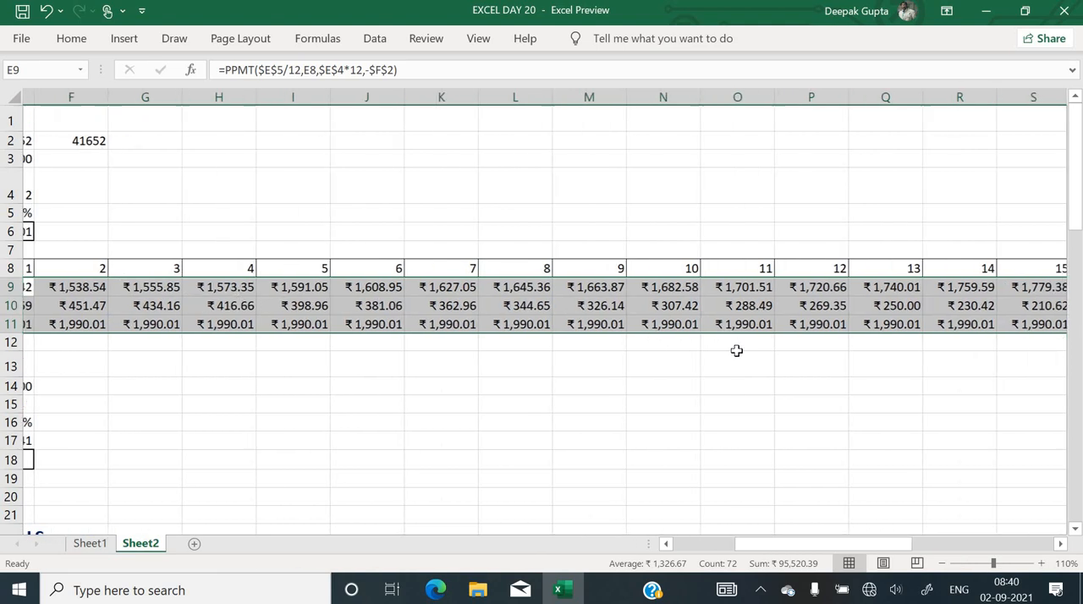
pyautogui.hscroll(3, 737, 350)
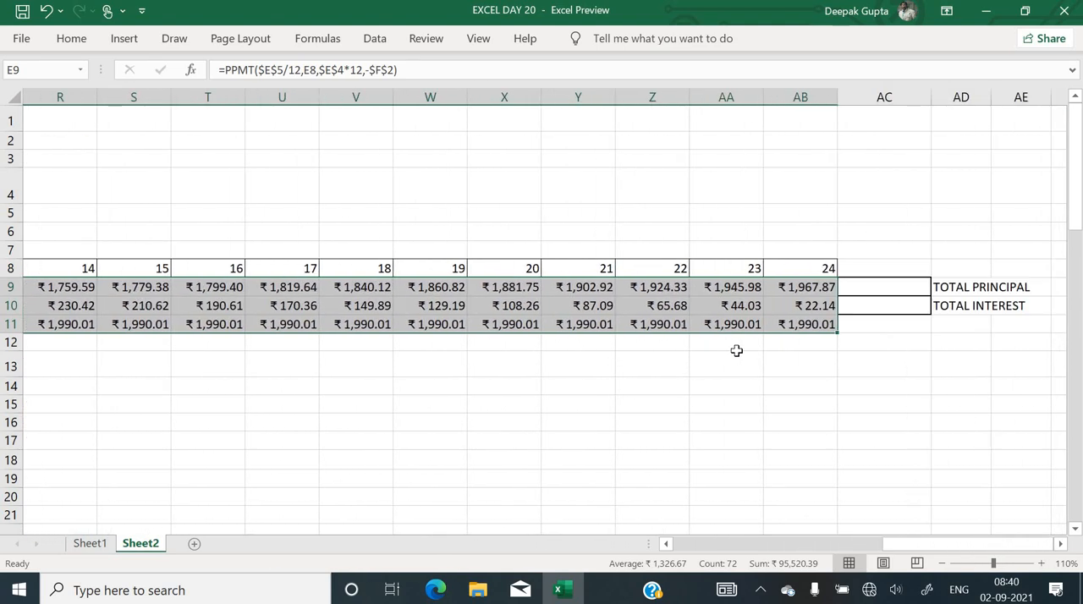
pyautogui.click(883, 287)
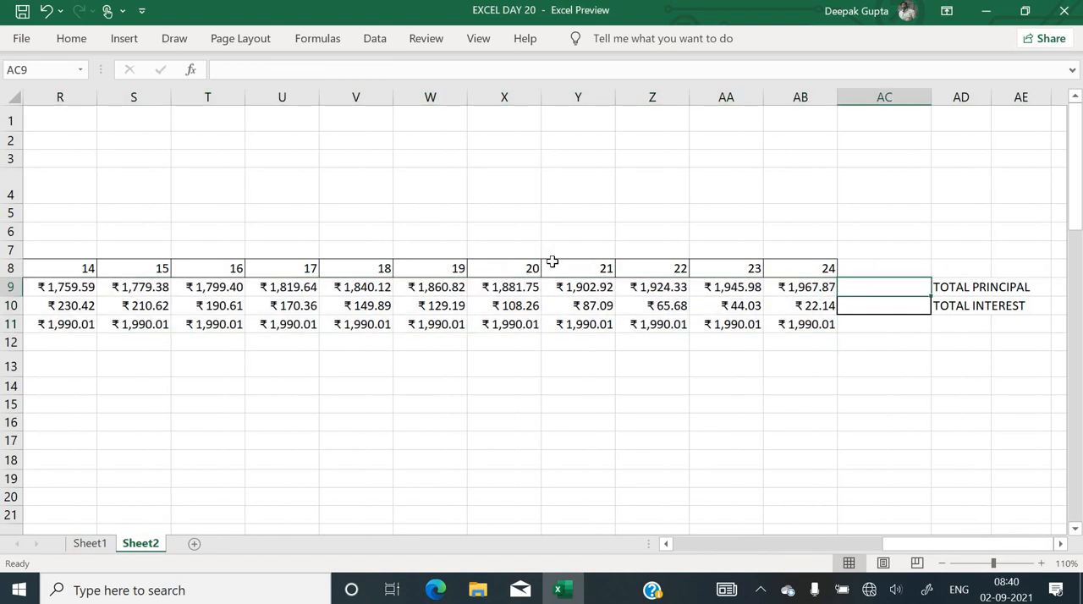
pyautogui.click(238, 219)
pyautogui.rightClick(239, 219)
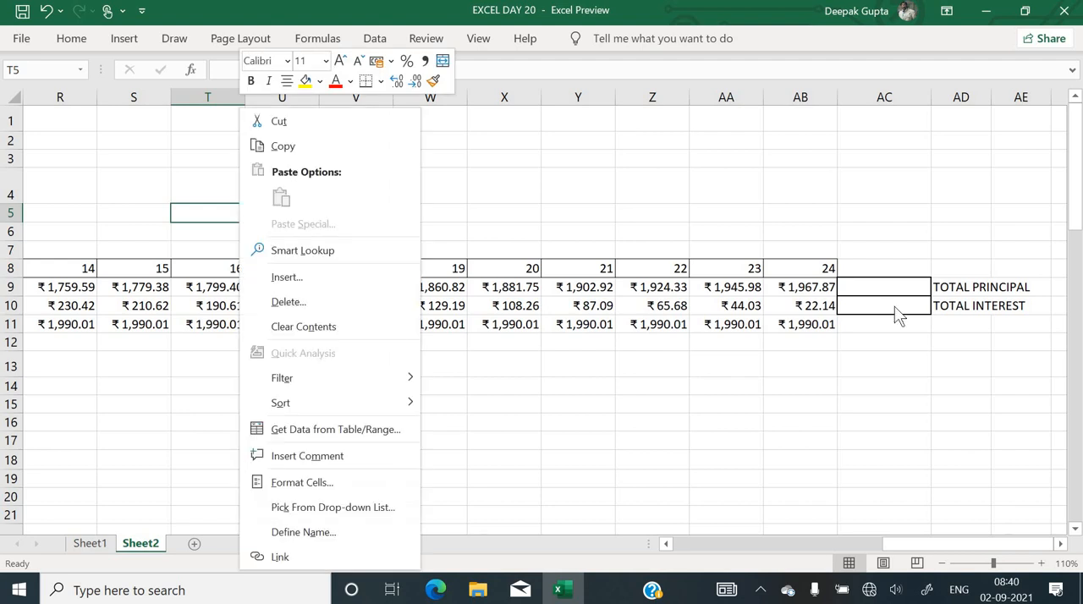
pyautogui.click(899, 289)
pyautogui.click(898, 286)
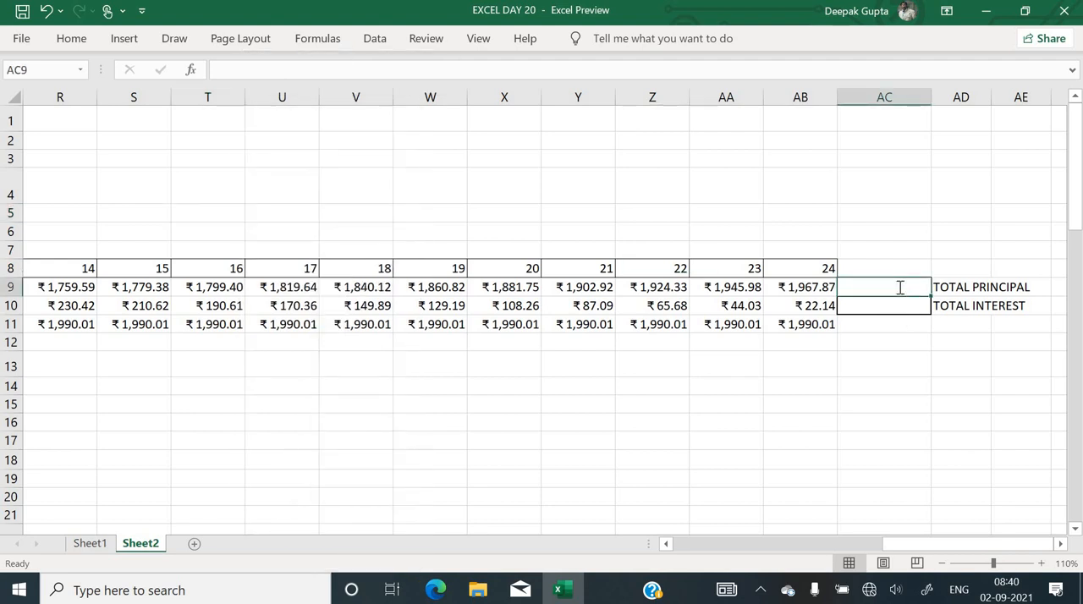
pyautogui.write('=sum(')
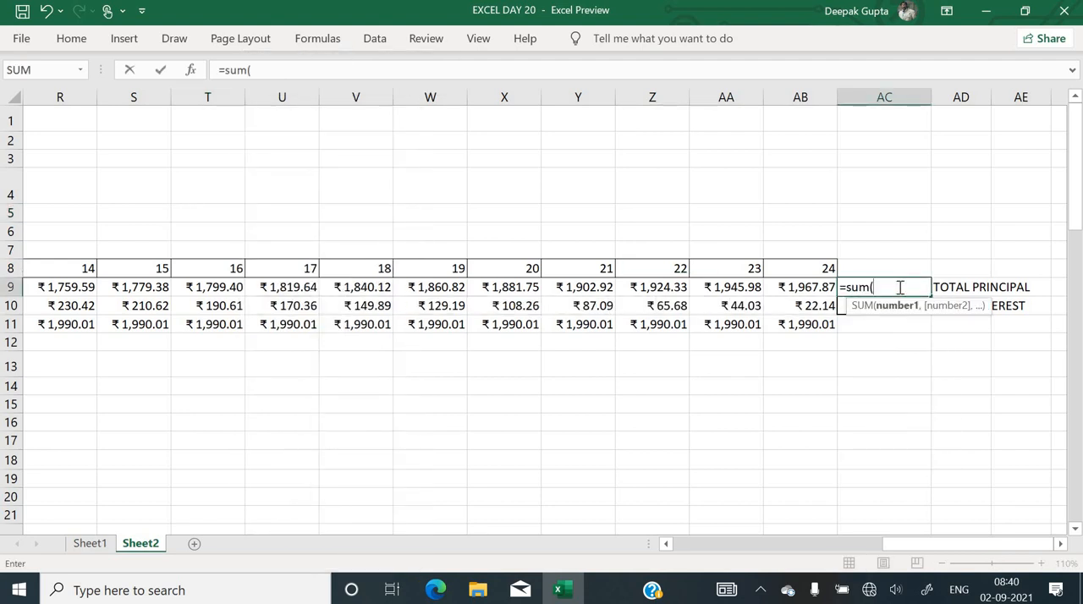
pyautogui.press('Left')
pyautogui.hotkey('ctrl', 'shift', 'Left')
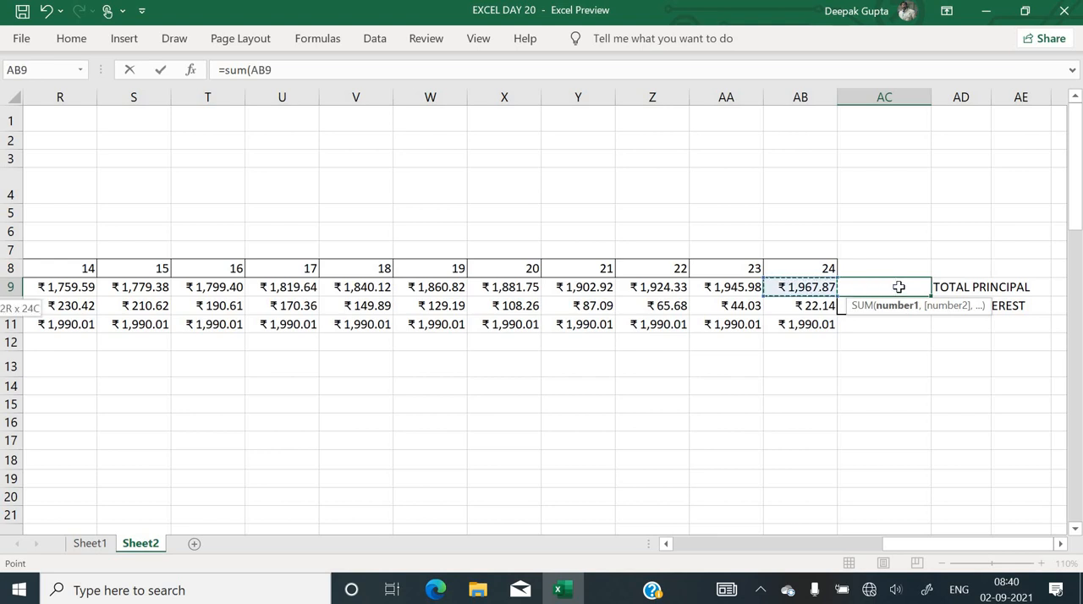
pyautogui.hotkey('shift', 'Right')
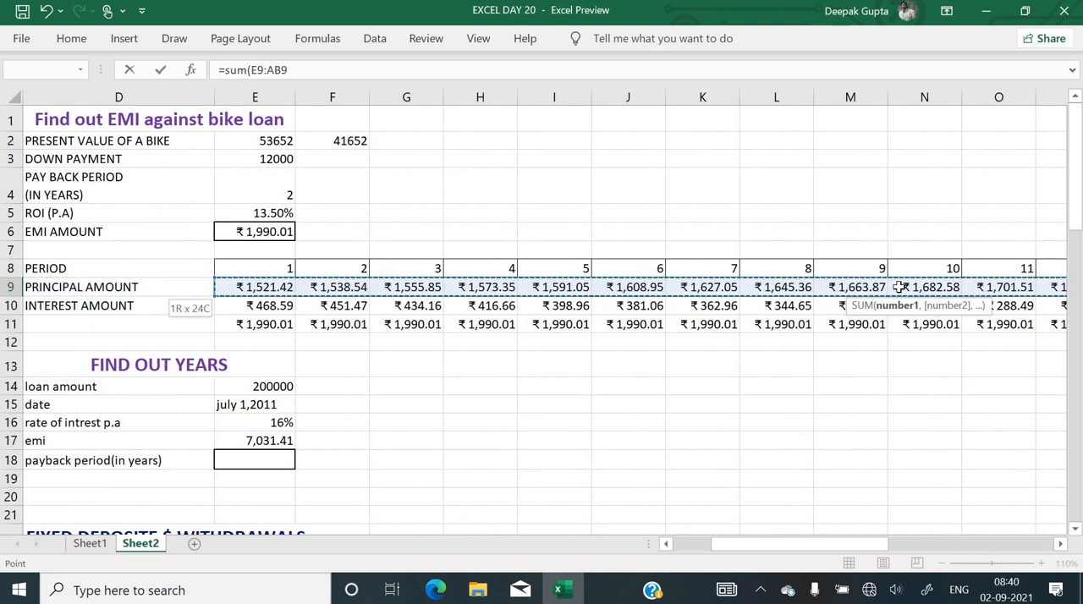
pyautogui.press('Return')
pyautogui.press('Up')
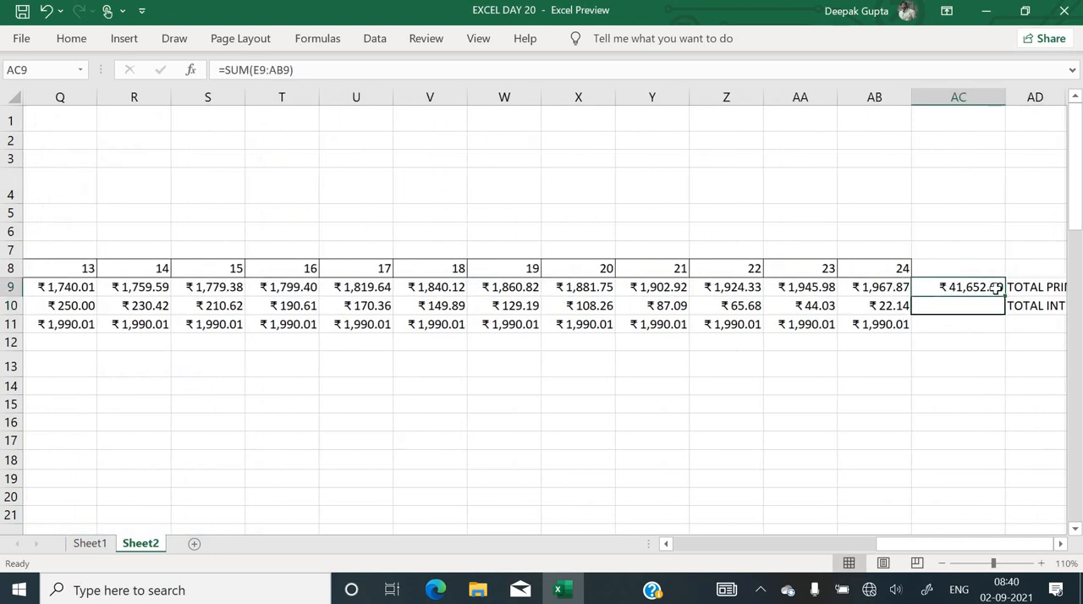
# Fill the SUM formula from AC9 down to AC11 to total the interest and EMI rows, and check the AC11 formula
pyautogui.moveTo(1006, 298); pyautogui.dragTo(1006, 334)
pyautogui.click(1000, 373)
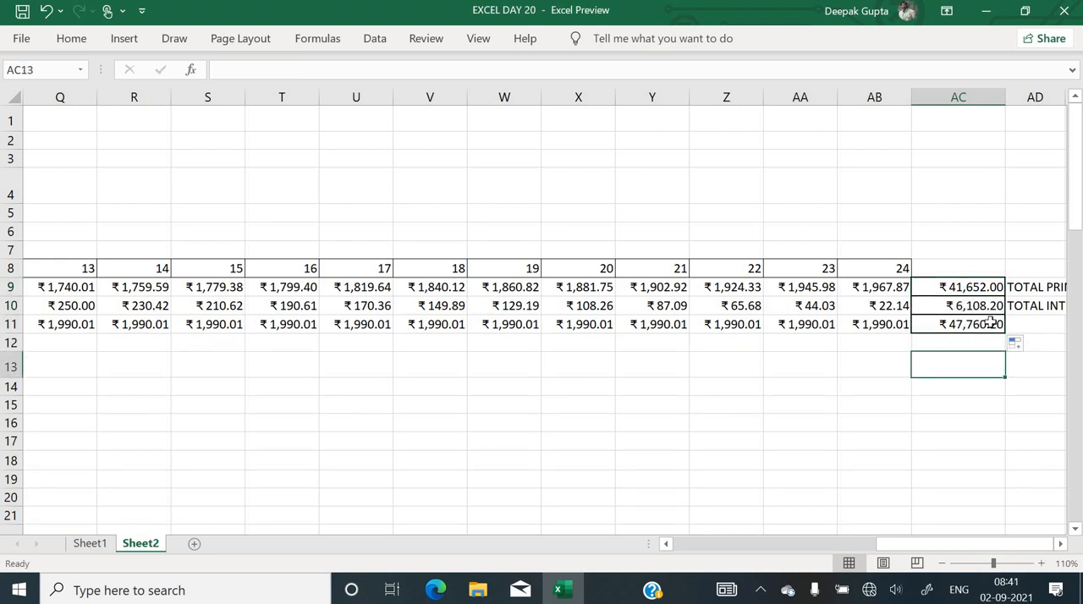
pyautogui.click(980, 324)
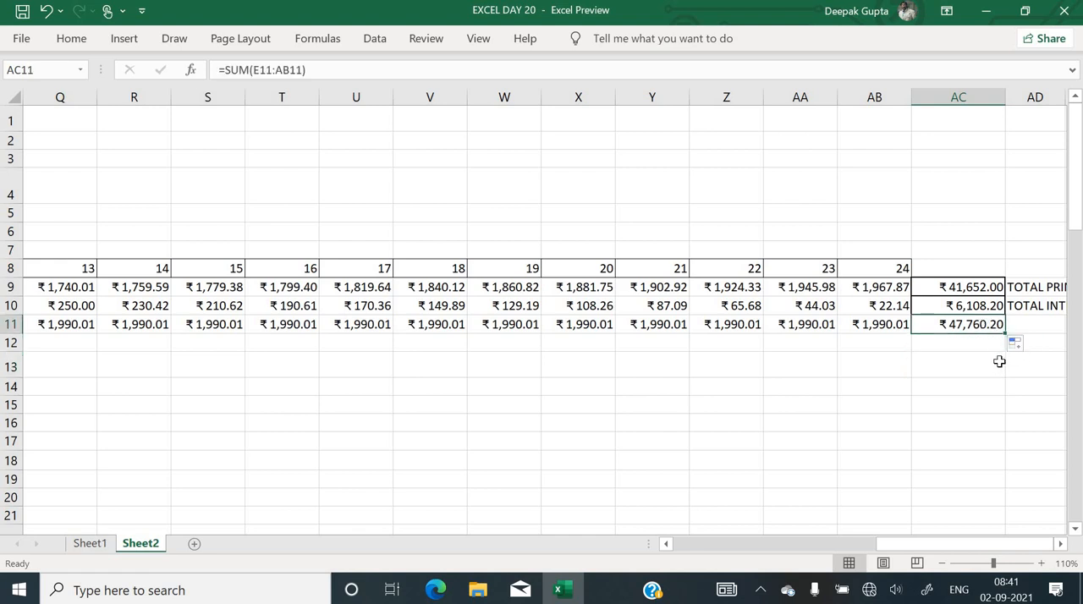
# Return to the FIND OUT RATE OF INTEREST P.A exercise and select its heading in A13
pyautogui.click(849, 398)
pyautogui.press('Left')
pyautogui.press('Left')
pyautogui.press('Left')
pyautogui.press('Left')
pyautogui.press('Left')
pyautogui.press('Left')
pyautogui.press('Left')
pyautogui.press('Left')
pyautogui.press('Left')
pyautogui.press('Left')
pyautogui.press('Left')
pyautogui.press('Left')
pyautogui.press('Left')
pyautogui.press('Left')
pyautogui.press('Left')
pyautogui.press('Left')
pyautogui.press('Left')
pyautogui.press('Left')
pyautogui.press('Left')
pyautogui.press('Left')
pyautogui.press('Left')
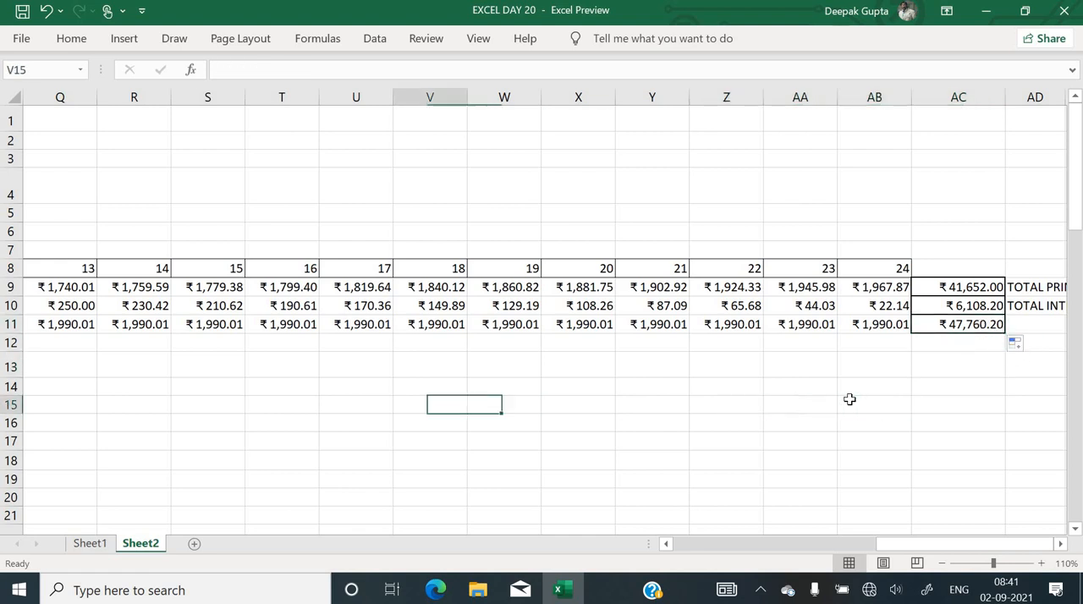
pyautogui.press('Down')
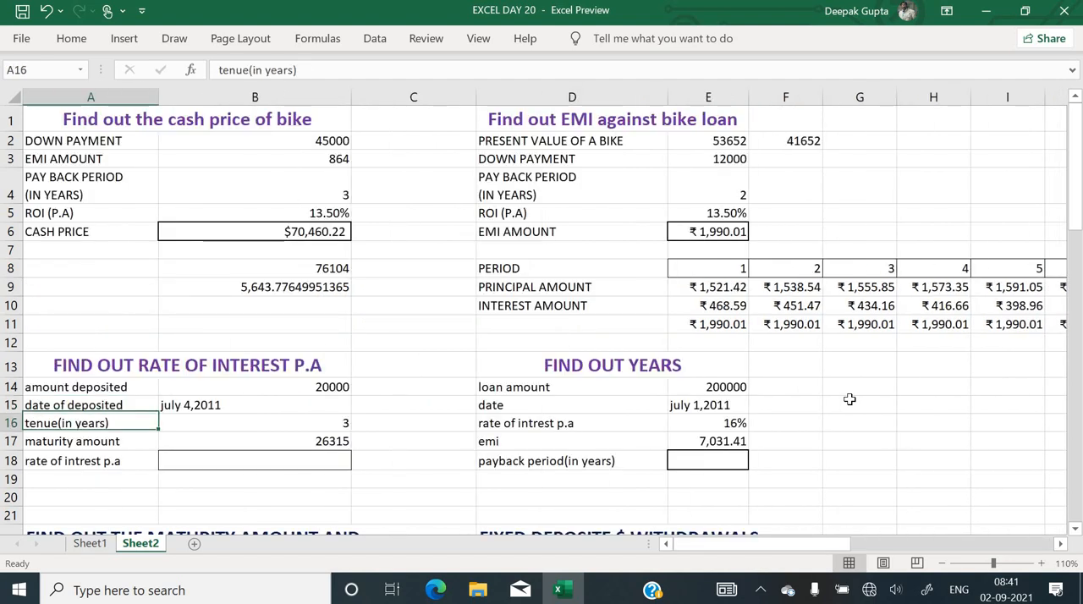
pyautogui.press('Up')
pyautogui.press('Up')
pyautogui.press('Up')
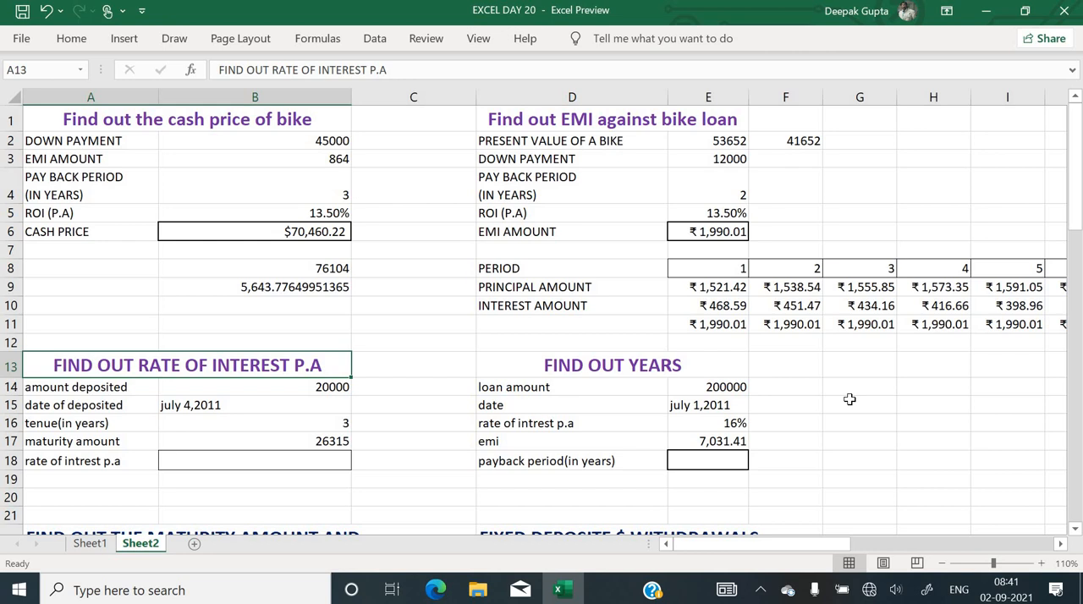
# Review the deposit amount, date, tenure and maturity amount in B14:B17 of the rate of interest exercise
pyautogui.scroll(-2, 583, 420)
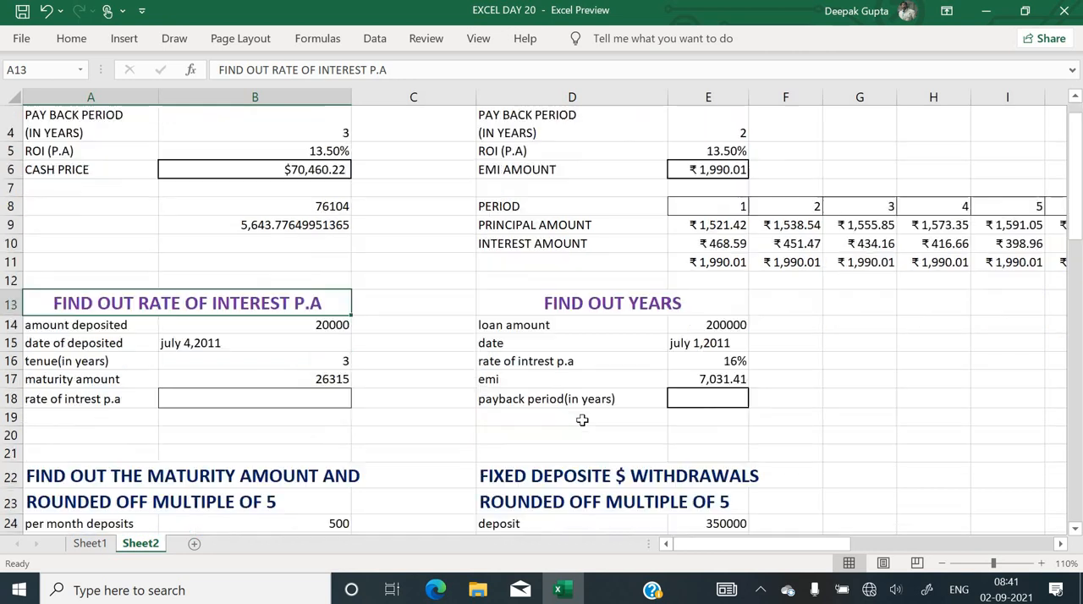
pyautogui.keyDown('ctrl'); pyautogui.scroll(3, 582, 420); pyautogui.keyUp('ctrl')
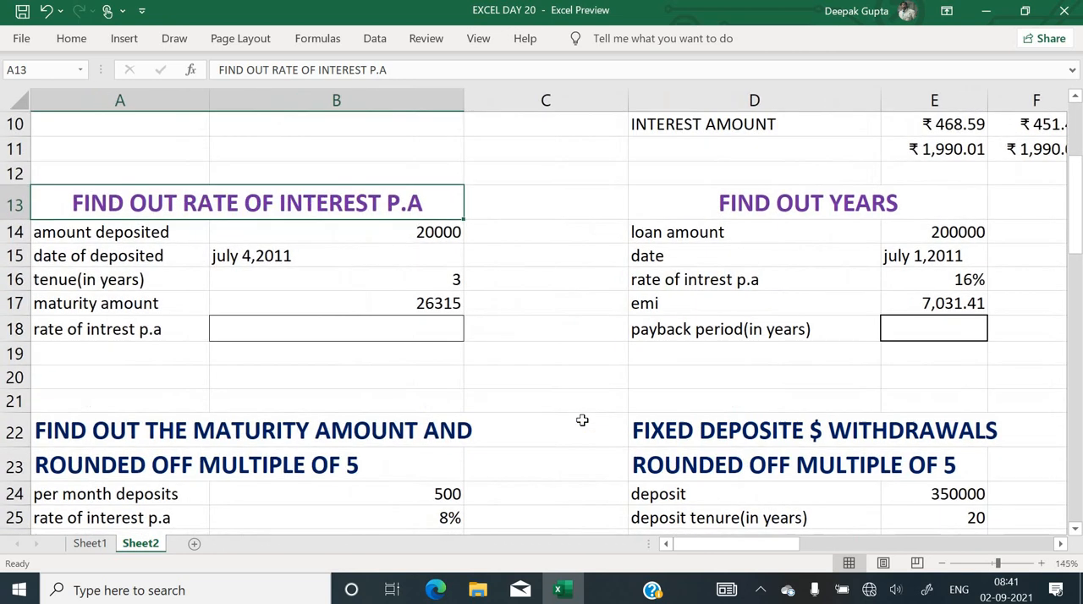
pyautogui.scroll(1, 329, 343)
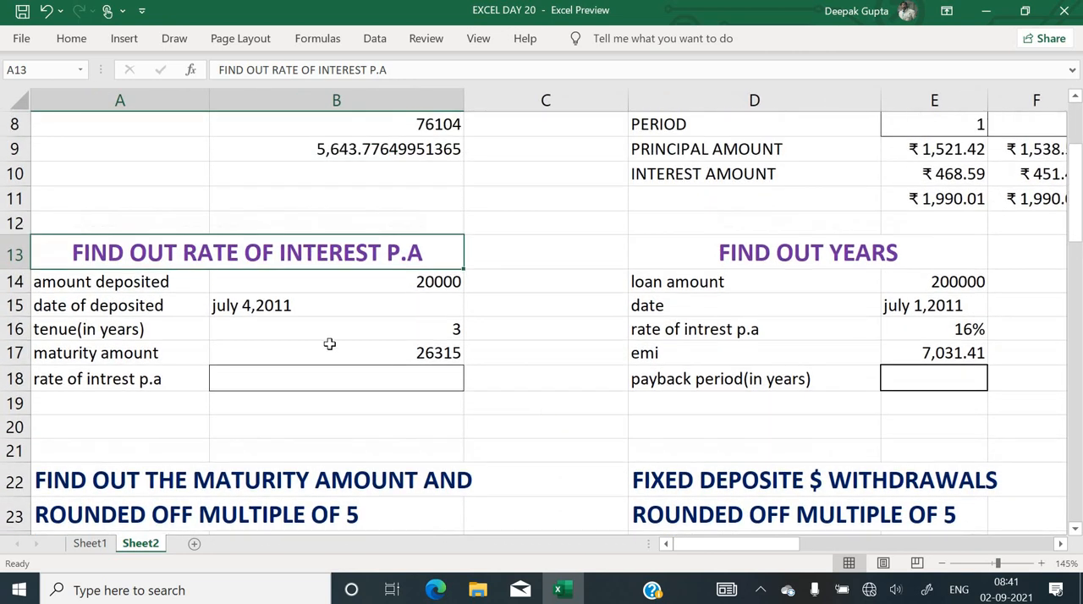
pyautogui.click(366, 288)
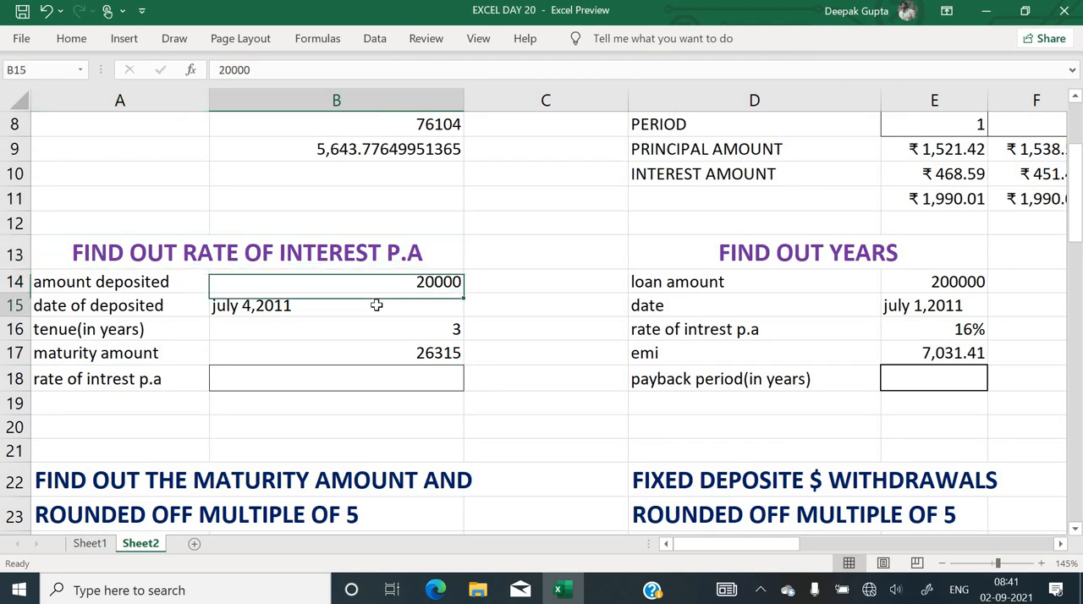
pyautogui.click(376, 306)
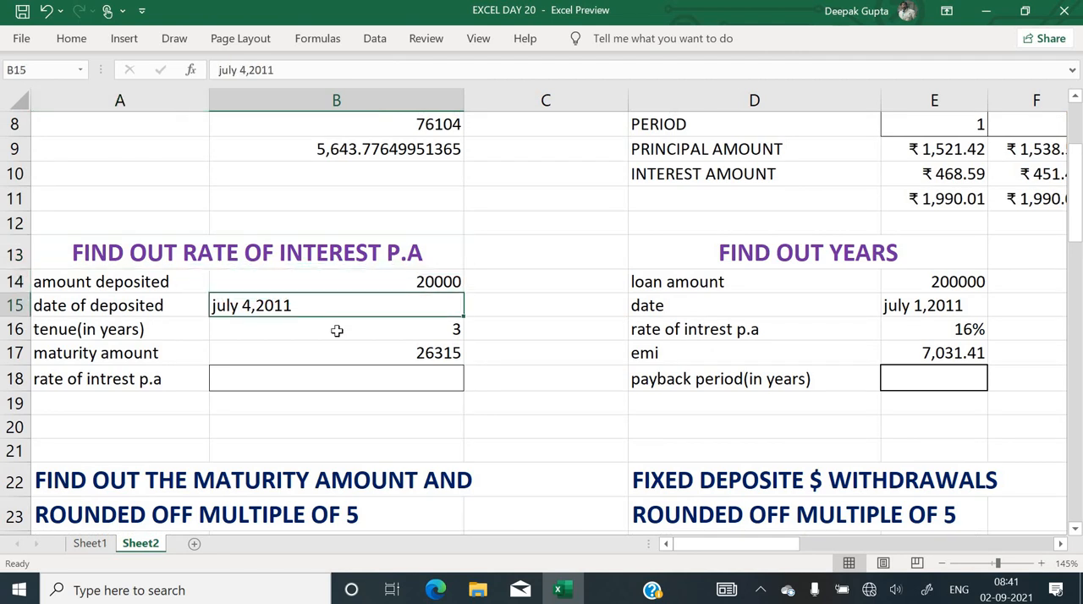
pyautogui.click(337, 330)
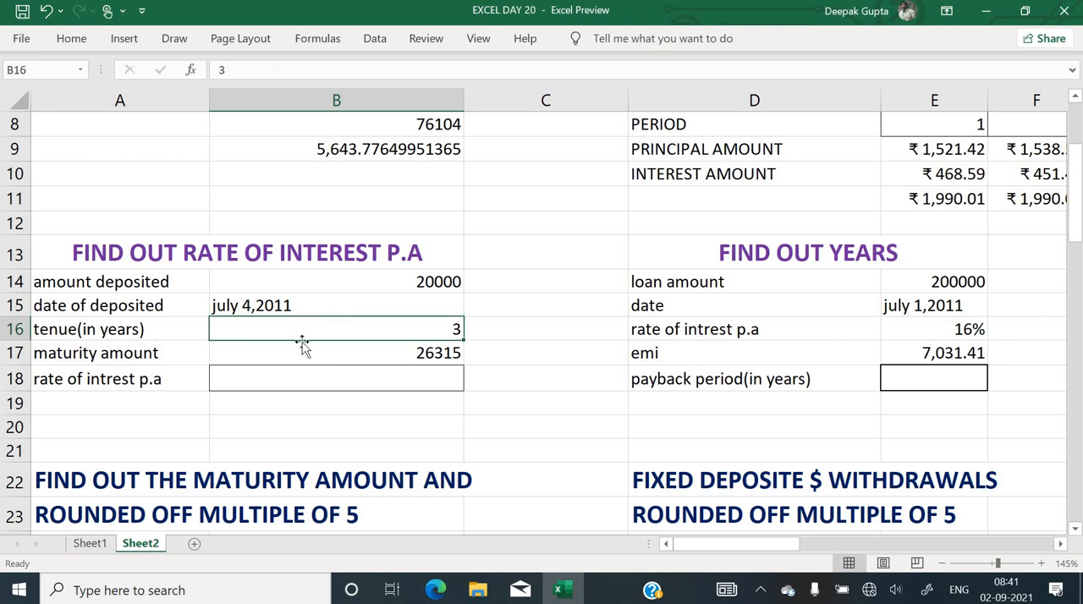
pyautogui.click(389, 353)
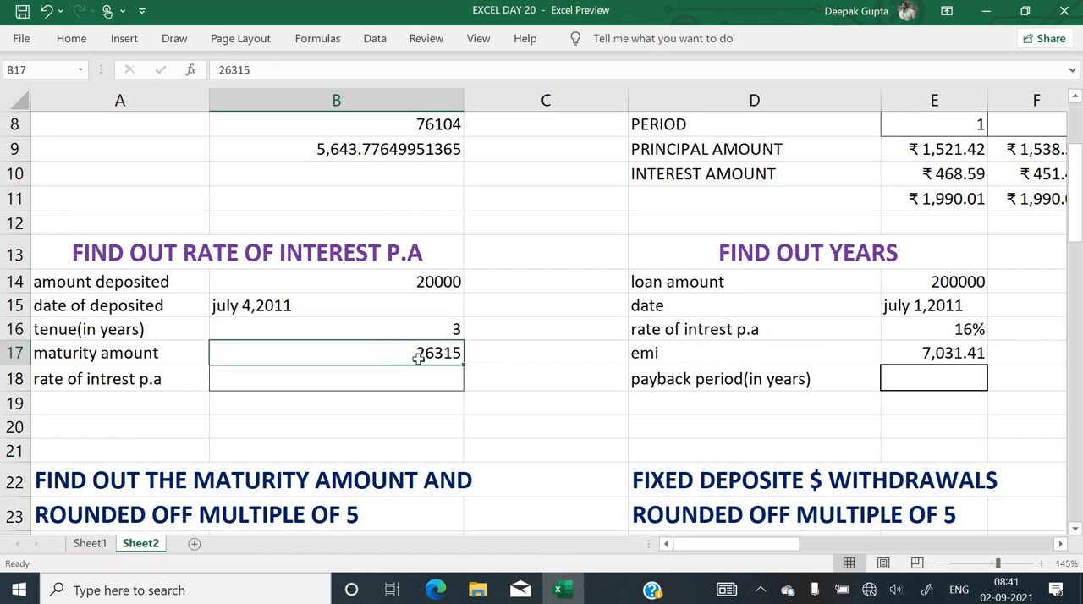
# Start a RATE function in B18 using its function arguments dialog, with Nper set to the tenure in B16
pyautogui.click(425, 380)
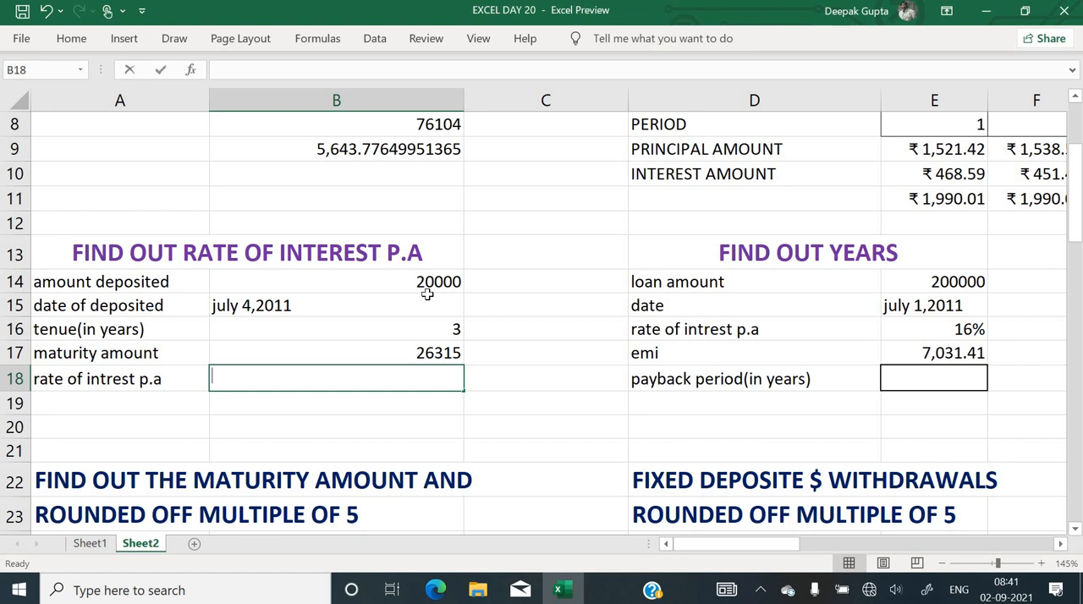
pyautogui.write('rate')
pyautogui.press('BackSpace')
pyautogui.press('BackSpace')
pyautogui.press('BackSpace')
pyautogui.press('BackSpace')
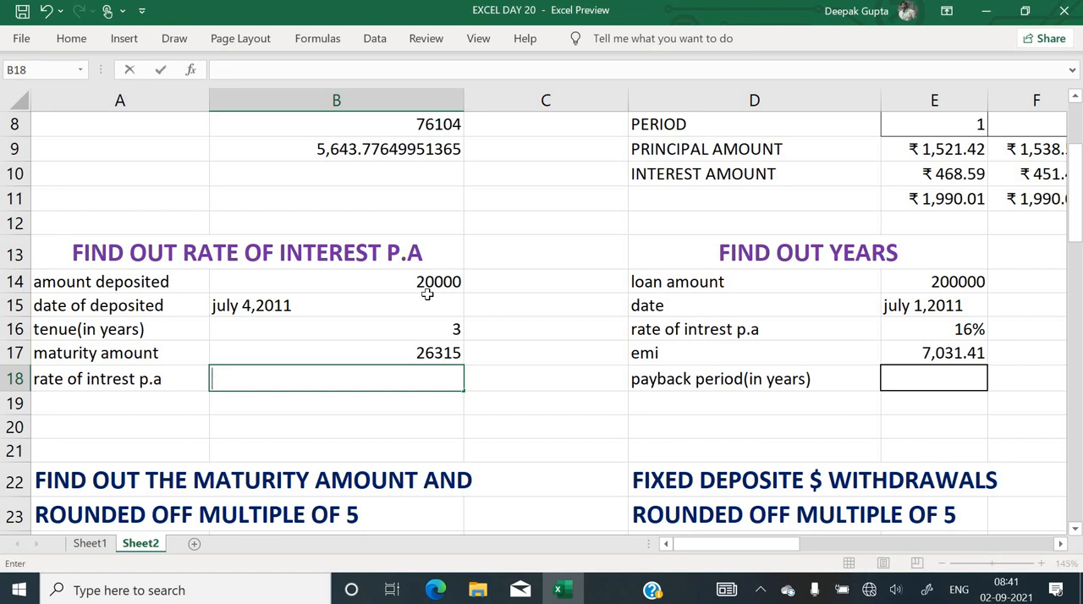
pyautogui.write('=rate')
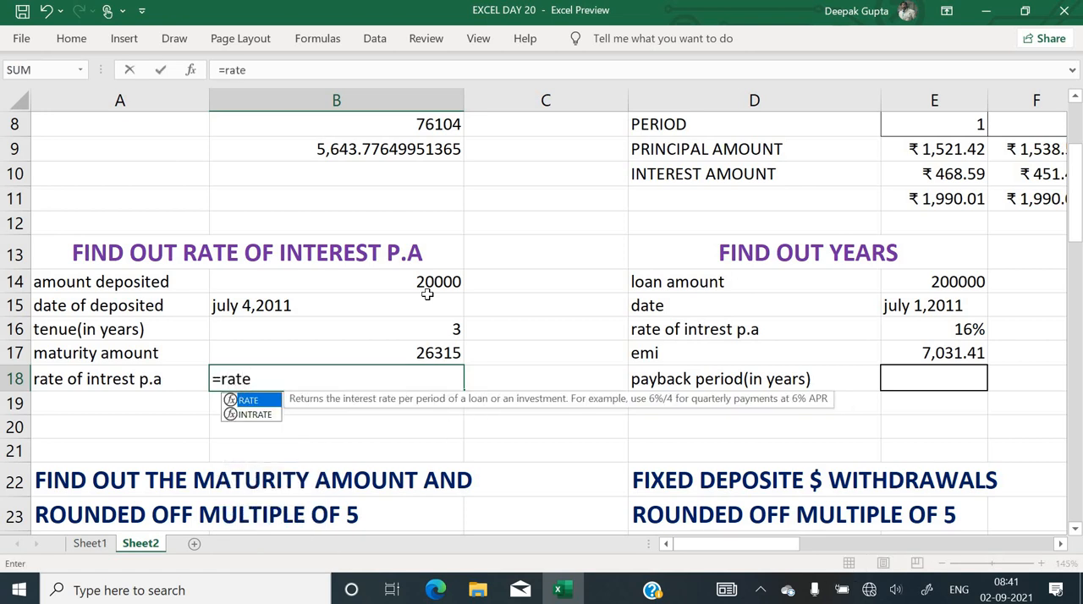
pyautogui.write('(')
pyautogui.hotkey('ctrl', 'a')
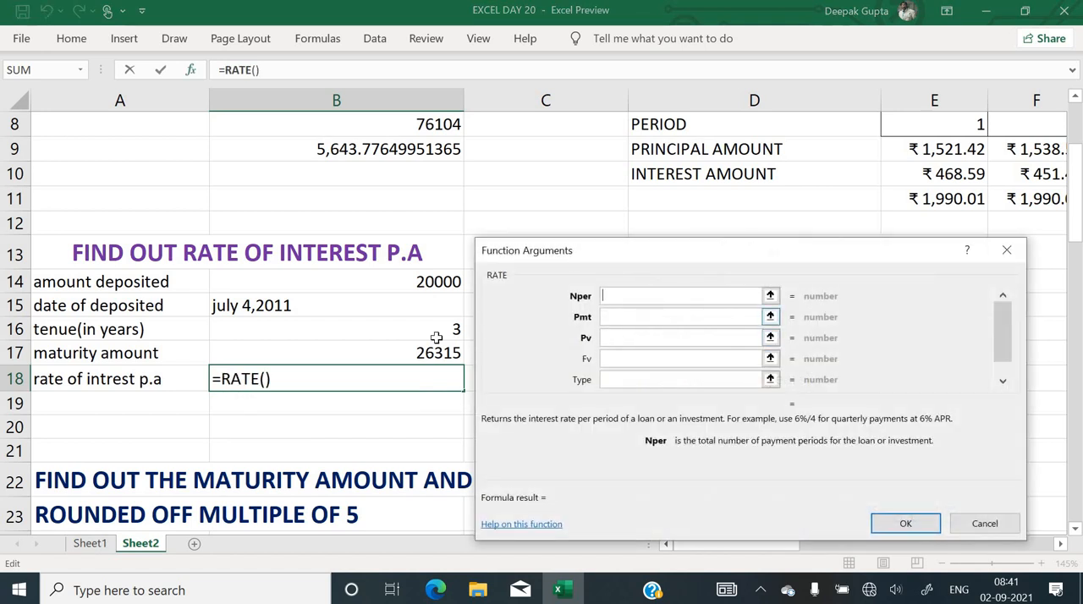
pyautogui.click(437, 338)
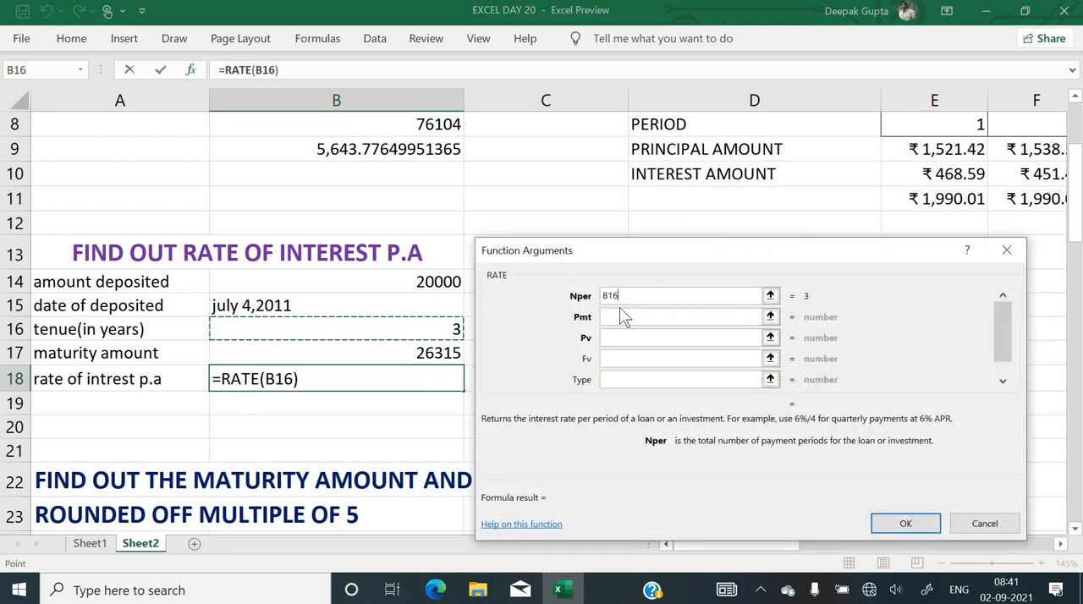
# Set the RATE arguments Pv to the deposited amount B14 and Fv to the negative maturity amount -B17
pyautogui.click(619, 338)
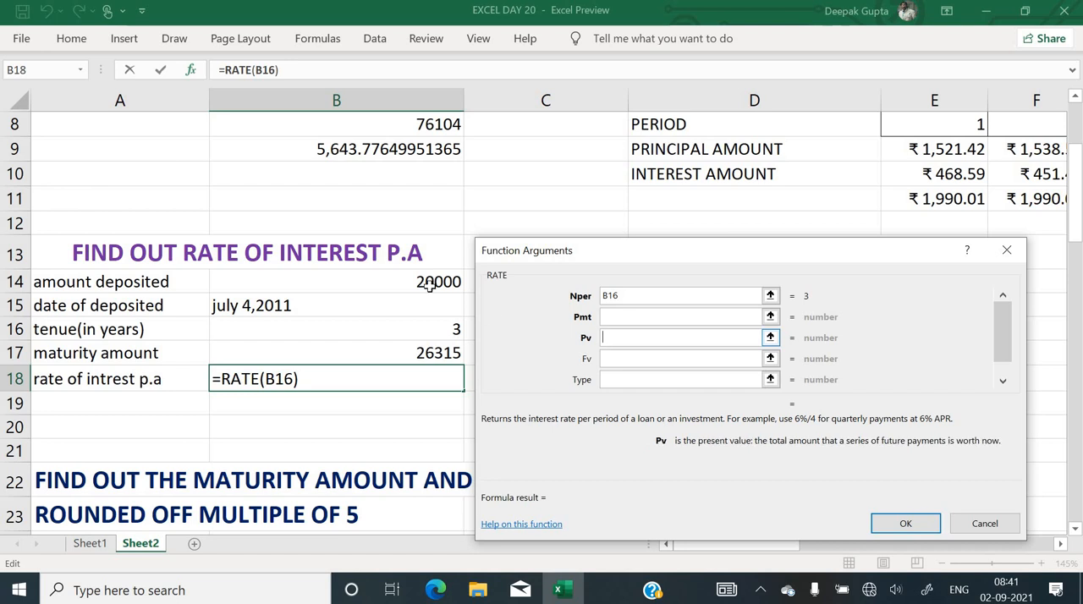
pyautogui.click(410, 327)
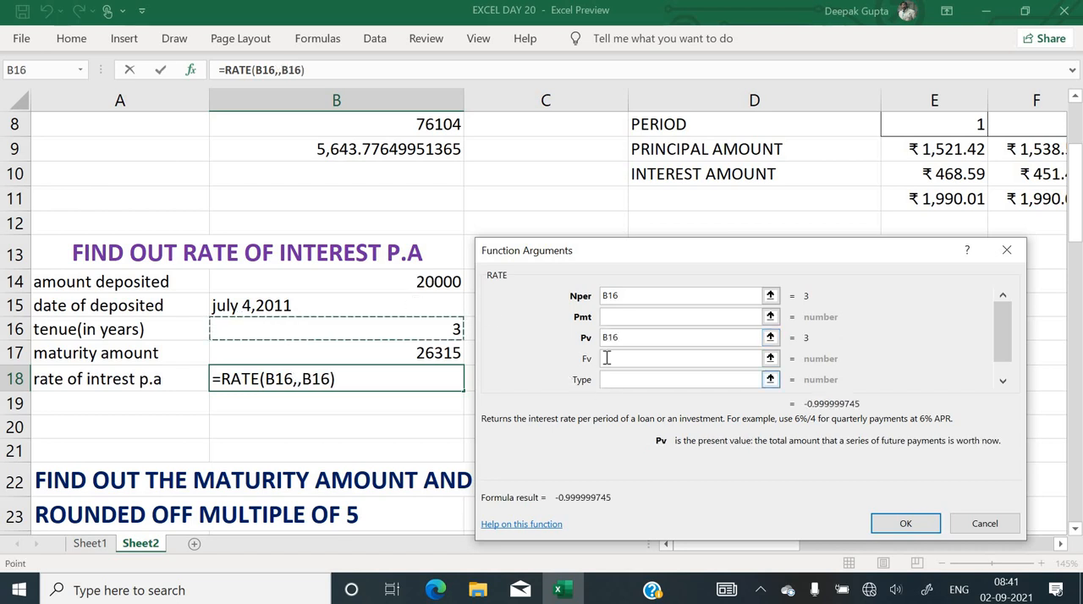
pyautogui.press('BackSpace')
pyautogui.press('BackSpace')
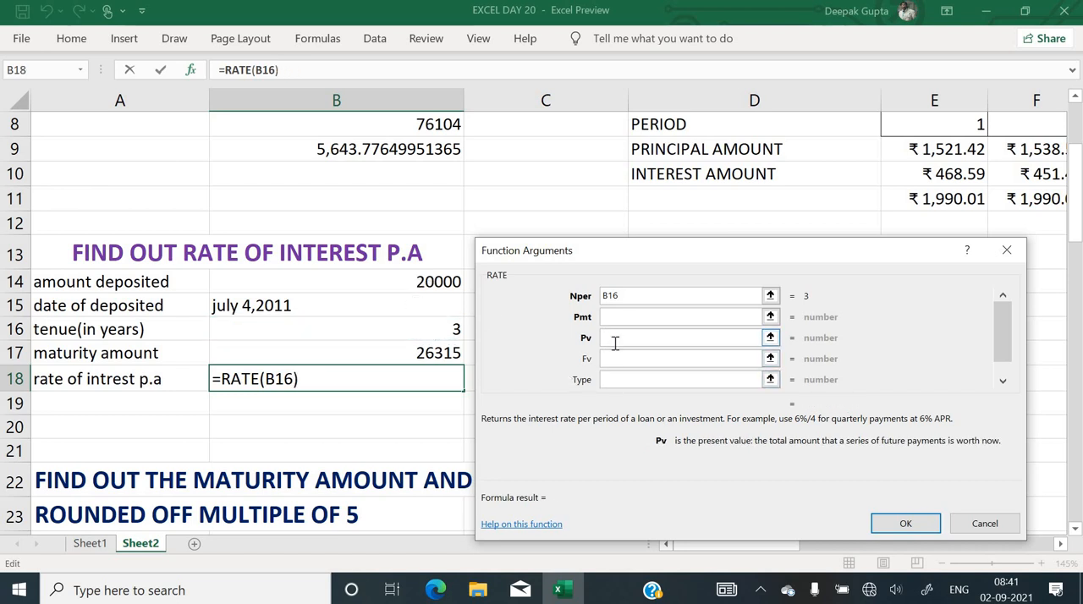
pyautogui.click(437, 286)
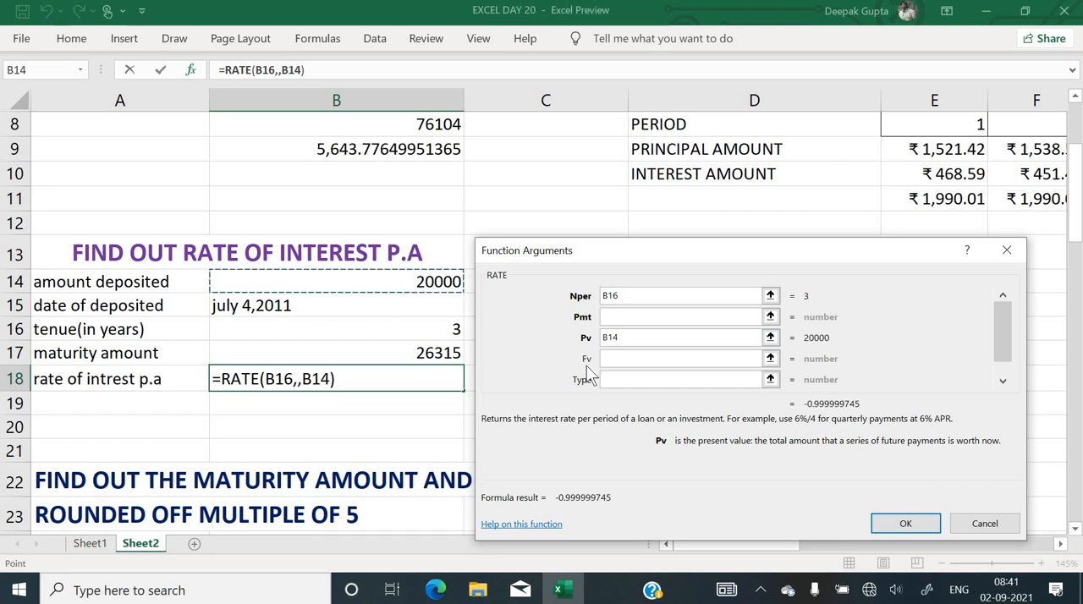
pyautogui.click(610, 360)
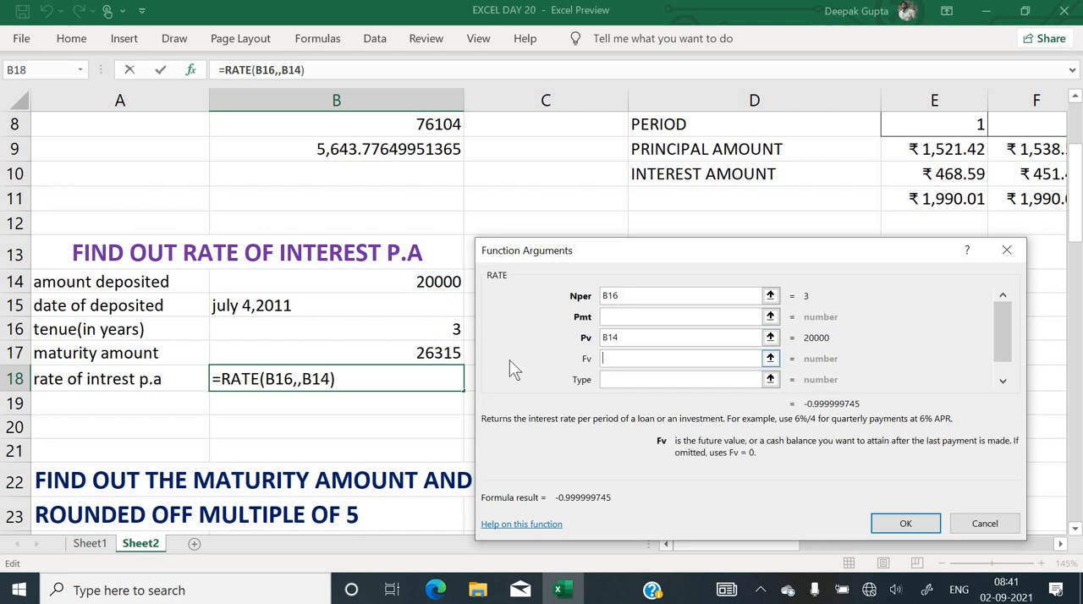
pyautogui.click(454, 352)
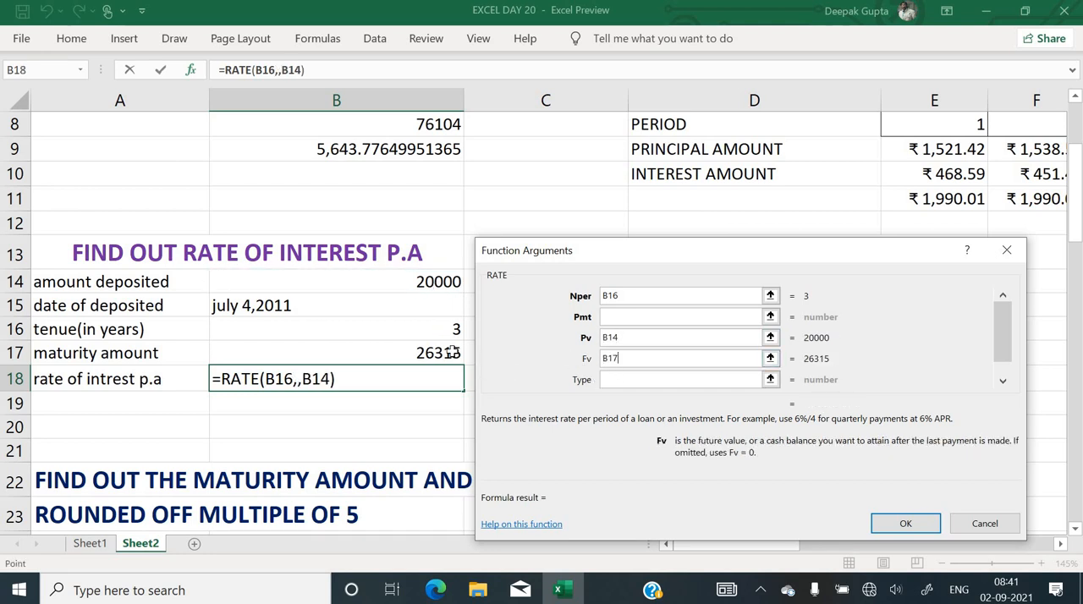
pyautogui.click(604, 358)
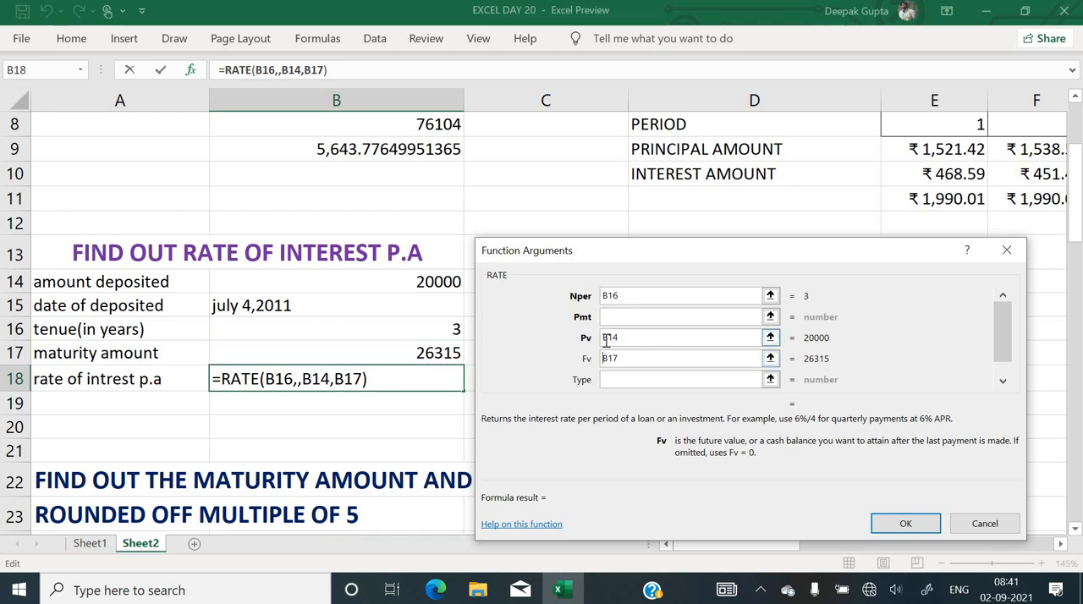
pyautogui.write('-')
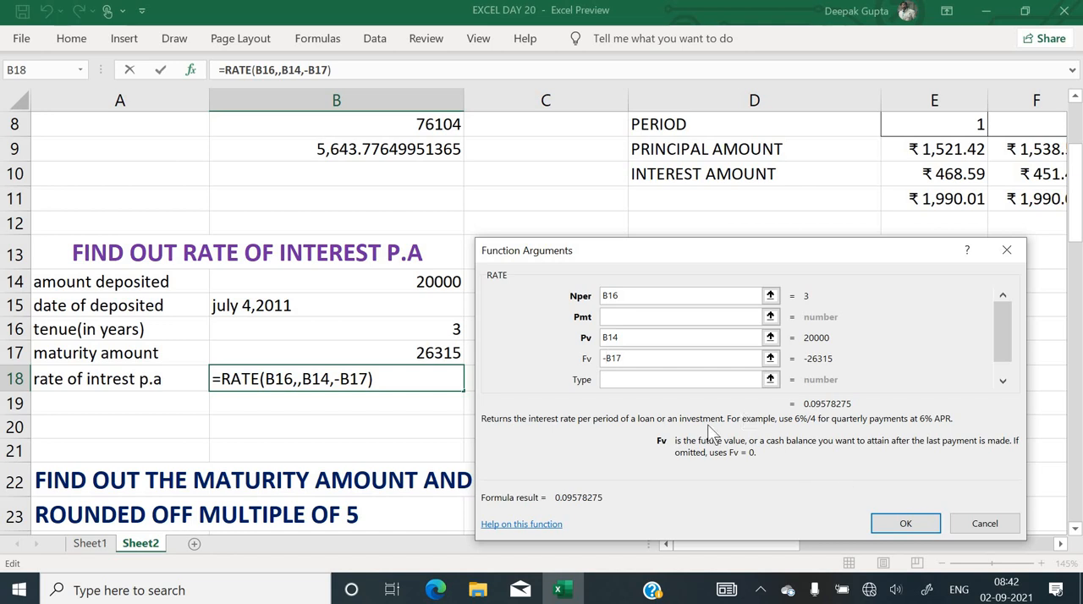
# Set the RATE function's Type to 1 and enter the formula in B18
pyautogui.click(672, 377)
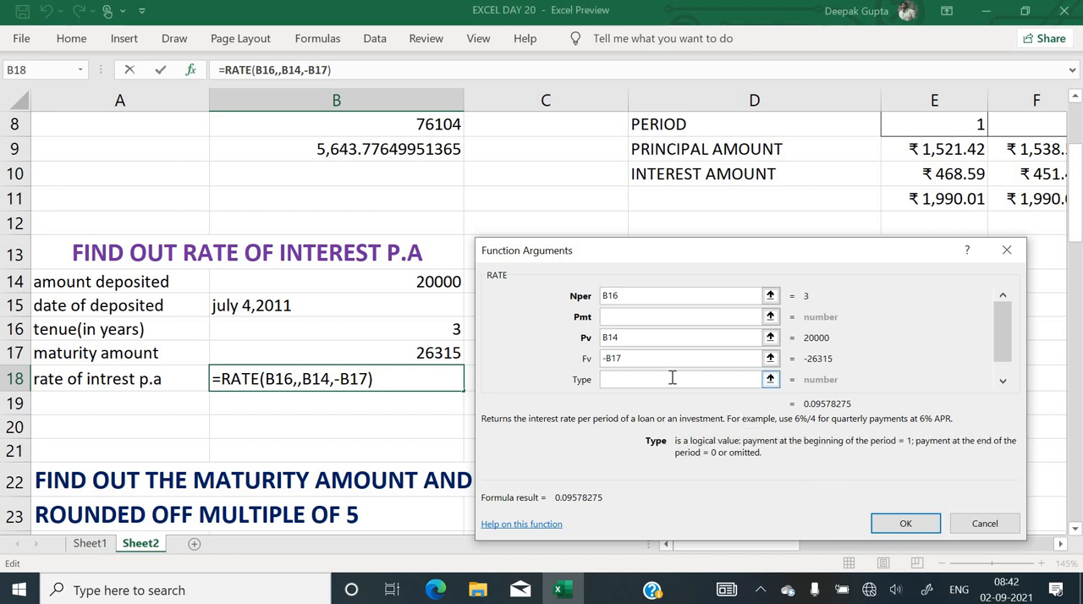
pyautogui.write('1')
pyautogui.click(905, 524)
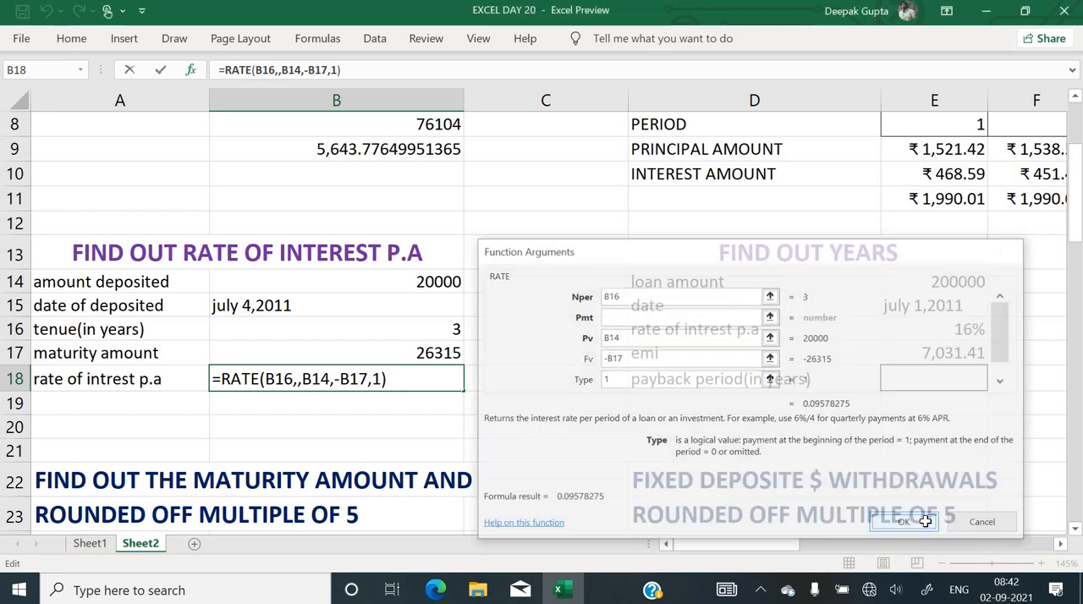
# Format the interest rate in B18 to show two decimal places
pyautogui.click(71, 38)
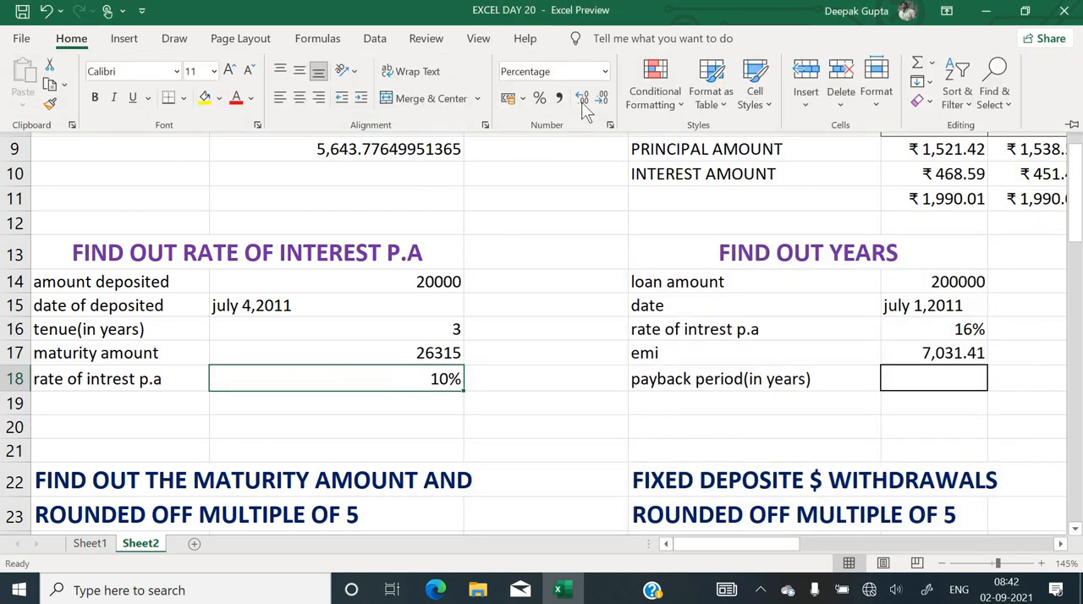
pyautogui.click(583, 101)
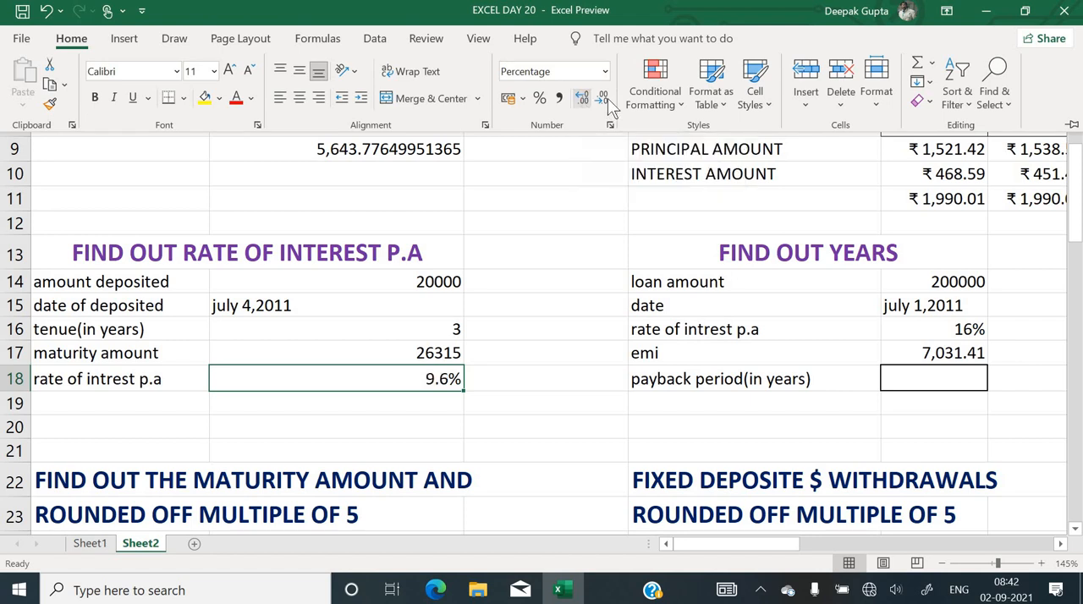
pyautogui.click(603, 100)
pyautogui.click(586, 100)
pyautogui.click(587, 100)
pyautogui.click(593, 274)
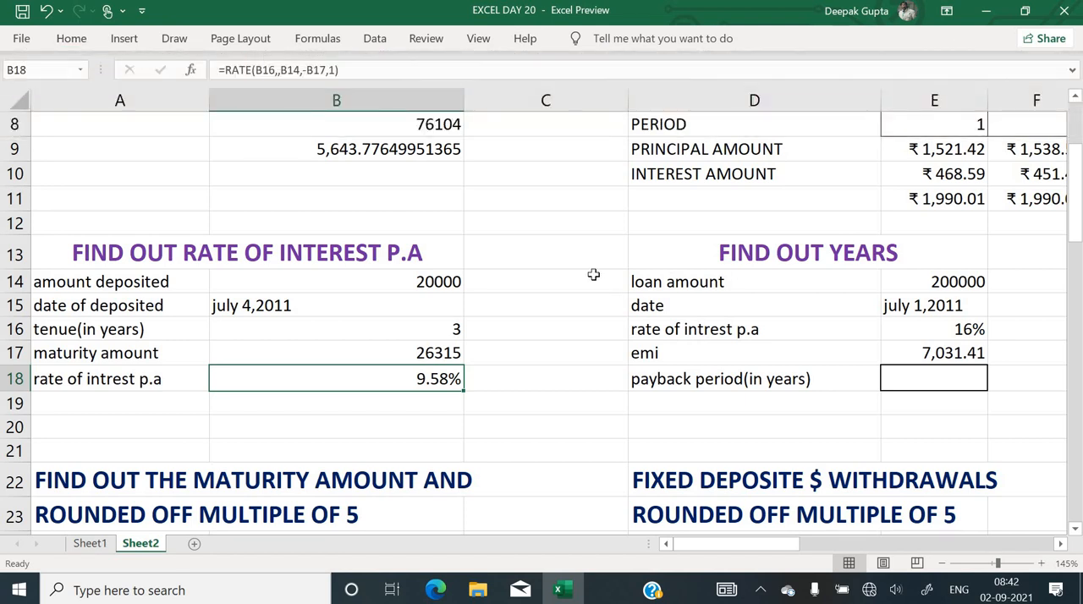
# Review the loan amount, date, rate of interest and EMI in E14:E17 of the FIND OUT YEARS exercise
pyautogui.click(593, 275)
pyautogui.press('Right')
pyautogui.press('Right')
pyautogui.press('Right')
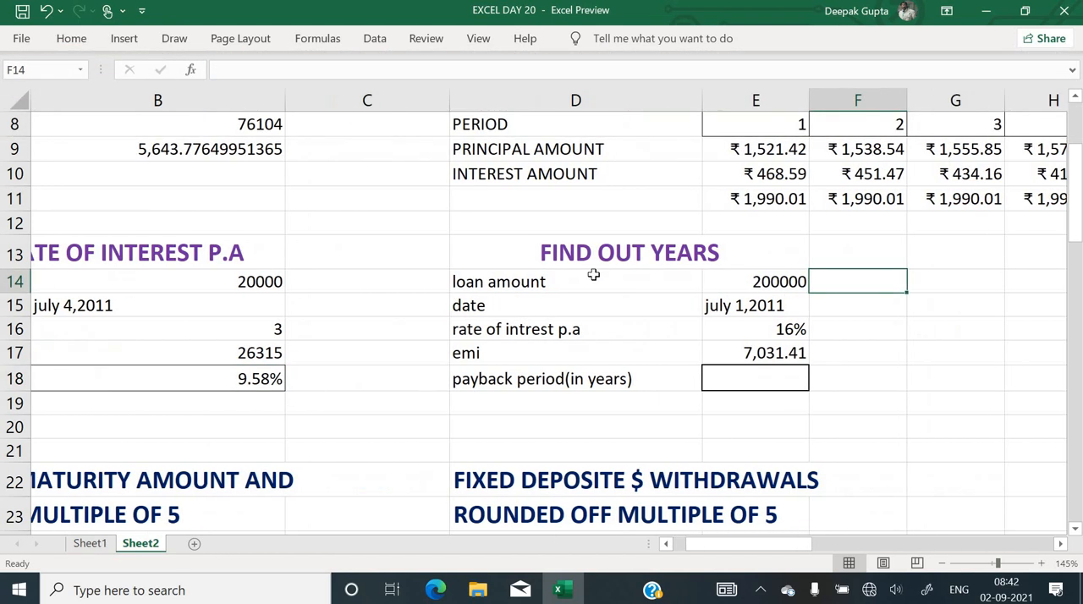
pyautogui.press('Left')
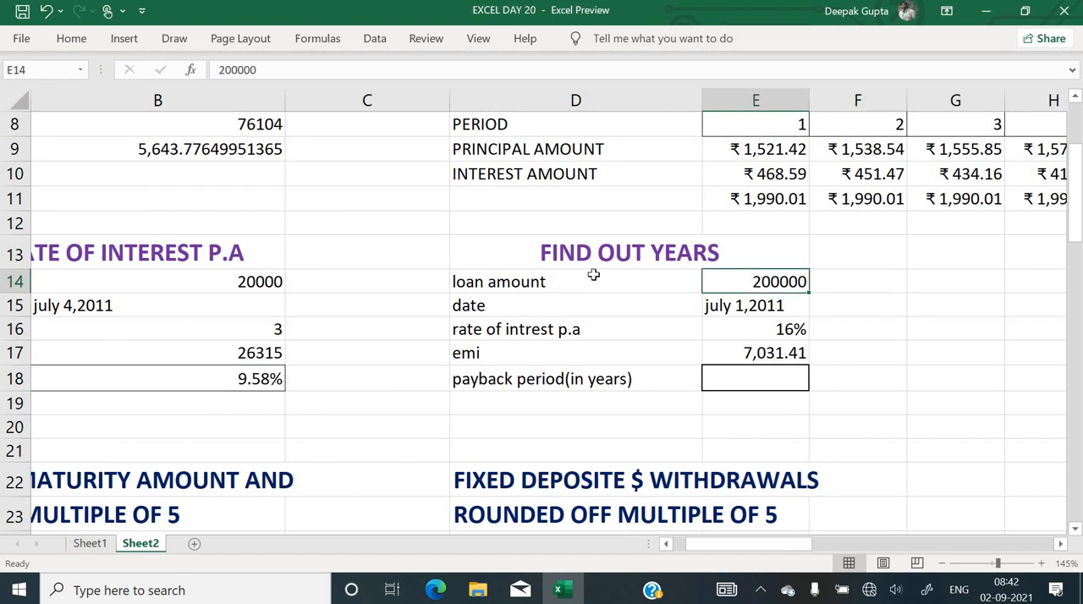
pyautogui.click(767, 306)
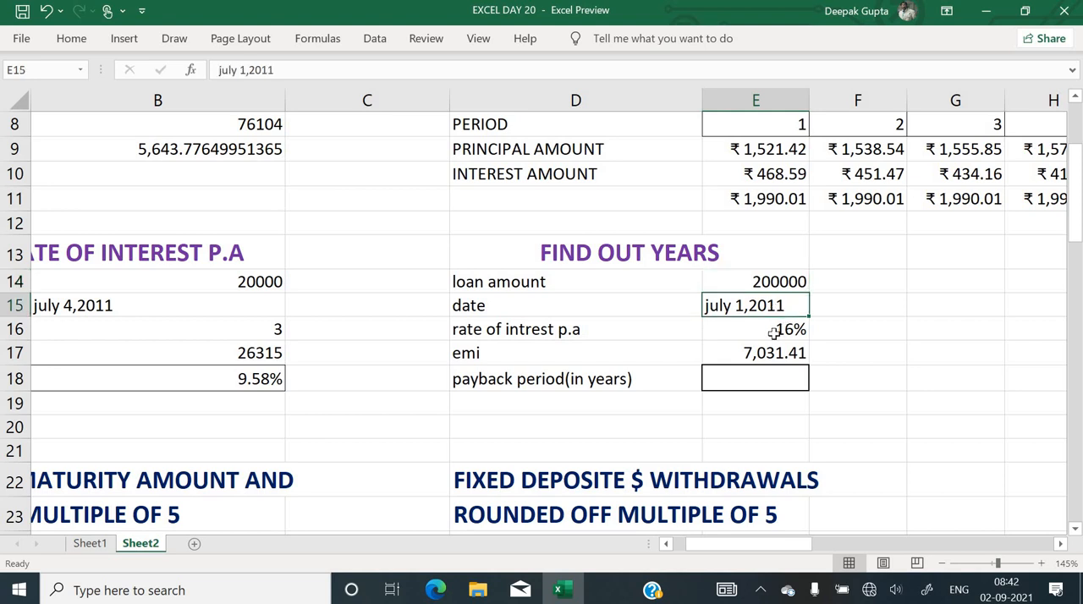
pyautogui.click(768, 334)
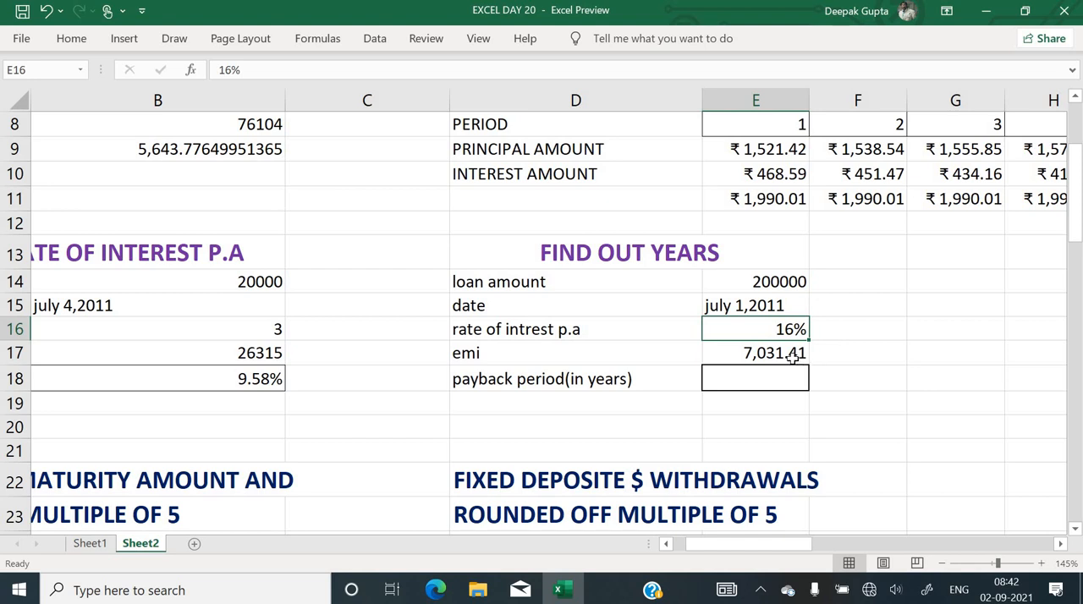
pyautogui.click(792, 355)
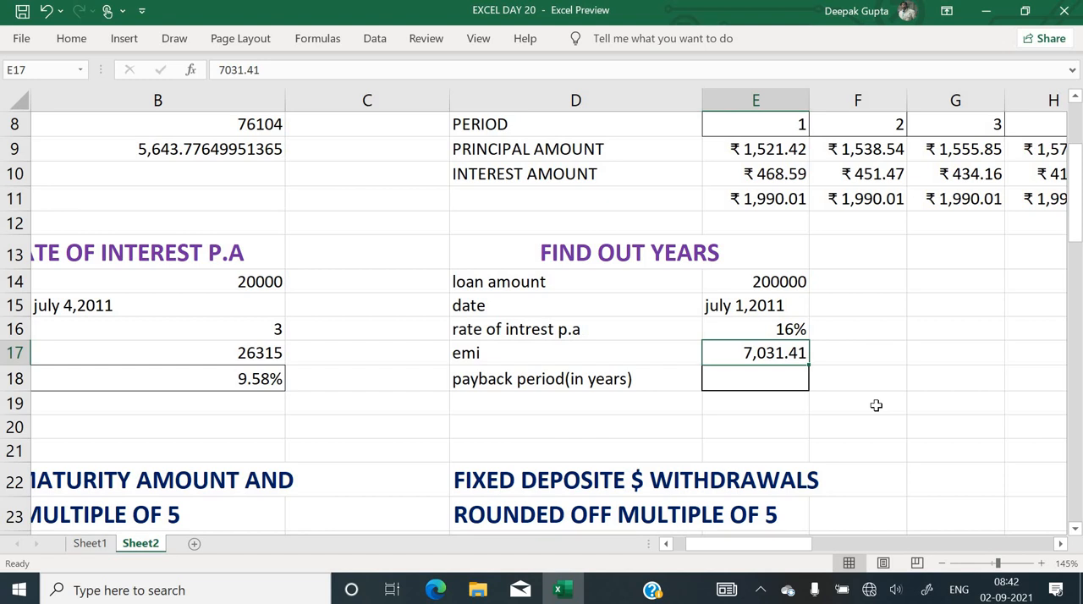
# Begin an NPER formula in the payback period cell E18 with the monthly rate E16/12 as its rate argument
pyautogui.write('=')
pyautogui.press('Escape')
pyautogui.press('Down')
pyautogui.write('=n')
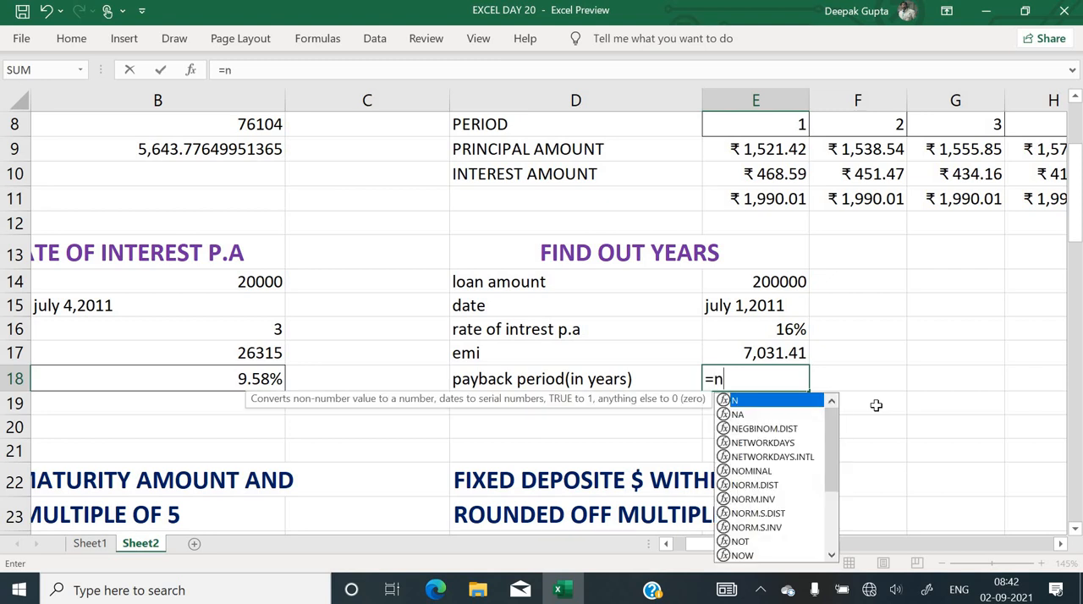
pyautogui.write('per')
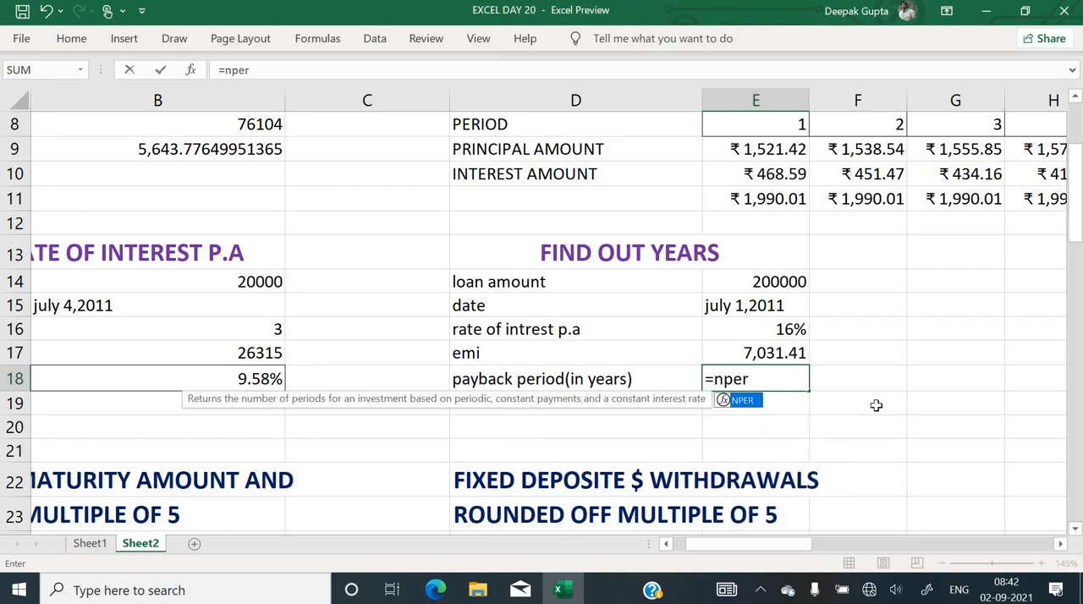
pyautogui.write('(')
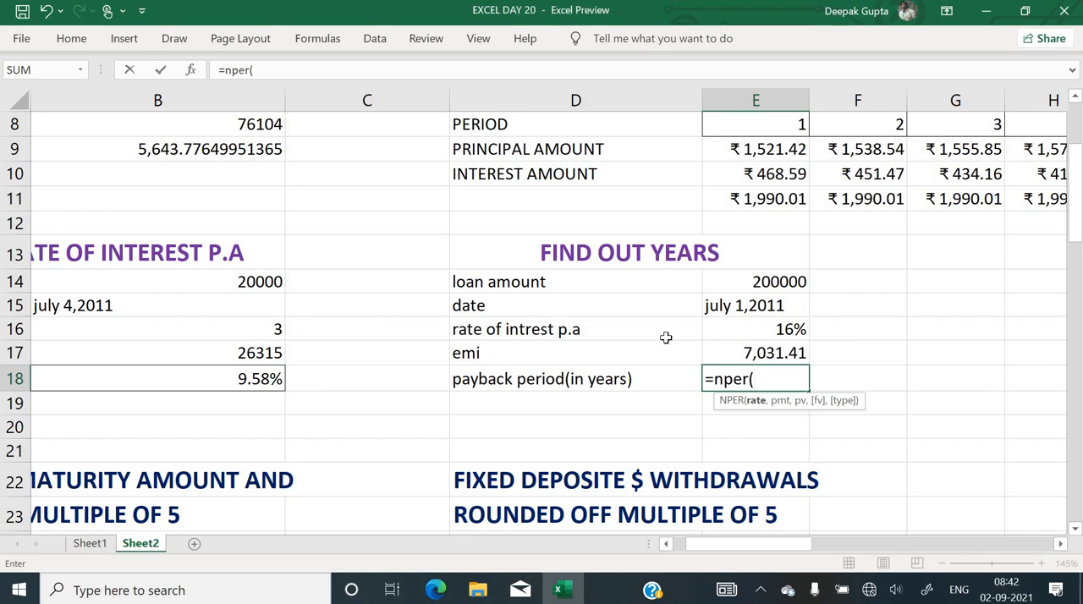
pyautogui.click(775, 330)
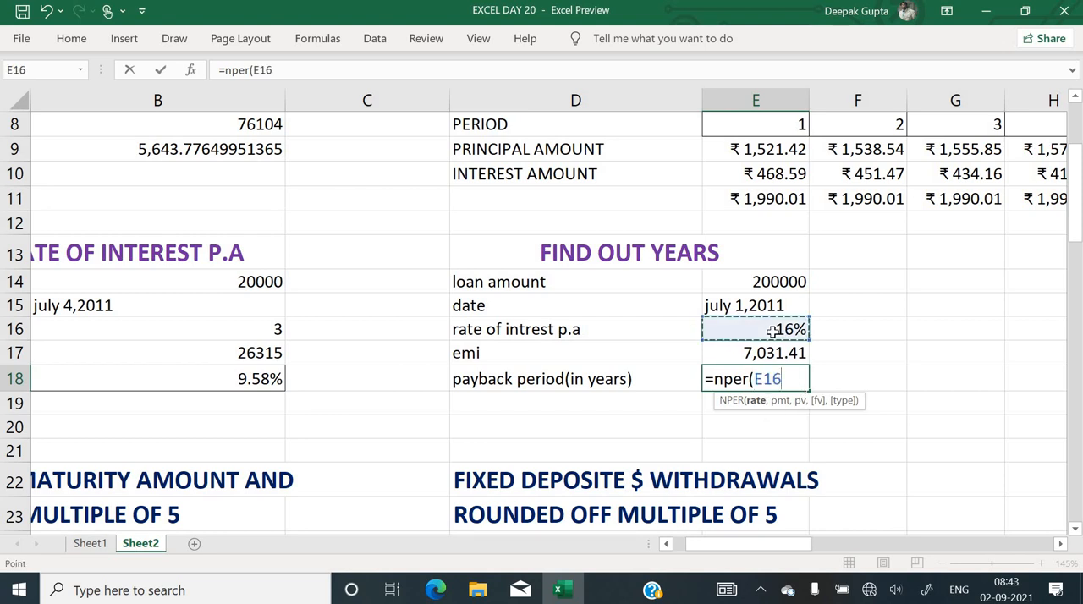
pyautogui.write('/12')
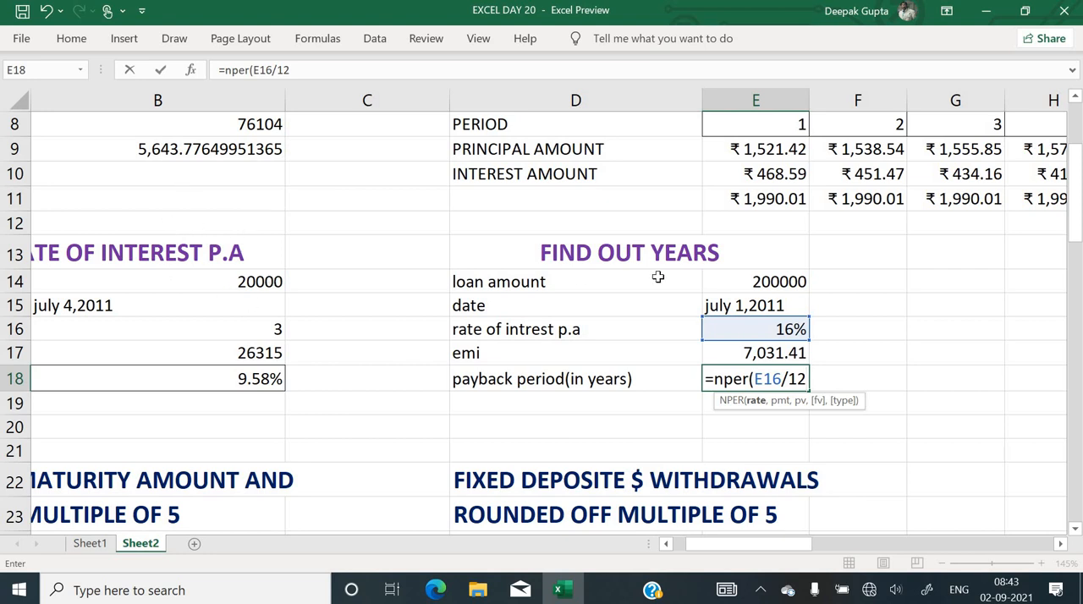
pyautogui.write(',')
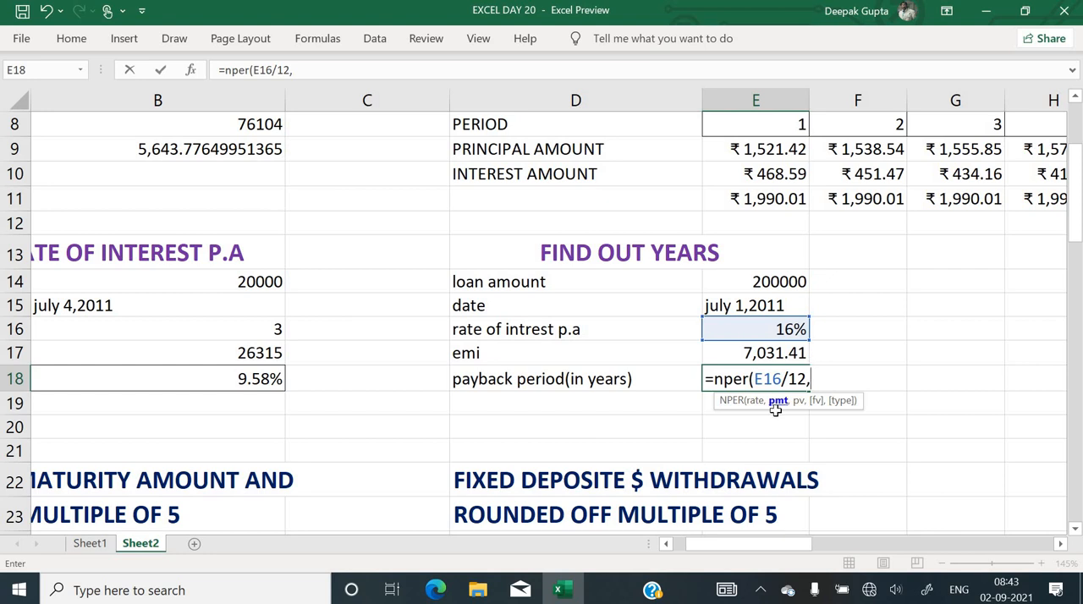
# Set the NPER payment to E17 and present value to E14, skip the future value, set Type to 1 and enter the formula
pyautogui.click(770, 354)
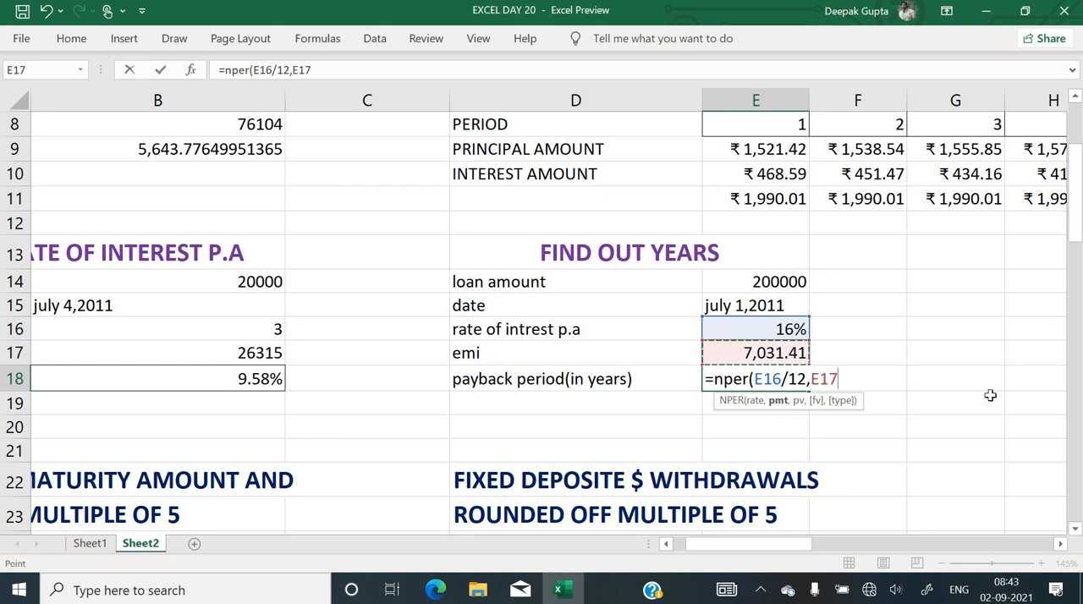
pyautogui.write(',')
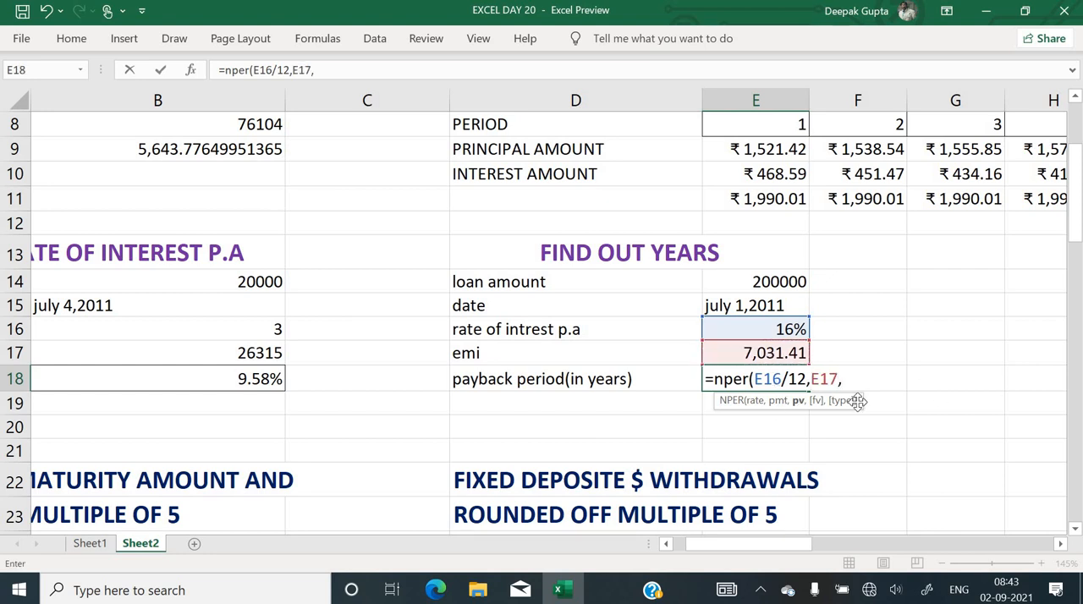
pyautogui.click(760, 284)
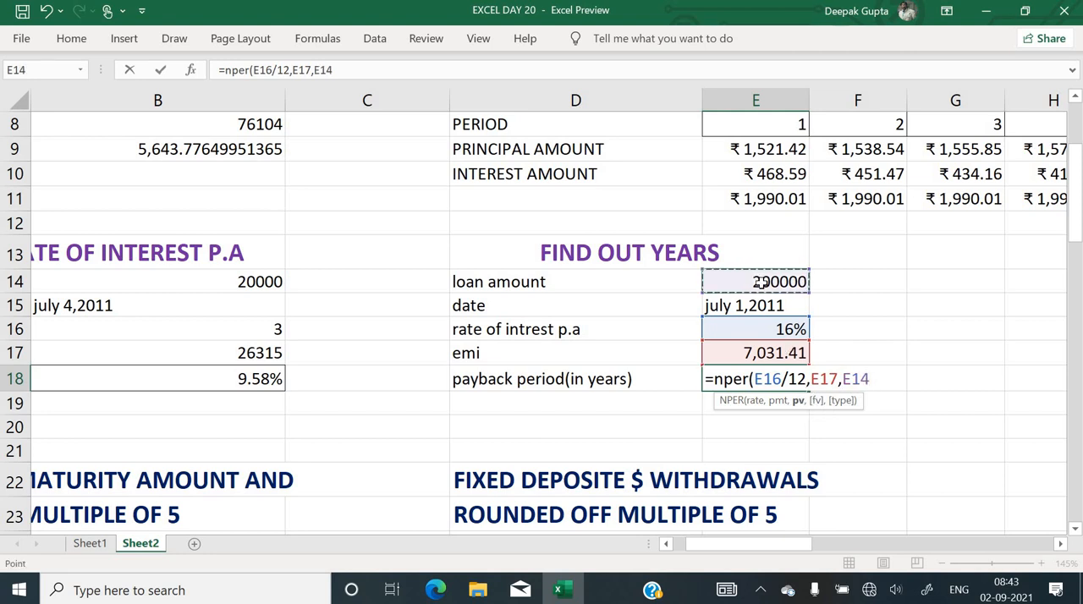
pyautogui.write(',')
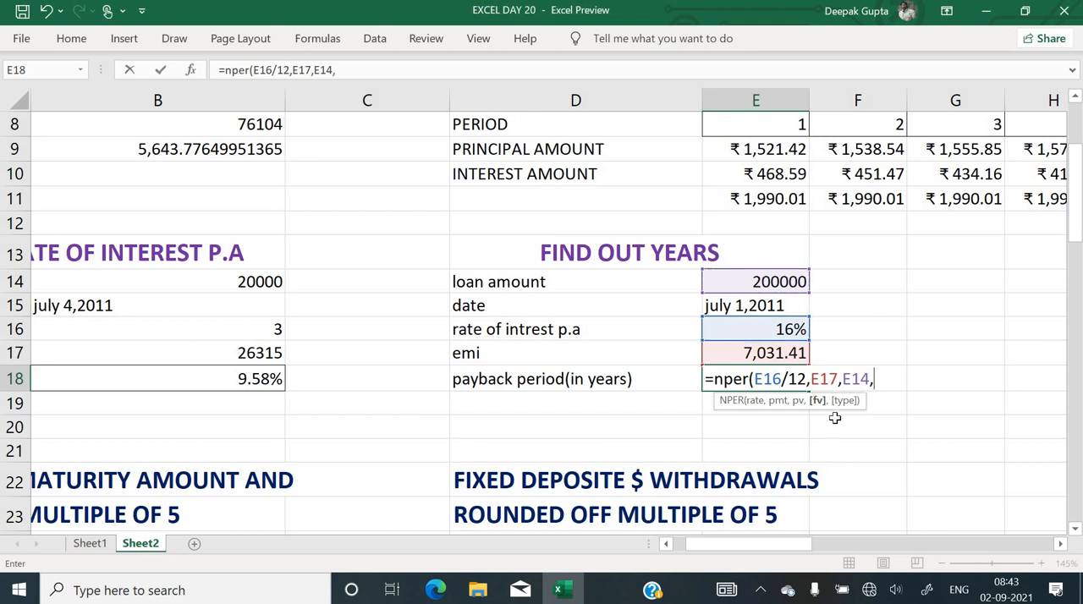
pyautogui.write(',')
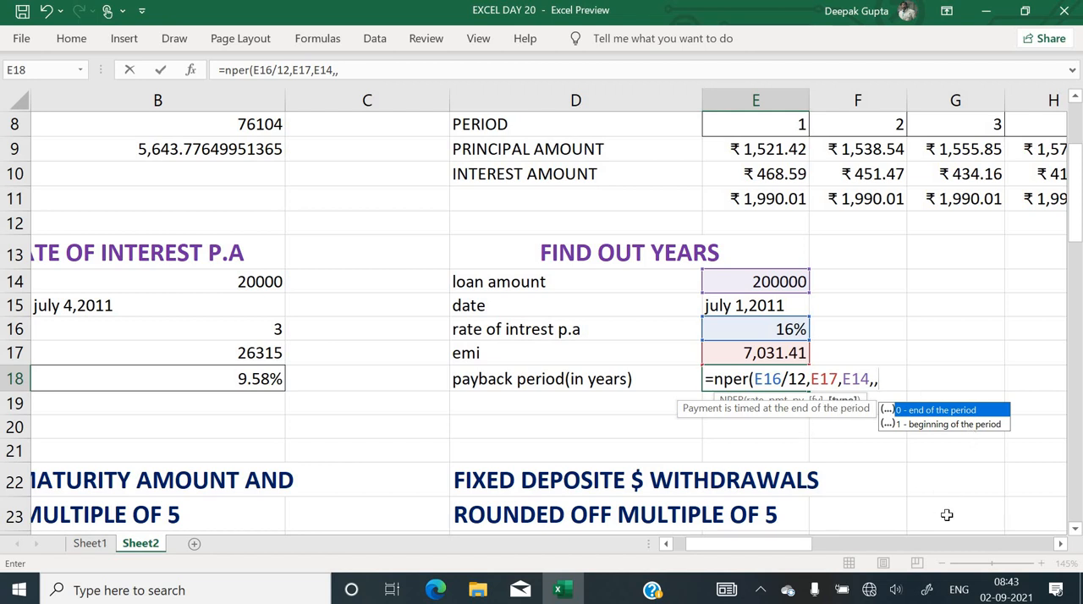
pyautogui.write('1)')
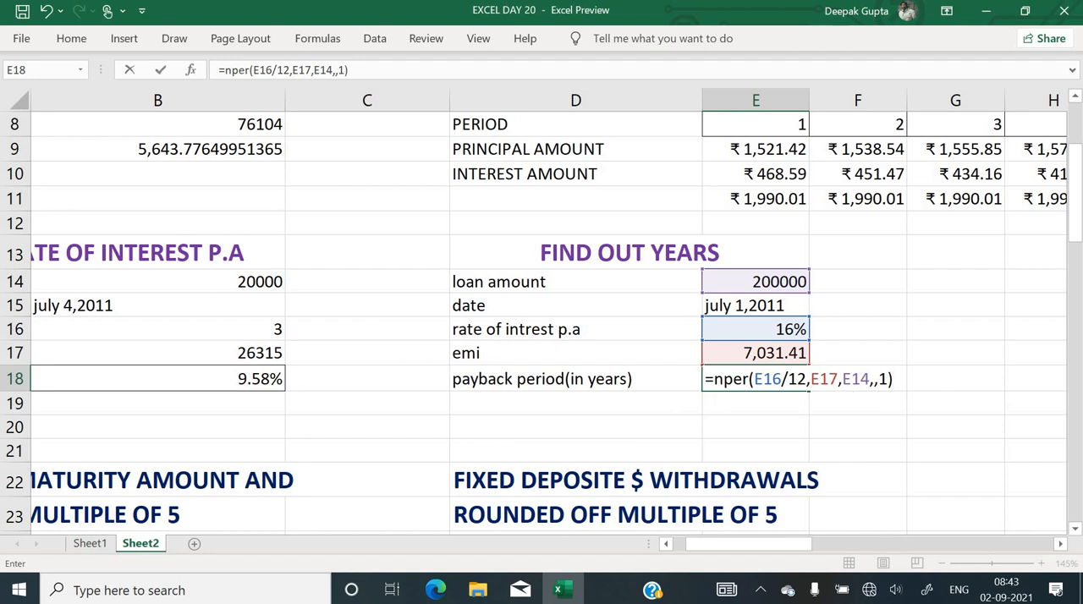
pyautogui.press('Return')
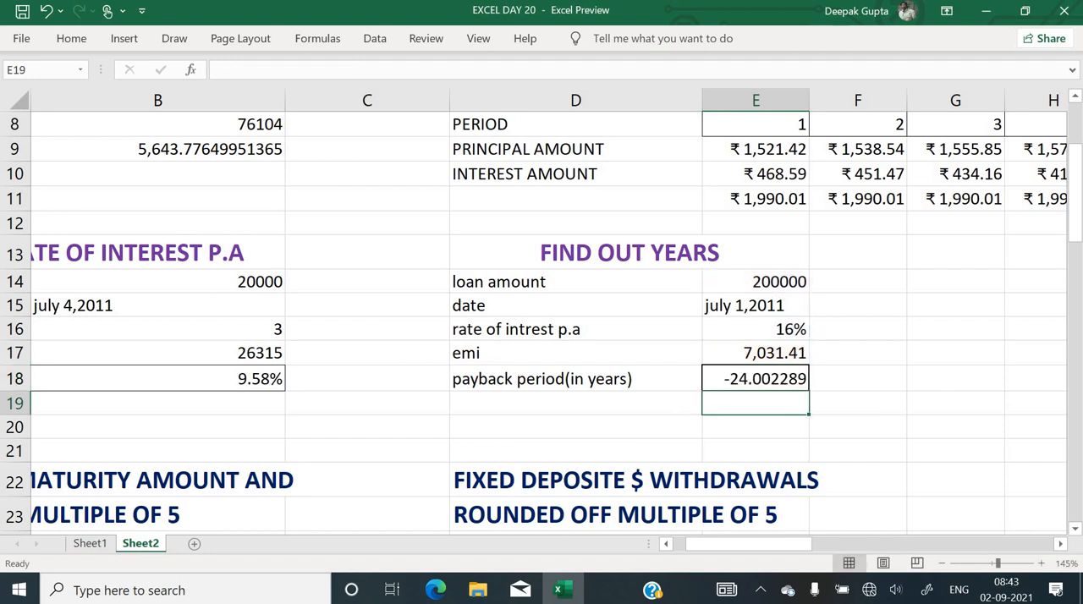
# Format the payback period in E18 to show no decimal places
pyautogui.press('Up')
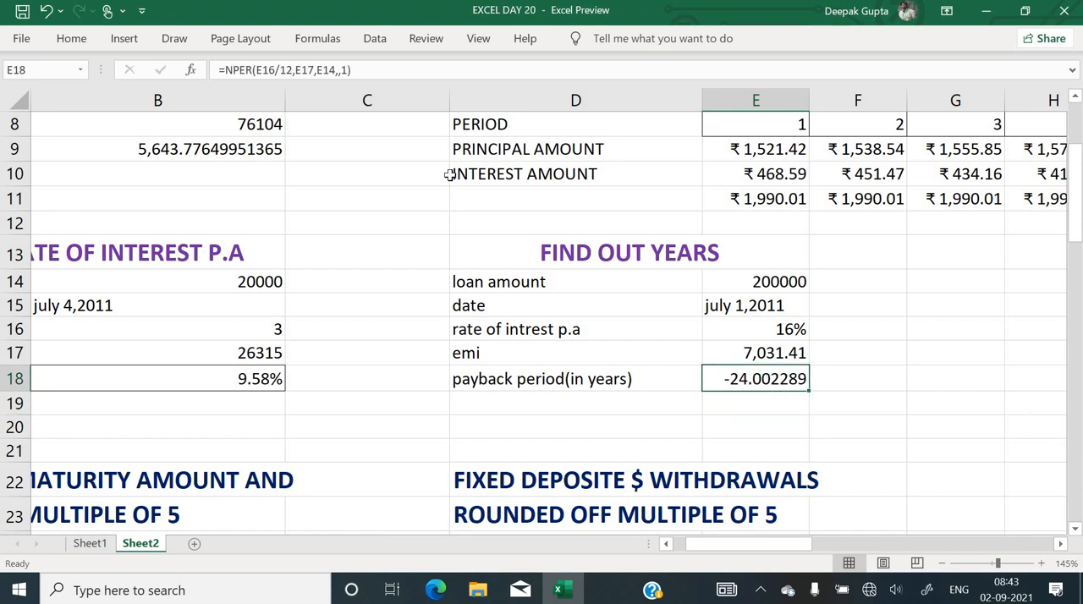
pyautogui.click(71, 40)
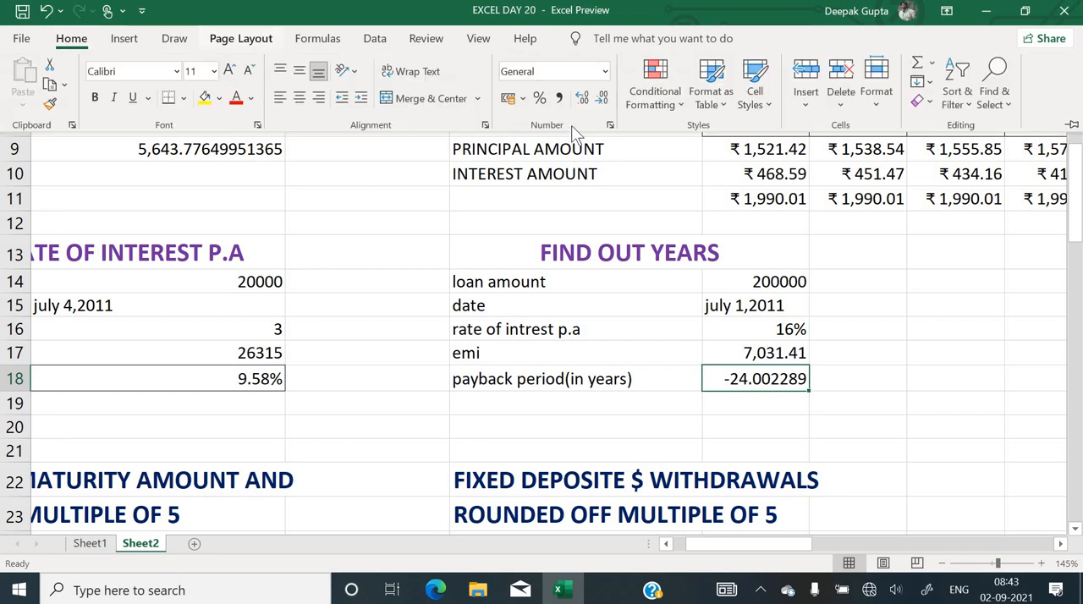
pyautogui.click(583, 99)
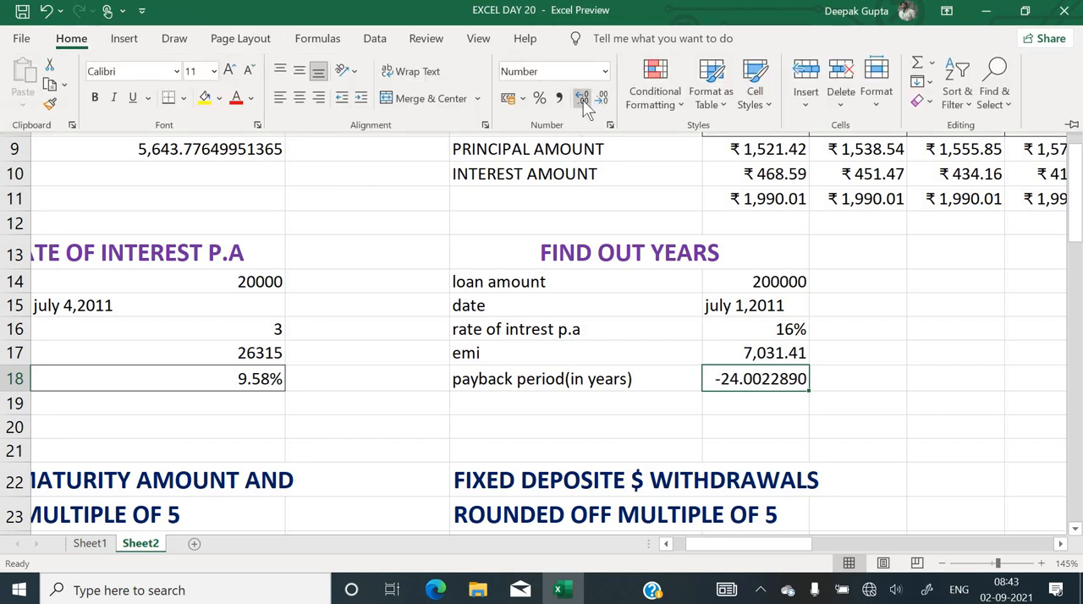
pyautogui.click(583, 99)
pyautogui.click(583, 99)
pyautogui.click(604, 99)
pyautogui.click(603, 99)
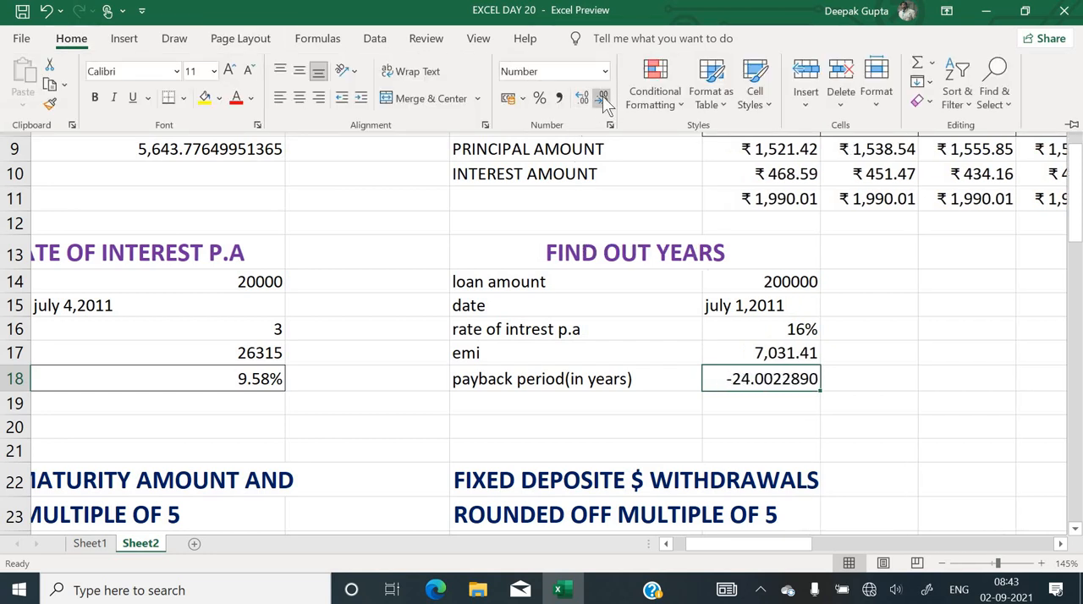
pyautogui.click(603, 99)
pyautogui.click(604, 99)
pyautogui.click(603, 99)
pyautogui.click(603, 99)
pyautogui.click(604, 99)
pyautogui.click(603, 99)
pyautogui.click(603, 99)
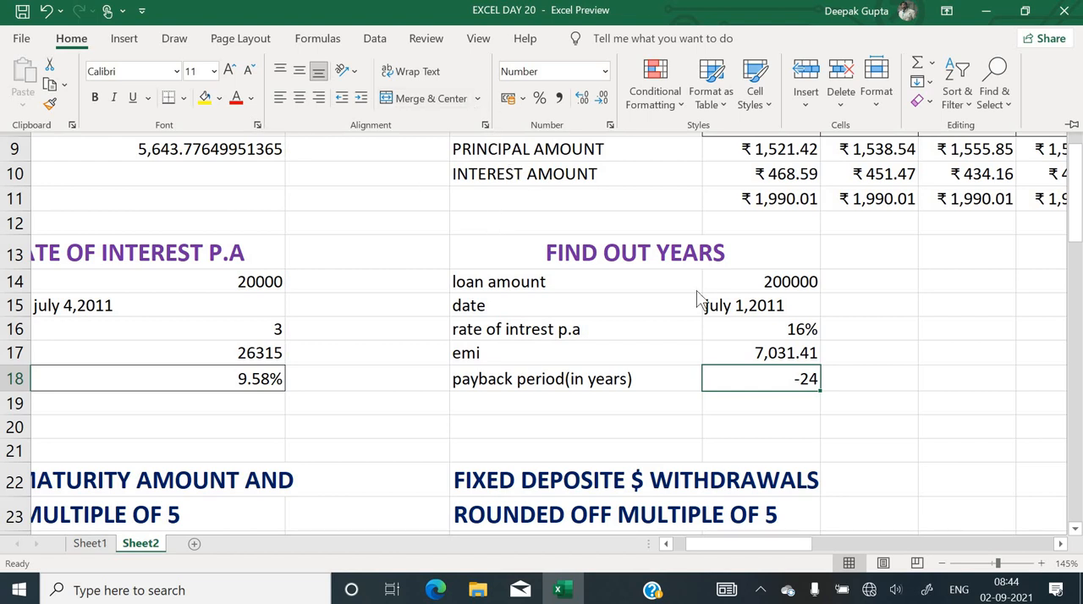
# Edit the NPER formula in E18 so its present value argument is the negative loan amount, -E14
pyautogui.click(784, 381)
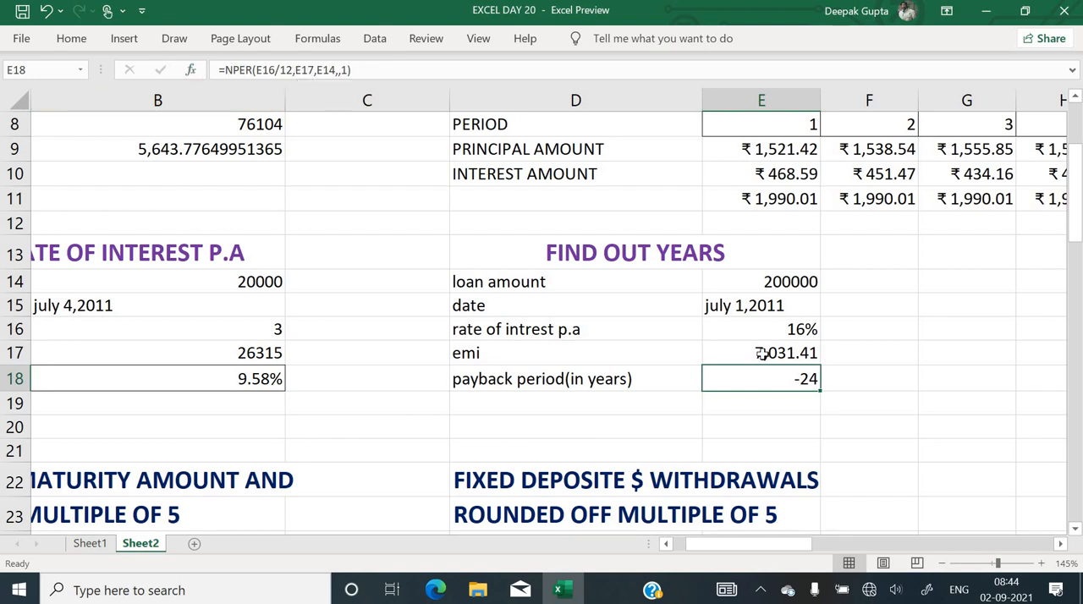
pyautogui.press('F2')
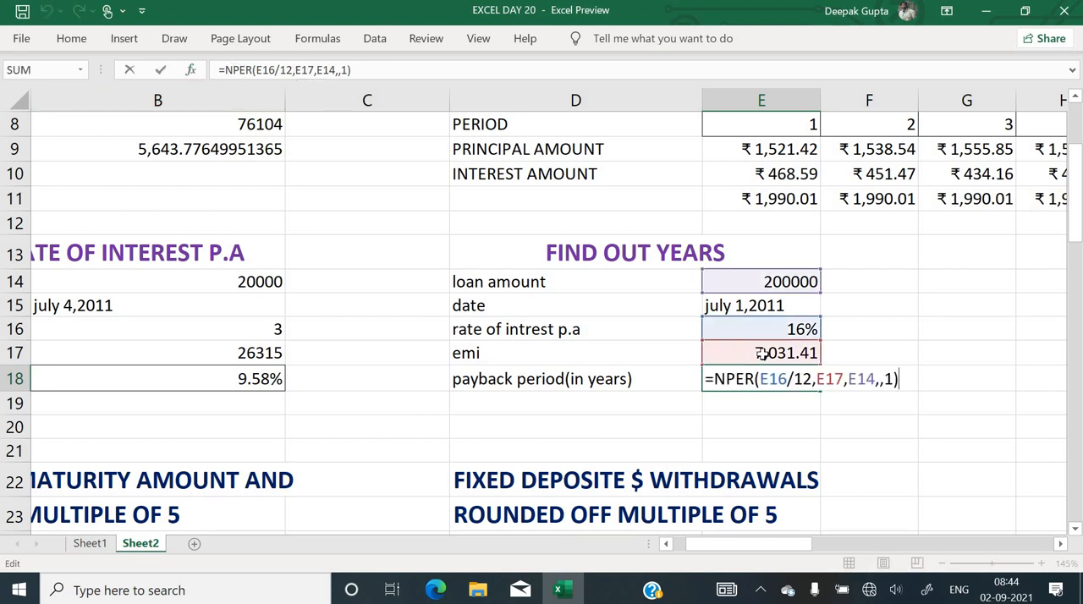
pyautogui.click(849, 379)
pyautogui.write('-')
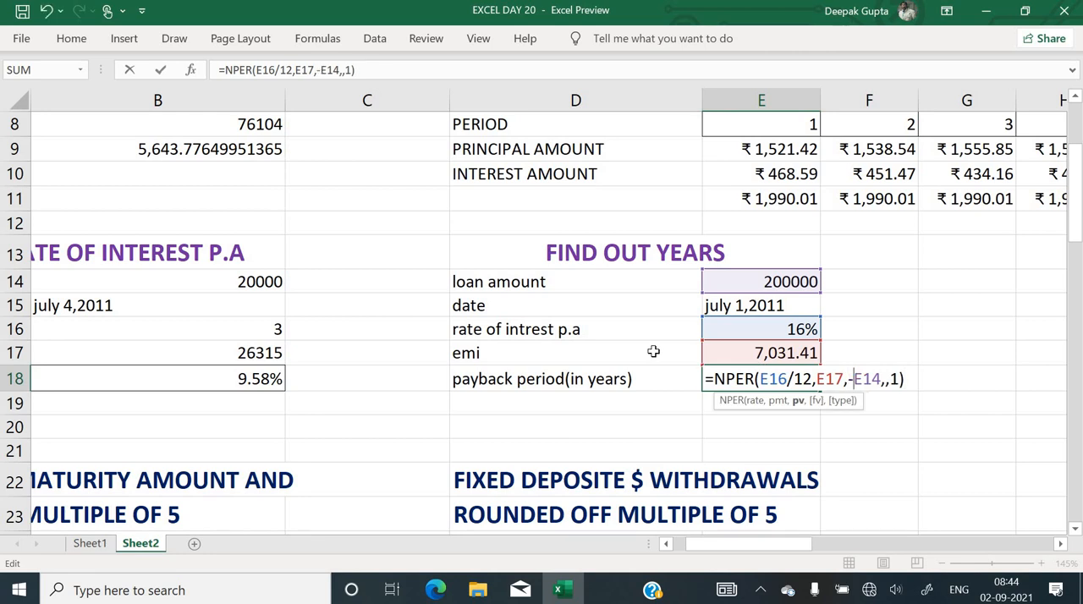
pyautogui.press('Return')
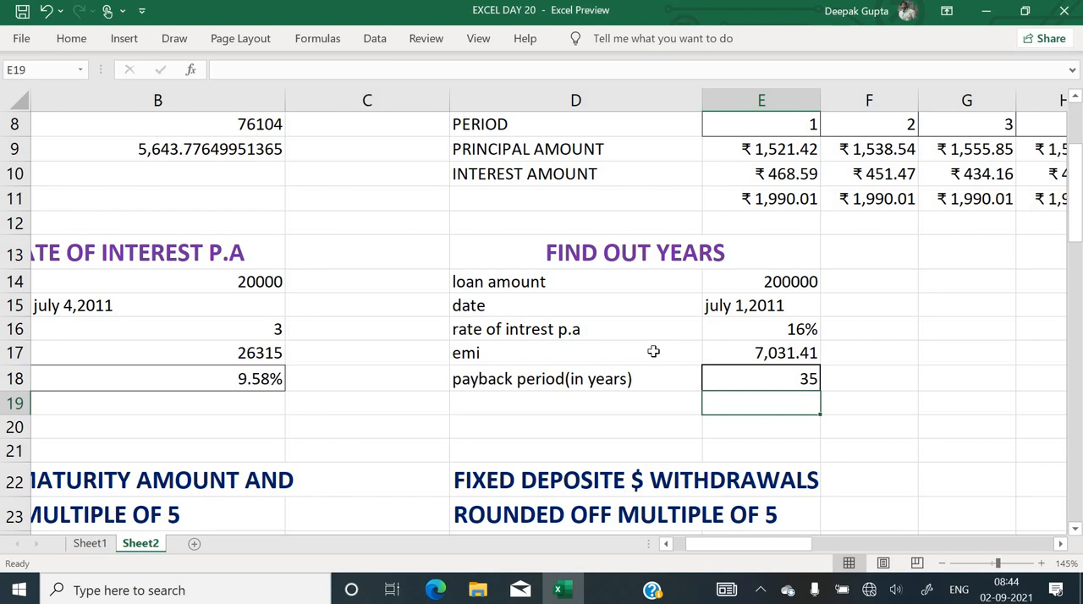
# Calculate the total repayment in F18 by multiplying the EMI by the payback period with =E17*E18
pyautogui.click(900, 384)
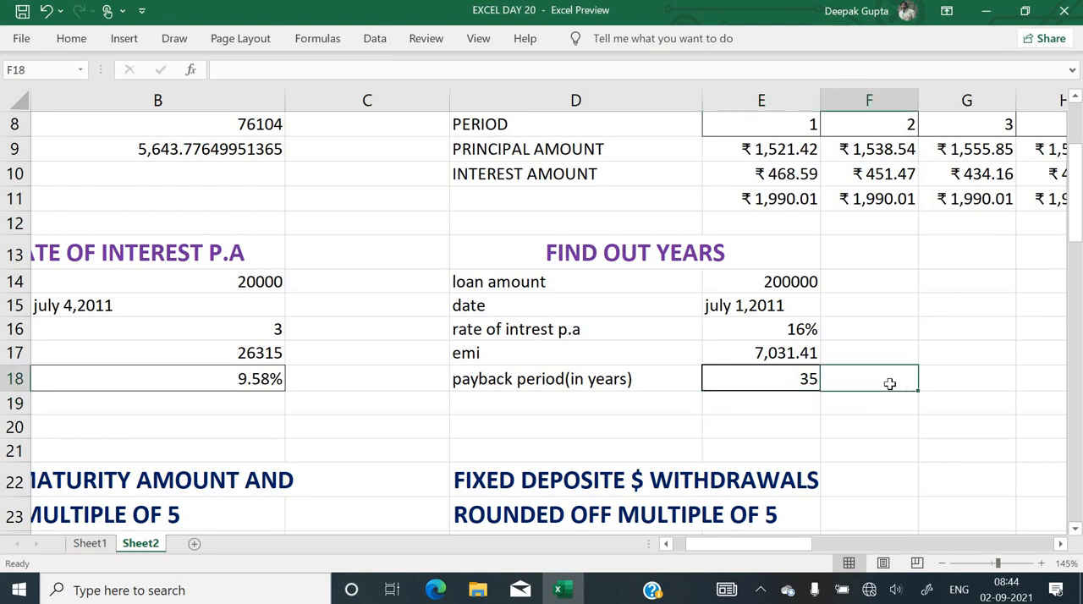
pyautogui.write('=')
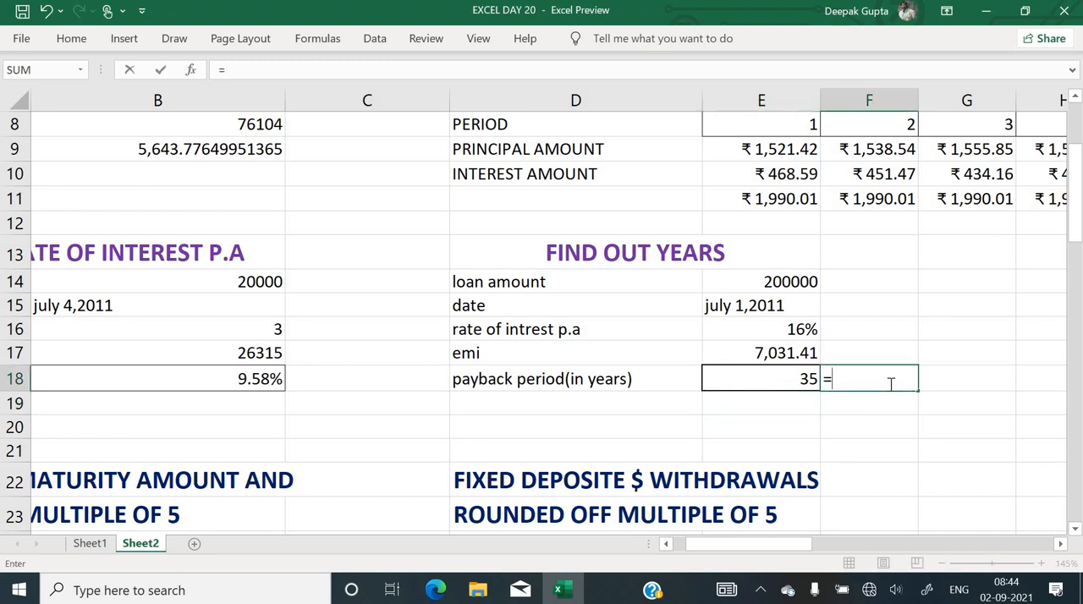
pyautogui.press('Up')
pyautogui.press('Left')
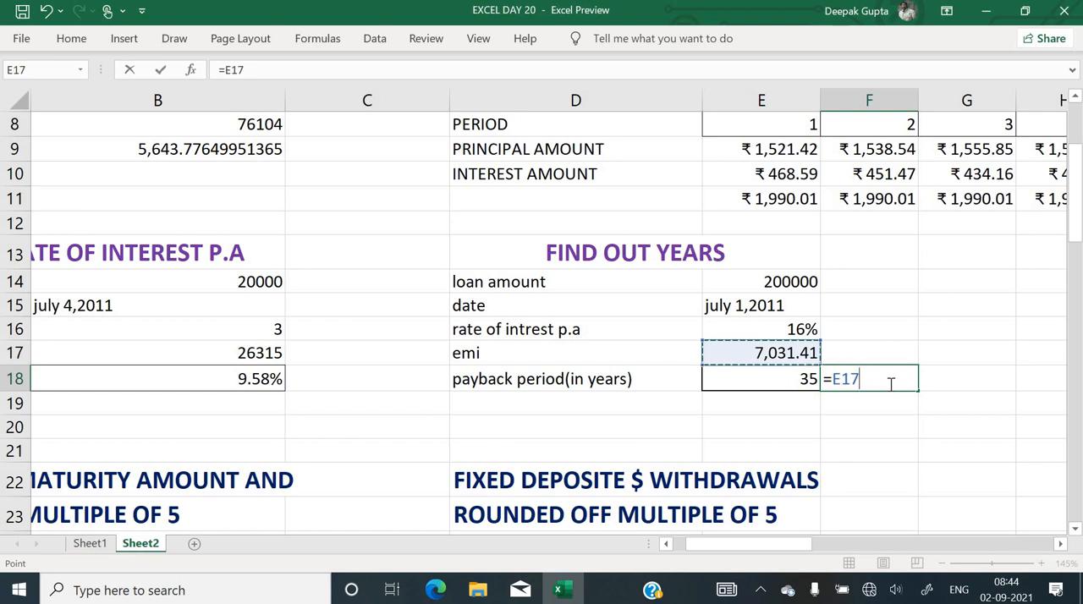
pyautogui.write('*')
pyautogui.press('Left')
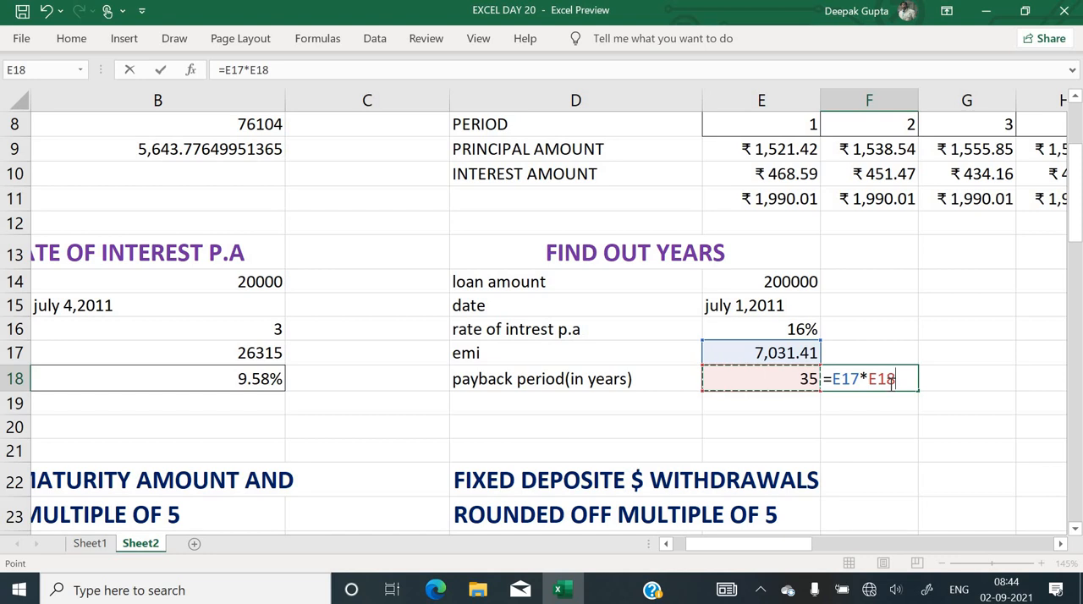
pyautogui.press('Return')
pyautogui.click(890, 383)
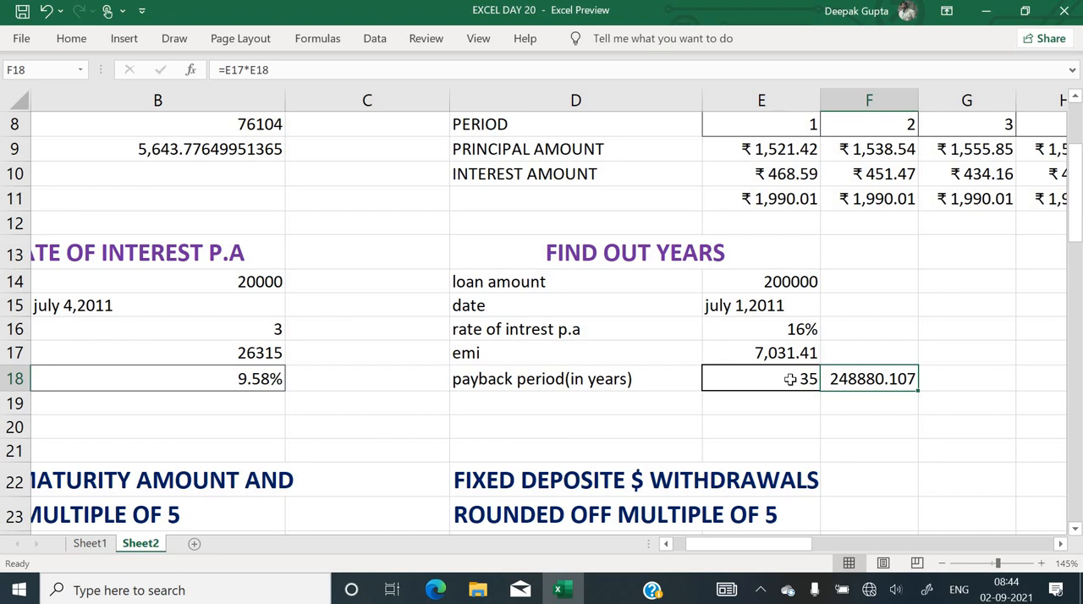
# Review the monthly deposit, interest rate, tenure and opening date given for the maturity amount exercise in rows 22 to 28
pyautogui.click(787, 379)
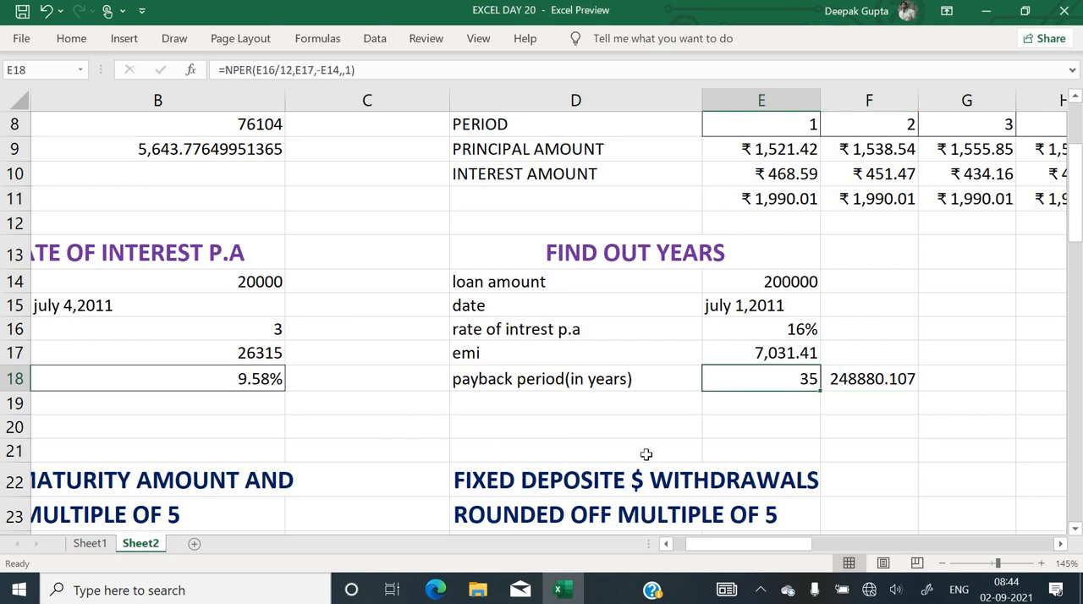
pyautogui.click(645, 455)
pyautogui.press('Left')
pyautogui.press('Left')
pyautogui.press('Left')
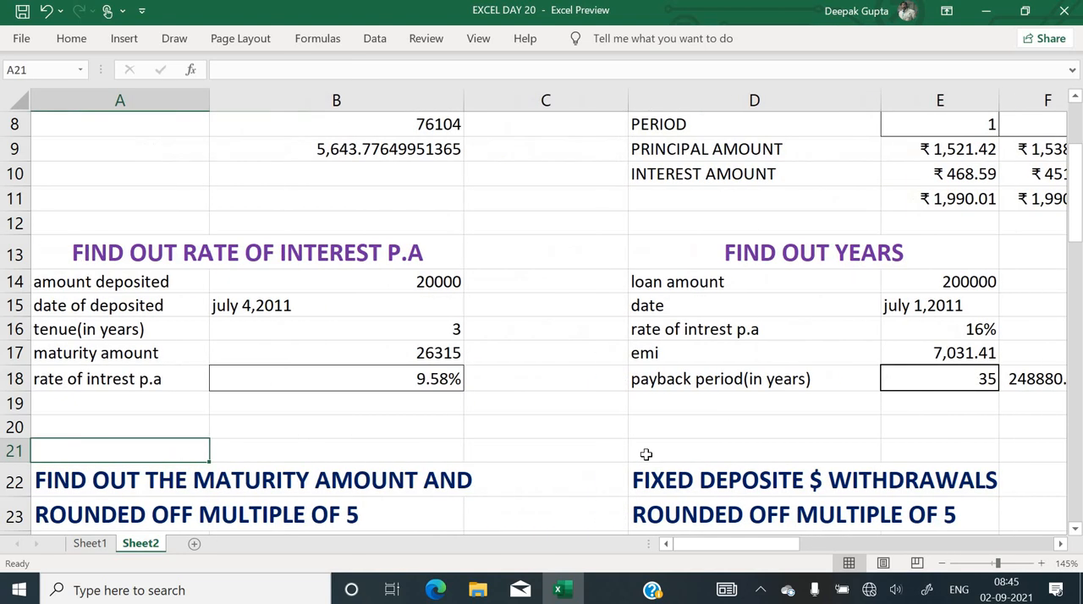
pyautogui.press('Down')
pyautogui.press('Down')
pyautogui.press('Down')
pyautogui.press('Down')
pyautogui.press('Down')
pyautogui.press('Down')
pyautogui.press('Down')
pyautogui.press('Down')
pyautogui.press('Down')
pyautogui.press('Down')
pyautogui.press('Down')
pyautogui.press('Down')
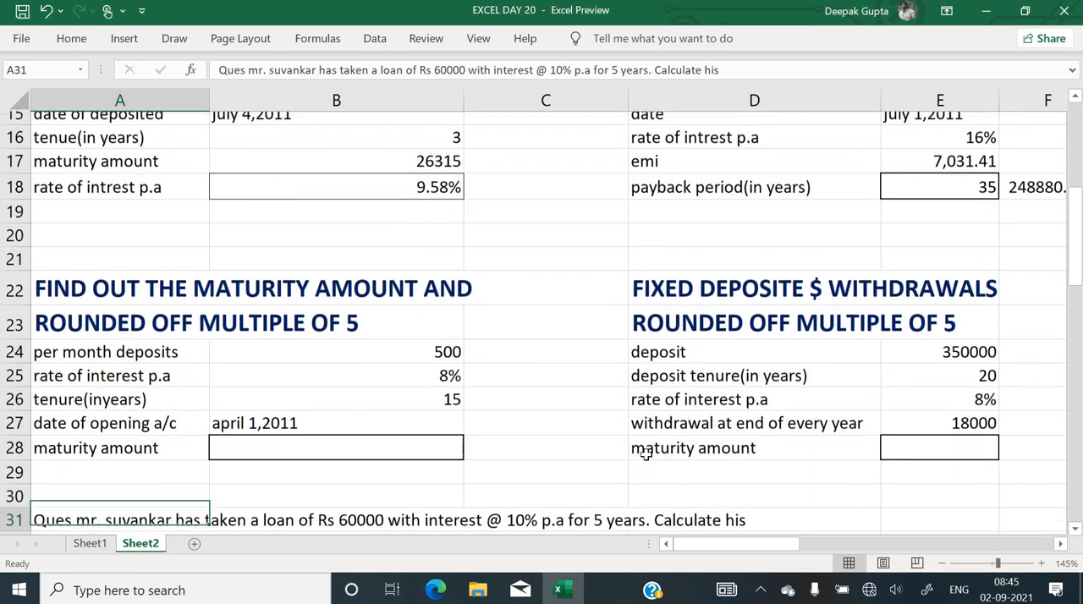
pyautogui.press('Down')
pyautogui.press('Down')
pyautogui.press('Down')
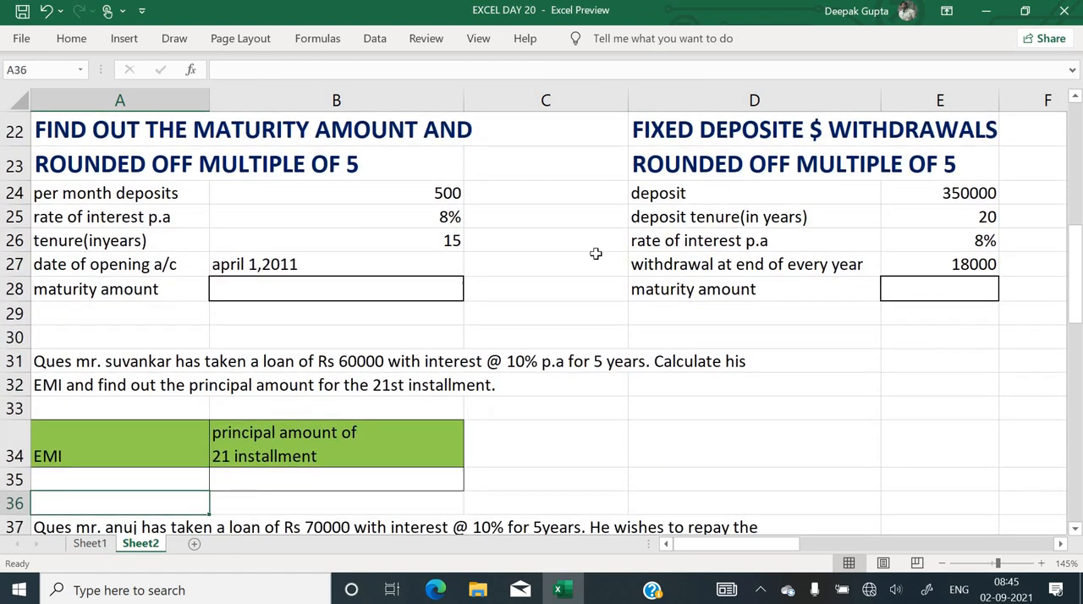
pyautogui.click(190, 191)
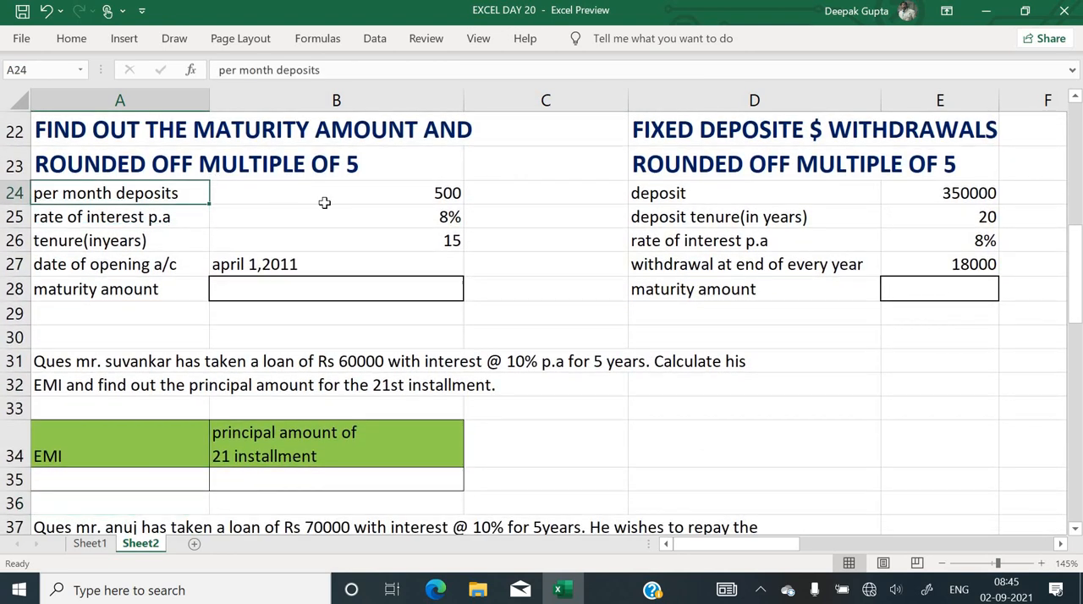
pyautogui.click(368, 200)
pyautogui.click(288, 218)
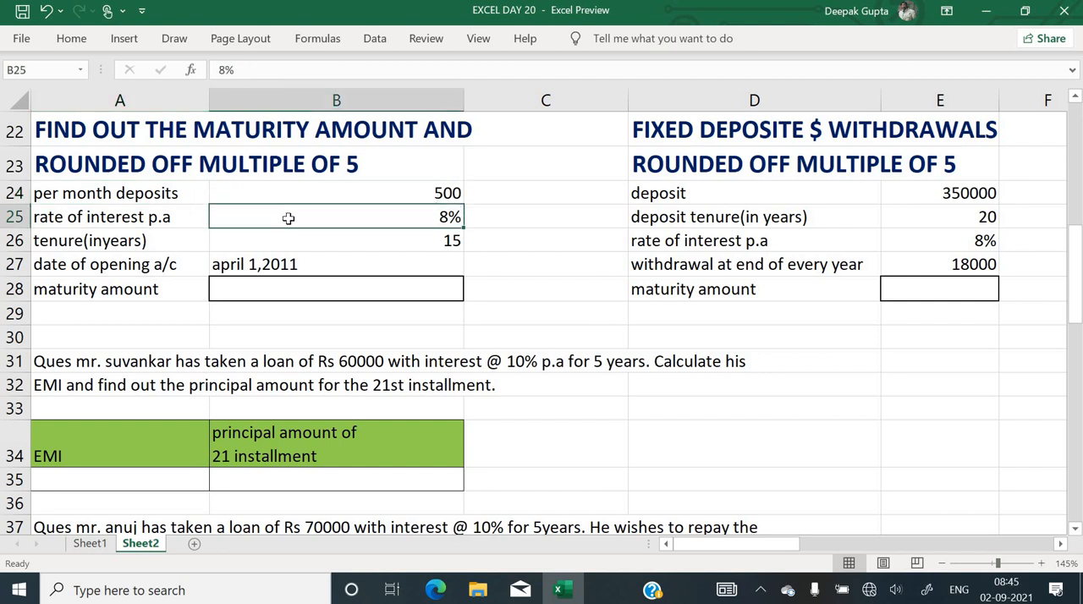
pyautogui.click(290, 246)
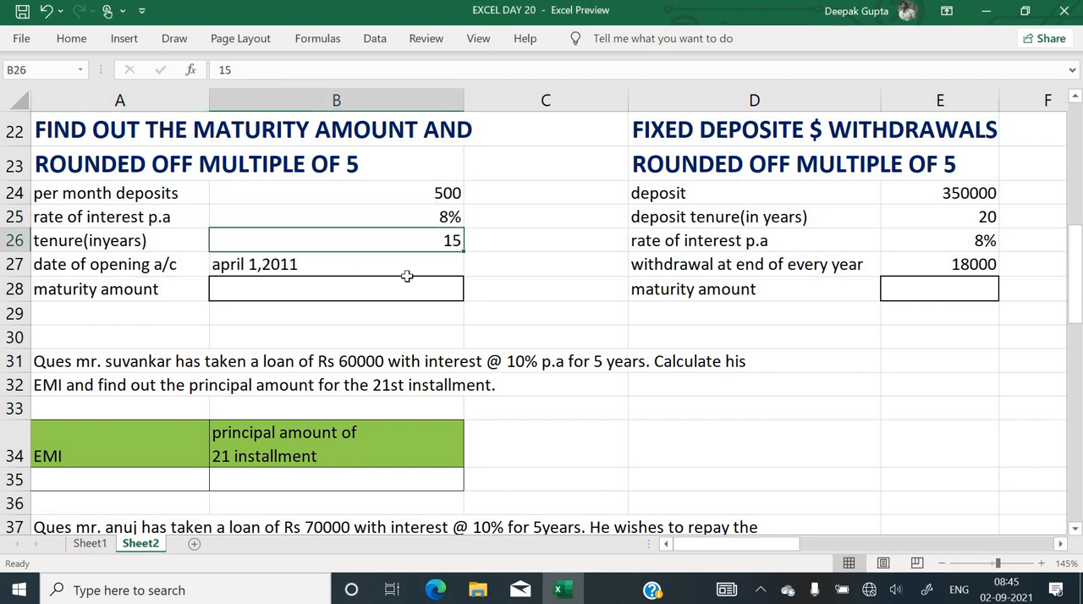
pyautogui.click(369, 265)
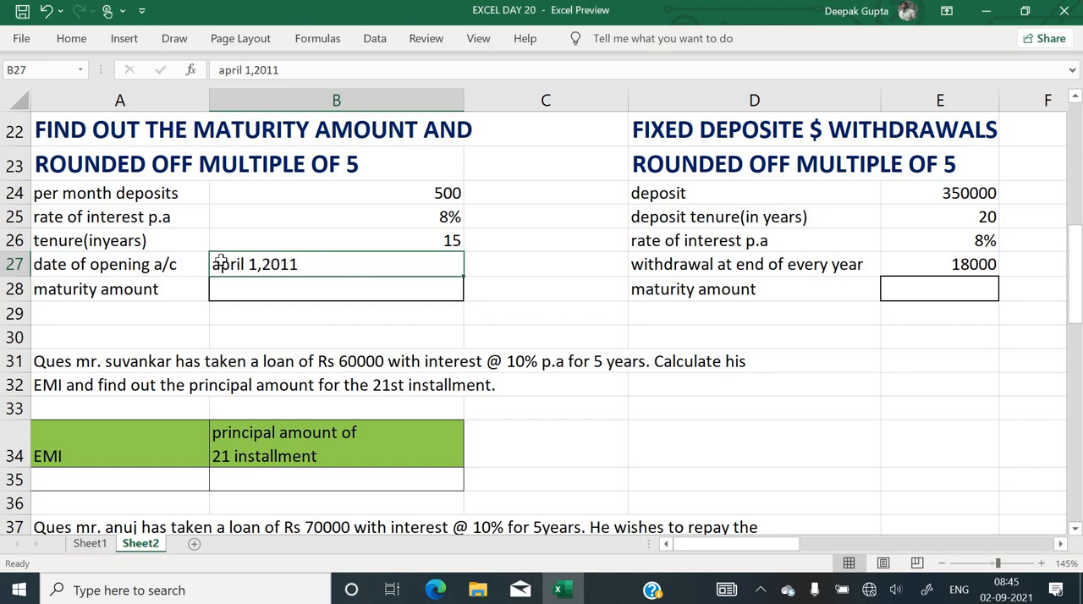
# Start an FV function for the maturity amount in B28 with its rate set to B25/12
pyautogui.click(314, 285)
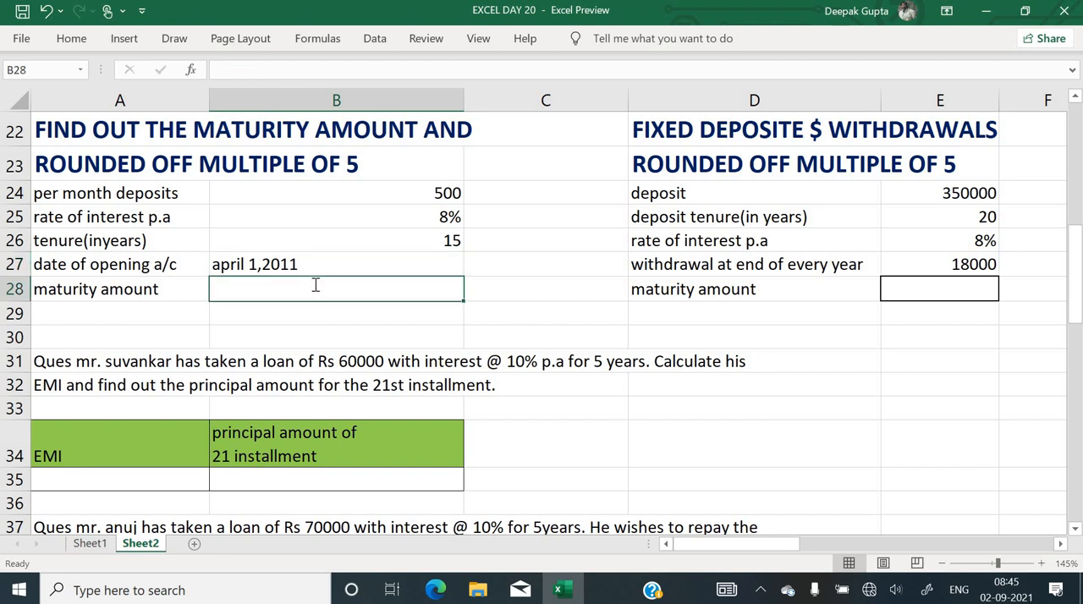
pyautogui.write('=')
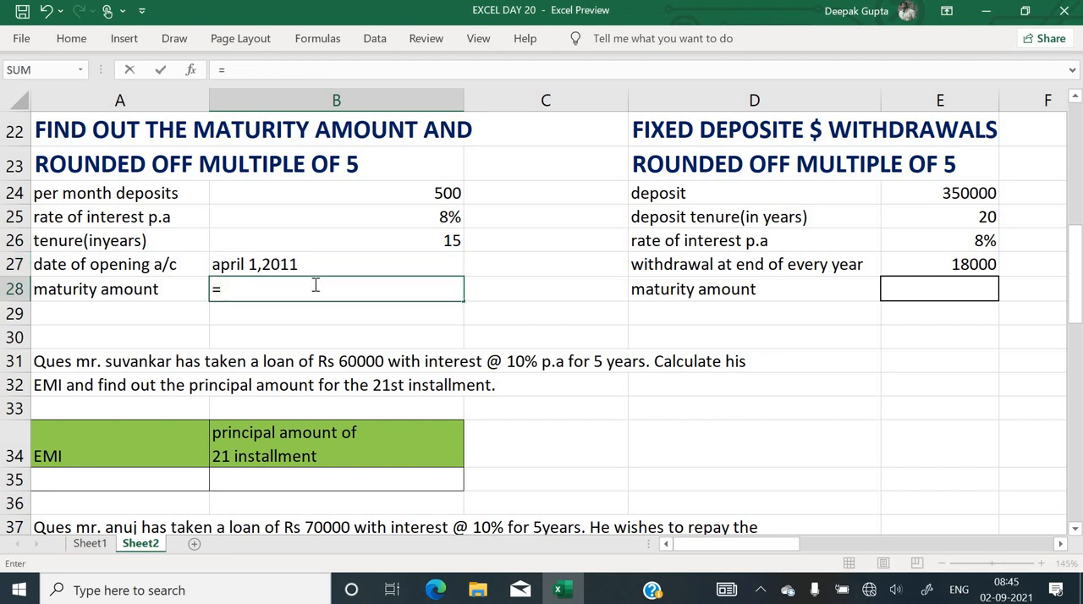
pyautogui.write('fv')
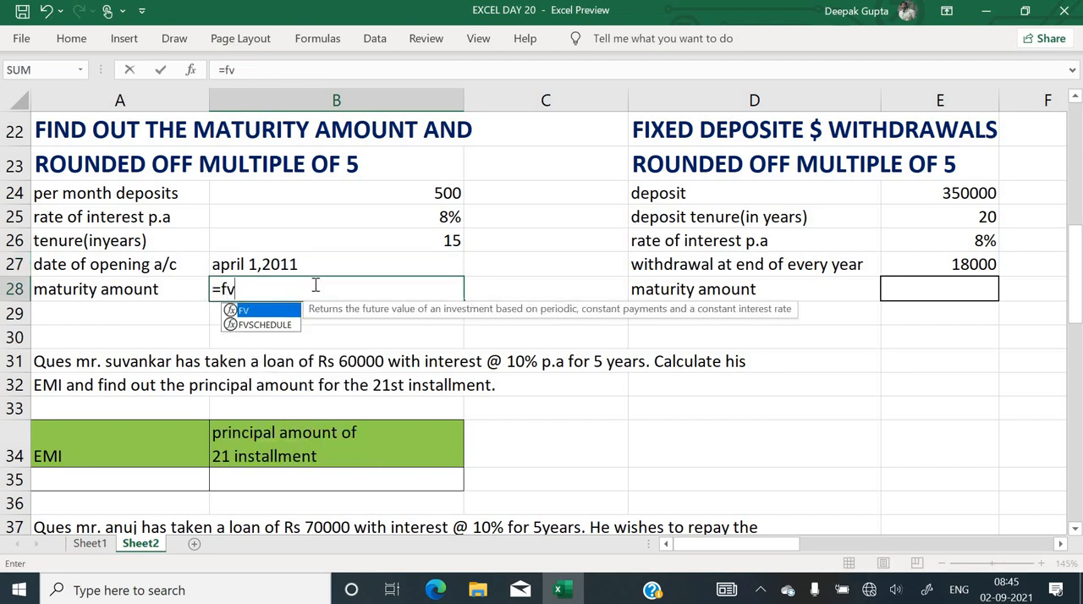
pyautogui.write('(')
pyautogui.hotkey('ctrl', 'a')
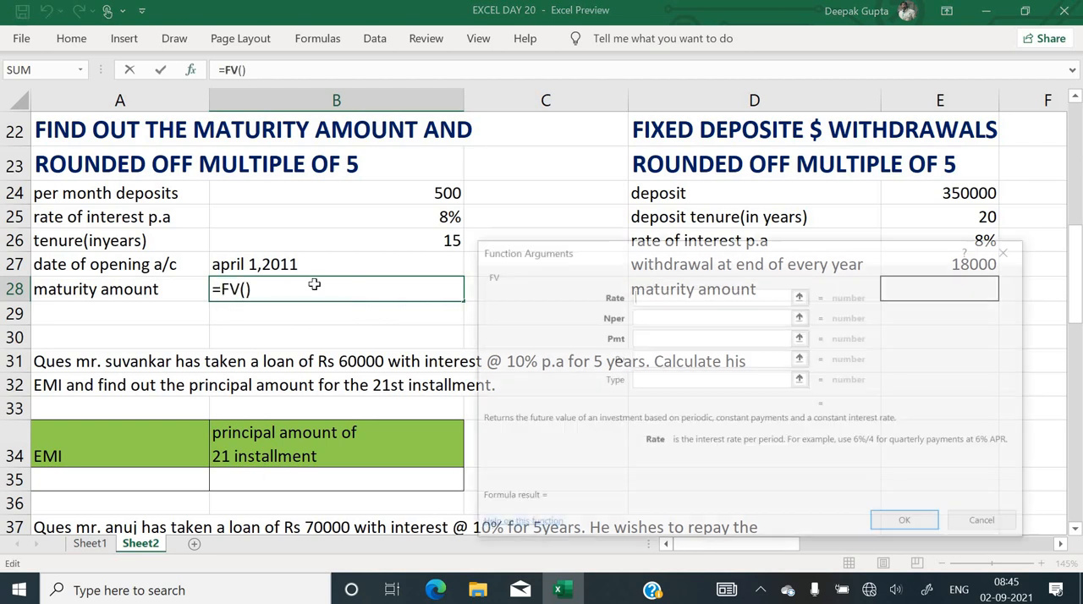
pyautogui.click(423, 215)
pyautogui.write('/')
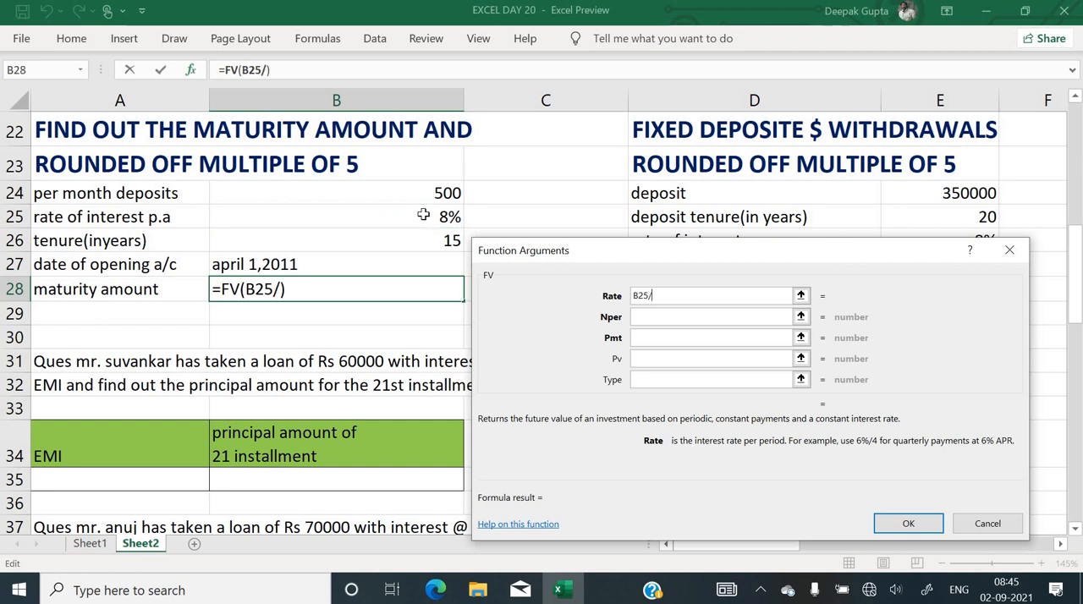
pyautogui.write('12')
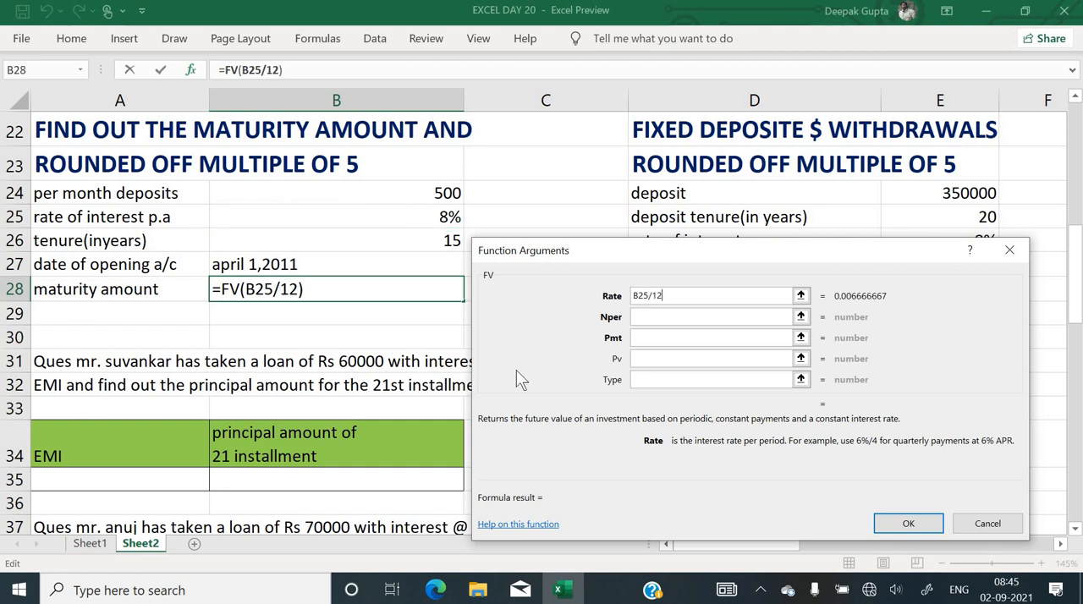
# Set the FV number of periods to B26*12 and the payment to the negative monthly deposit, -B24
pyautogui.press('Tab')
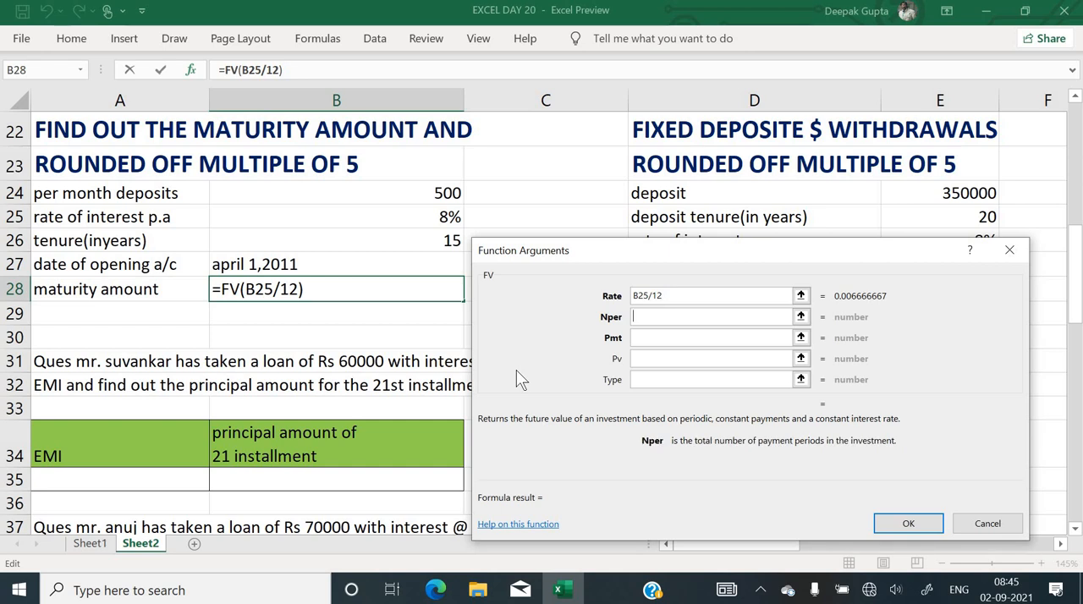
pyautogui.click(396, 237)
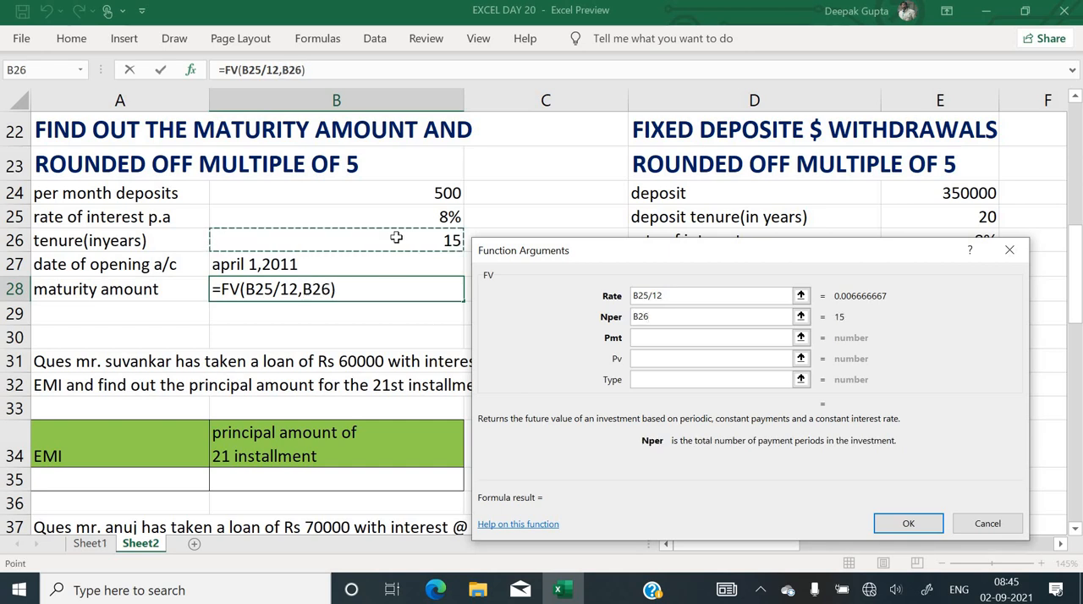
pyautogui.write('*12')
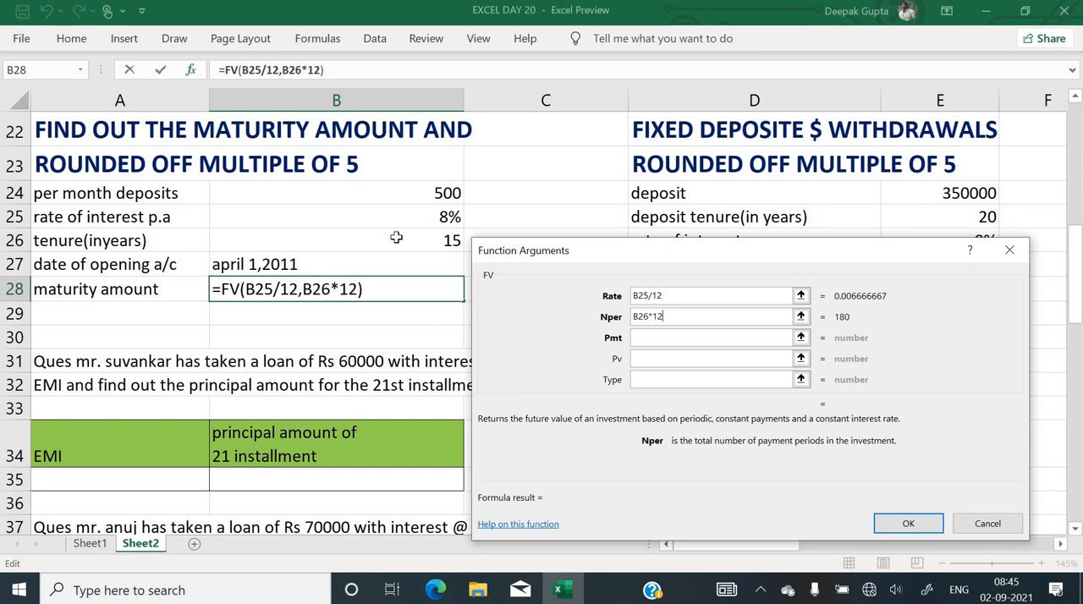
pyautogui.press('Tab')
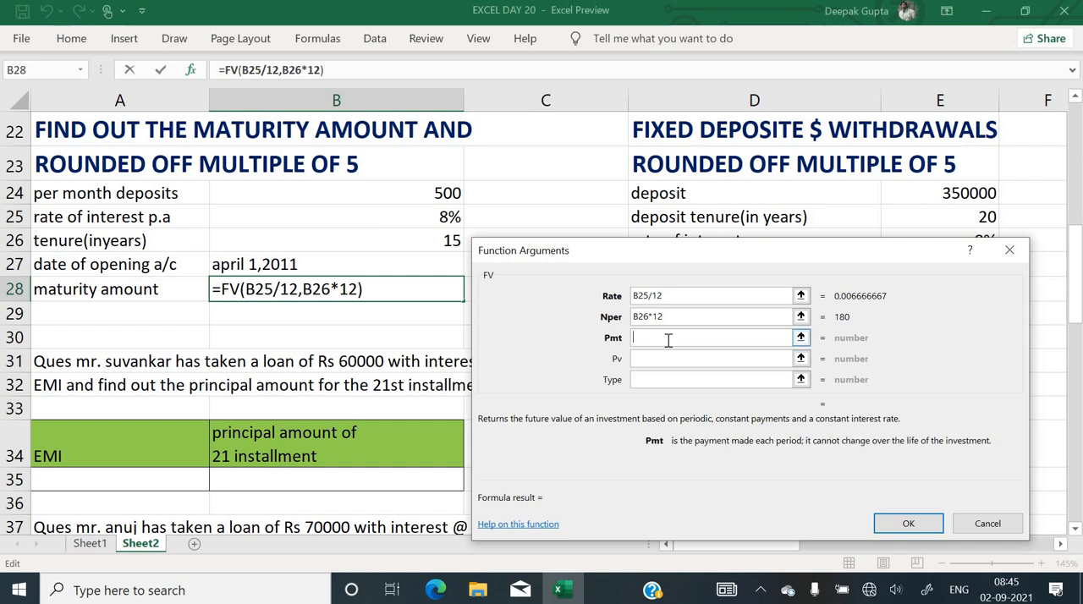
pyautogui.write('-')
pyautogui.click(412, 196)
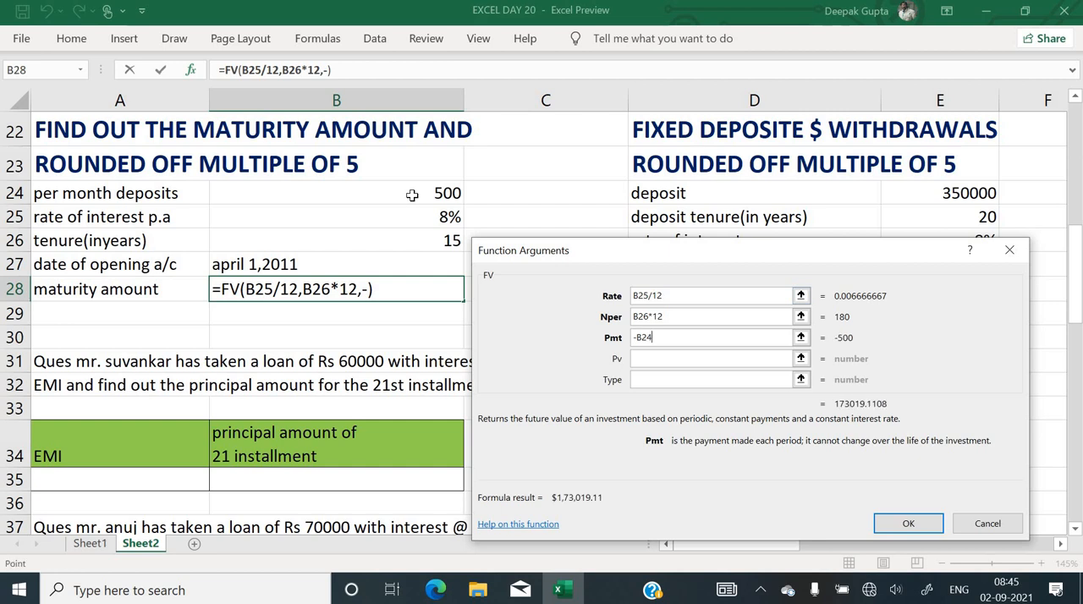
# Leave the FV present value empty, set Type to 1 and enter the formula in B28
pyautogui.press('Tab')
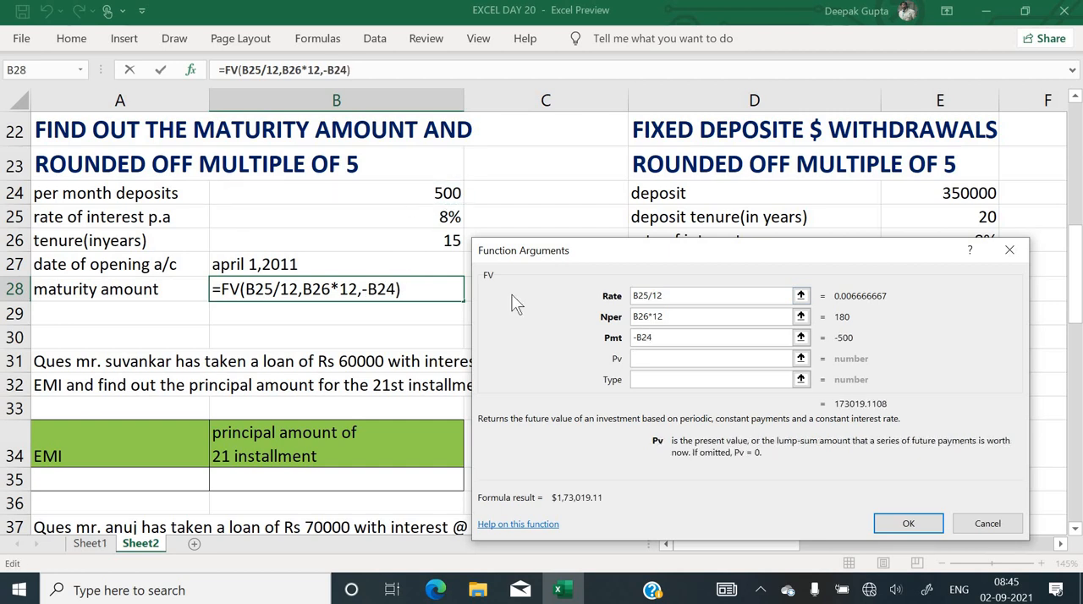
pyautogui.click(661, 380)
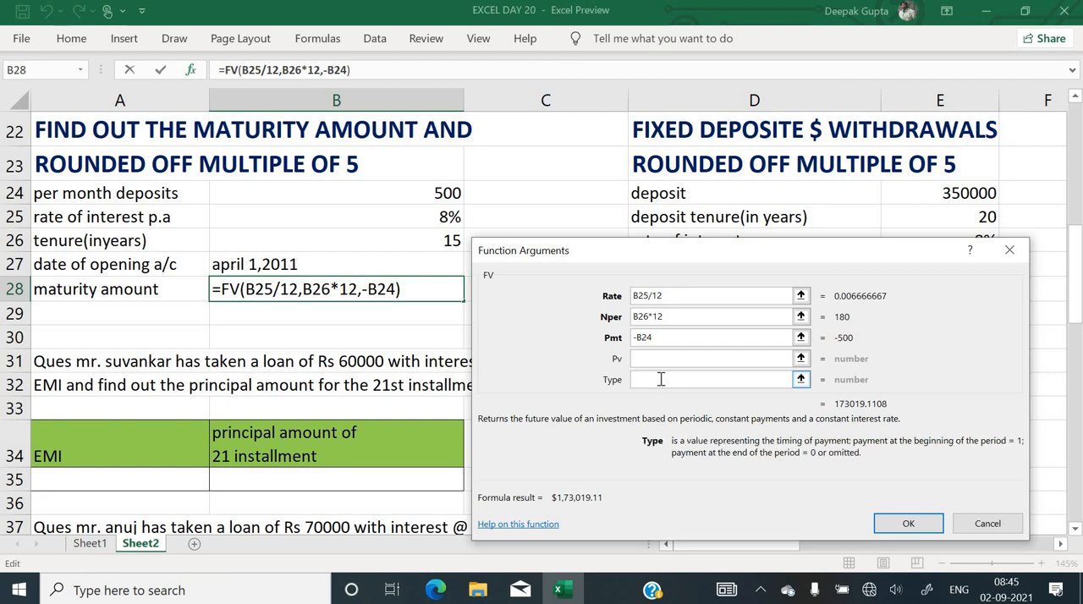
pyautogui.write('1')
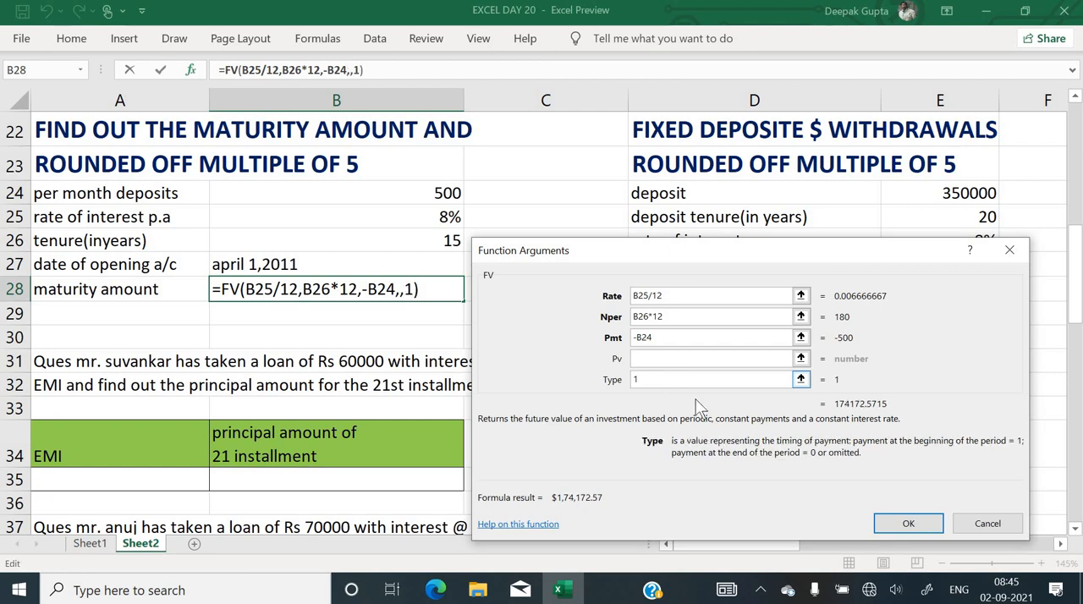
pyautogui.click(908, 524)
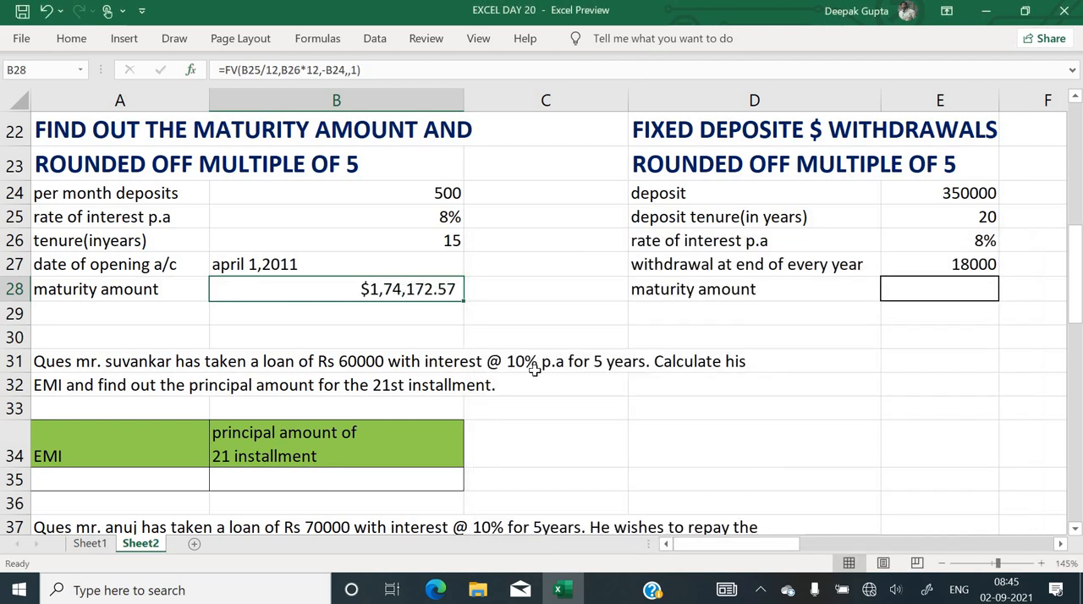
# Calculate the total amount deposited over the tenure in C27 with =B24*15*12
pyautogui.click(561, 307)
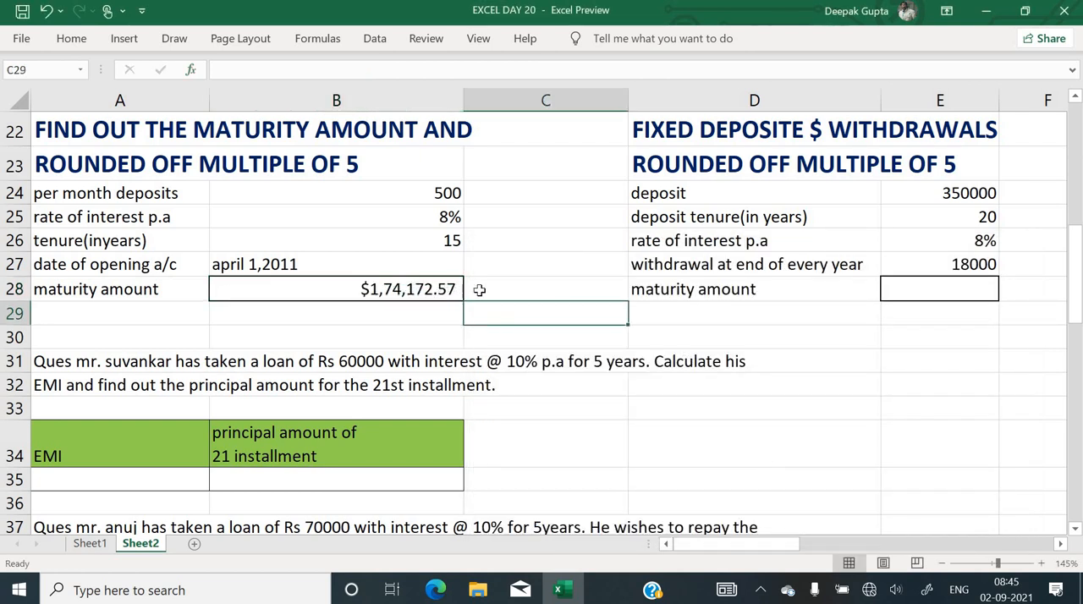
pyautogui.click(502, 266)
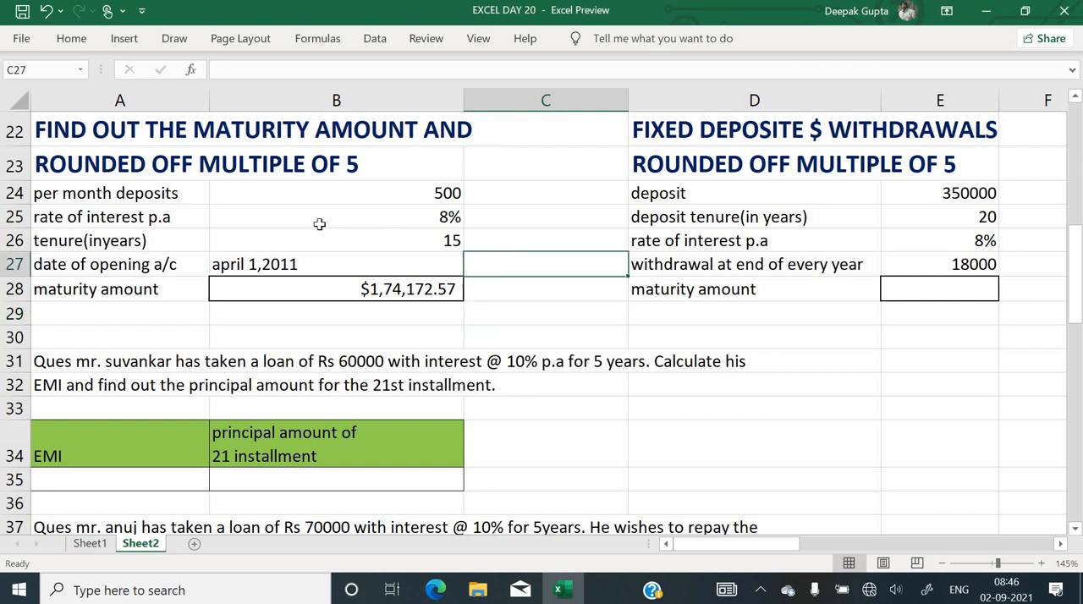
pyautogui.write('=')
pyautogui.press('Up')
pyautogui.press('Up')
pyautogui.press('Up')
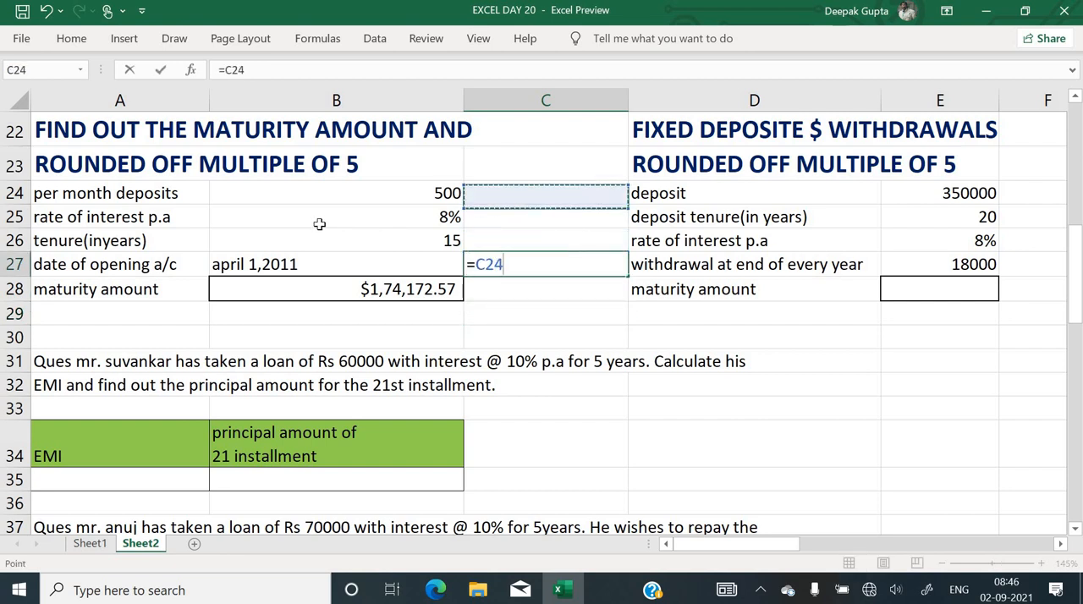
pyautogui.press('Left')
pyautogui.write('*')
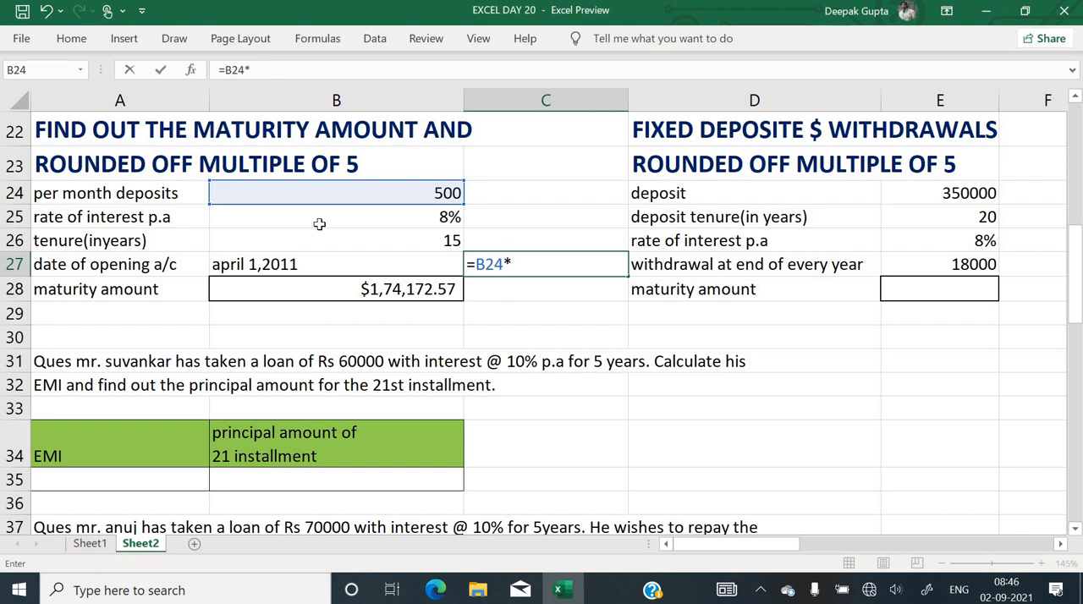
pyautogui.write('15*12')
pyautogui.press('Return')
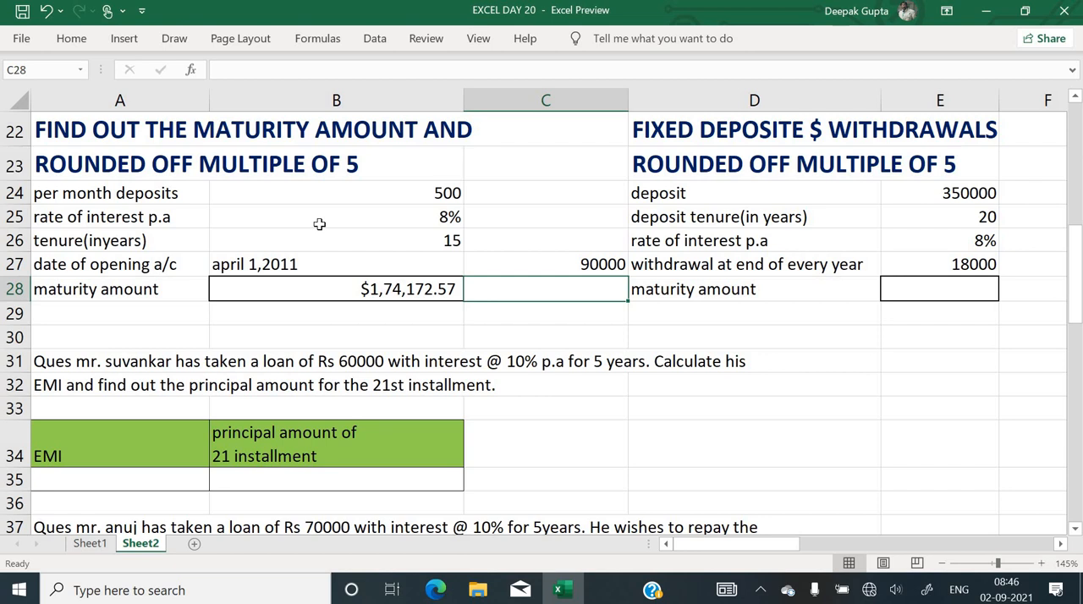
# Review the fixed deposit and withdrawals exercise in D22:E28, including its deposit, tenure, interest rate and yearly withdrawal
pyautogui.press('Right')
pyautogui.press('Right')
pyautogui.press('Right')
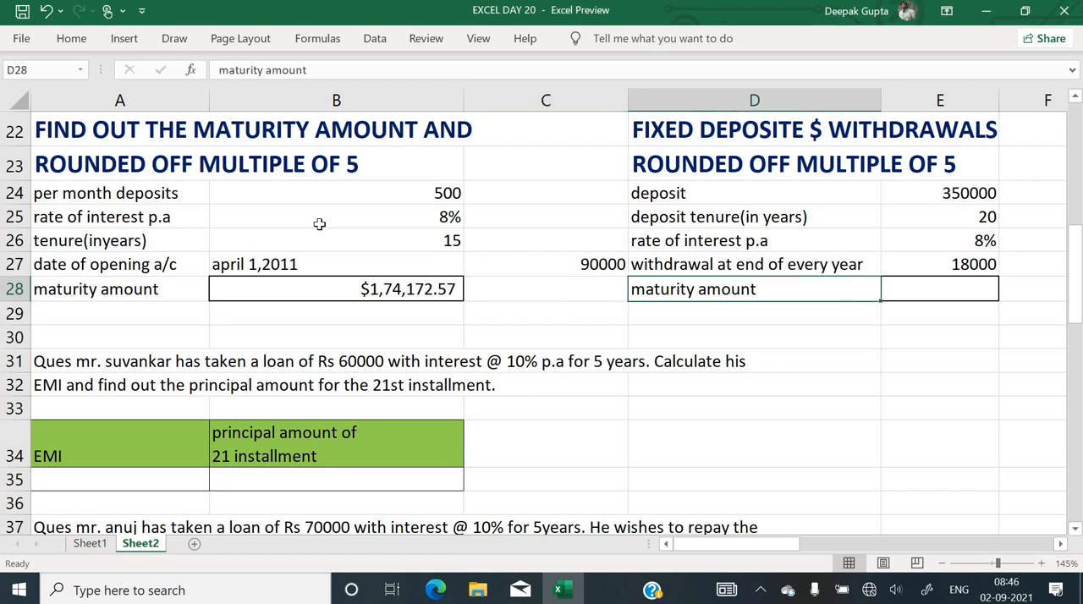
pyautogui.press('Left')
pyautogui.press('Left')
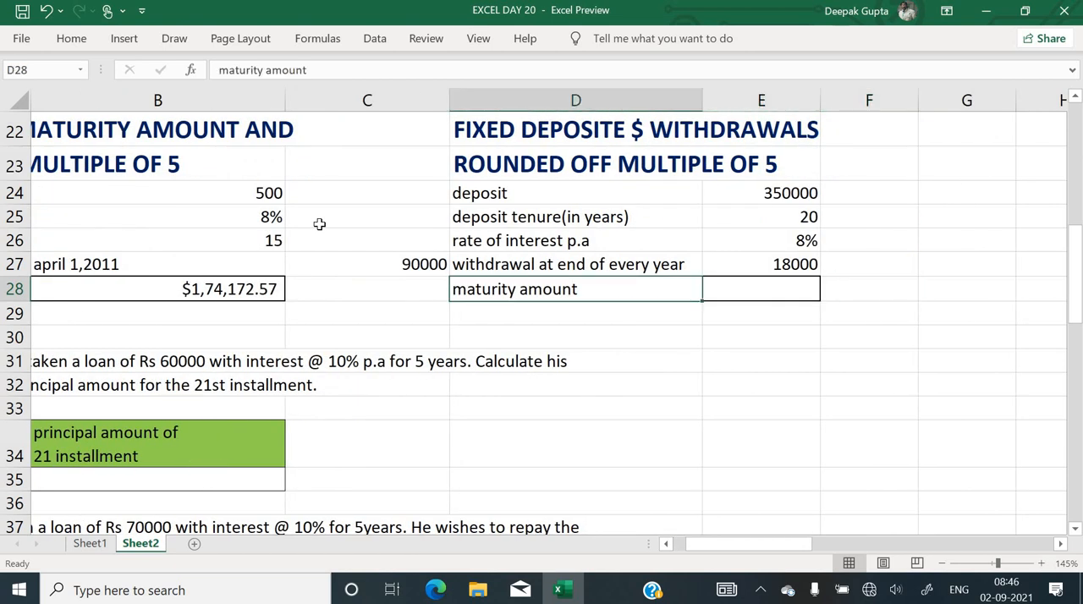
pyautogui.press('Right')
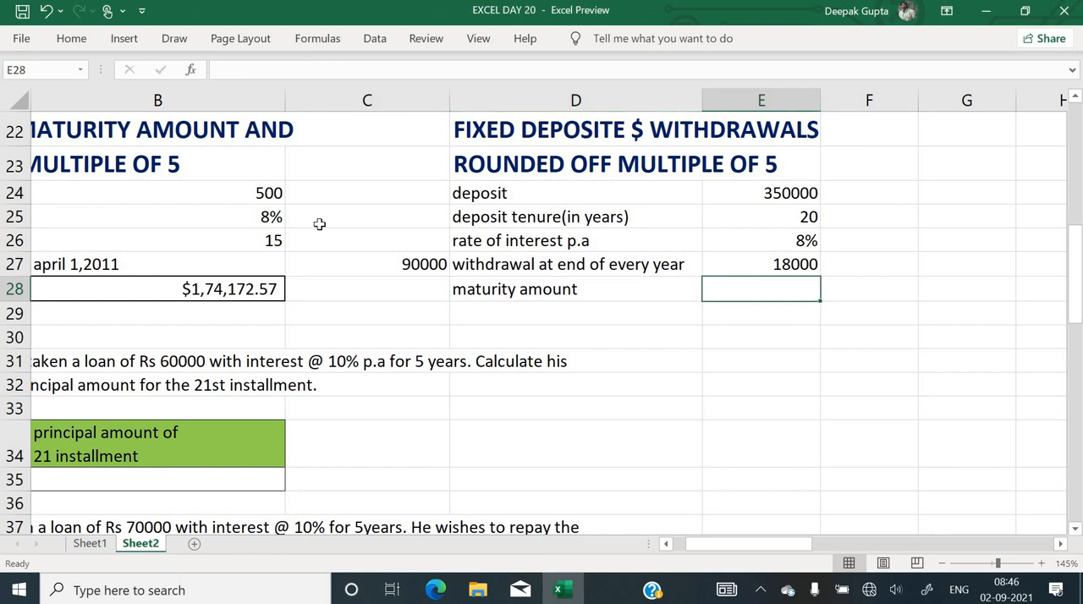
pyautogui.press('Up')
pyautogui.press('Up')
pyautogui.press('Up')
pyautogui.press('Up')
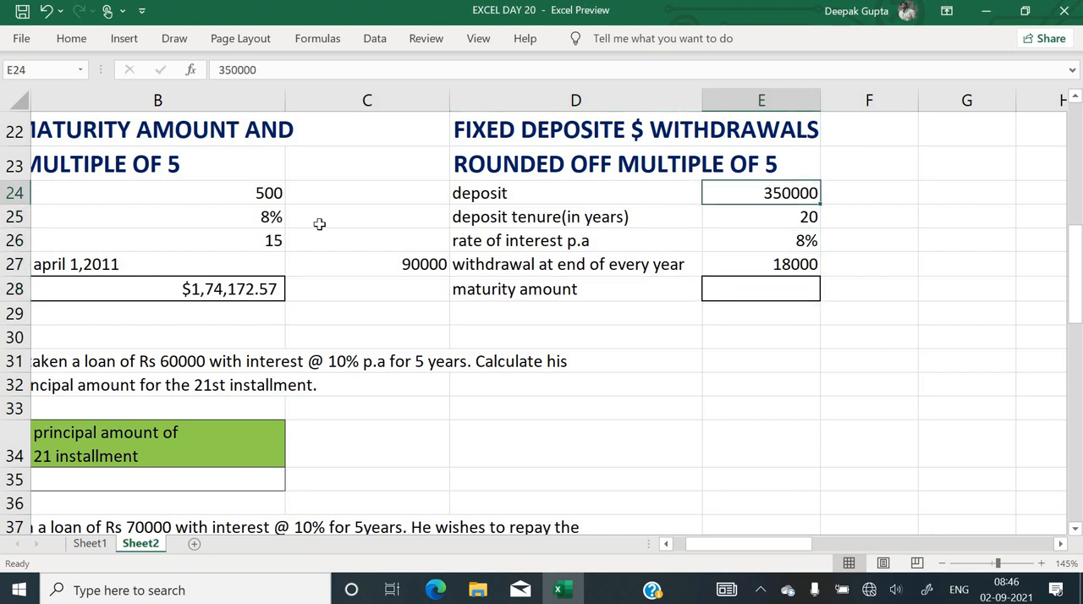
pyautogui.press('Down')
pyautogui.press('Down')
pyautogui.press('Down')
pyautogui.press('Down')
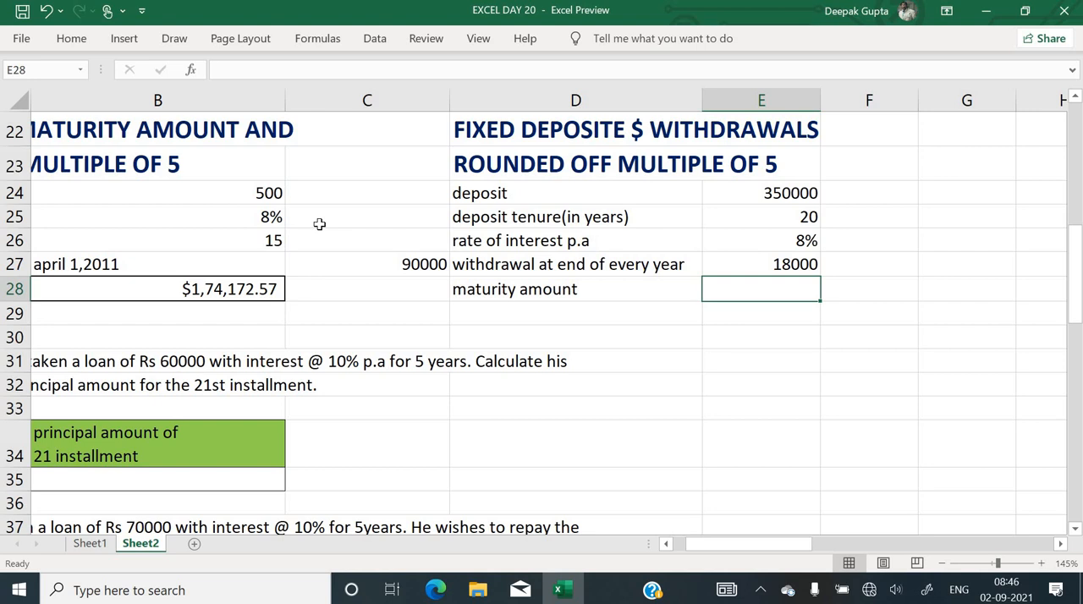
pyautogui.press('Up')
pyautogui.press('Up')
pyautogui.press('Up')
pyautogui.press('Up')
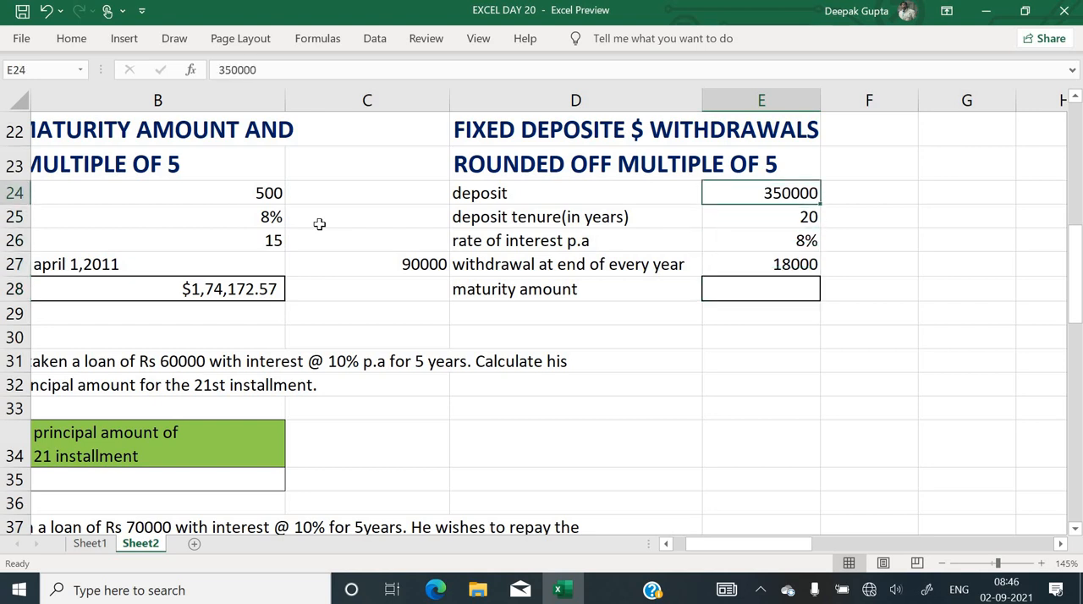
pyautogui.click(526, 130)
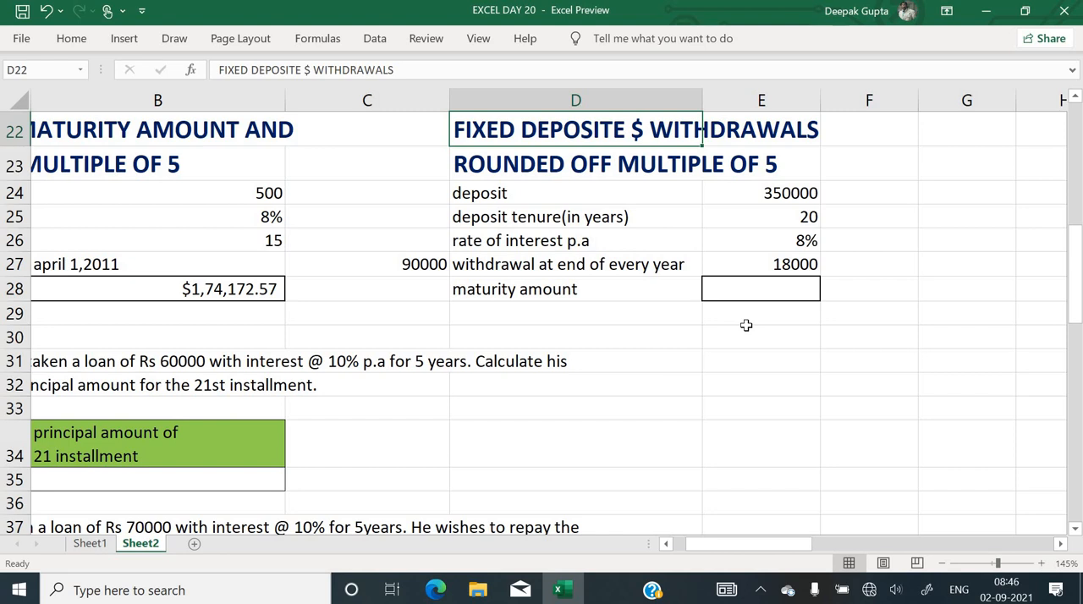
# Go through the fixed deposit's input values in E24:E27 one by one, from the deposit to the yearly withdrawal
pyautogui.press('Down')
pyautogui.press('Right')
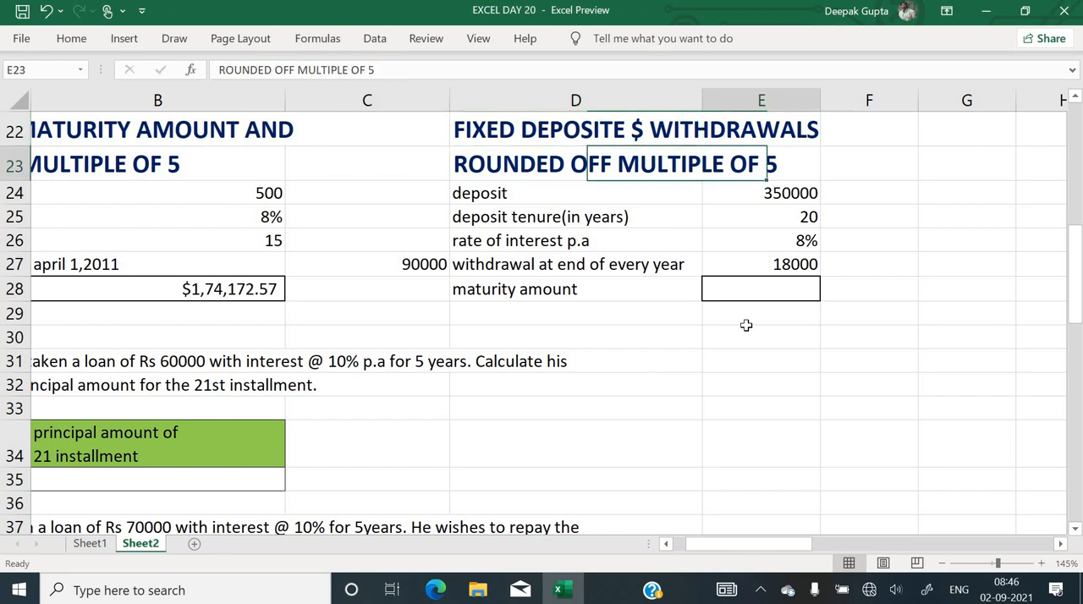
pyautogui.press('Down')
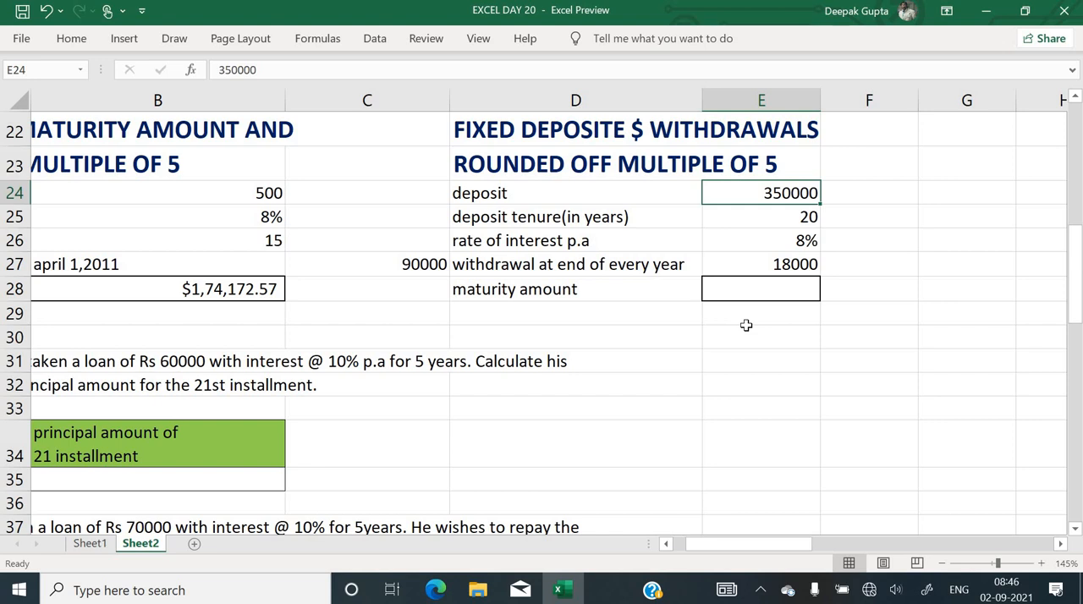
pyautogui.press('Down')
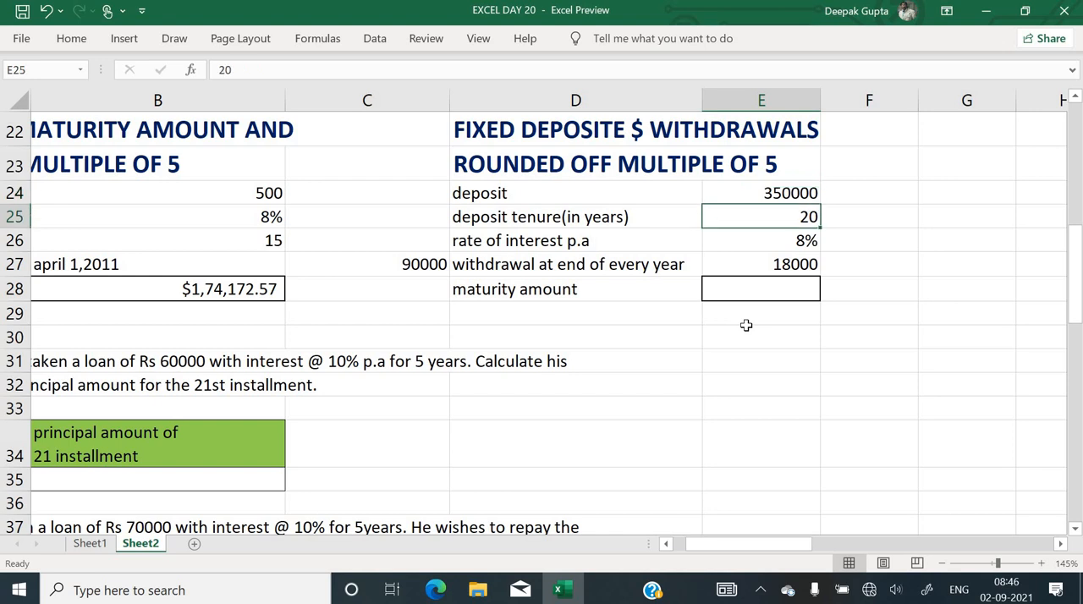
pyautogui.press('Left')
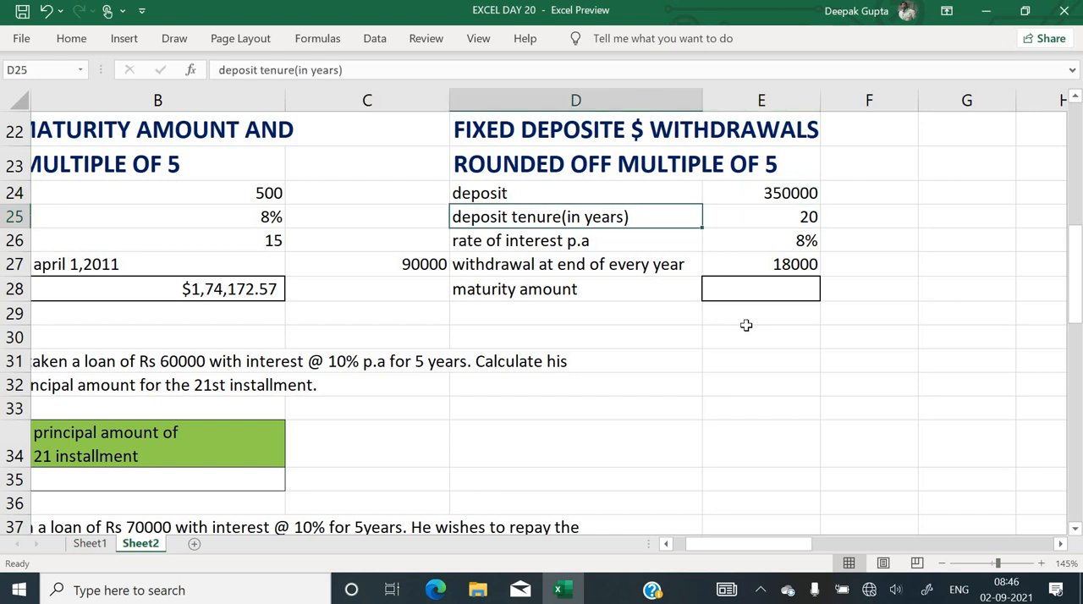
pyautogui.press('Left')
pyautogui.press('Left')
pyautogui.press('Left')
pyautogui.press('Right')
pyautogui.press('Right')
pyautogui.press('Right')
pyautogui.press('Right')
pyautogui.press('Right')
pyautogui.press('Right')
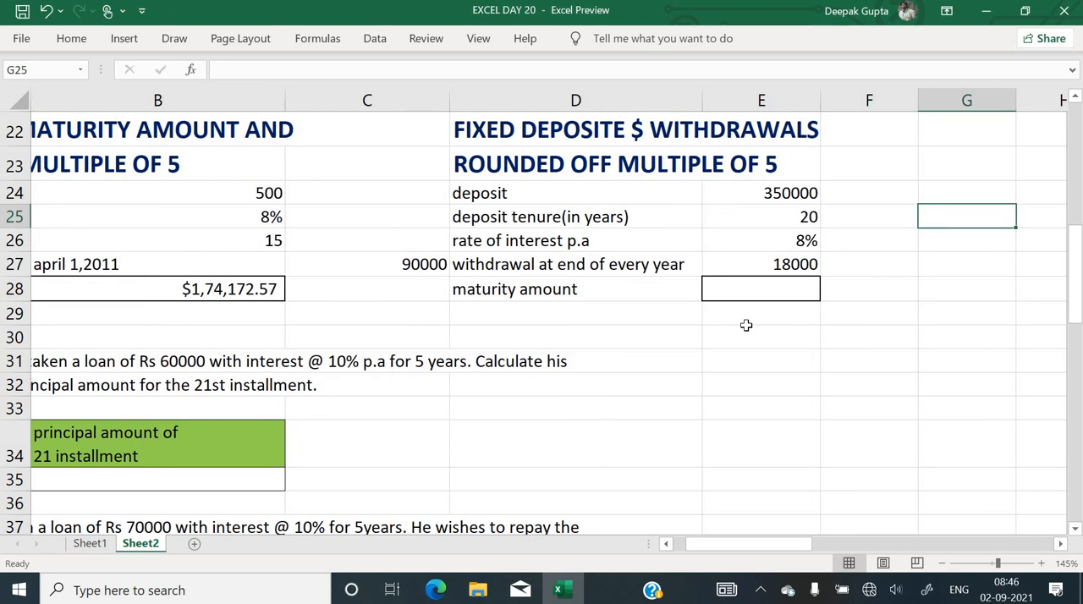
pyautogui.press('Left')
pyautogui.press('Left')
pyautogui.press('Up')
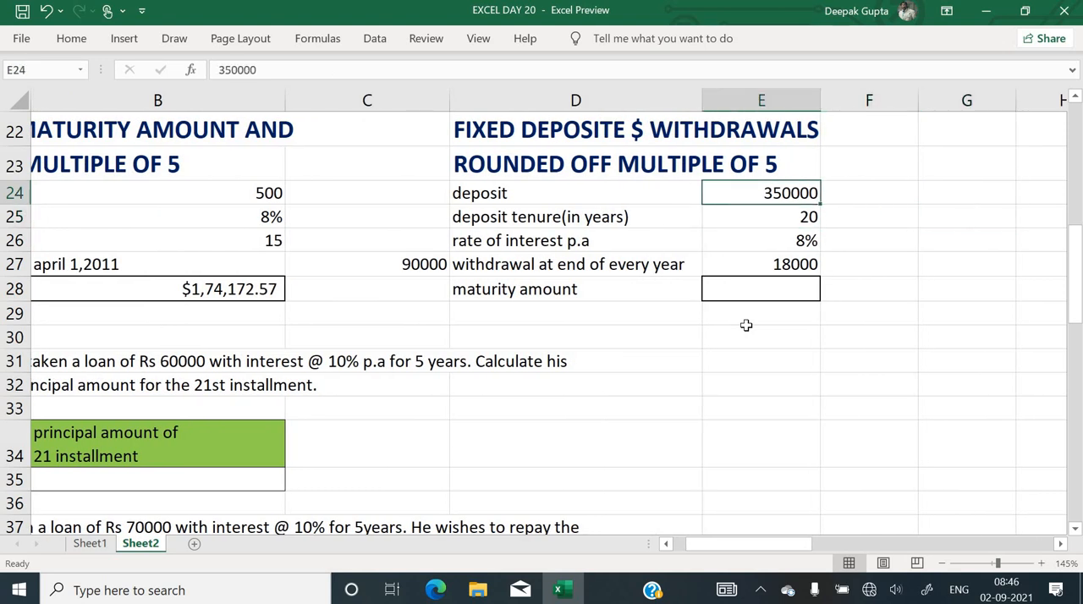
pyautogui.press('Down')
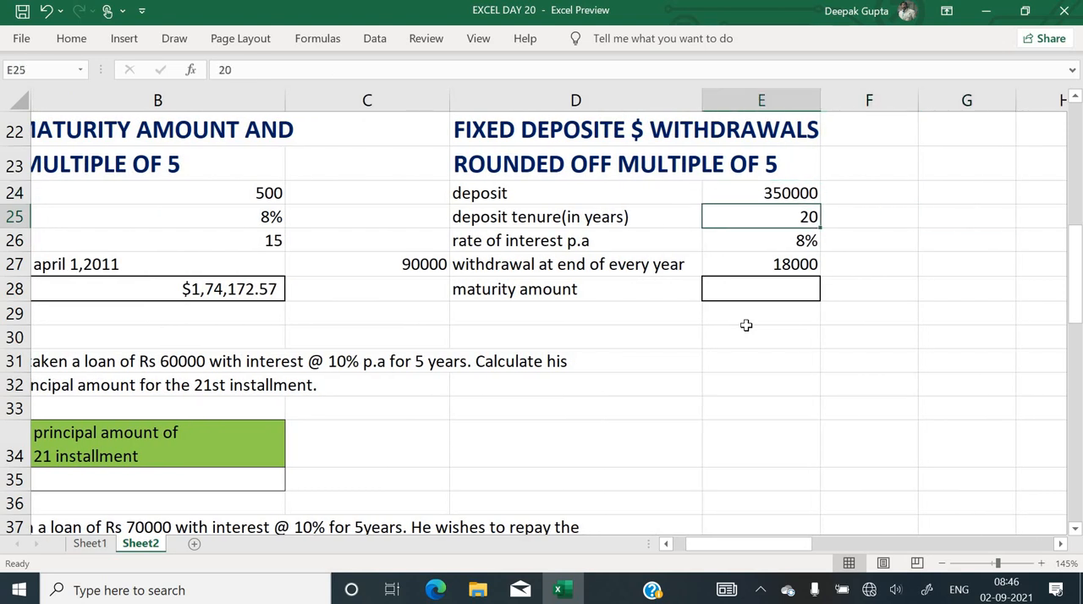
pyautogui.press('Down')
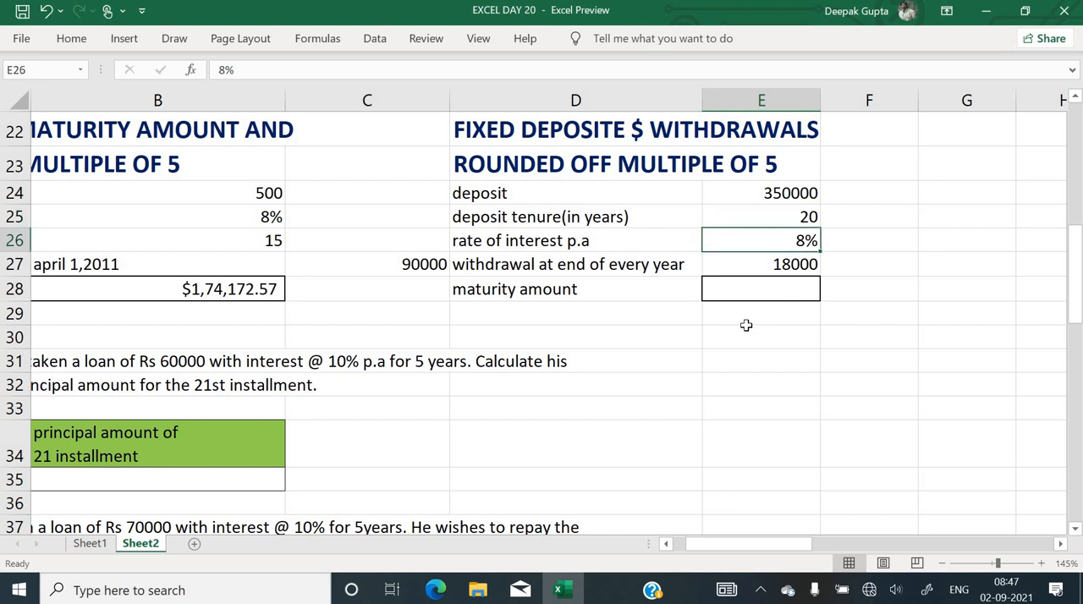
pyautogui.press('Down')
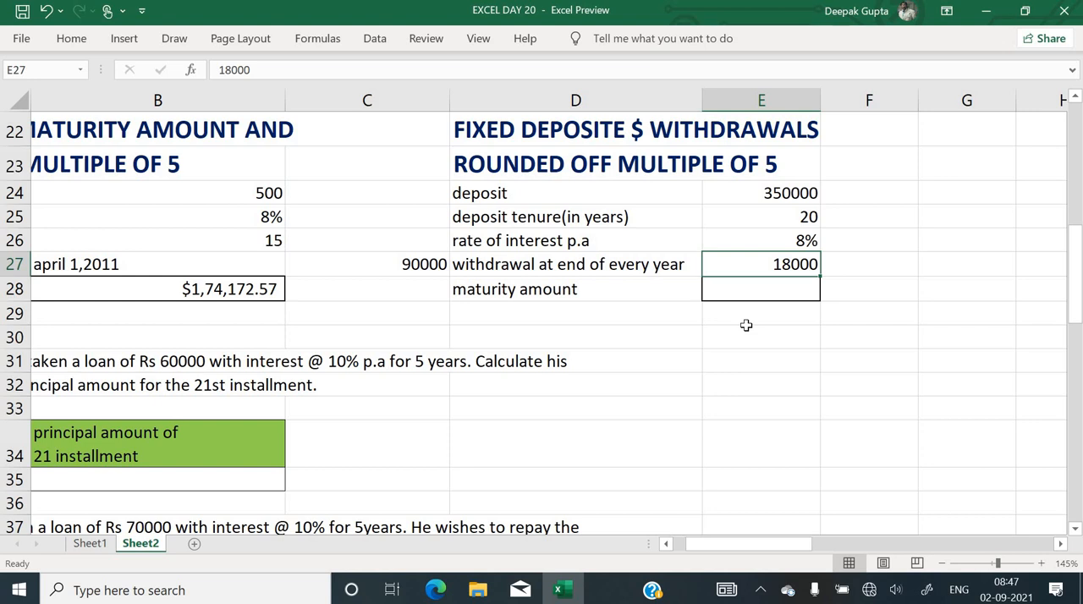
# Start an FV function in E28 with the rate set to E26 and the number of periods set to E25
pyautogui.press('Down')
pyautogui.write('=')
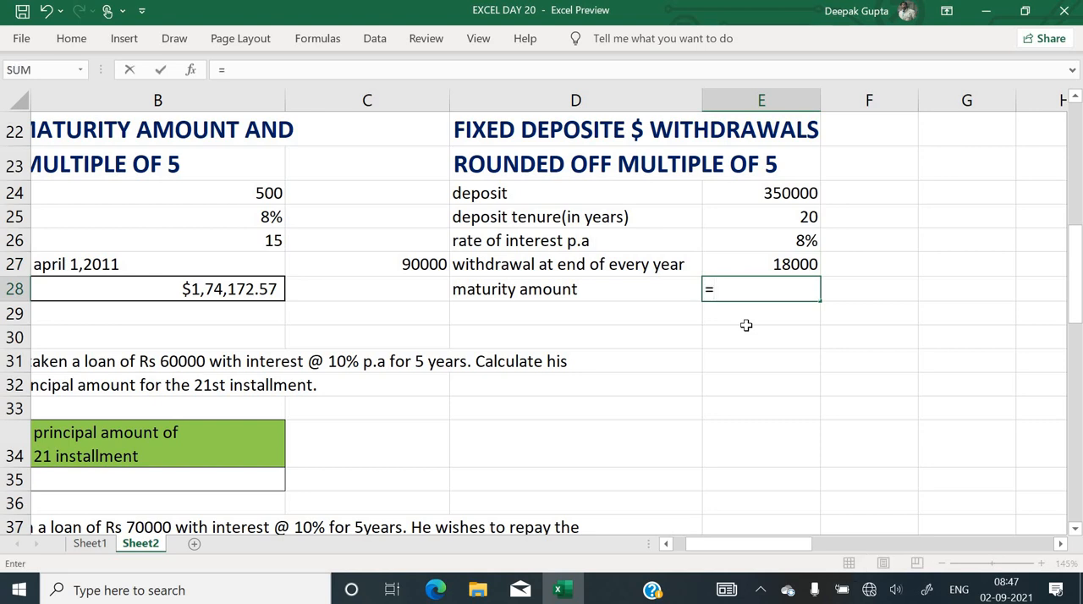
pyautogui.write('fv(')
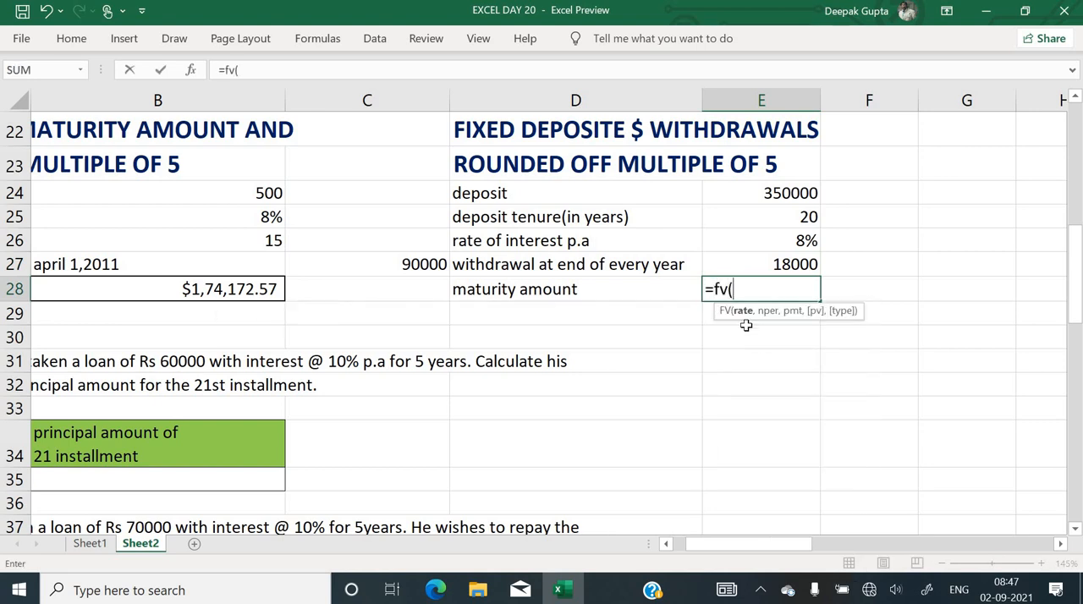
pyautogui.hotkey('ctrl', 'a')
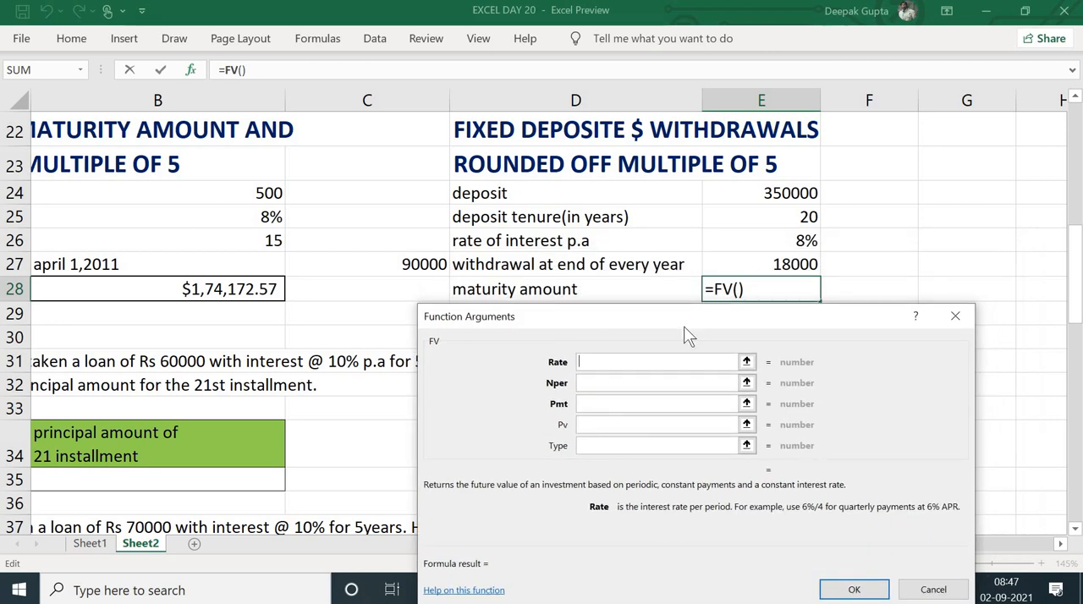
pyautogui.click(764, 236)
pyautogui.write('/')
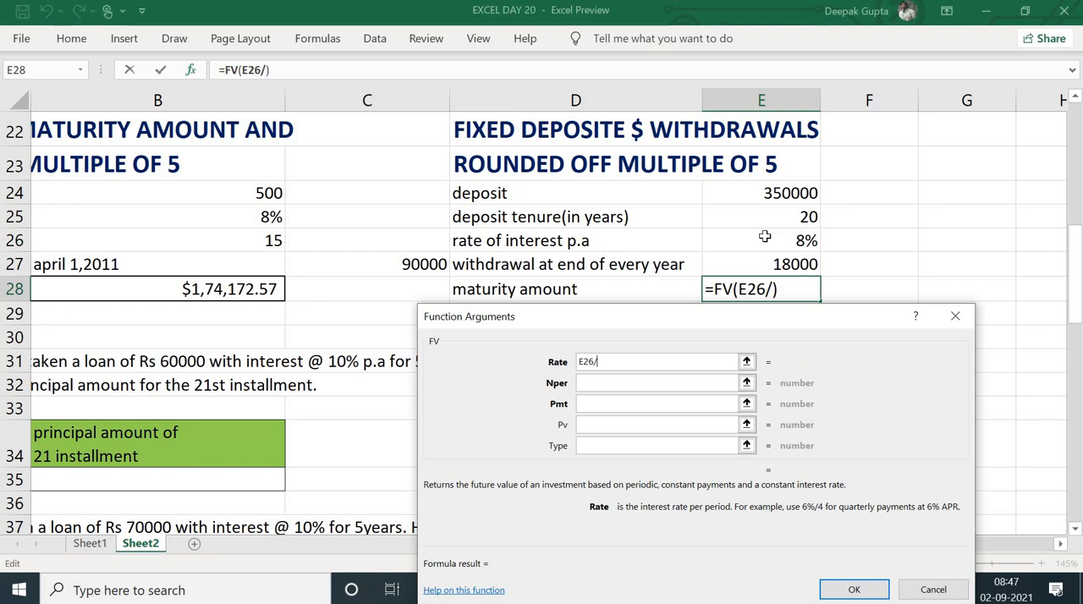
pyautogui.press('BackSpace')
pyautogui.click(613, 385)
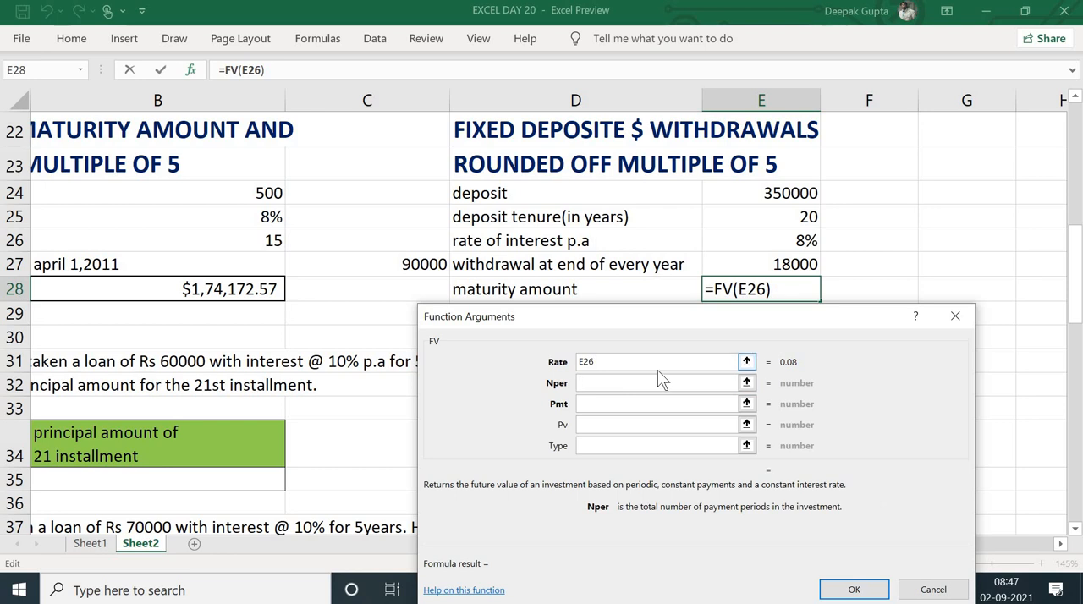
pyautogui.click(767, 216)
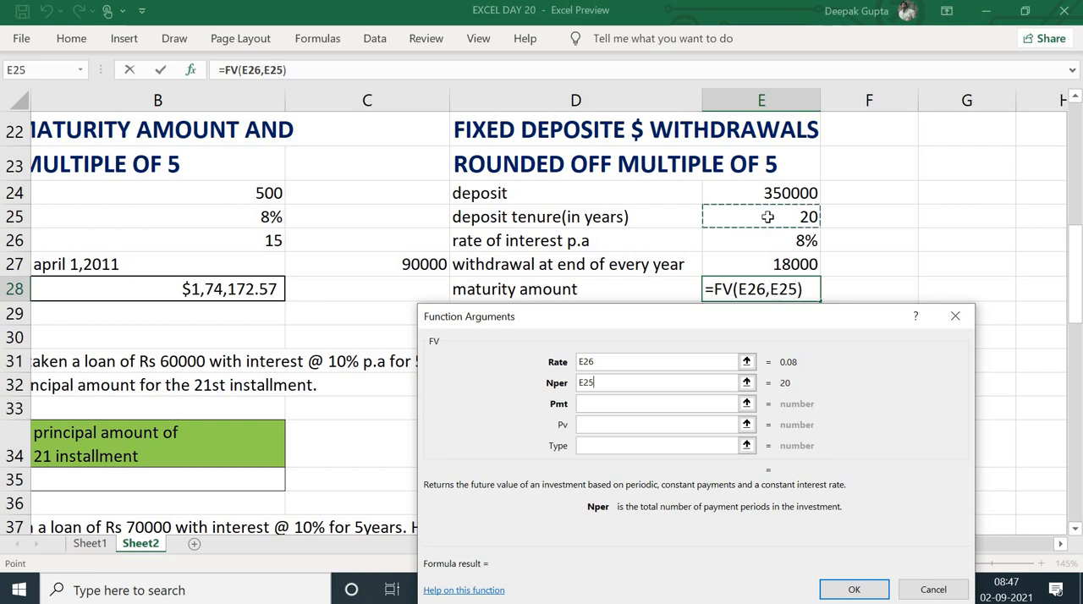
# Set the FV payment to E27 and the present value to -E24, leave Type empty and enter the formula in E28
pyautogui.click(678, 404)
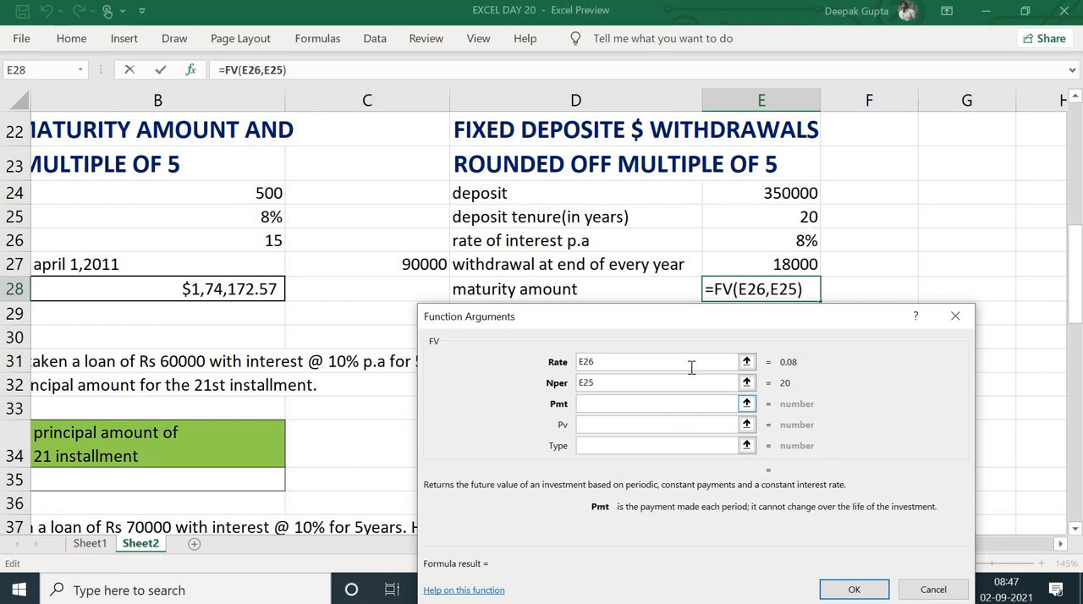
pyautogui.moveTo(684, 335); pyautogui.dragTo(674, 345)
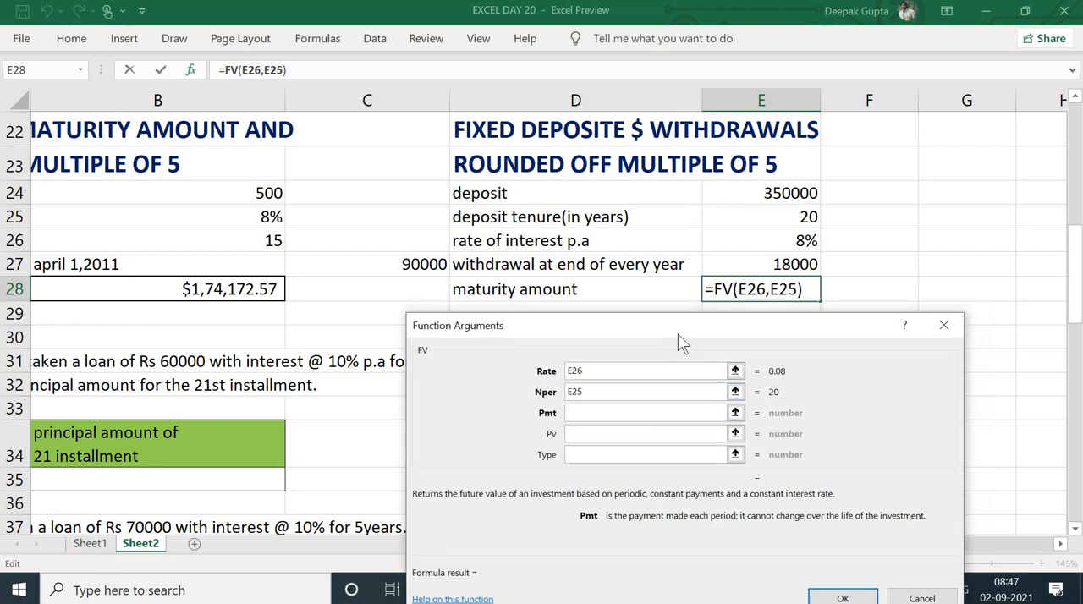
pyautogui.click(748, 269)
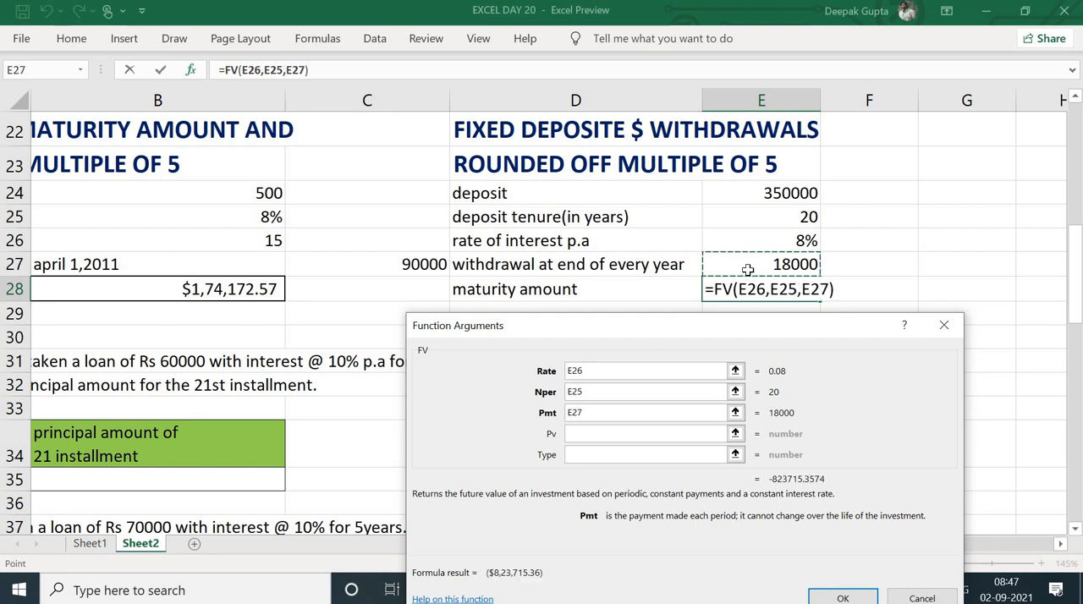
pyautogui.click(582, 435)
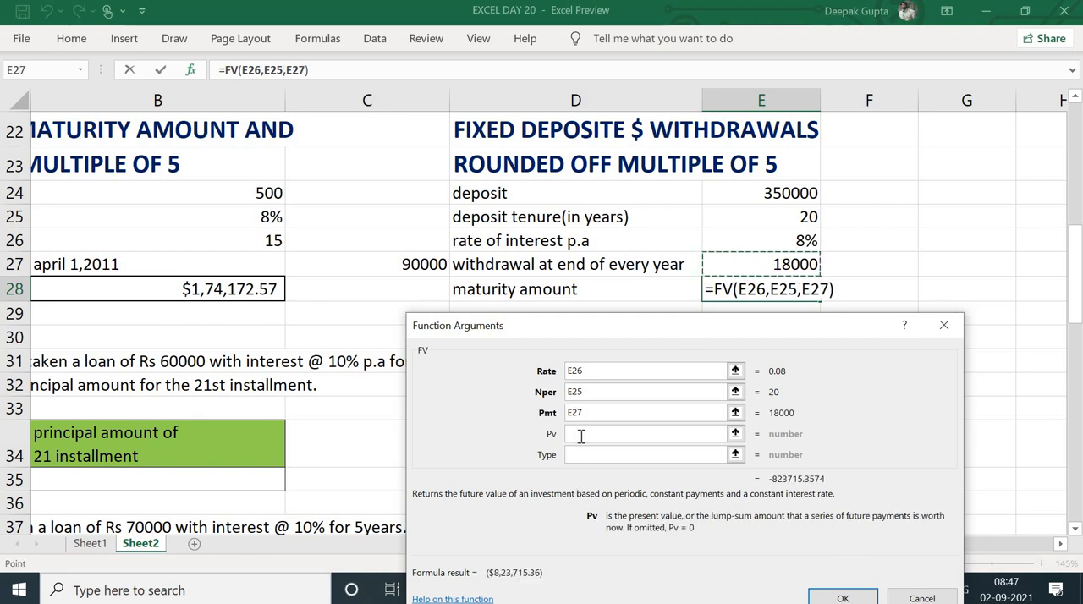
pyautogui.click(771, 195)
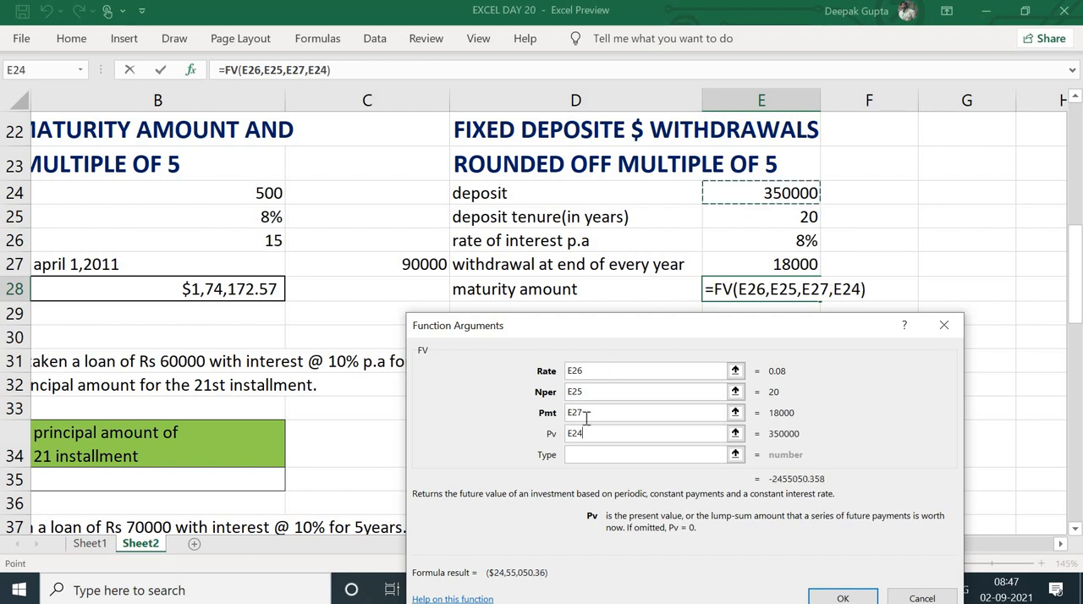
pyautogui.click(569, 433)
pyautogui.write('-')
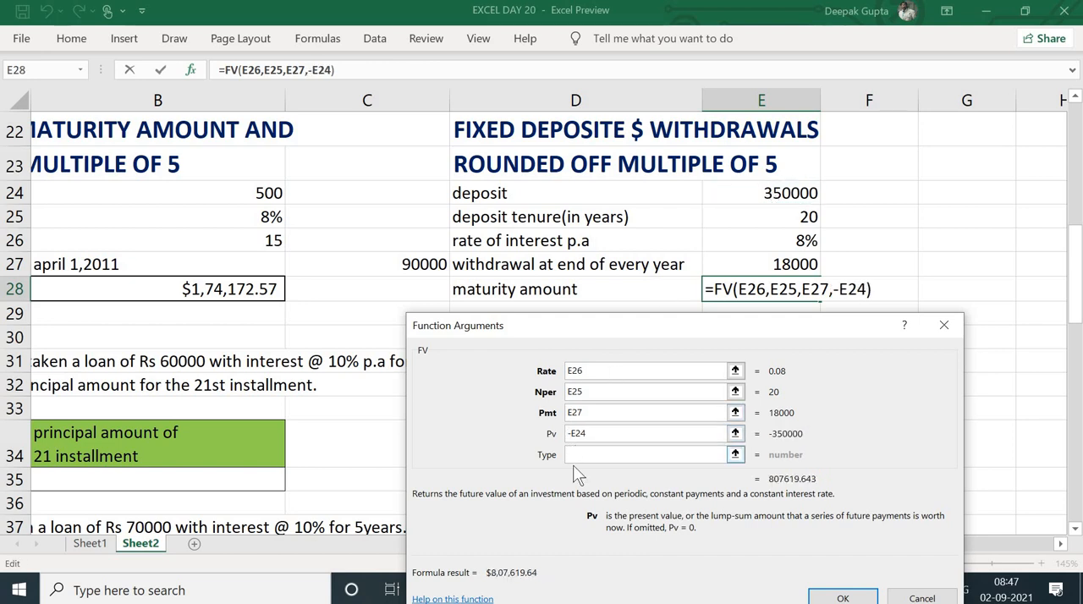
pyautogui.click(586, 460)
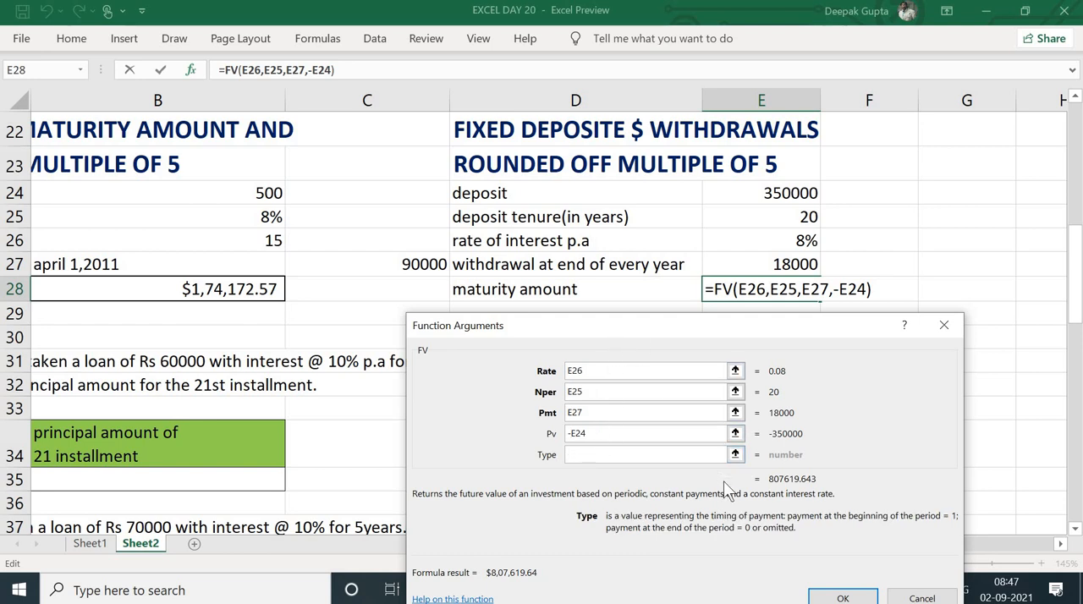
pyautogui.click(833, 598)
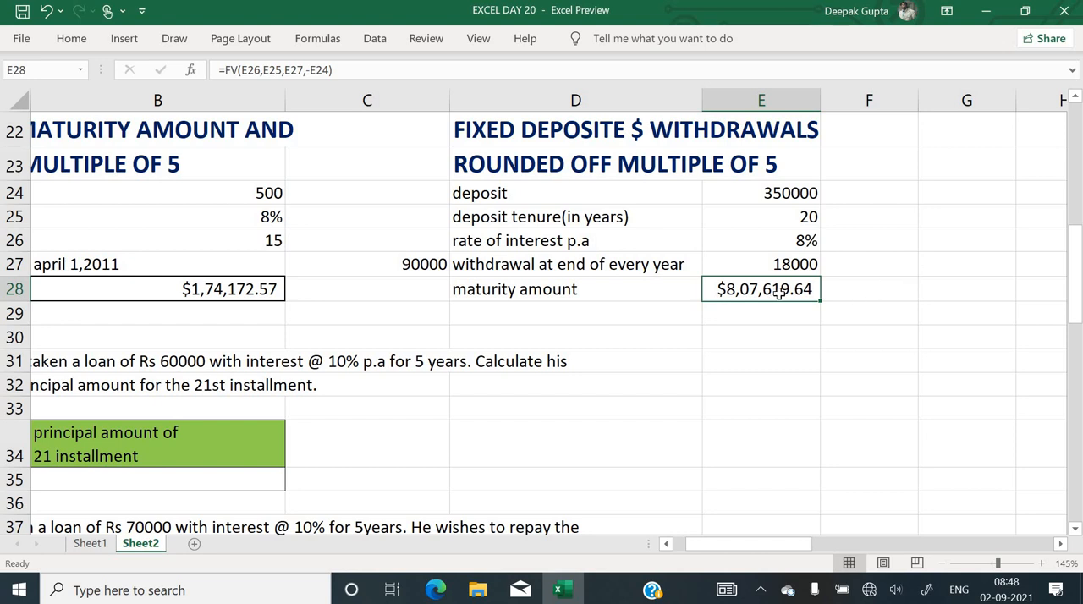
# Start a second FV function in F28 with rate E26 and number of periods E25
pyautogui.click(882, 284)
pyautogui.write('=fv(')
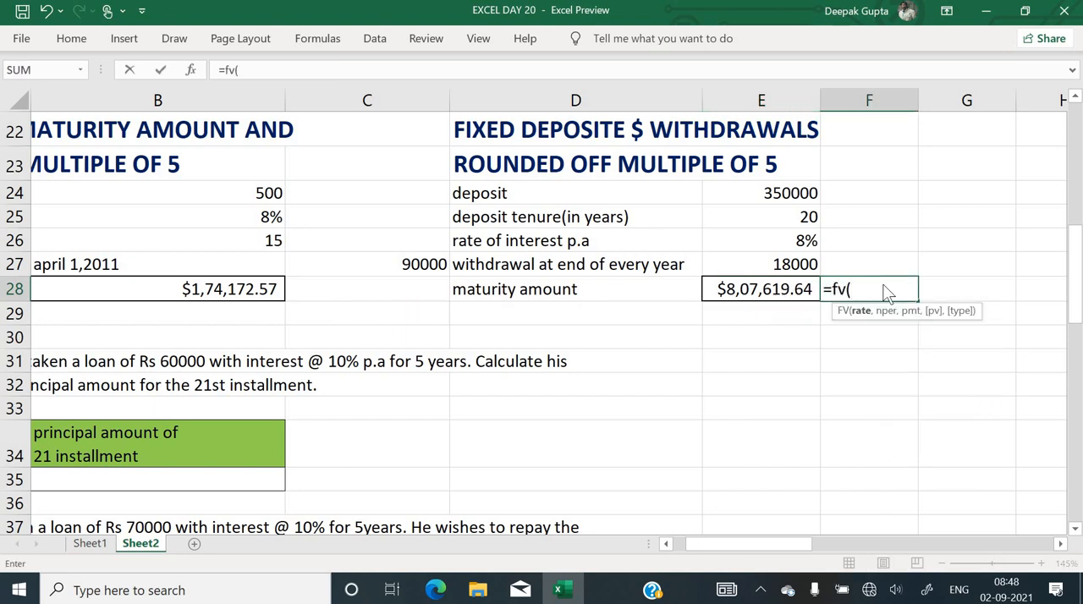
pyautogui.hotkey('ctrl', 'a')
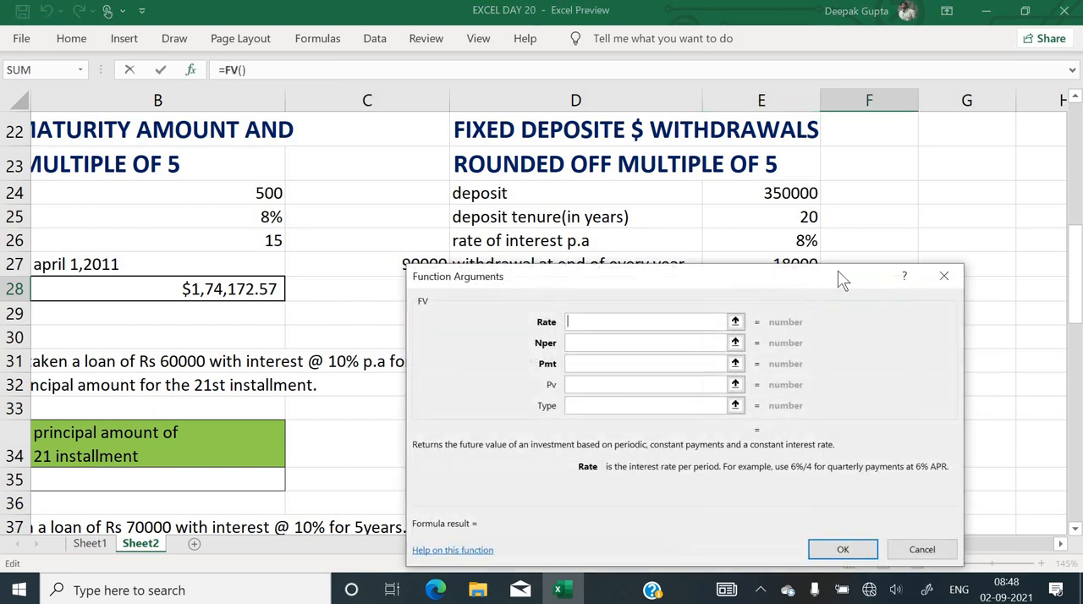
pyautogui.click(786, 241)
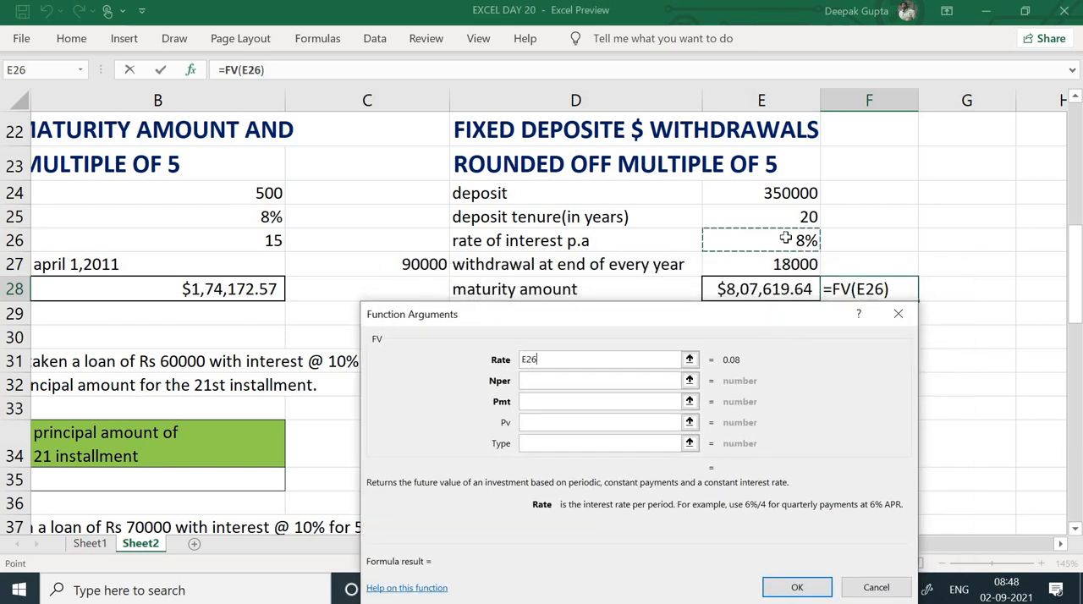
pyautogui.click(618, 380)
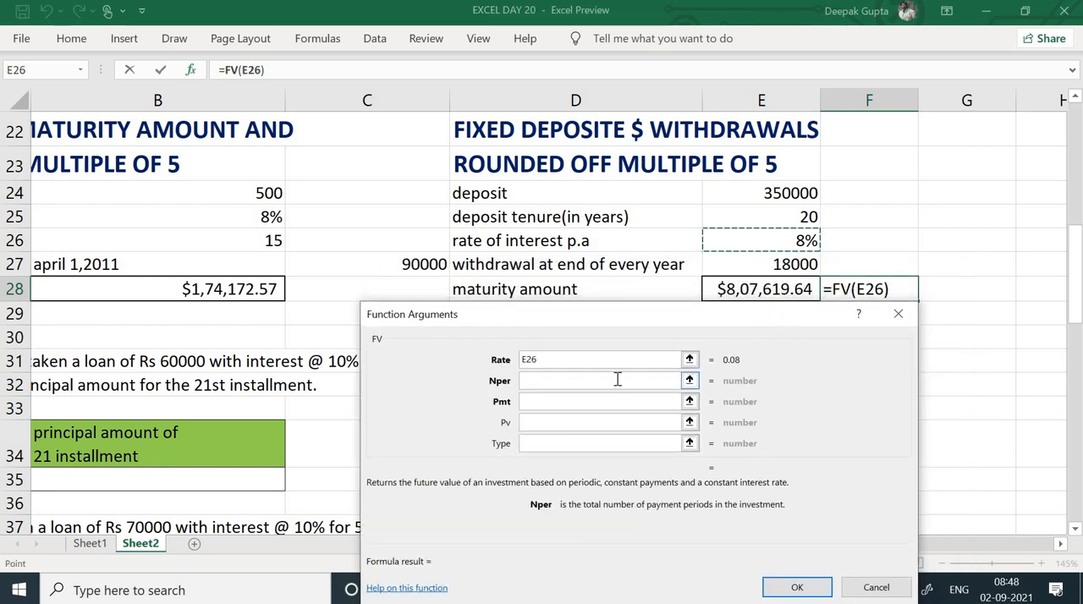
pyautogui.click(802, 218)
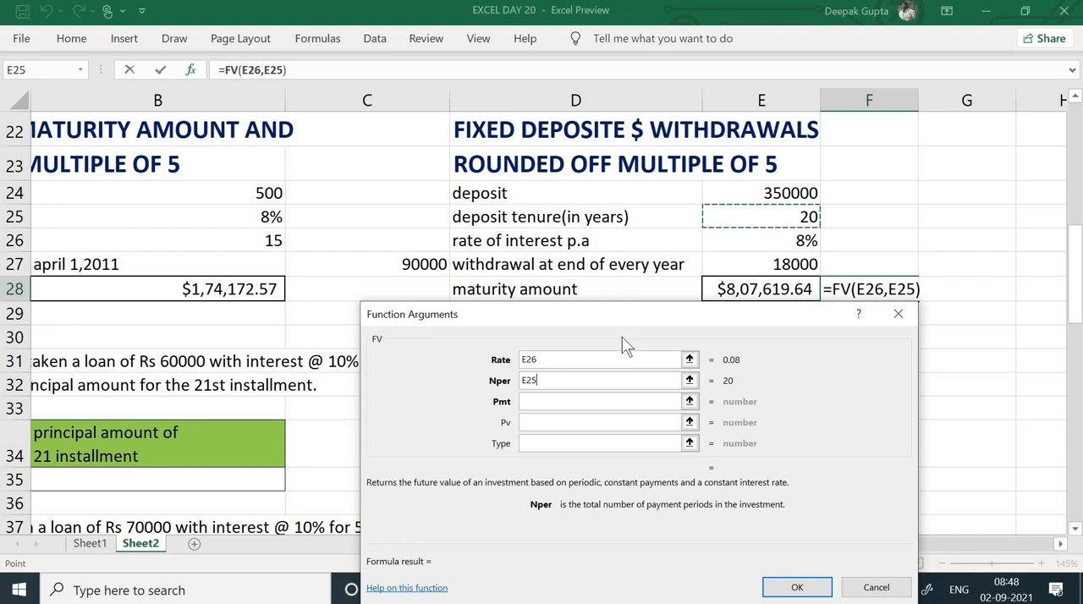
# Leave the FV payment empty, set the present value to -E24 and enter the no-withdrawal formula in F28
pyautogui.click(556, 424)
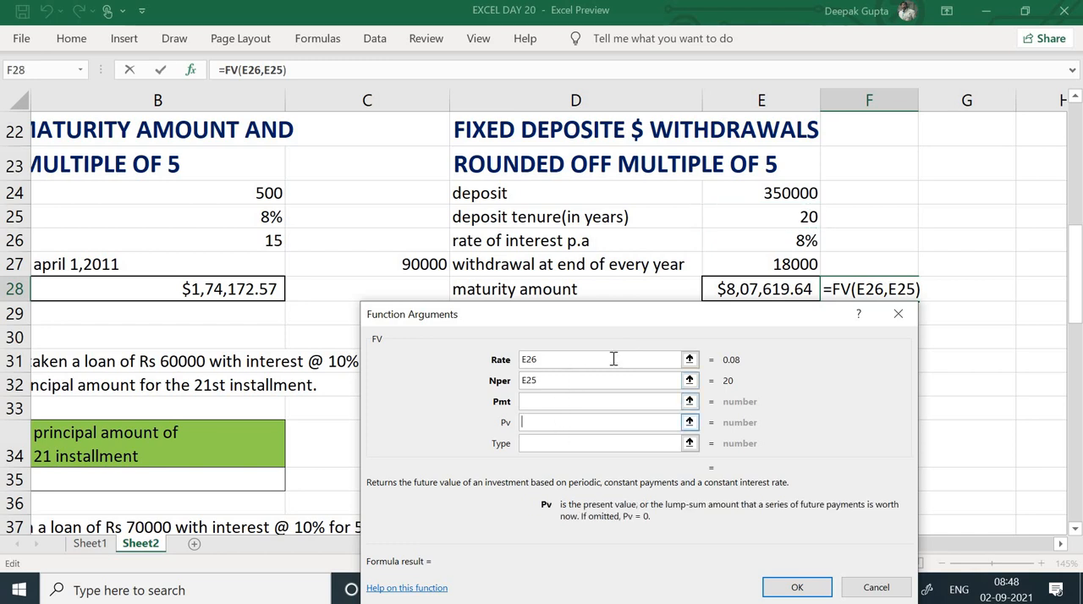
pyautogui.click(753, 195)
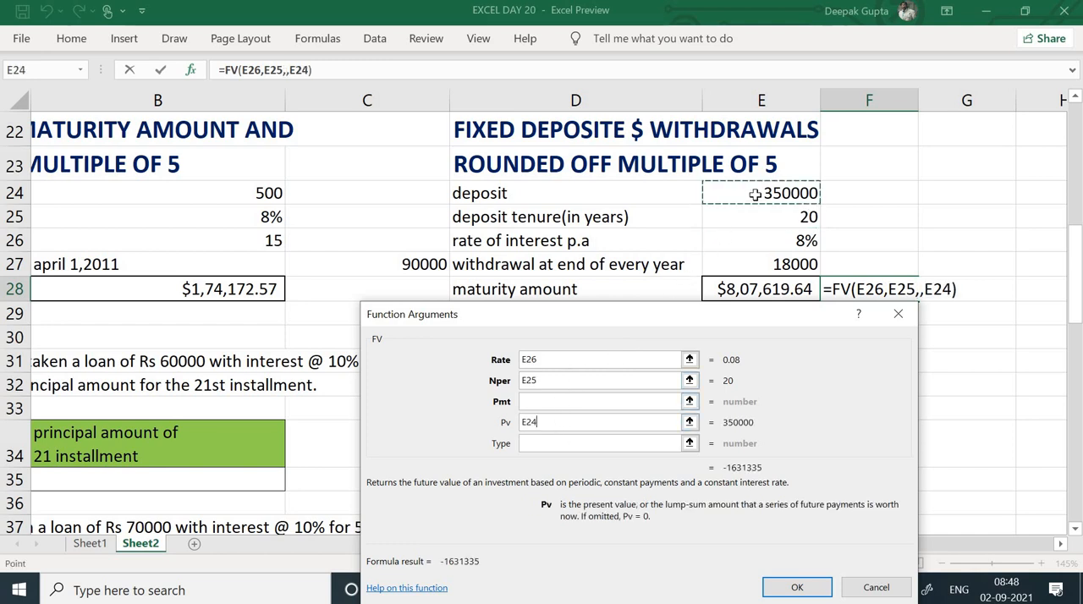
pyautogui.click(523, 422)
pyautogui.write('-')
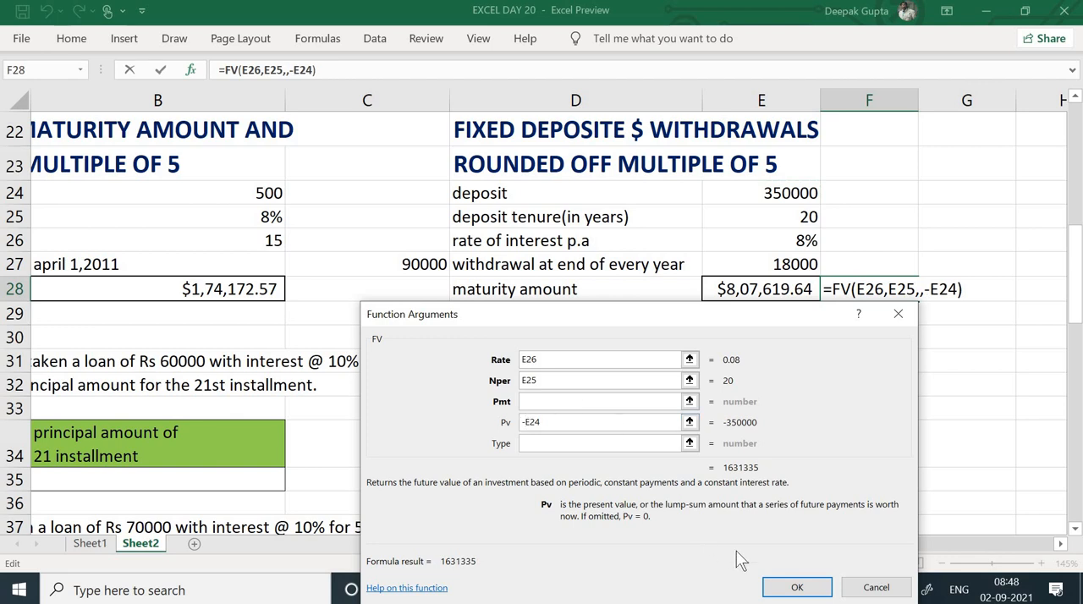
pyautogui.click(794, 587)
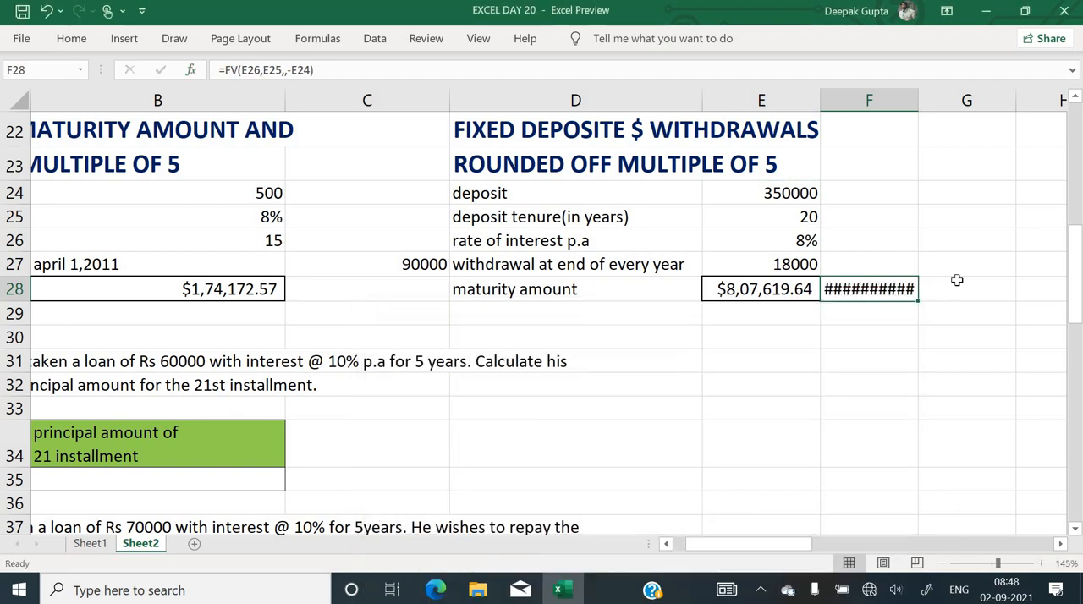
# Widen column F to fit the amount in F28 and check it against the yearly withdrawal in E27
pyautogui.moveTo(917, 109); pyautogui.dragTo(962, 113)
pyautogui.press('Up')
pyautogui.press('Up')
pyautogui.press('Up')
pyautogui.press('Up')
pyautogui.press('Up')
pyautogui.press('Up')
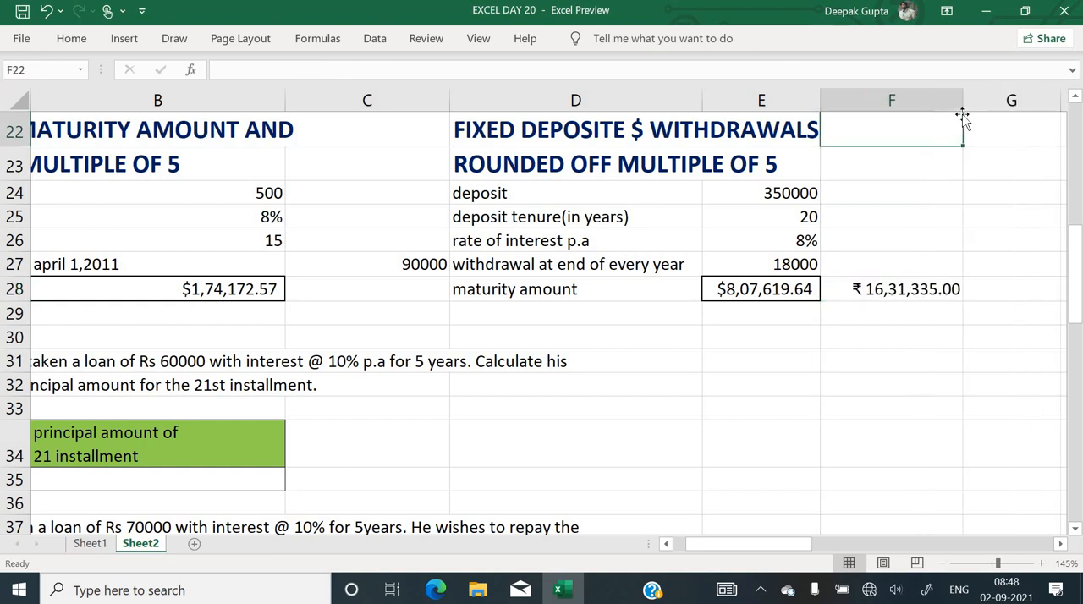
pyautogui.click(877, 332)
pyautogui.click(871, 289)
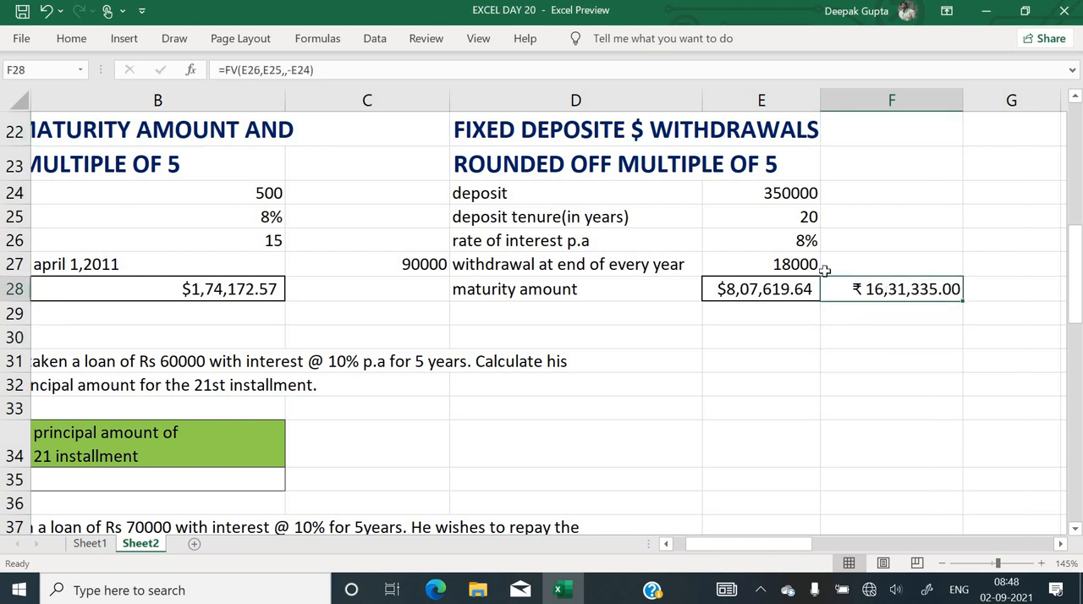
pyautogui.click(767, 265)
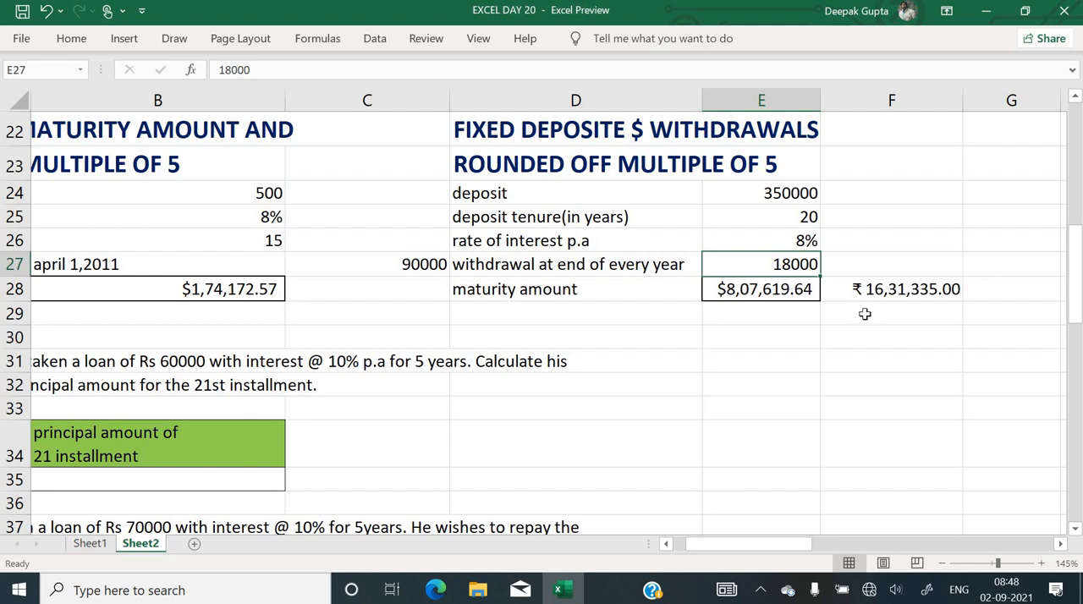
# Check the no-withdrawal maturity formula in F28 and read the Rs 60000 loan question in rows 31 and 32
pyautogui.click(891, 296)
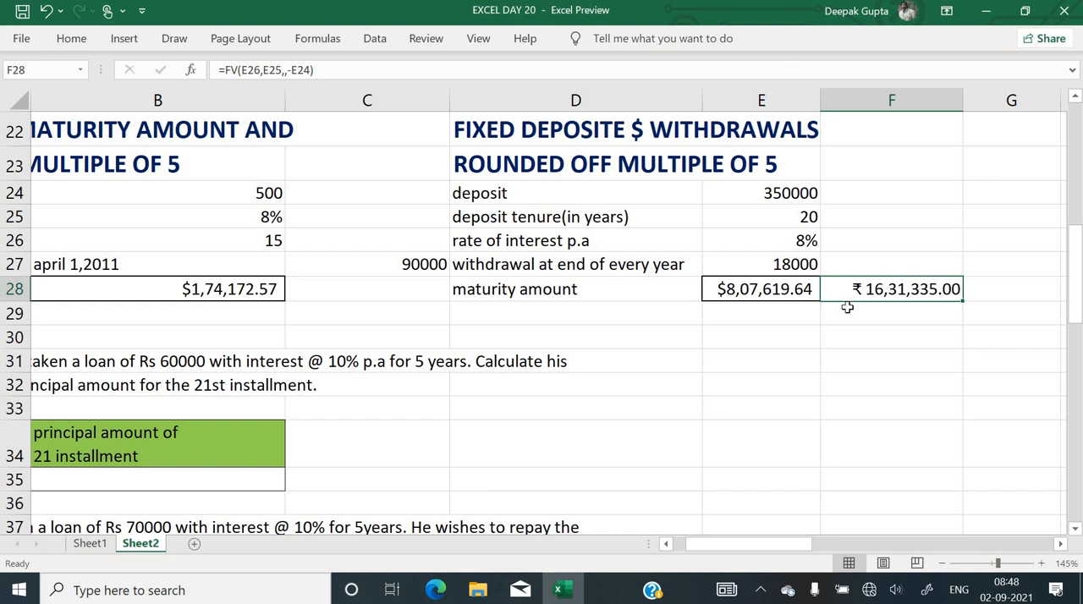
pyautogui.click(847, 314)
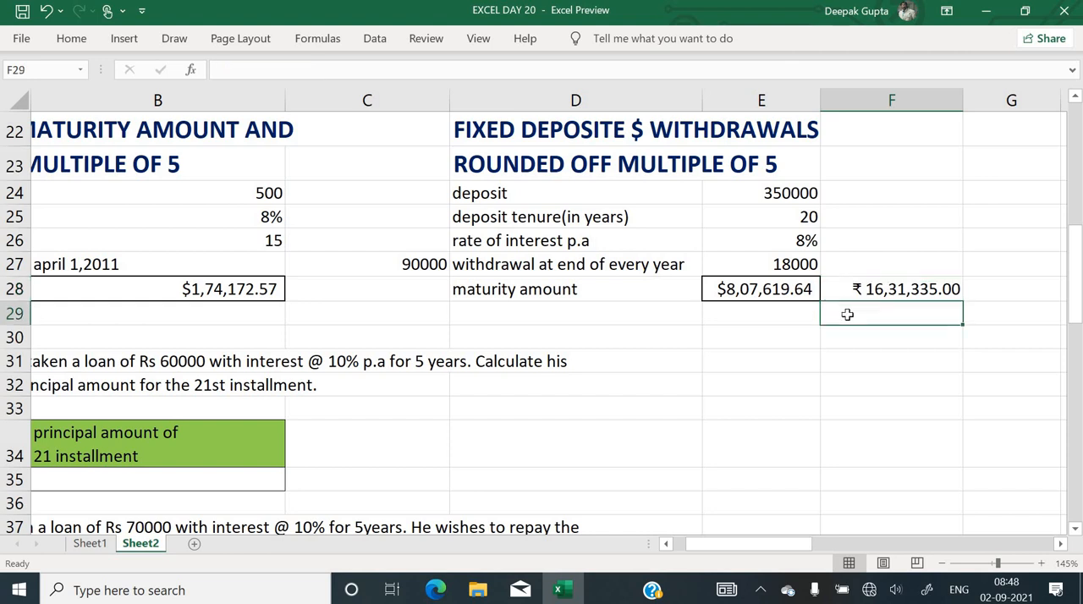
pyautogui.click(575, 304)
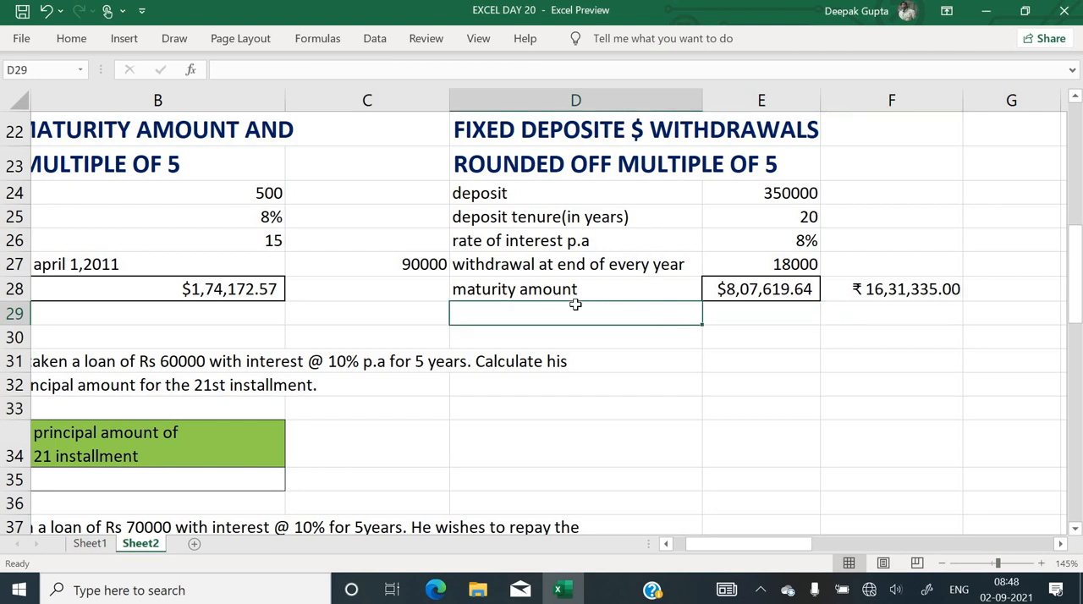
pyautogui.press('Left')
pyautogui.press('Left')
pyautogui.press('Left')
pyautogui.press('Down')
pyautogui.press('Down')
pyautogui.press('Down')
pyautogui.press('Down')
pyautogui.press('Down')
pyautogui.press('Down')
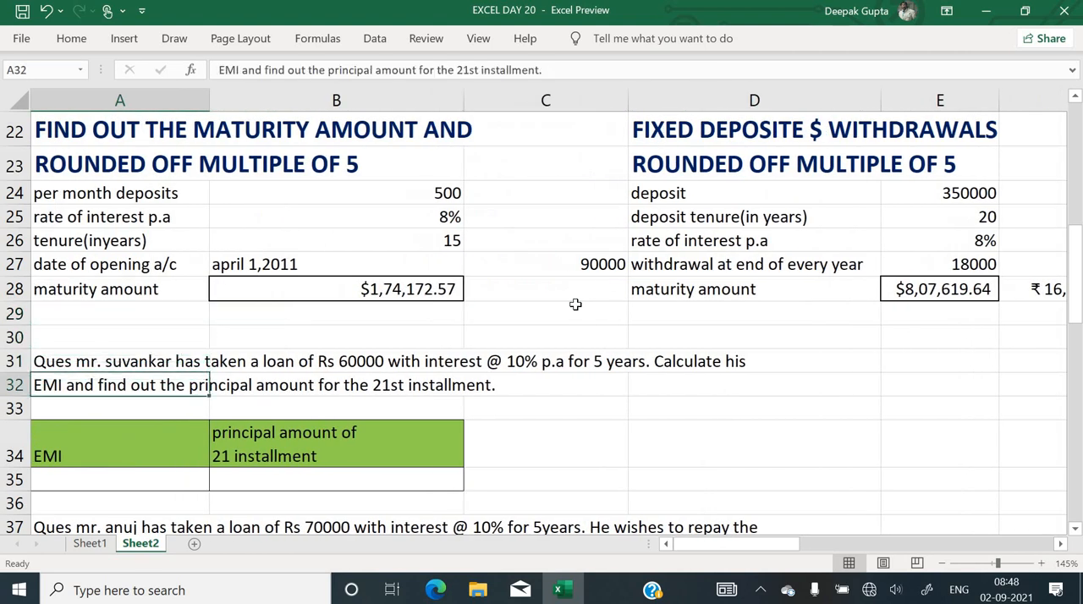
pyautogui.press('Down')
pyautogui.press('Down')
pyautogui.press('Down')
pyautogui.press('Down')
pyautogui.press('Down')
pyautogui.press('Down')
pyautogui.press('Down')
pyautogui.press('Down')
pyautogui.press('Down')
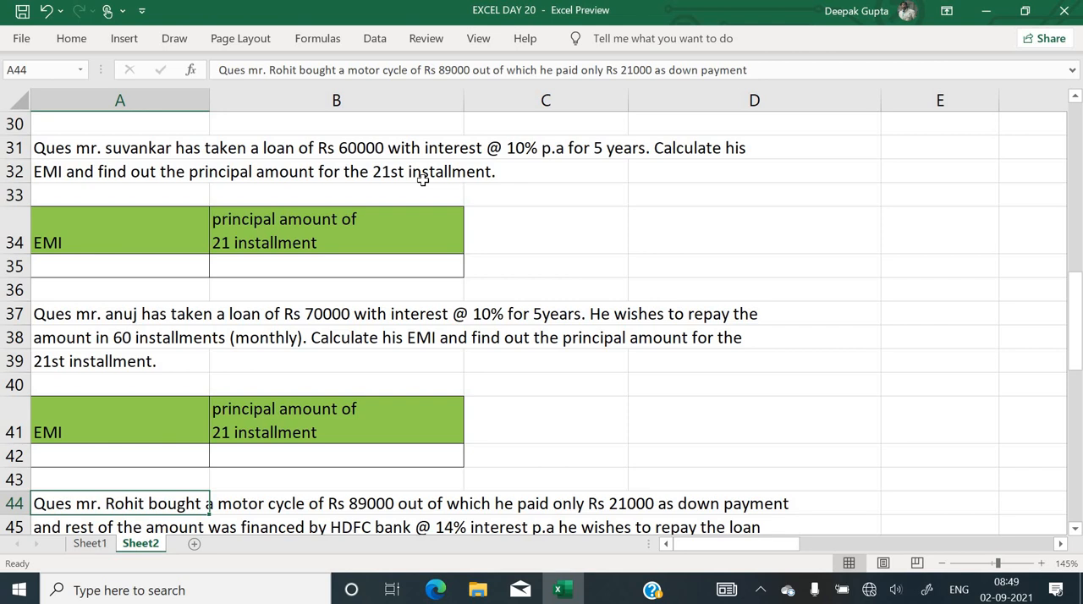
# Start a PMT function in A35 for the Rs 60000 loan's EMI with rate 10%/12
pyautogui.click(134, 269)
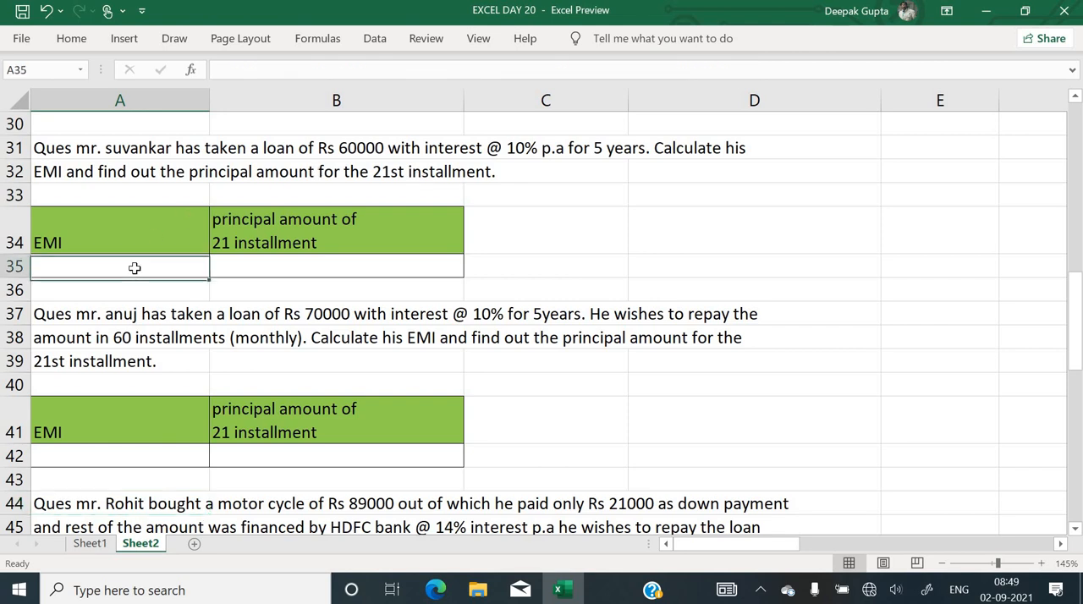
pyautogui.write('=pmt(')
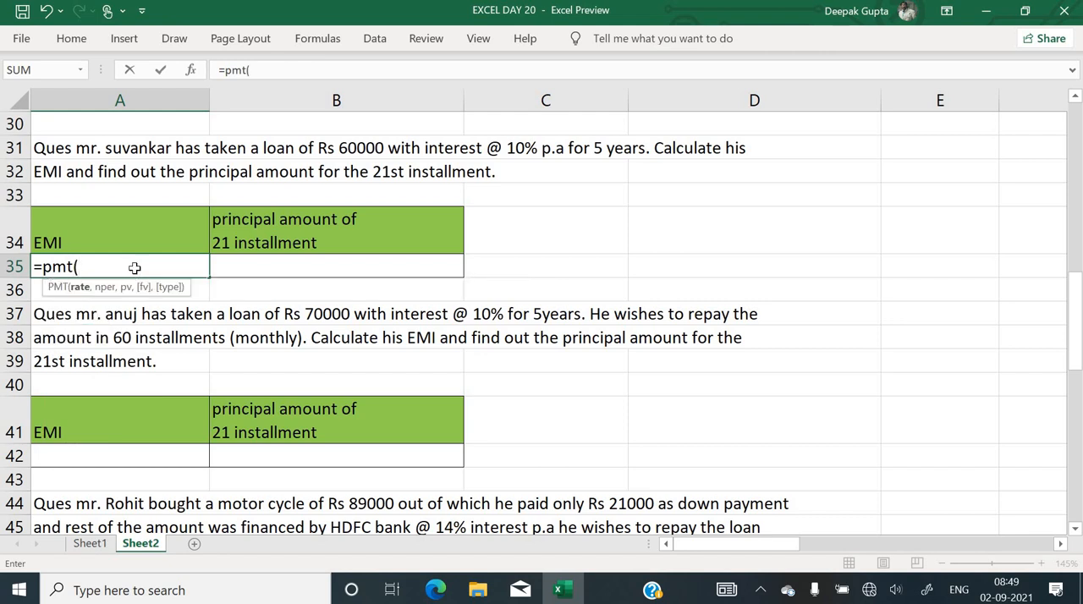
pyautogui.hotkey('ctrl', 'a')
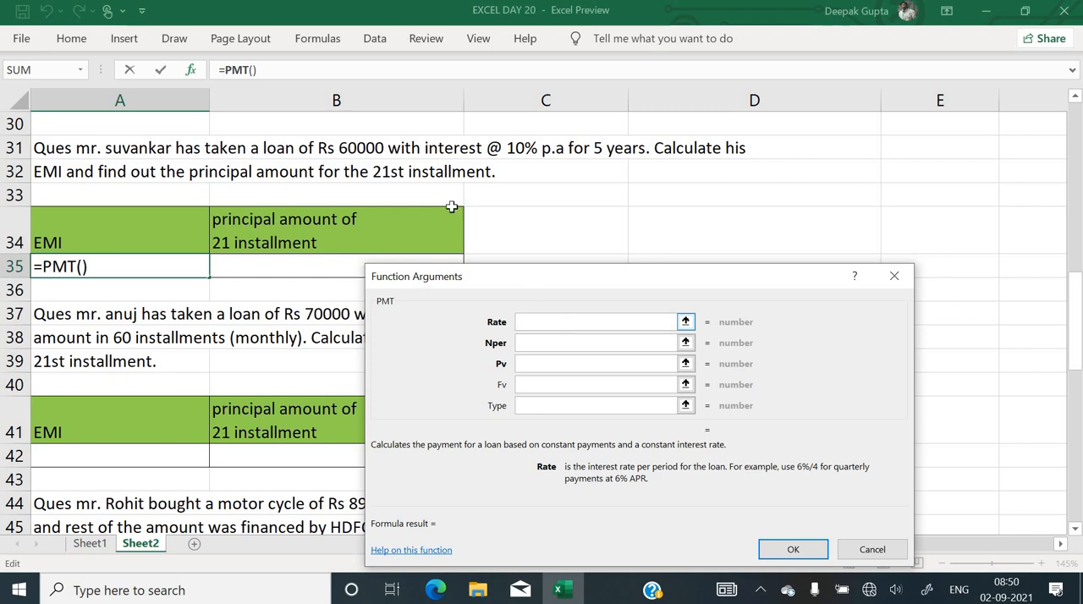
pyautogui.write('1')
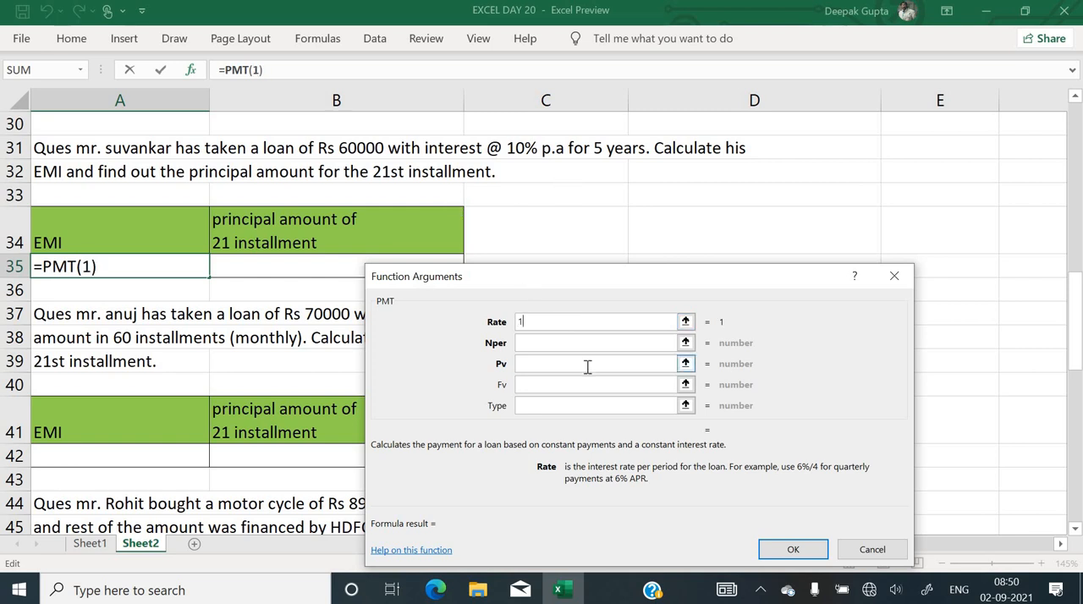
pyautogui.write('0%')
pyautogui.write('/12')
pyautogui.press('Tab')
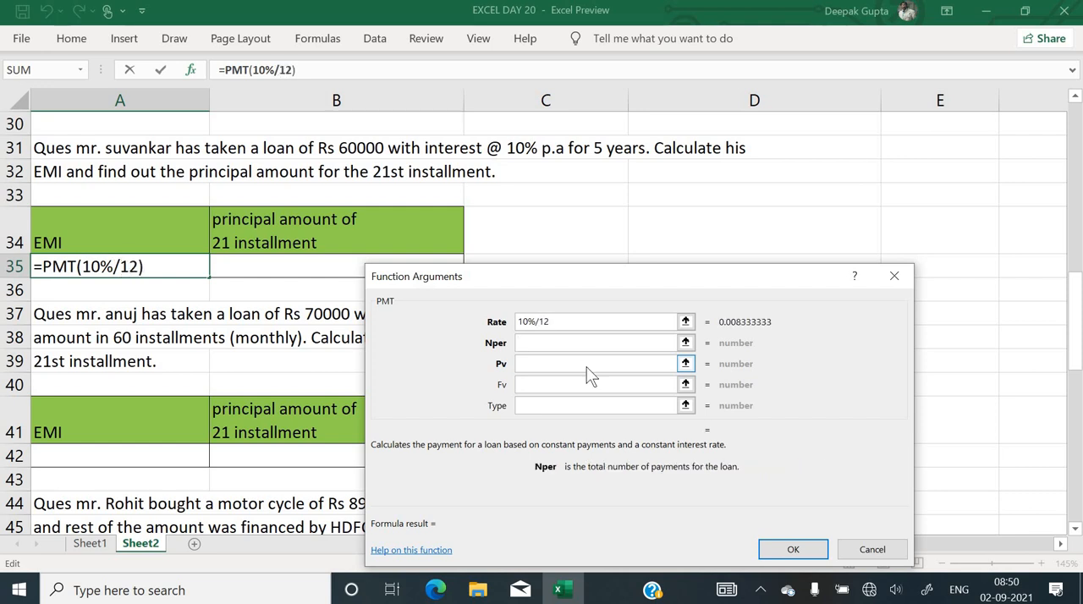
# Set the PMT number of periods to 5*12, present value to -60000 and Type to 0, and enter the formula in A35
pyautogui.write('5*12')
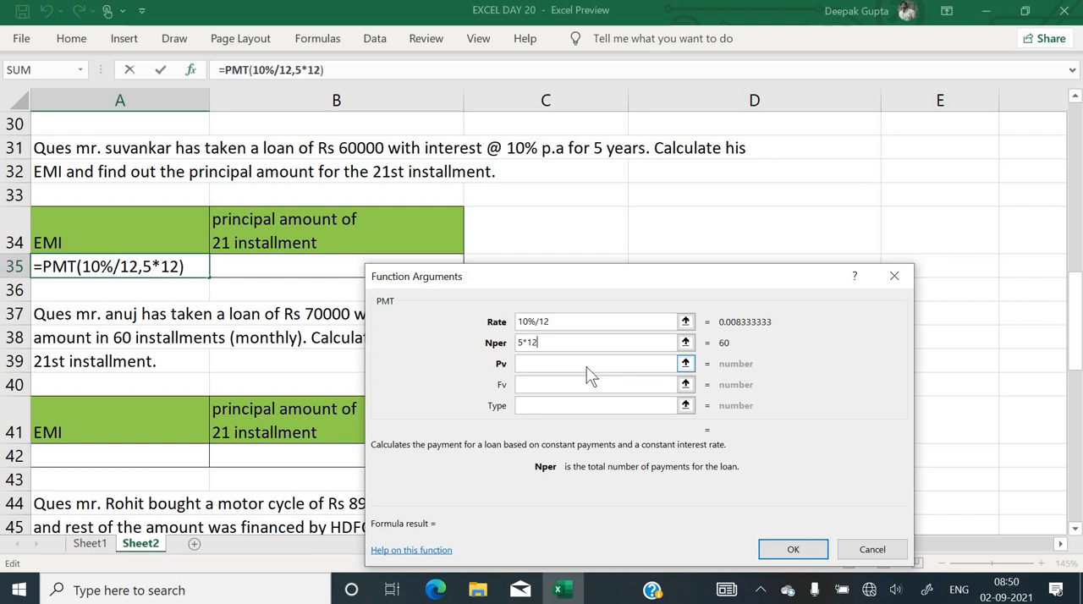
pyautogui.press('Tab')
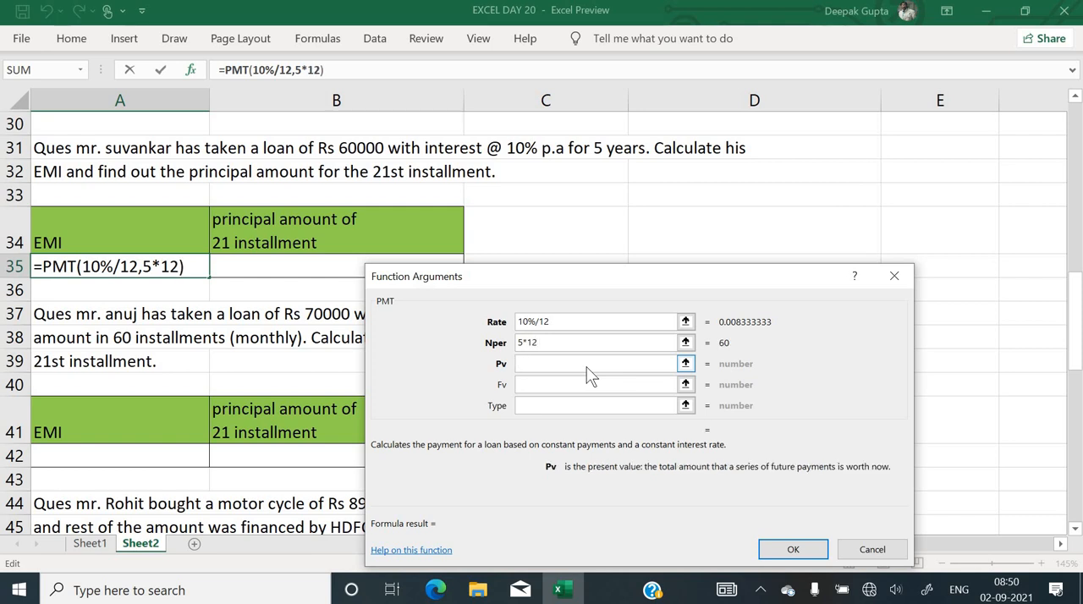
pyautogui.write('-60000')
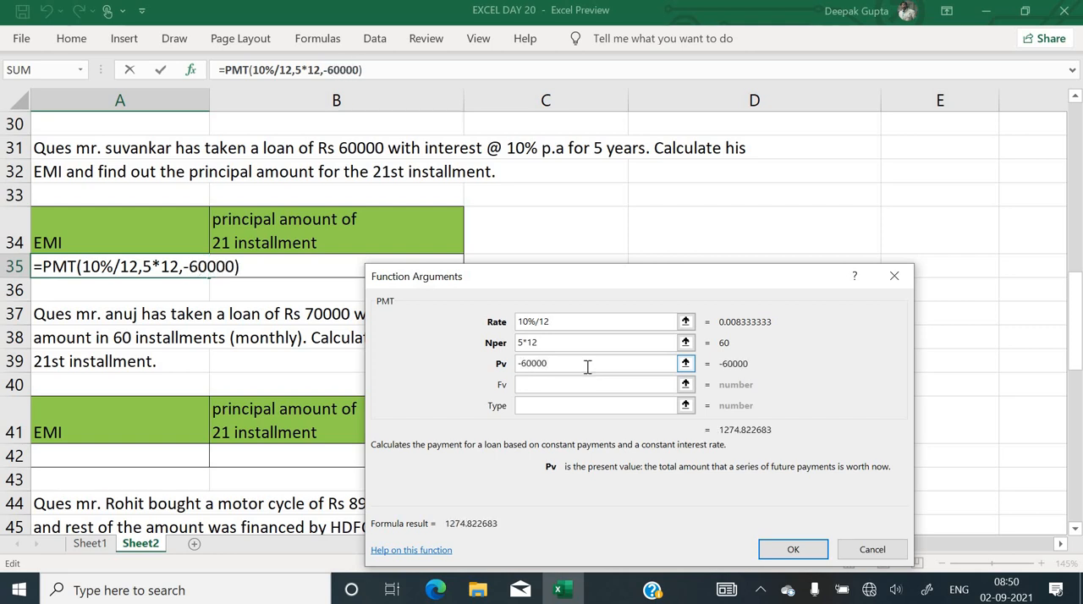
pyautogui.click(579, 380)
pyautogui.click(571, 404)
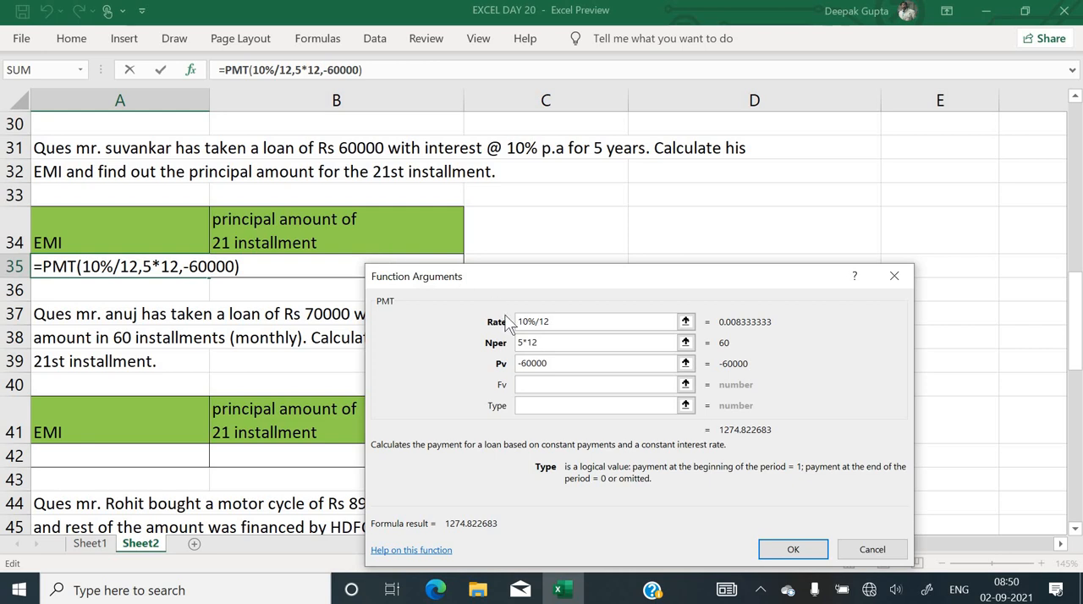
pyautogui.write('0')
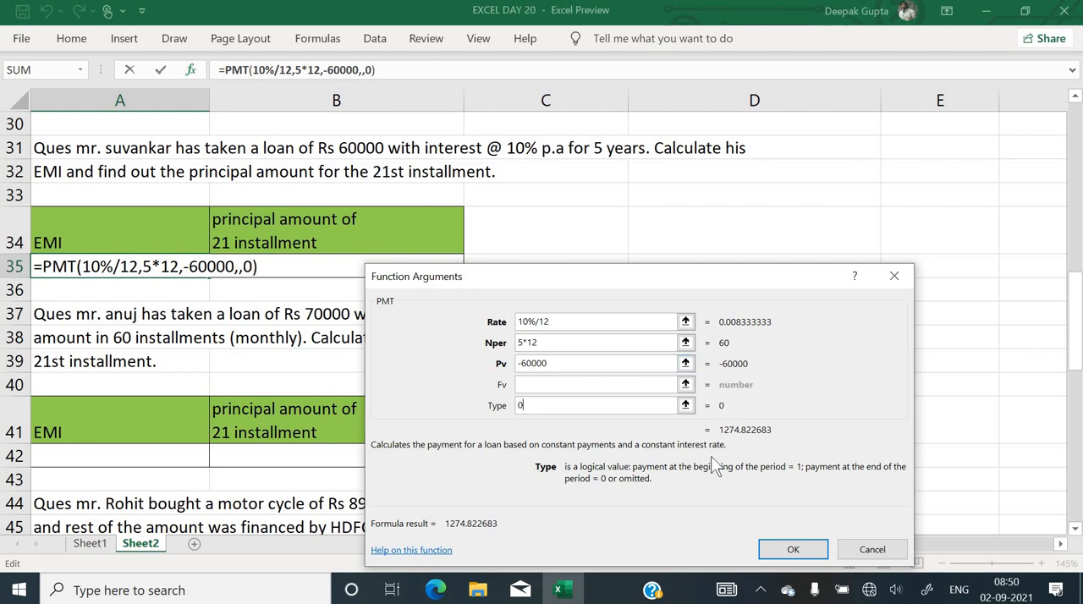
pyautogui.click(793, 550)
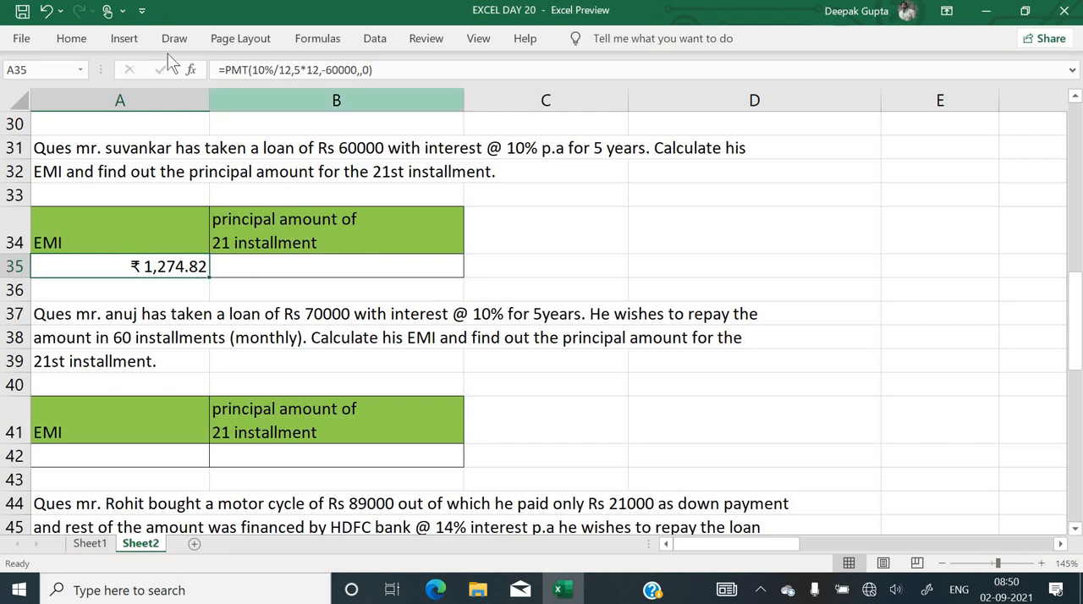
# Format the EMI in A35 to show no decimal places
pyautogui.click(72, 40)
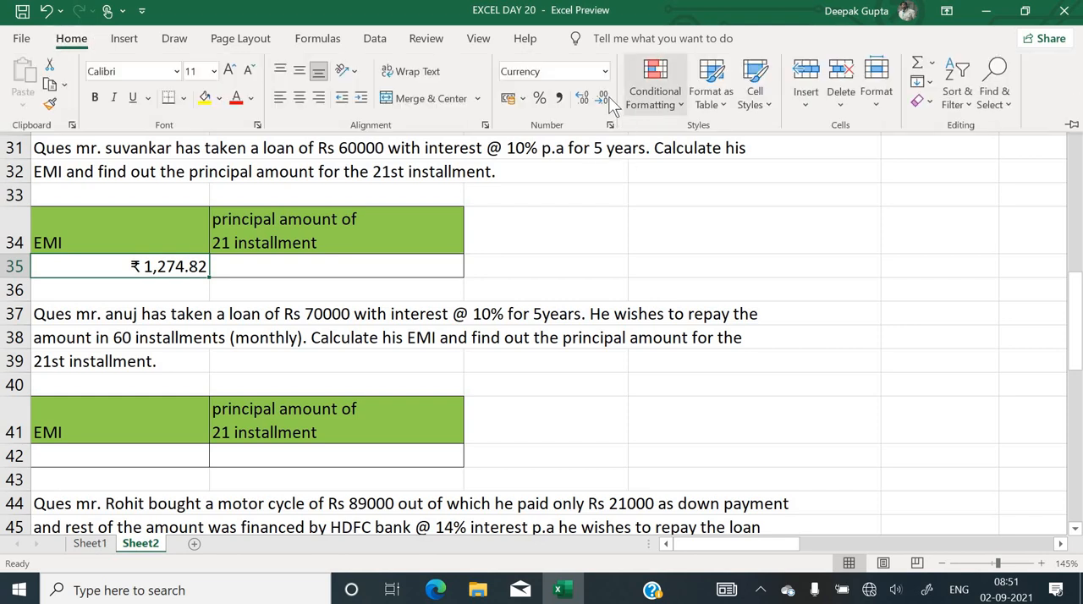
pyautogui.click(602, 100)
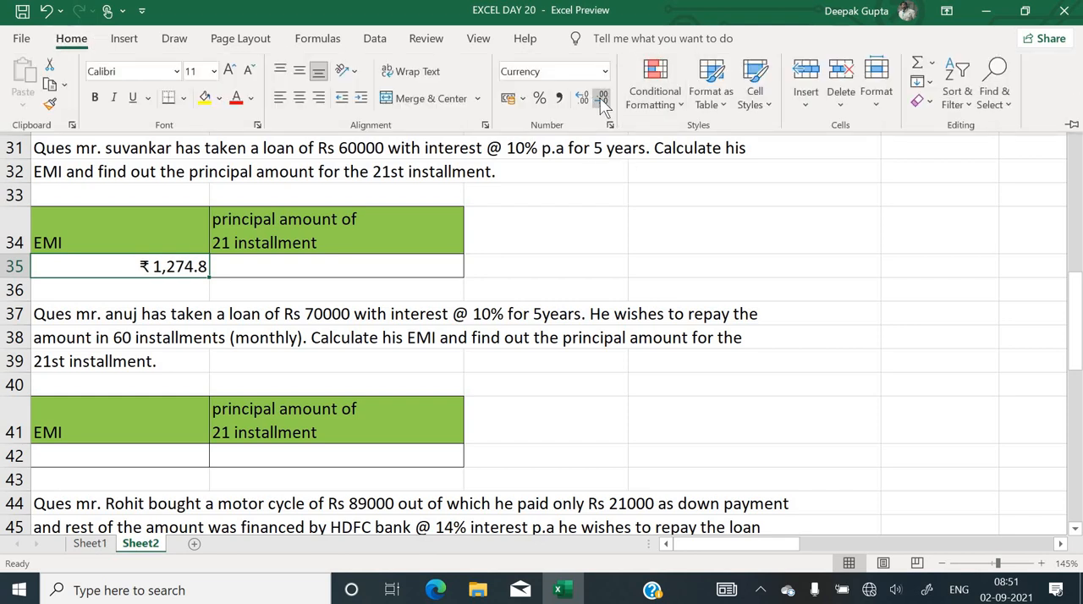
pyautogui.click(602, 100)
pyautogui.click(375, 267)
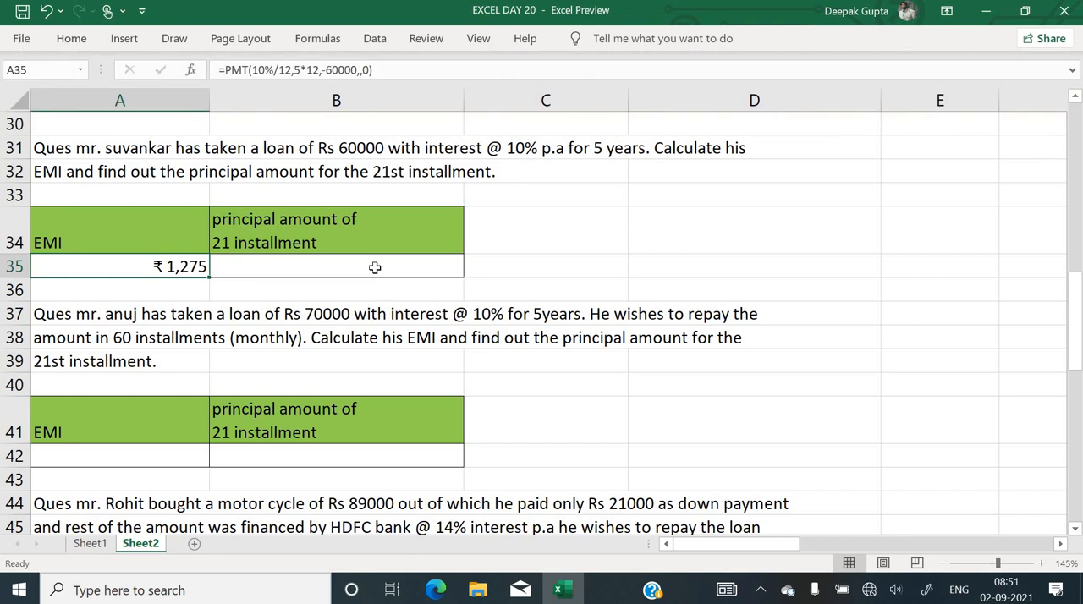
# Start a PPMT function in B35 for the 21st installment's principal with rate 10%/12
pyautogui.click(375, 267)
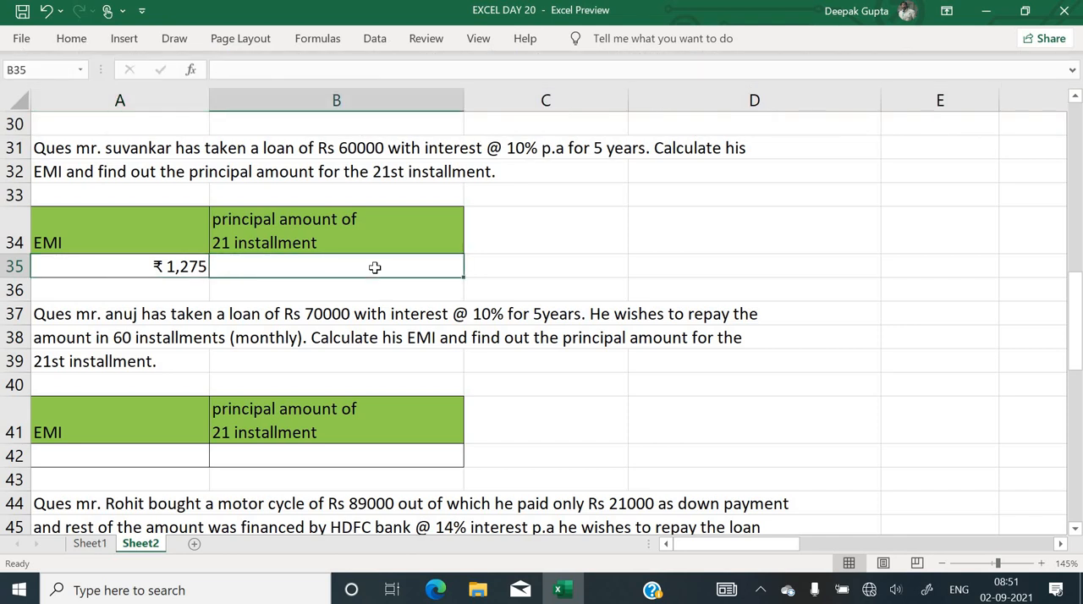
pyautogui.write('=')
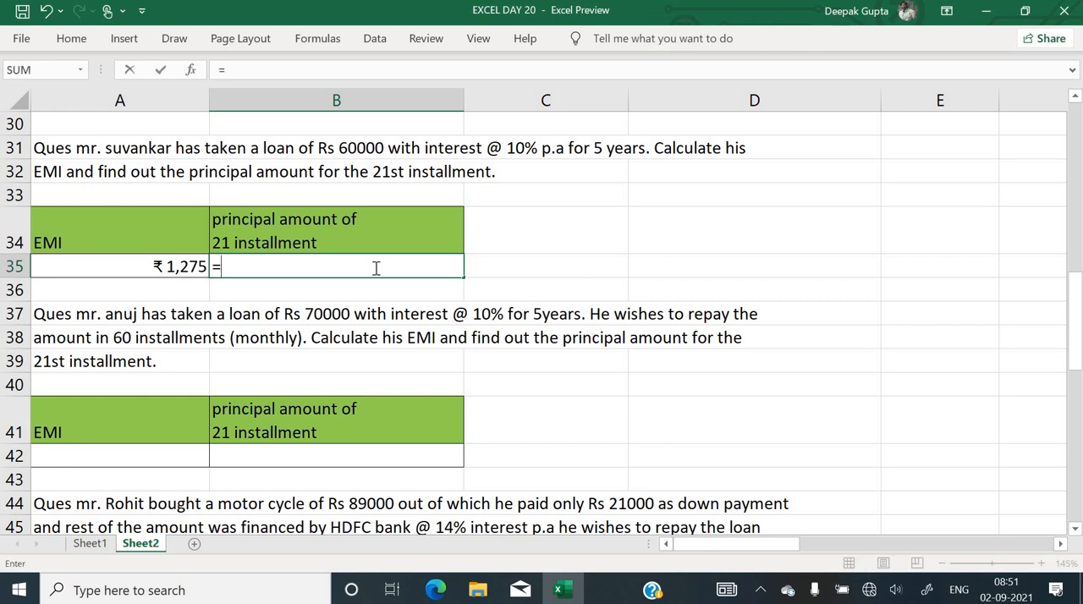
pyautogui.write('ppm')
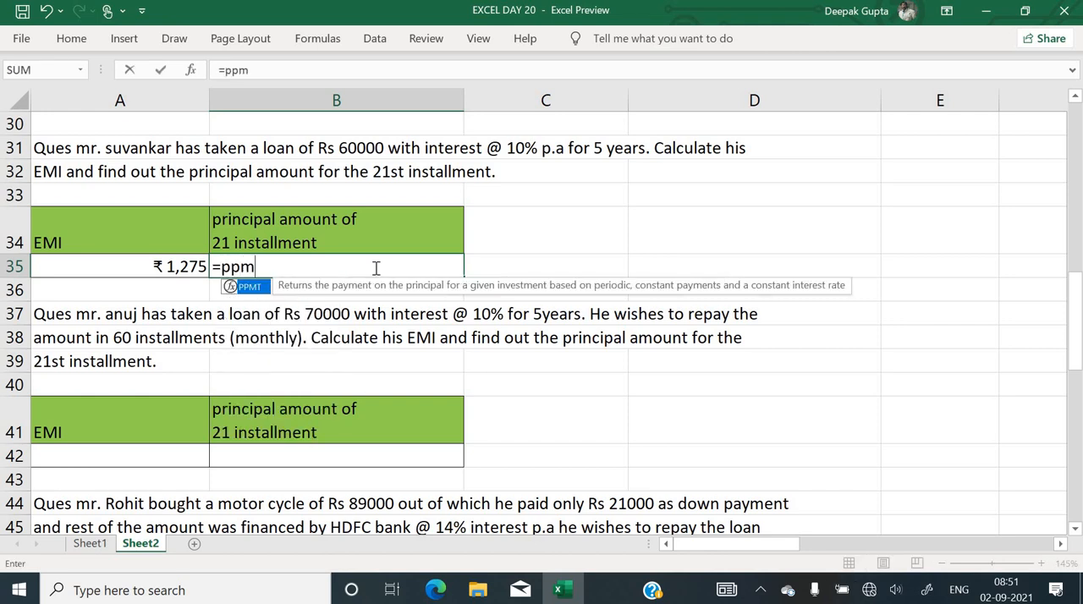
pyautogui.write('t(')
pyautogui.hotkey('ctrl', 'a')
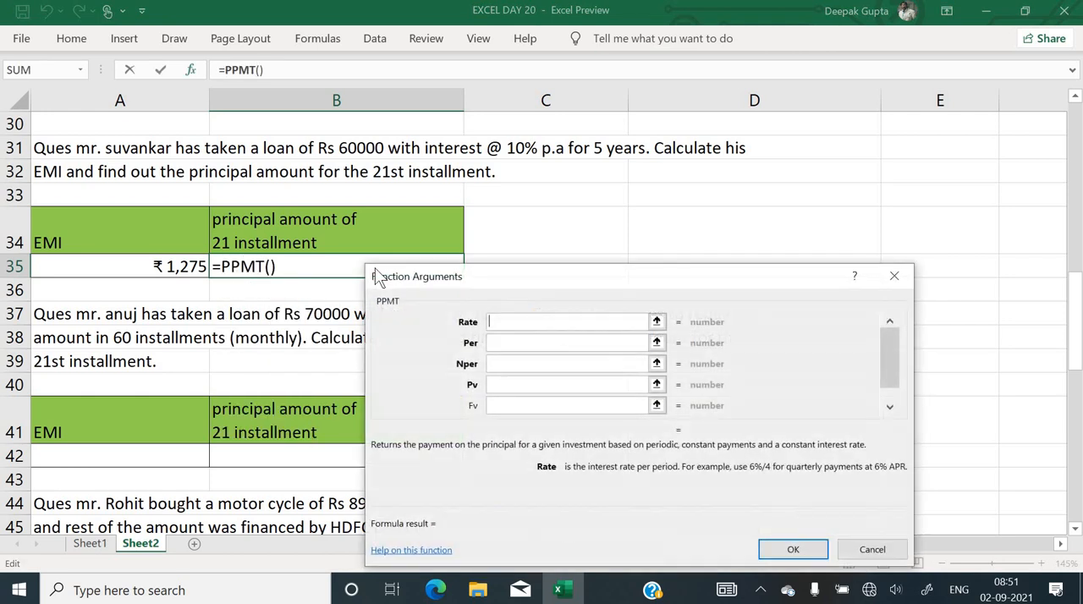
pyautogui.moveTo(489, 286); pyautogui.dragTo(657, 243)
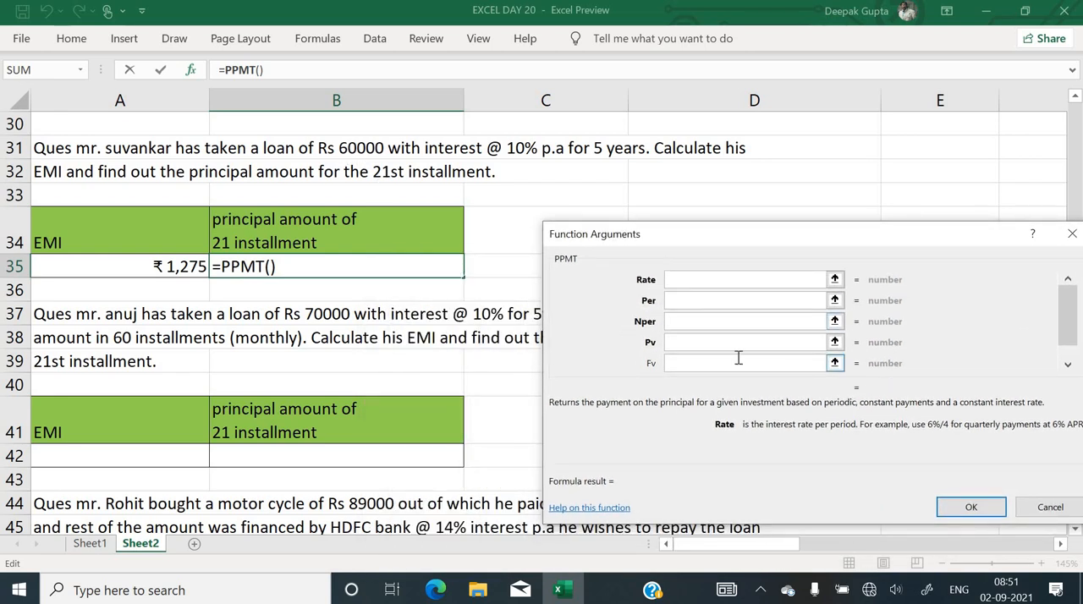
pyautogui.write('10%/12')
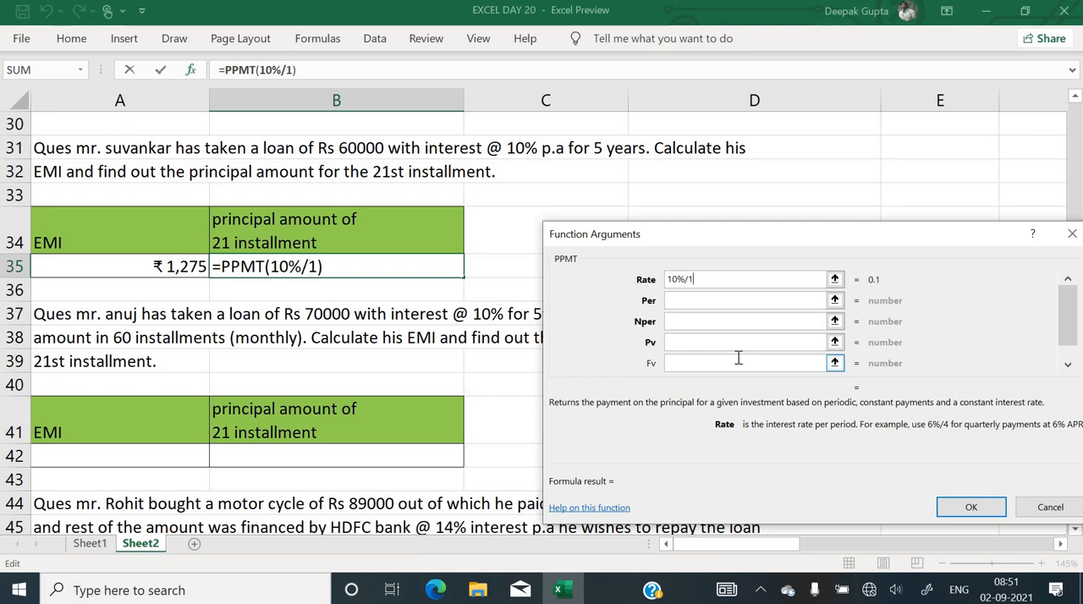
pyautogui.press('Tab')
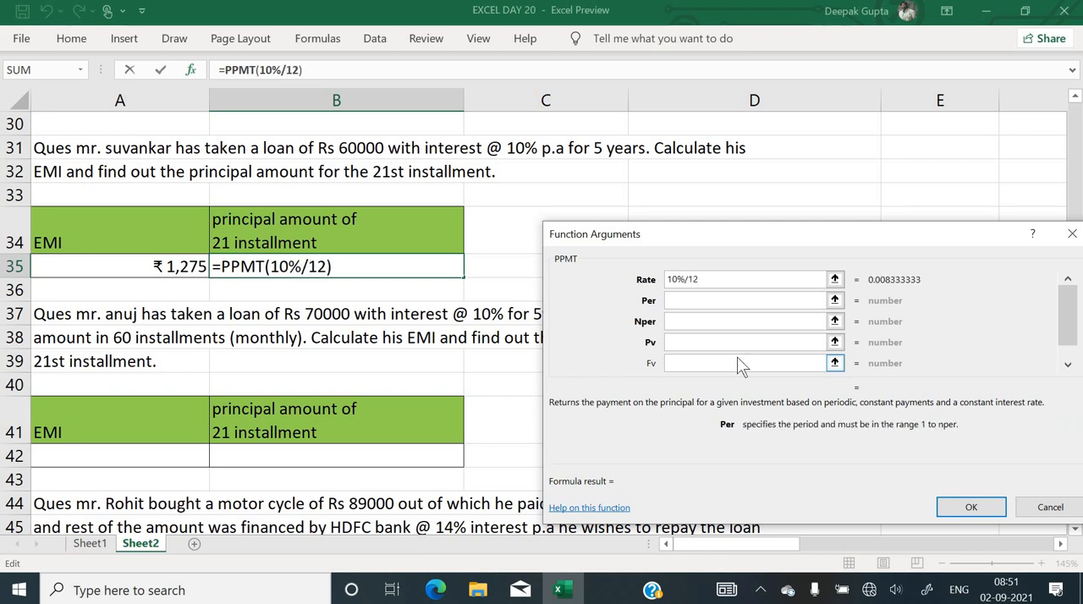
# Set the PPMT period to 21, number of periods to 5*12 and present value to -60000, and enter the formula in B35
pyautogui.write('21')
pyautogui.click(710, 320)
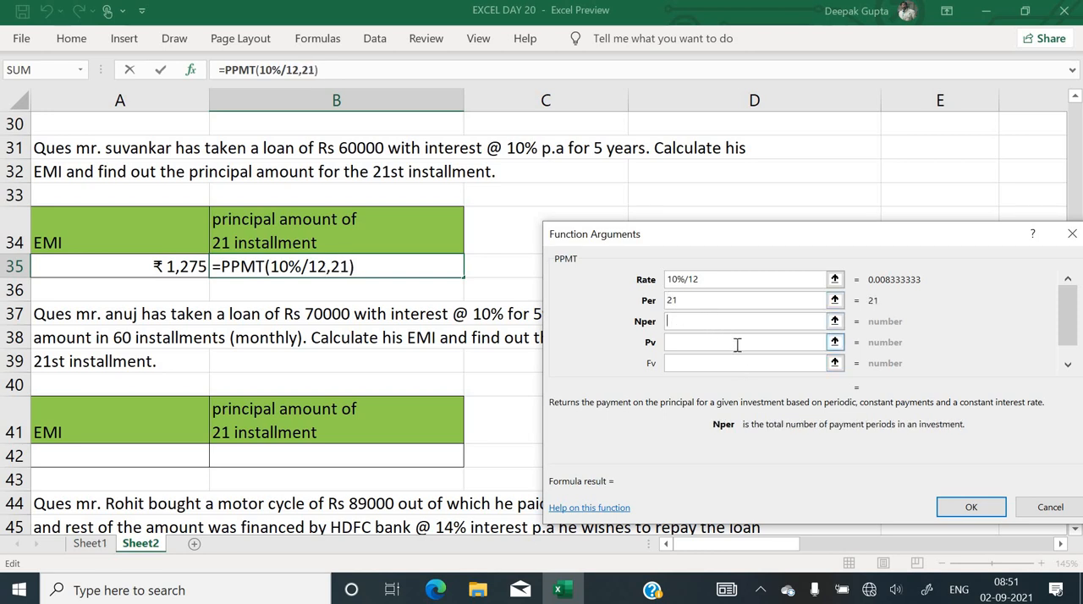
pyautogui.write('5*12')
pyautogui.click(737, 347)
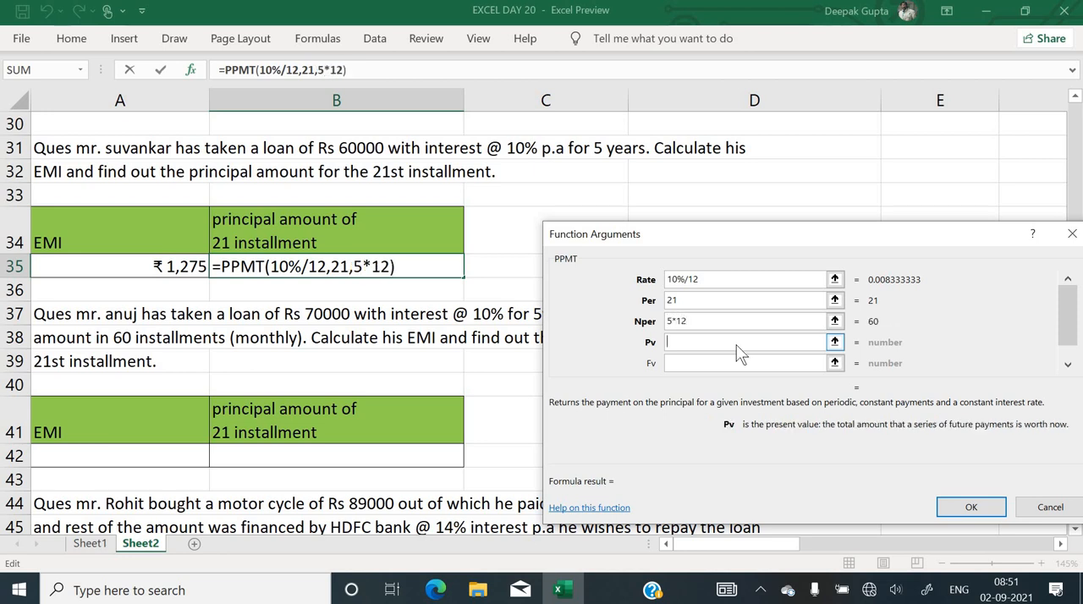
pyautogui.write('-60')
pyautogui.write('000')
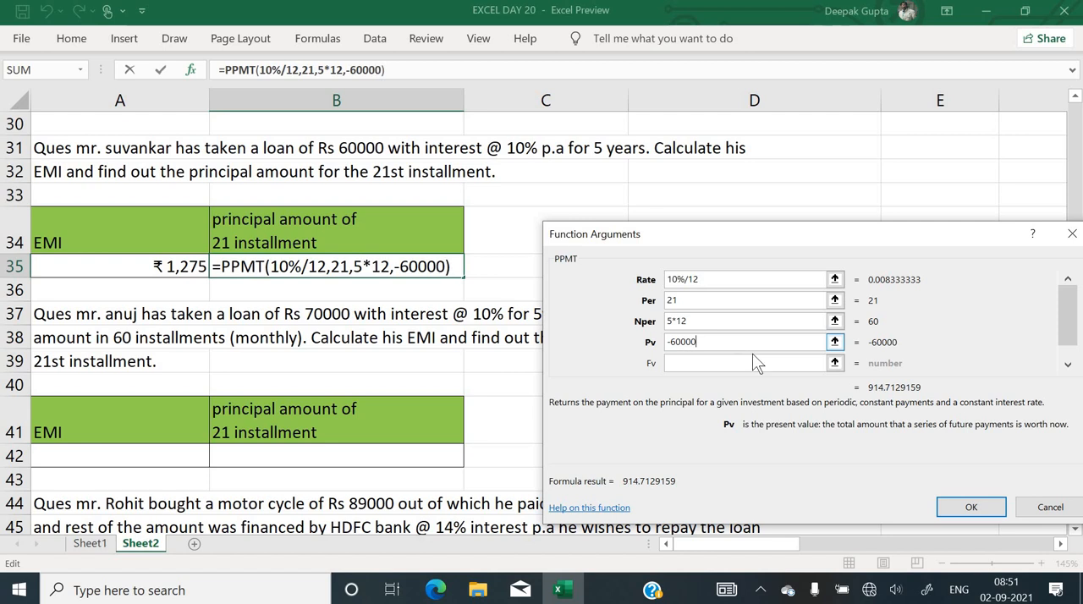
pyautogui.click(973, 512)
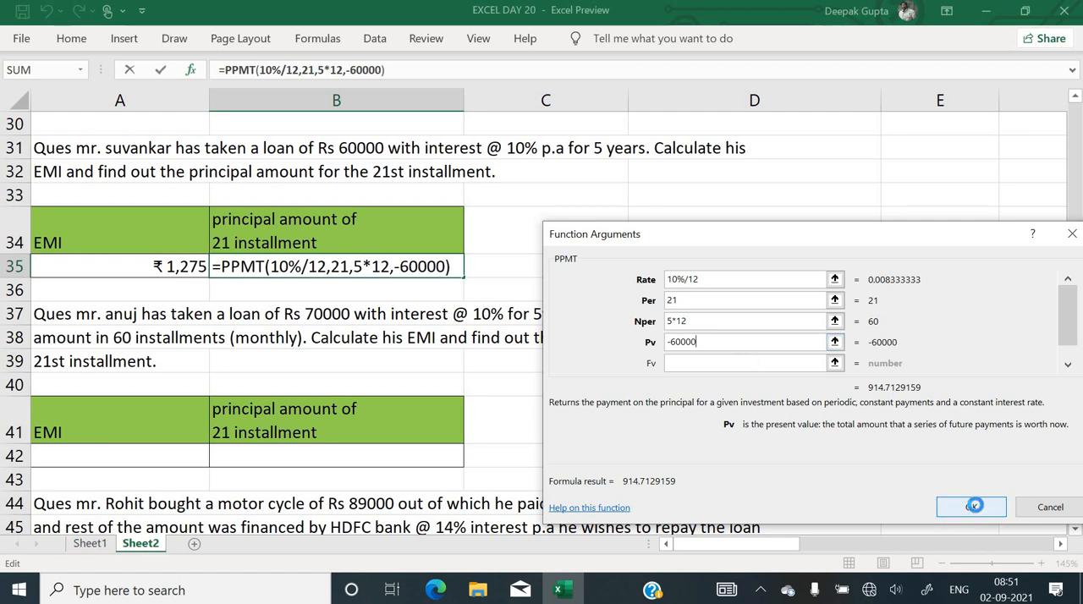
# Look through the remaining loan exercises, from the Rs 70000 loan to the motor cycle and mobile phone EMI questions
pyautogui.click(614, 342)
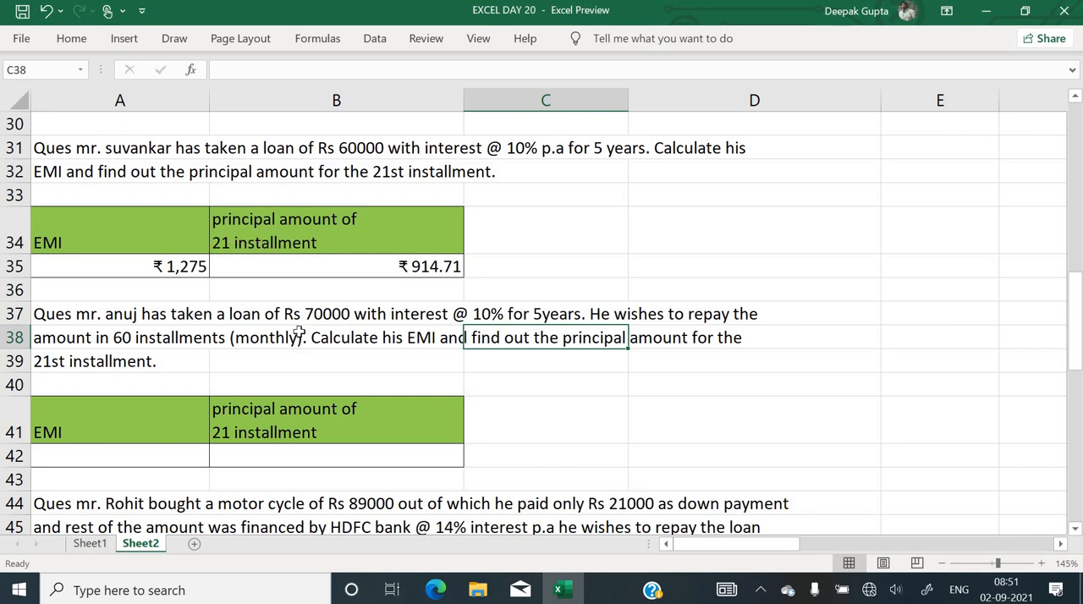
pyautogui.scroll(-2, 298, 332)
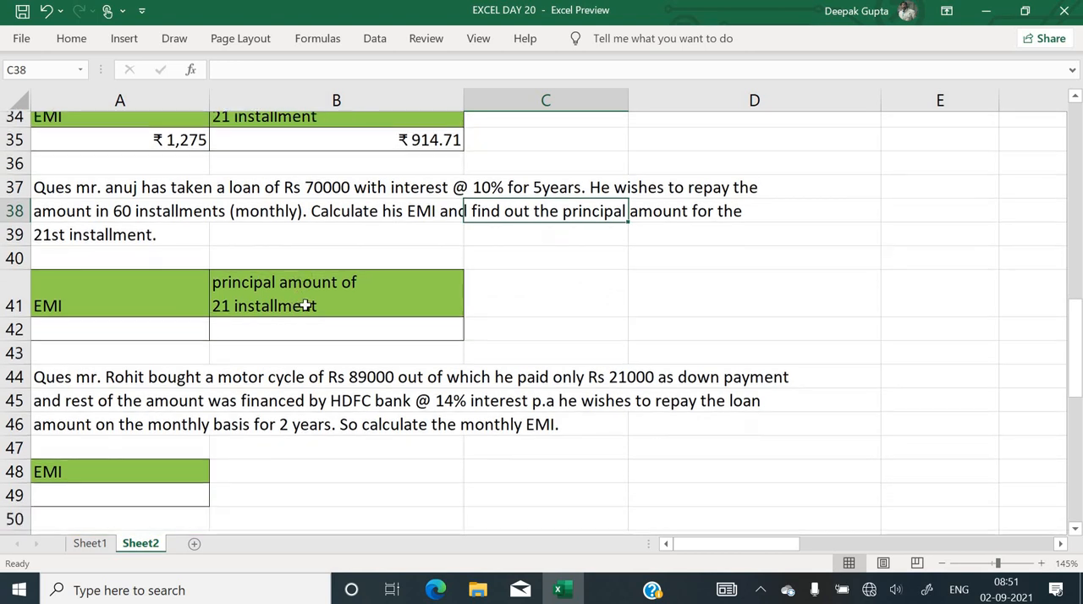
pyautogui.scroll(-1, 304, 307)
pyautogui.click(195, 310)
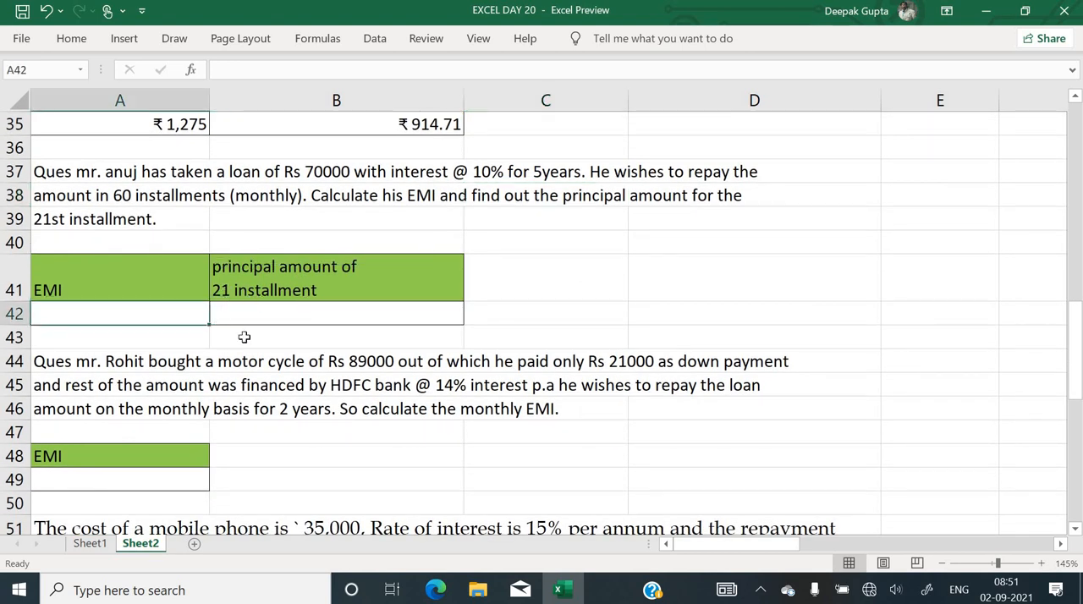
pyautogui.scroll(-2, 251, 339)
pyautogui.click(180, 336)
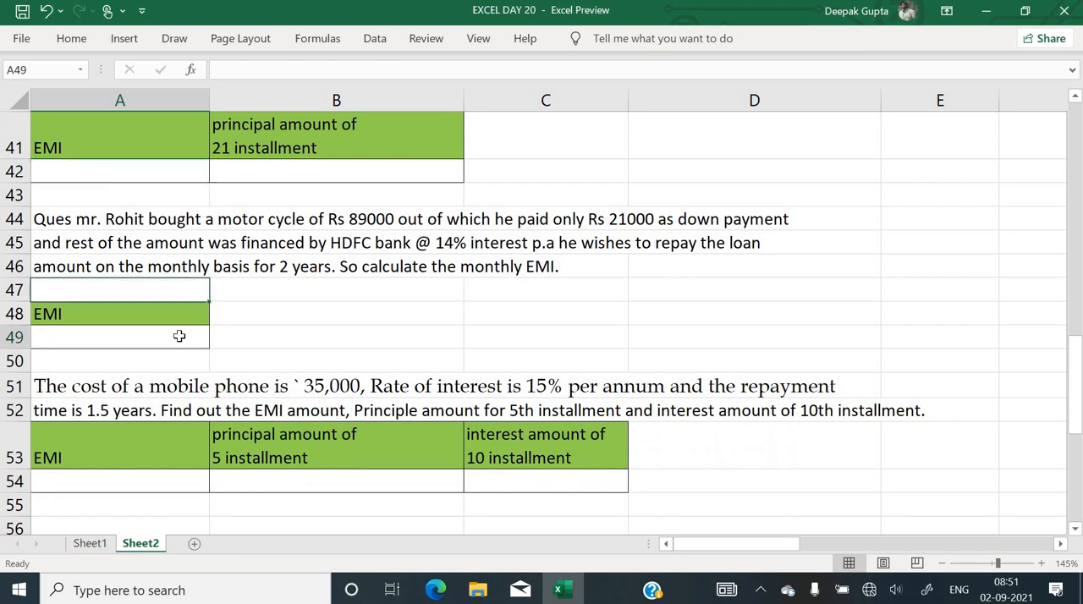
pyautogui.scroll(-1, 177, 336)
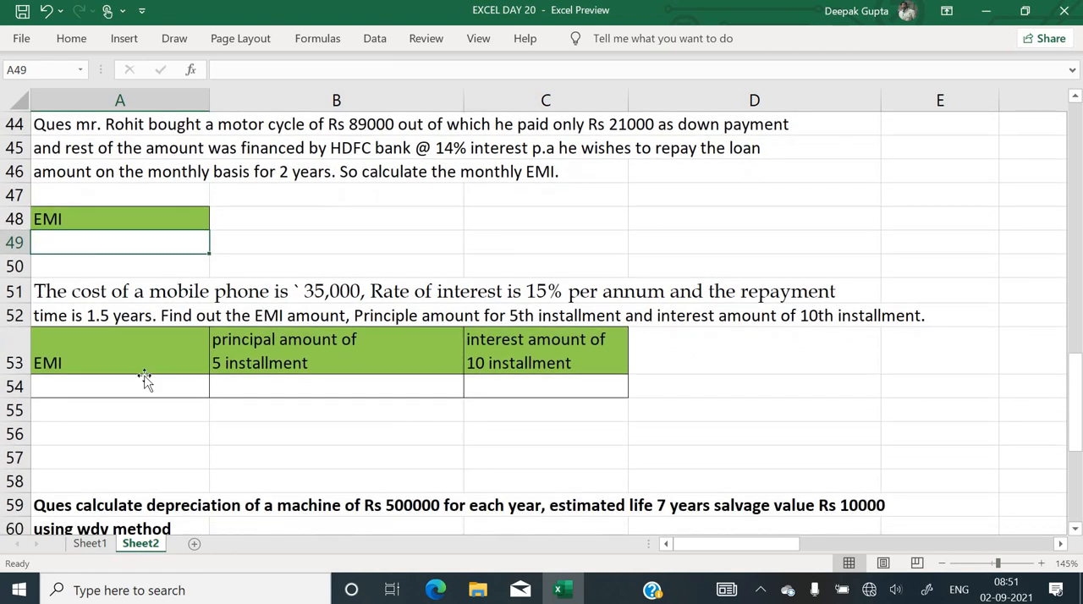
# Look through the Sheet2 questions on the Rs 35,000 mobile phone EMI and the WDV depreciation of the Rs 500000 machine
pyautogui.click(144, 383)
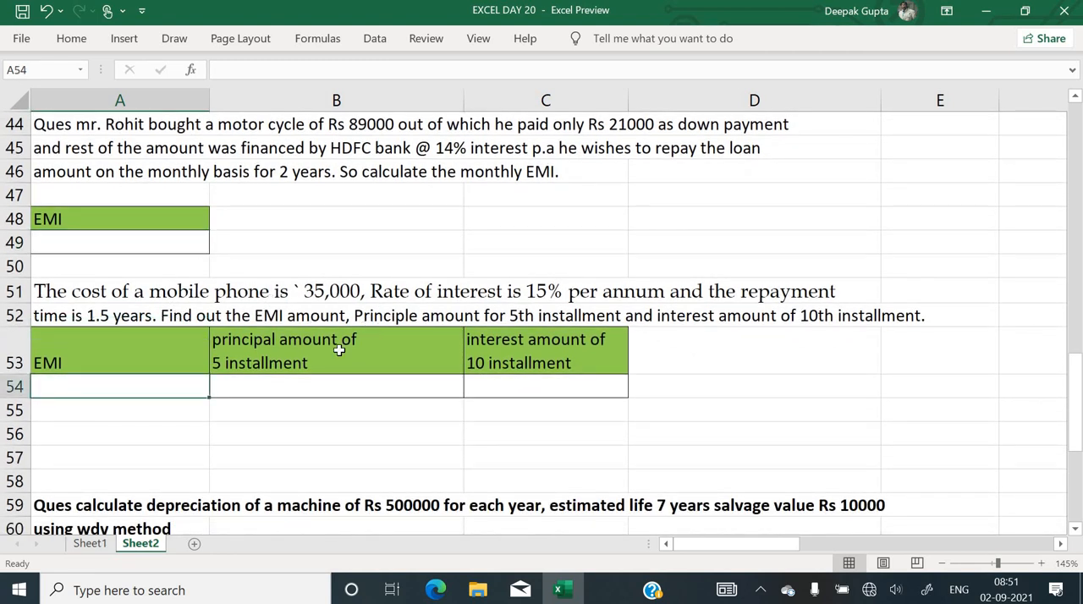
pyautogui.scroll(-1, 338, 350)
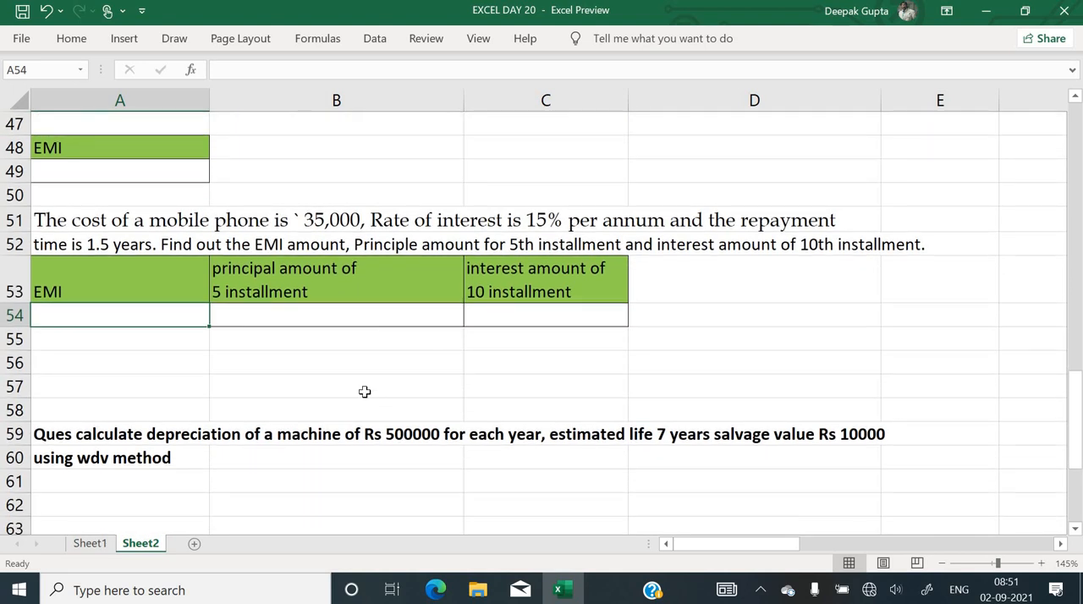
pyautogui.scroll(-1, 365, 392)
pyautogui.scroll(2, 364, 392)
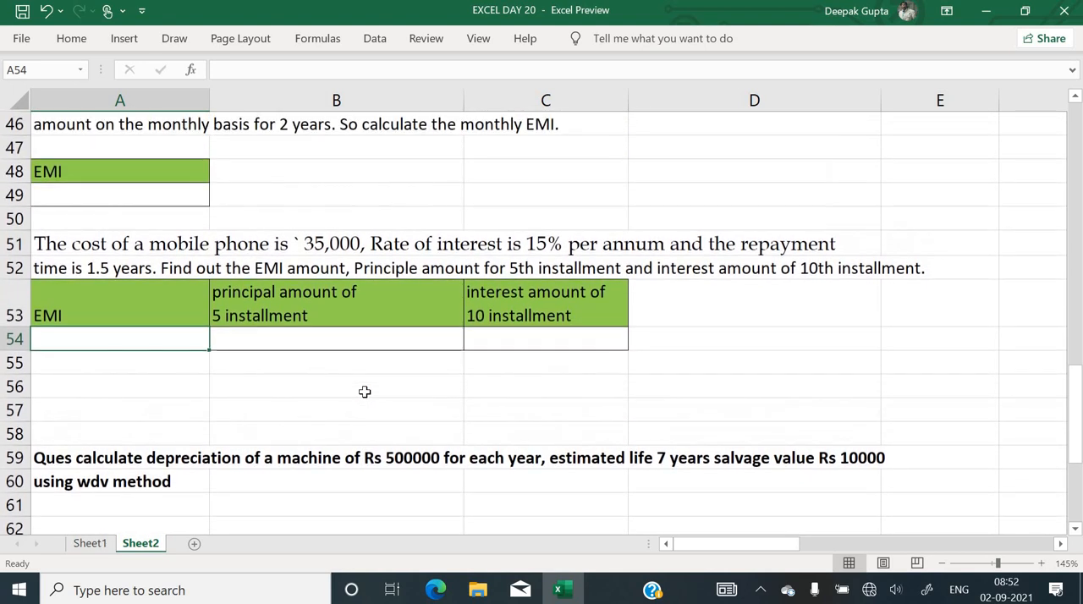
pyautogui.scroll(-1, 251, 430)
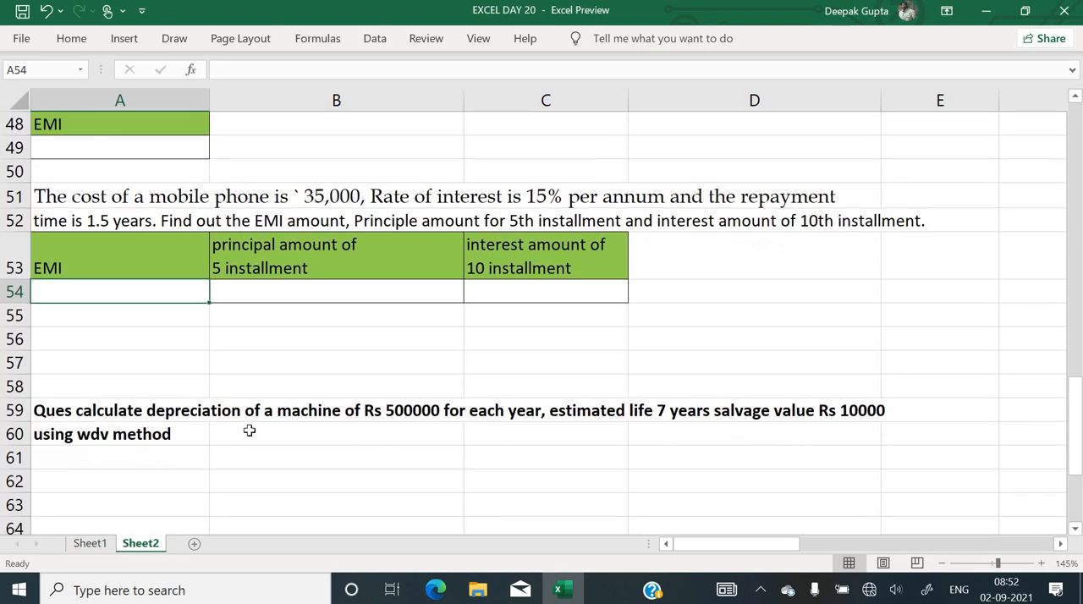
pyautogui.scroll(1, 330, 376)
pyautogui.scroll(1, 330, 375)
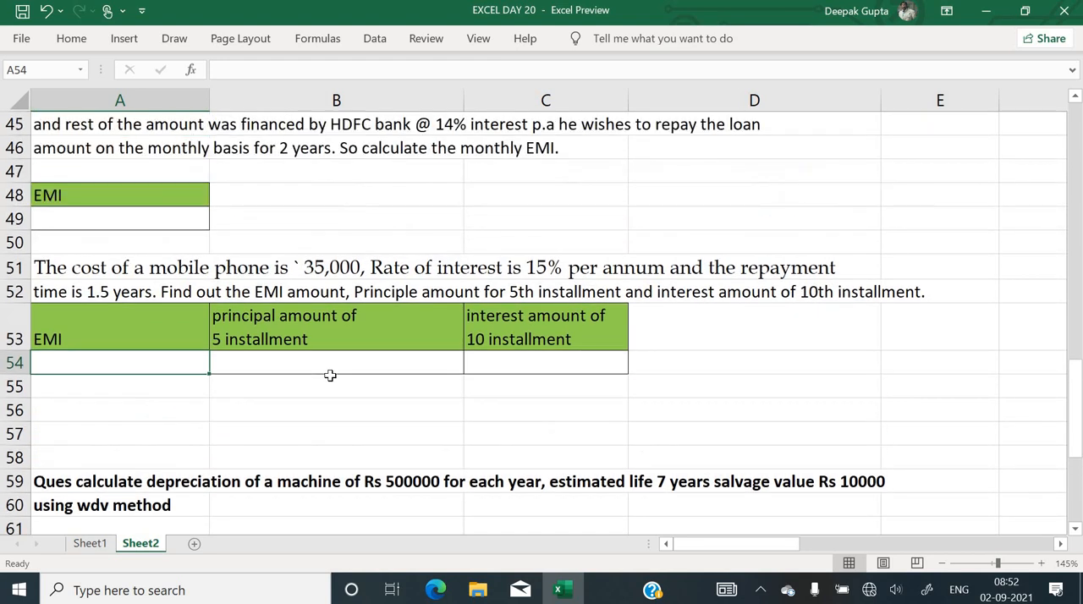
pyautogui.scroll(-5, 330, 376)
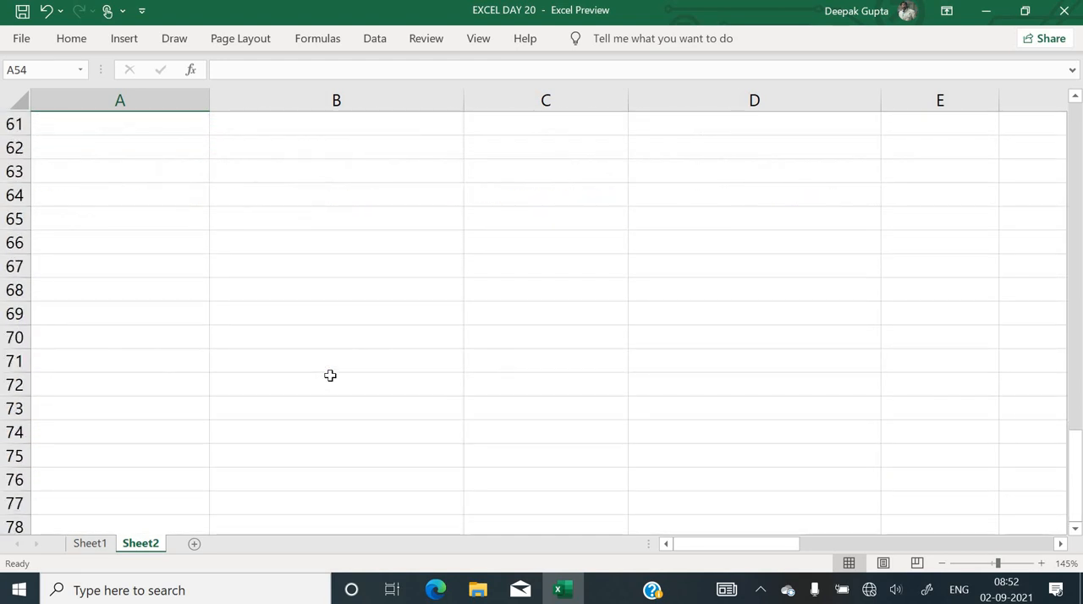
pyautogui.scroll(3, 330, 376)
pyautogui.scroll(1, 330, 376)
pyautogui.scroll(2, 330, 376)
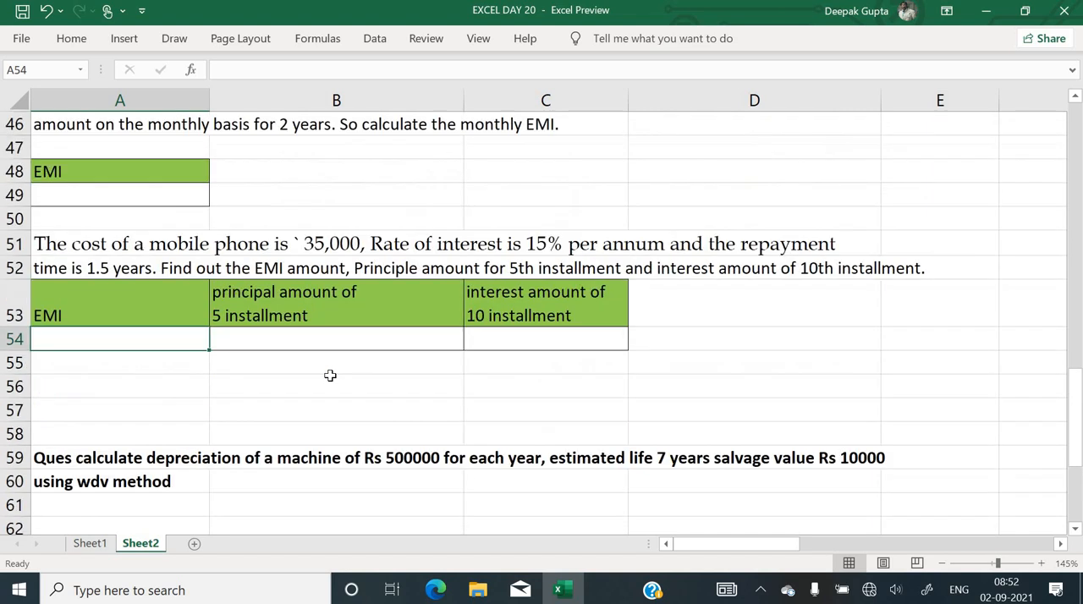
pyautogui.scroll(5, 330, 376)
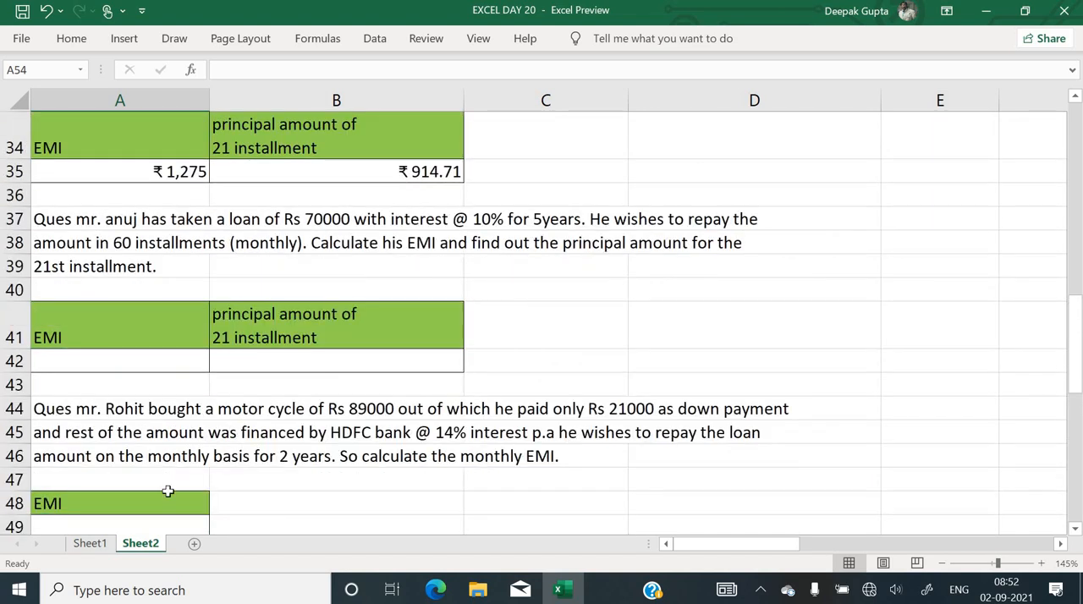
# Examine the Sheet1 loan exercise, covering the EMI amount and the schedule's principal, interest, GST@18% and EMI with GST columns
pyautogui.click(89, 544)
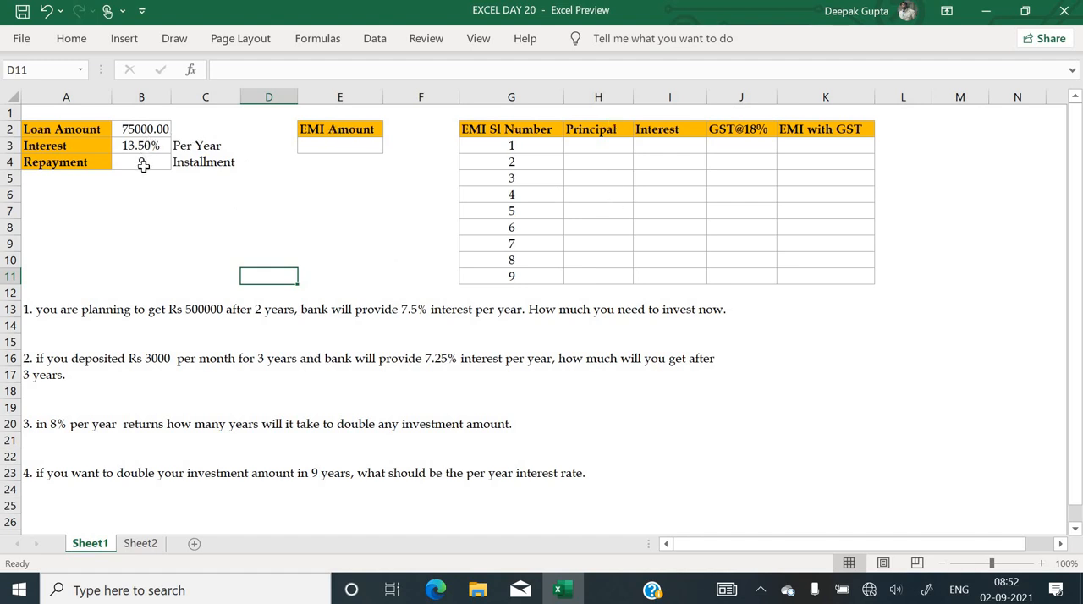
pyautogui.click(305, 148)
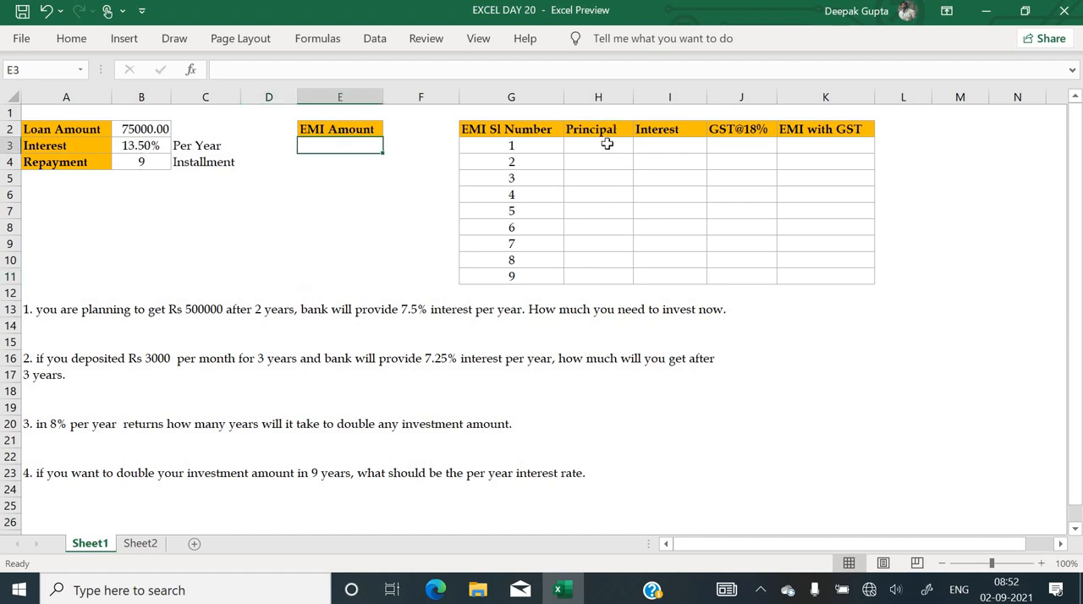
pyautogui.click(533, 281)
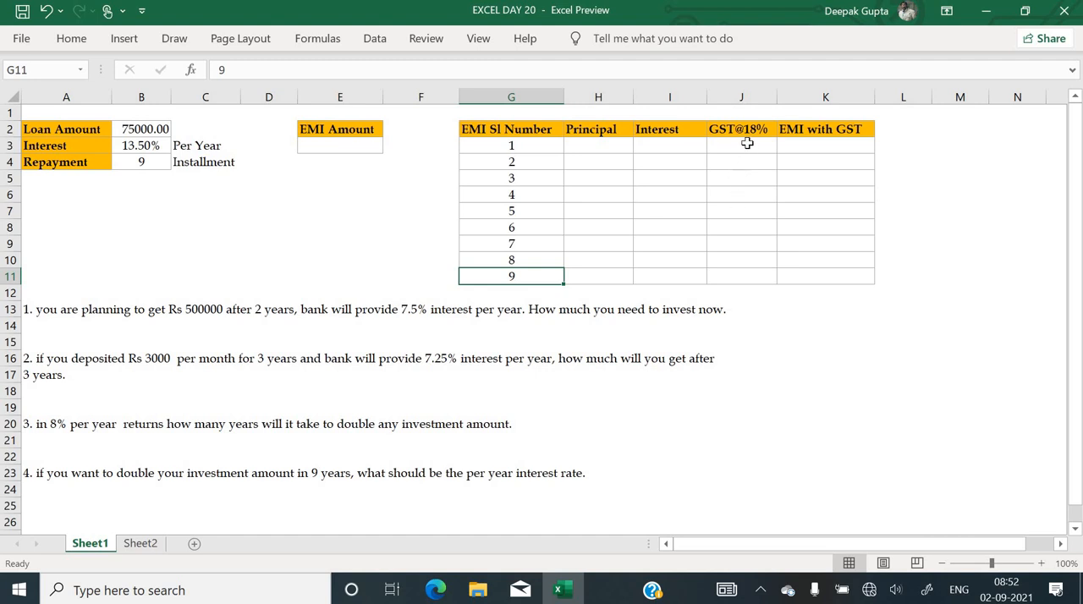
pyautogui.click(823, 151)
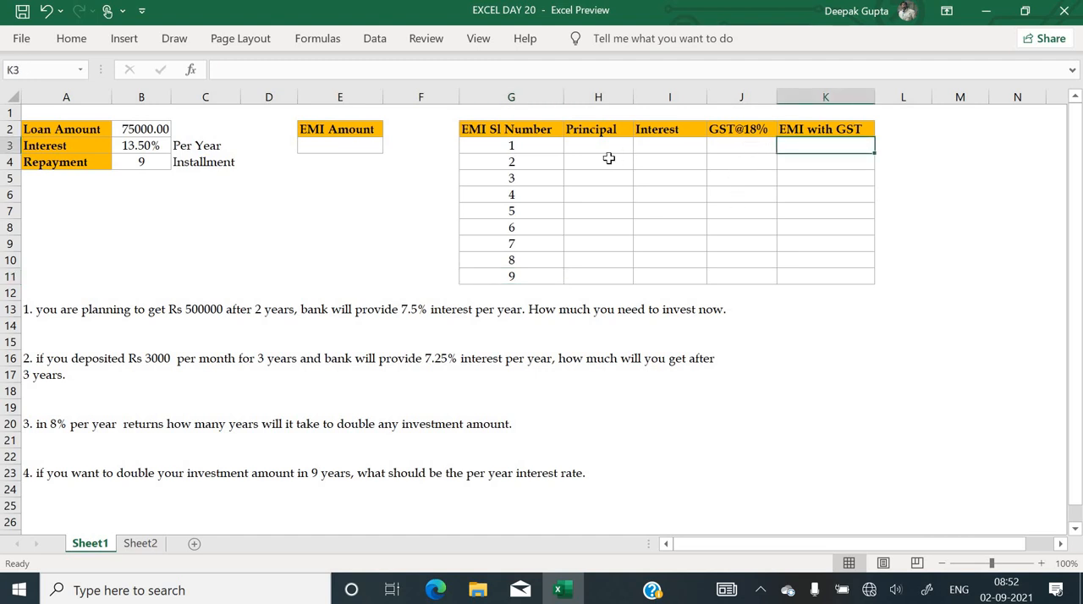
pyautogui.click(661, 146)
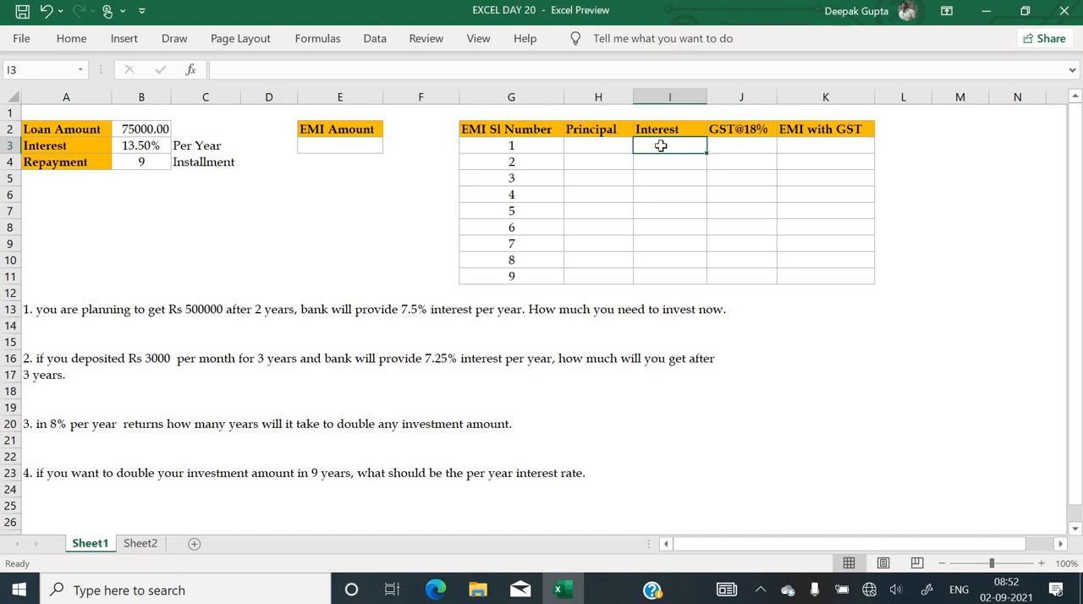
pyautogui.click(748, 145)
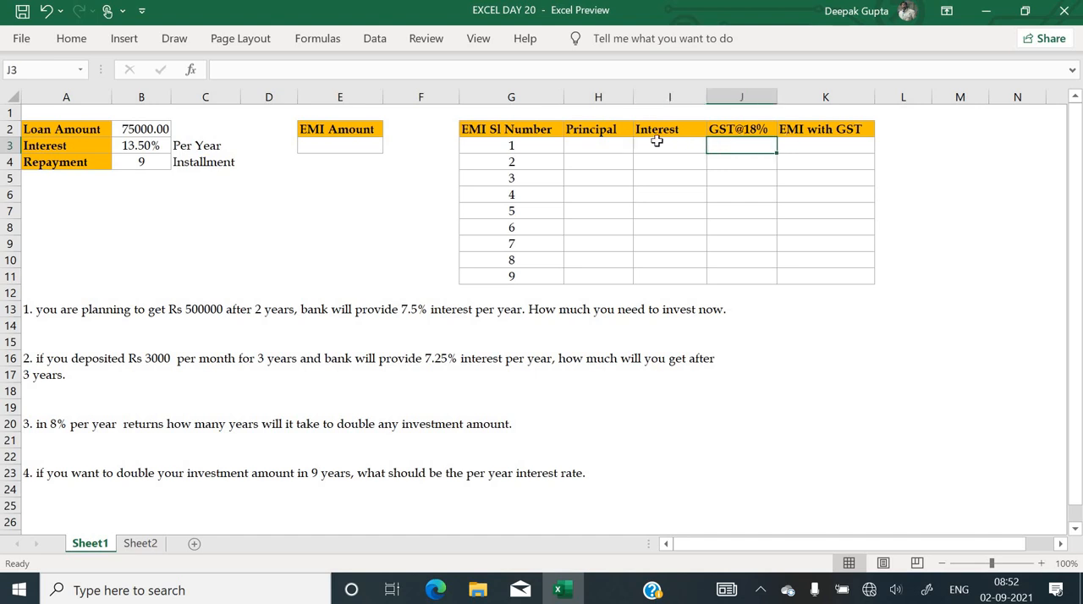
pyautogui.click(657, 144)
pyautogui.click(739, 143)
pyautogui.click(837, 141)
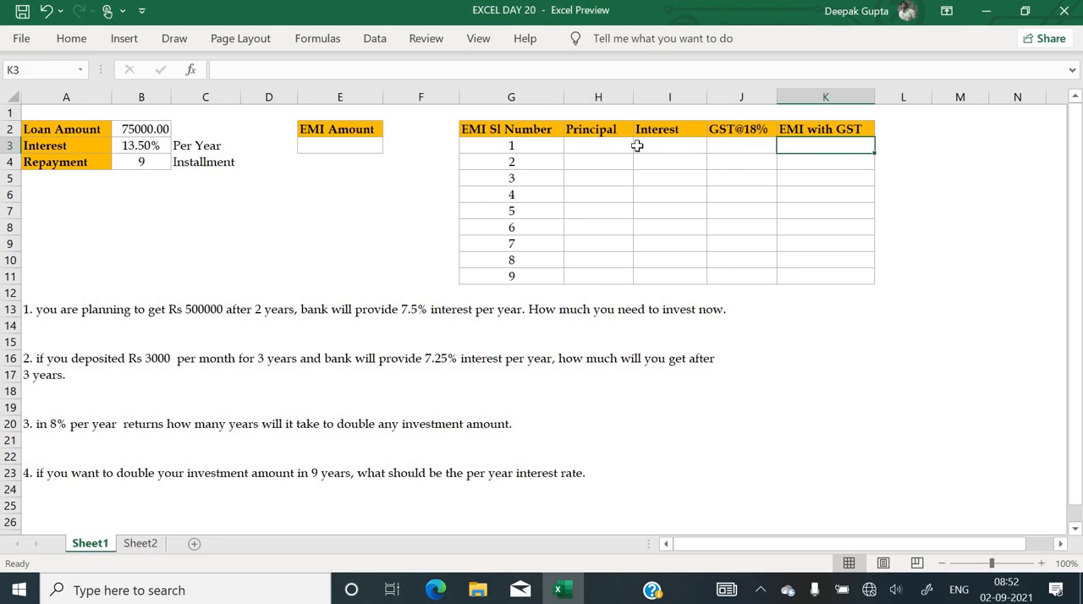
pyautogui.click(567, 146)
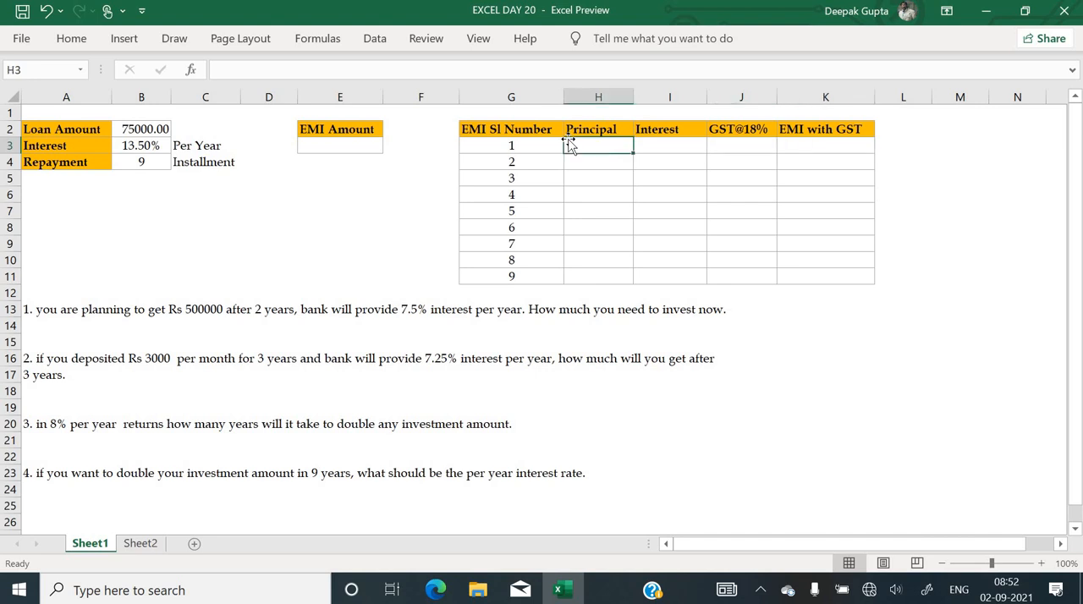
pyautogui.click(216, 120)
pyautogui.click(303, 209)
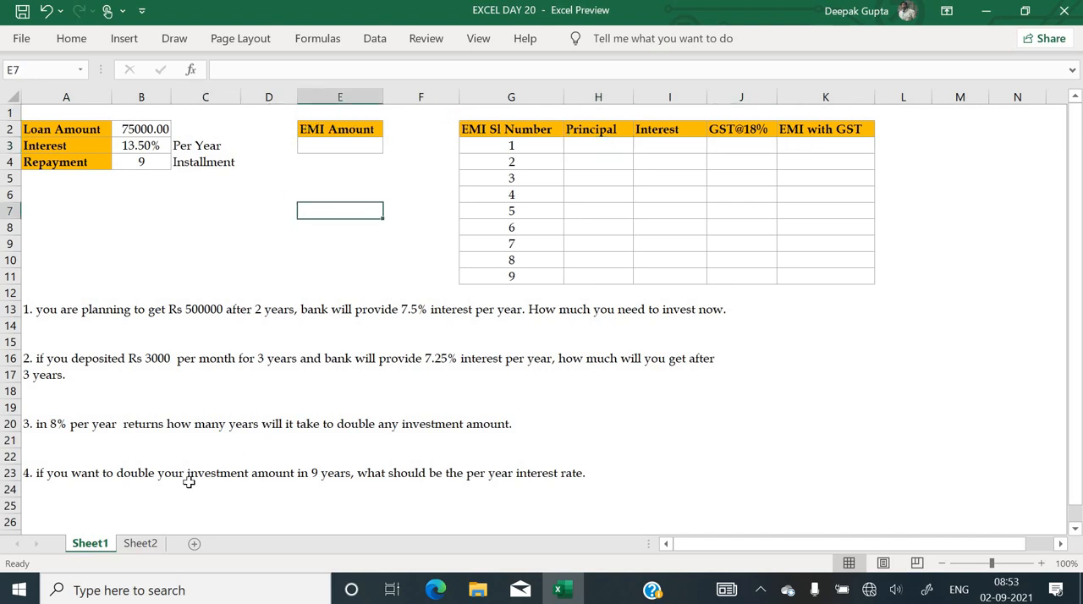
# Return to Sheet2 and review the bike cash price and bike loan EMI exercises at the start of the sheet
pyautogui.click(140, 543)
pyautogui.click(333, 380)
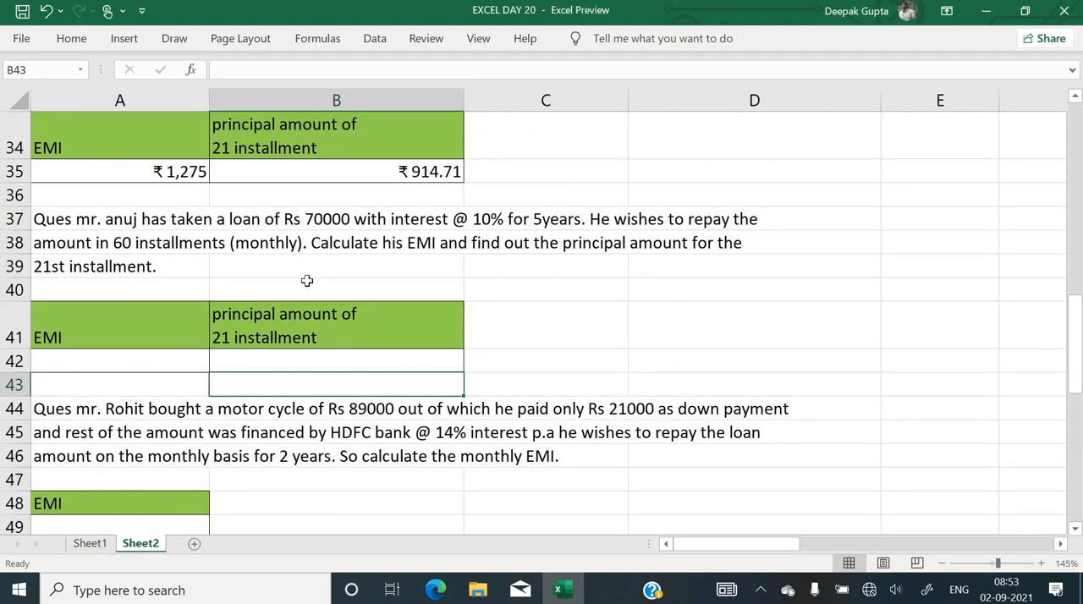
pyautogui.scroll(11, 312, 280)
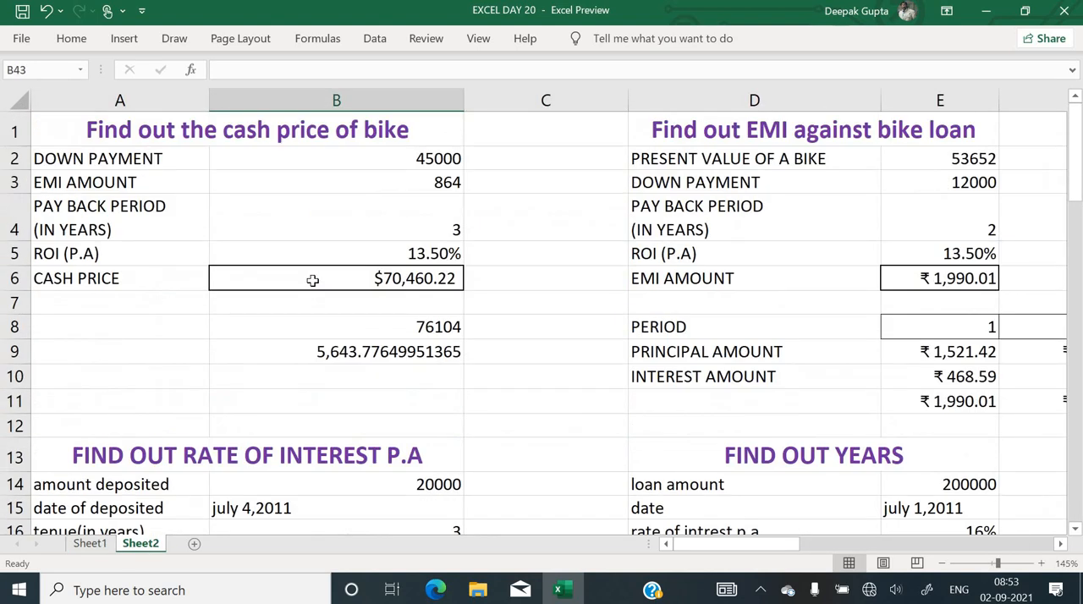